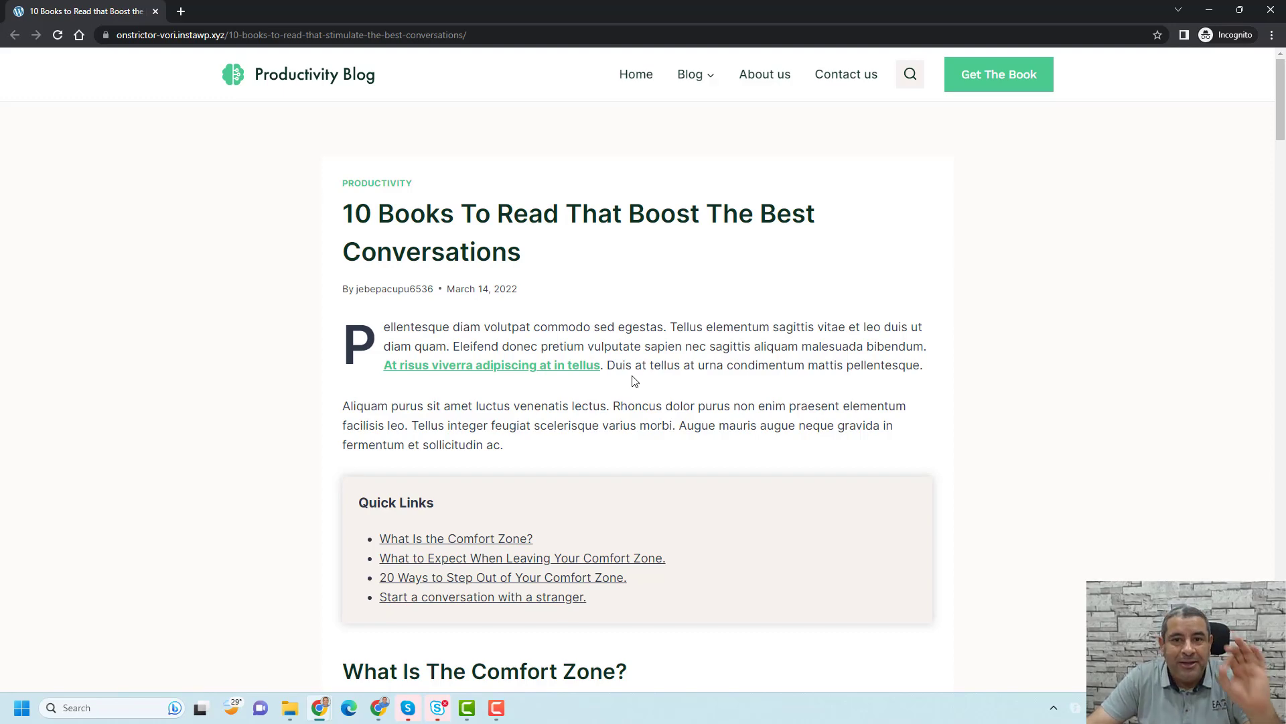
Step: Look through the blog post and its embedded free ebook sign-up forms, down to the form at the article's end
{"action": "scroll", "coordinate": [635, 381], "scroll_direction": "down", "scroll_amount": 15}
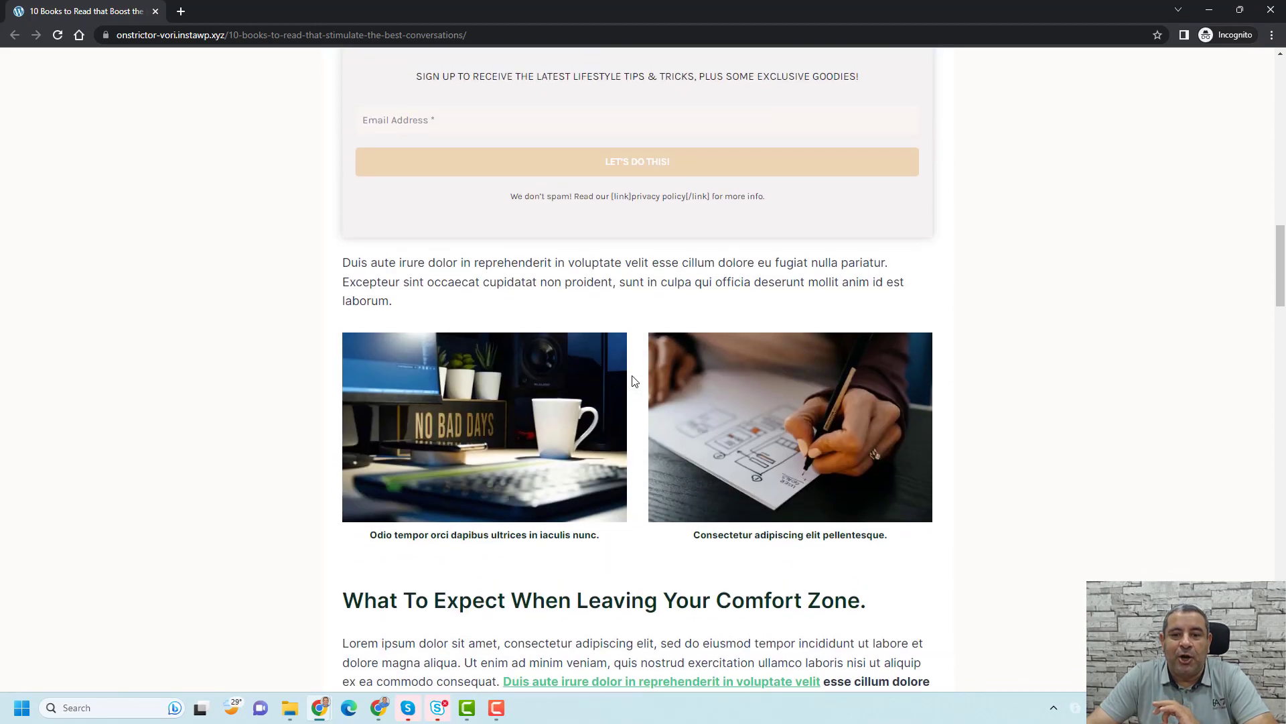
{"action": "scroll", "coordinate": [635, 381], "scroll_direction": "up", "scroll_amount": 3}
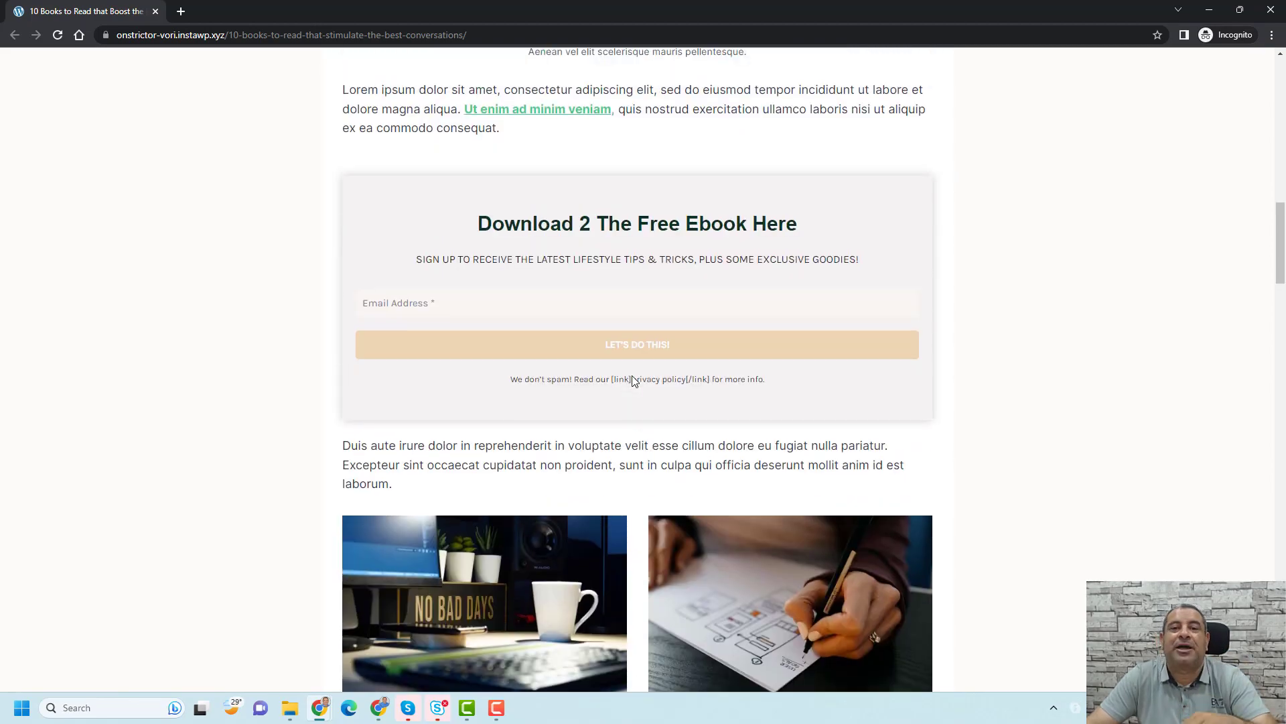
{"action": "scroll", "coordinate": [634, 380], "scroll_direction": "down", "scroll_amount": 15}
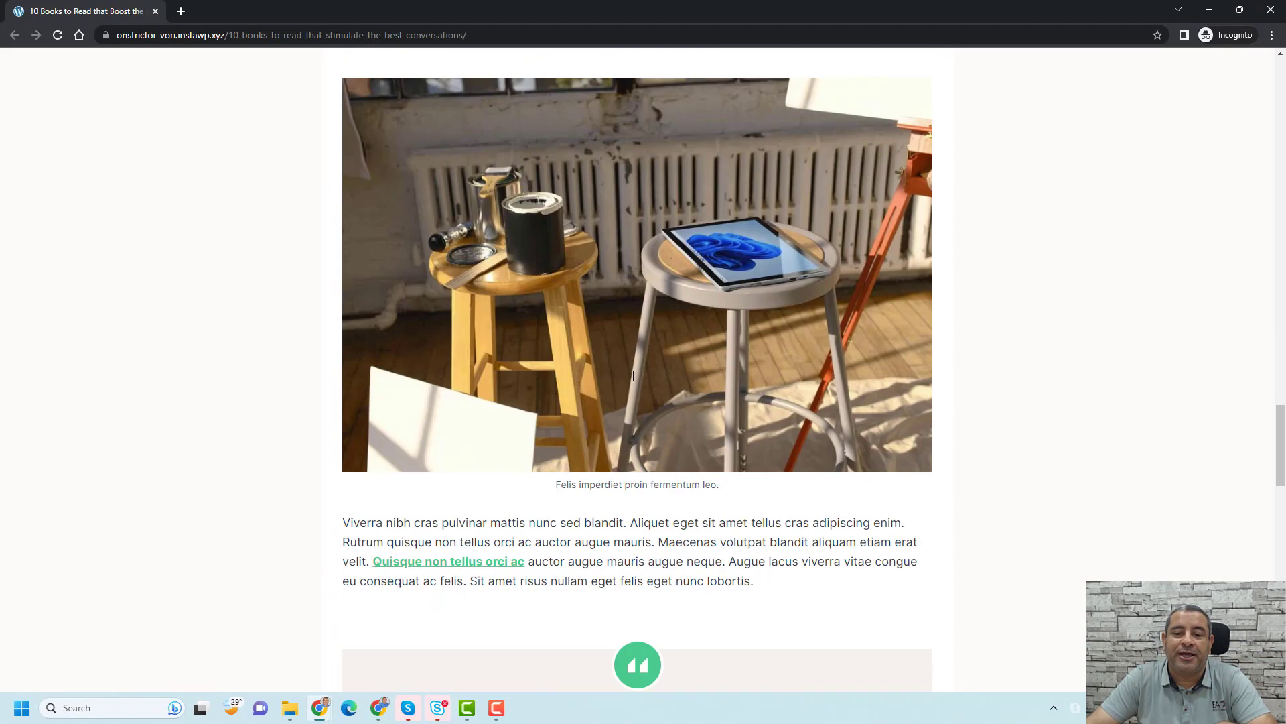
{"action": "scroll", "coordinate": [633, 376], "scroll_direction": "down", "scroll_amount": 12}
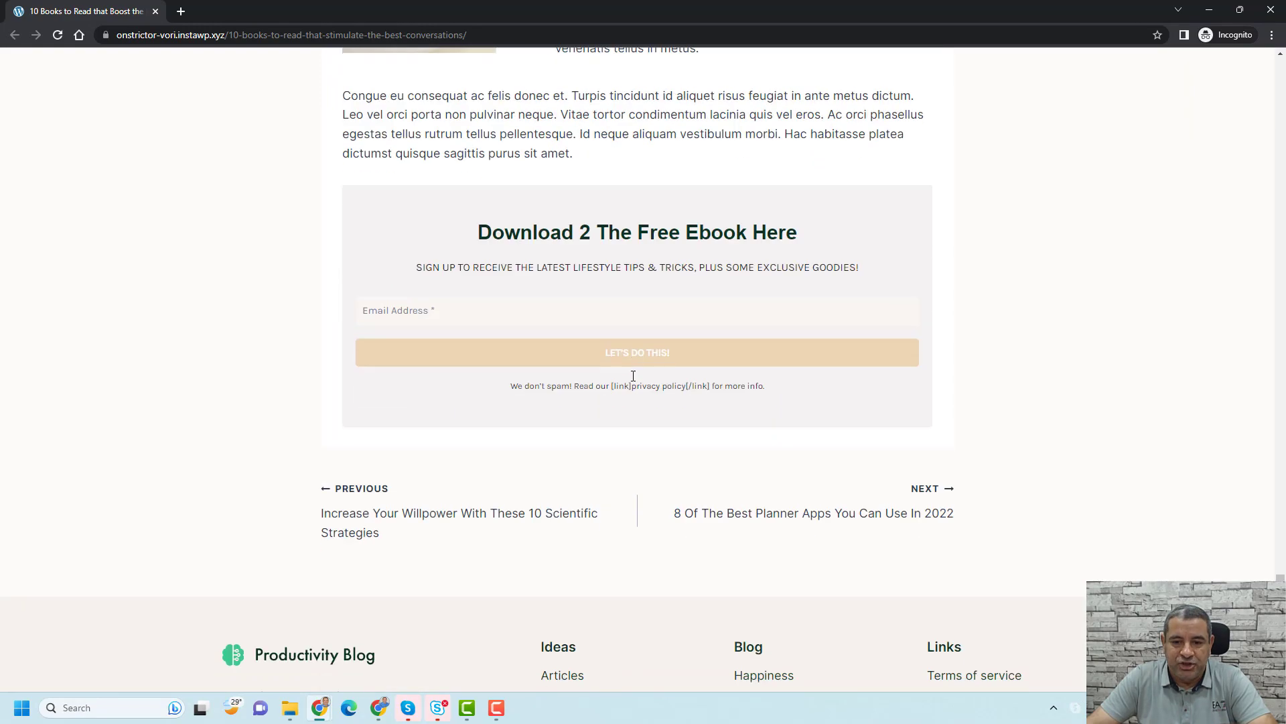
{"action": "scroll", "coordinate": [617, 364], "scroll_direction": "up", "scroll_amount": 3}
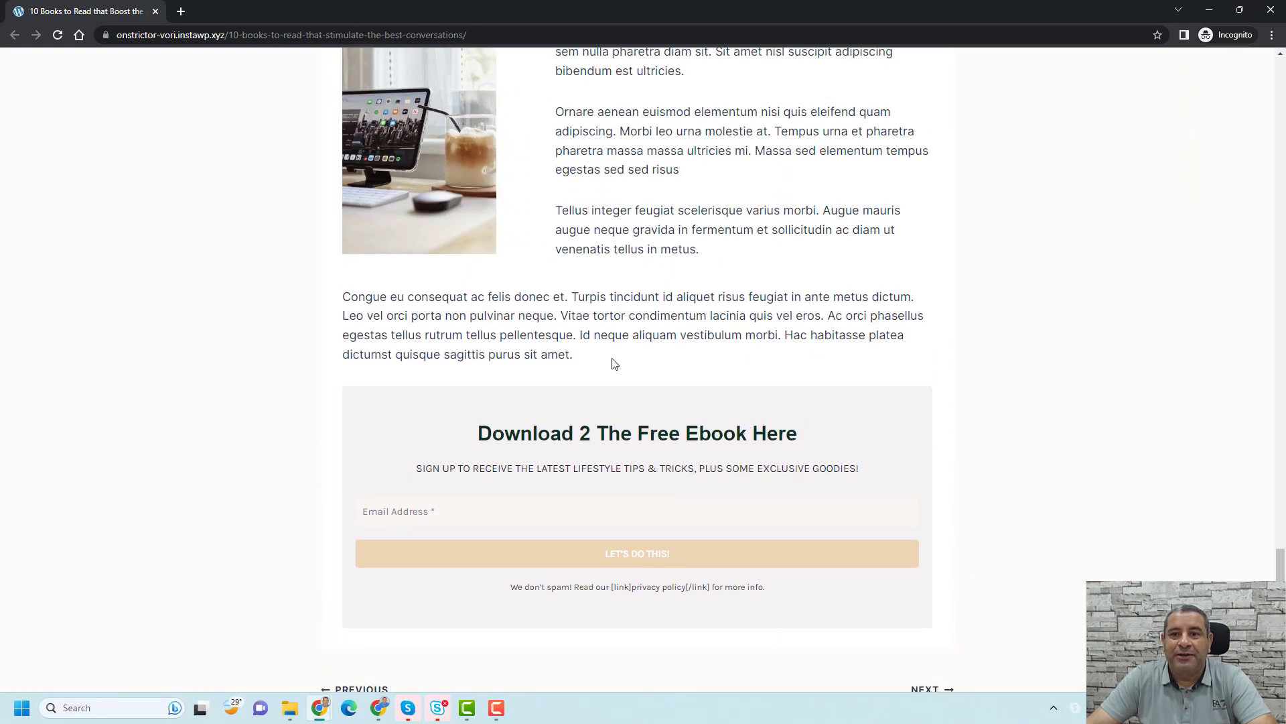
Step: Search the WordPress plugin directory for Mailpoet, then install and activate "MailPoet – emails and newsletters in WordPress"
{"action": "mouse_move", "coordinate": [993, 5]}
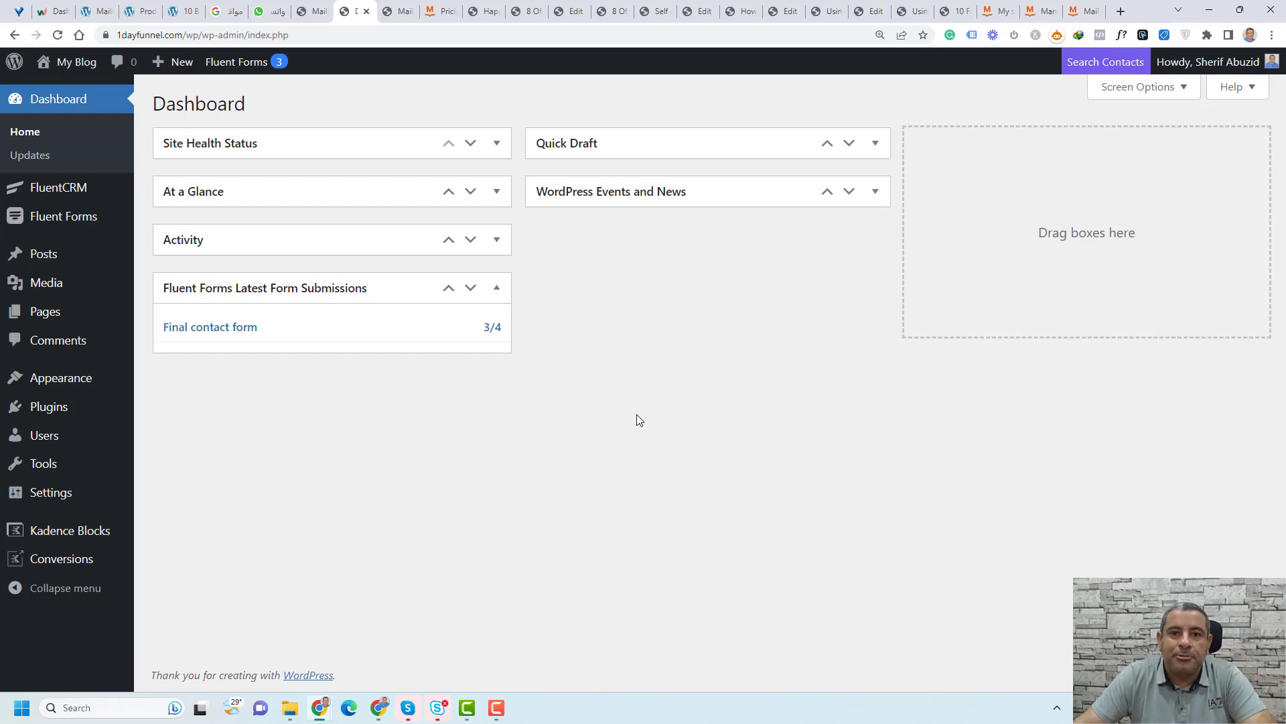
{"action": "mouse_move", "coordinate": [63, 402]}
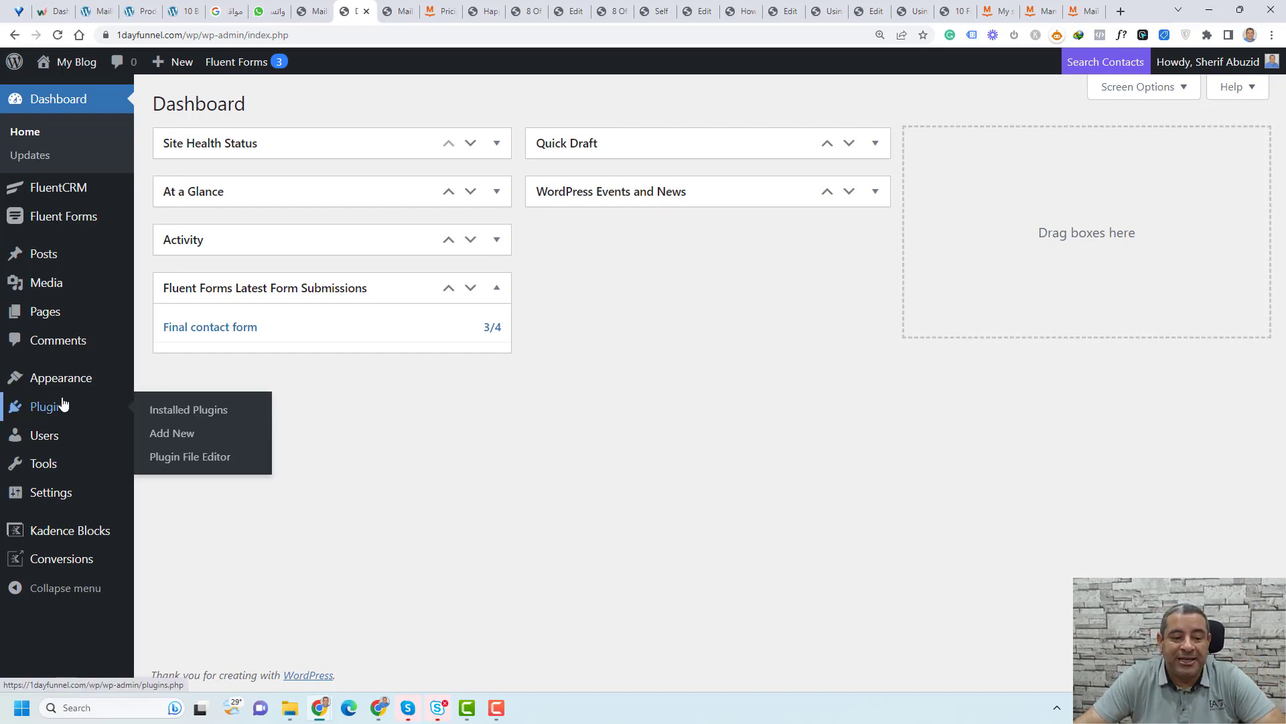
{"action": "left_click", "coordinate": [174, 434]}
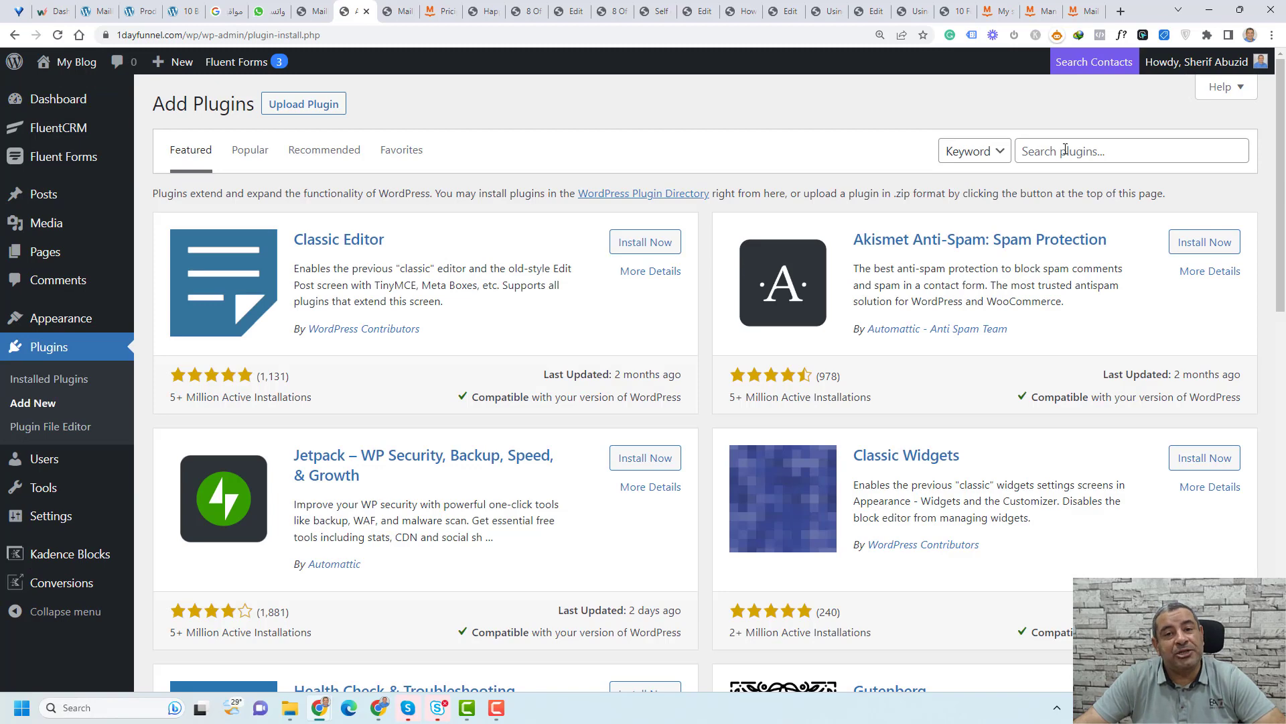
{"action": "left_click", "coordinate": [1066, 151]}
{"action": "left_click", "coordinate": [1099, 181]}
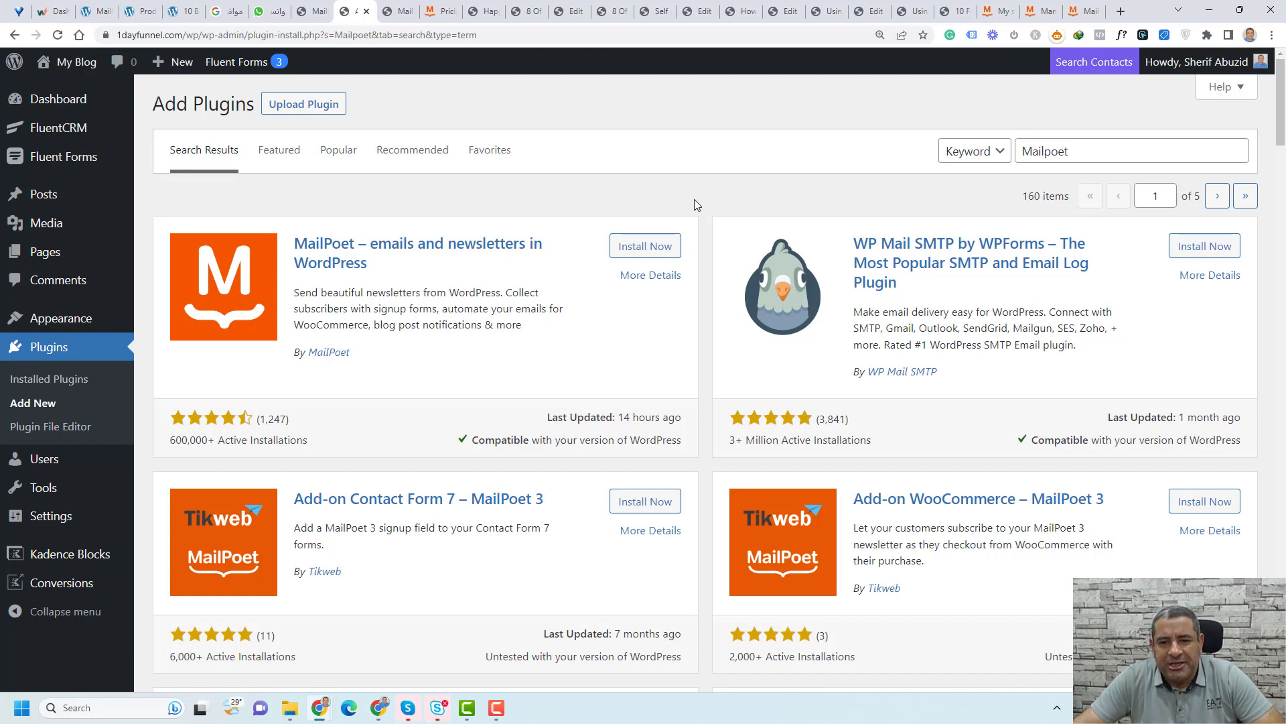
{"action": "left_click", "coordinate": [657, 246]}
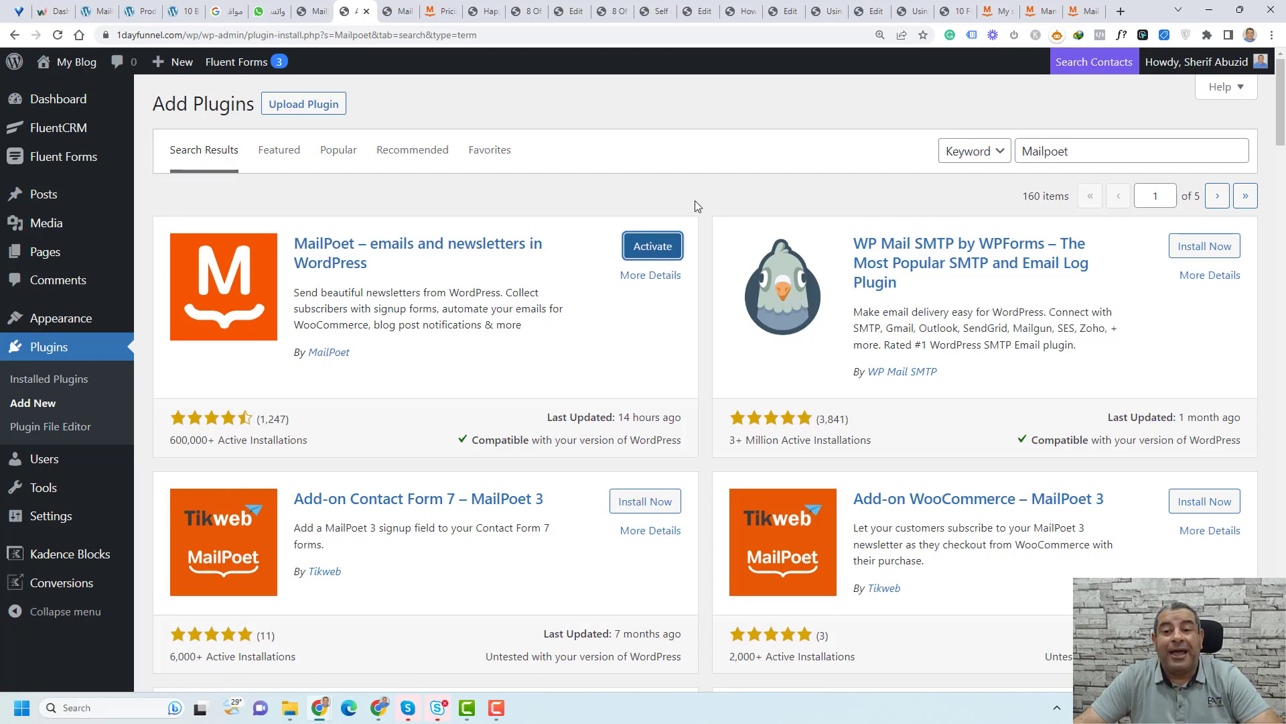
{"action": "left_click", "coordinate": [663, 244]}
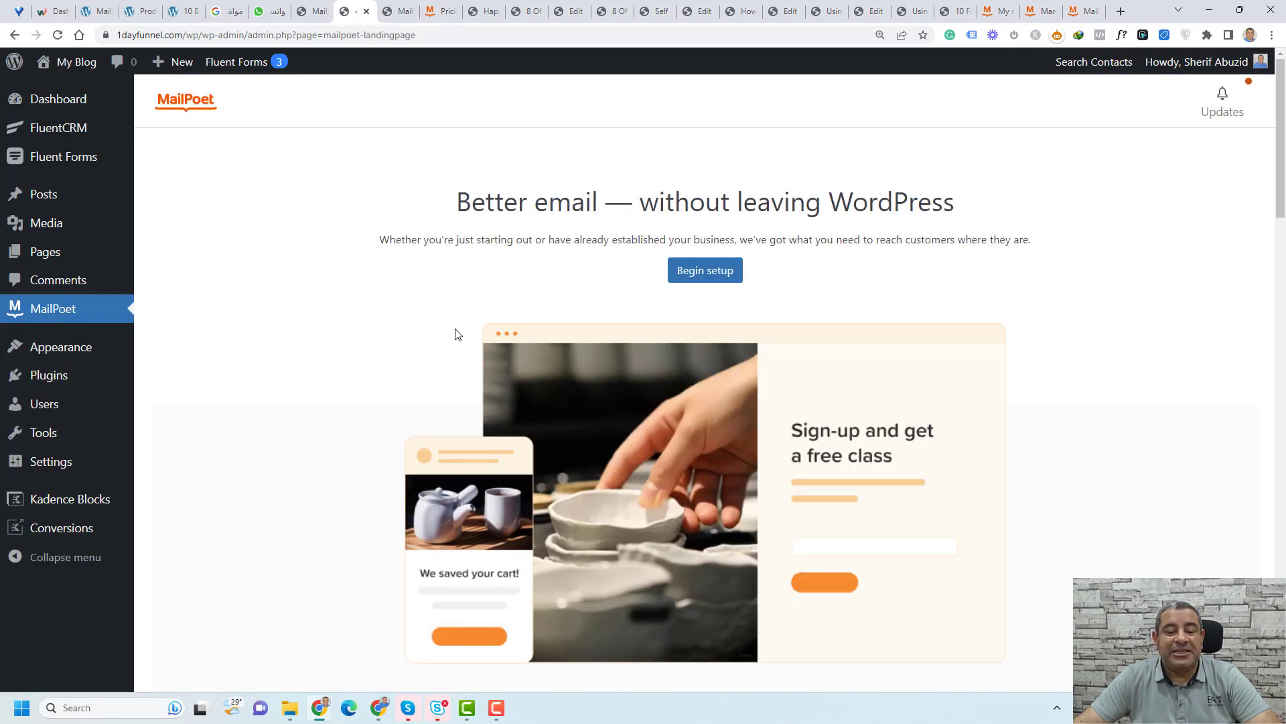
Step: Begin the MailPoet setup with the prefilled sender, enable Google Fonts and contextual help articles, and decline sharing usage data
{"action": "left_click", "coordinate": [720, 274]}
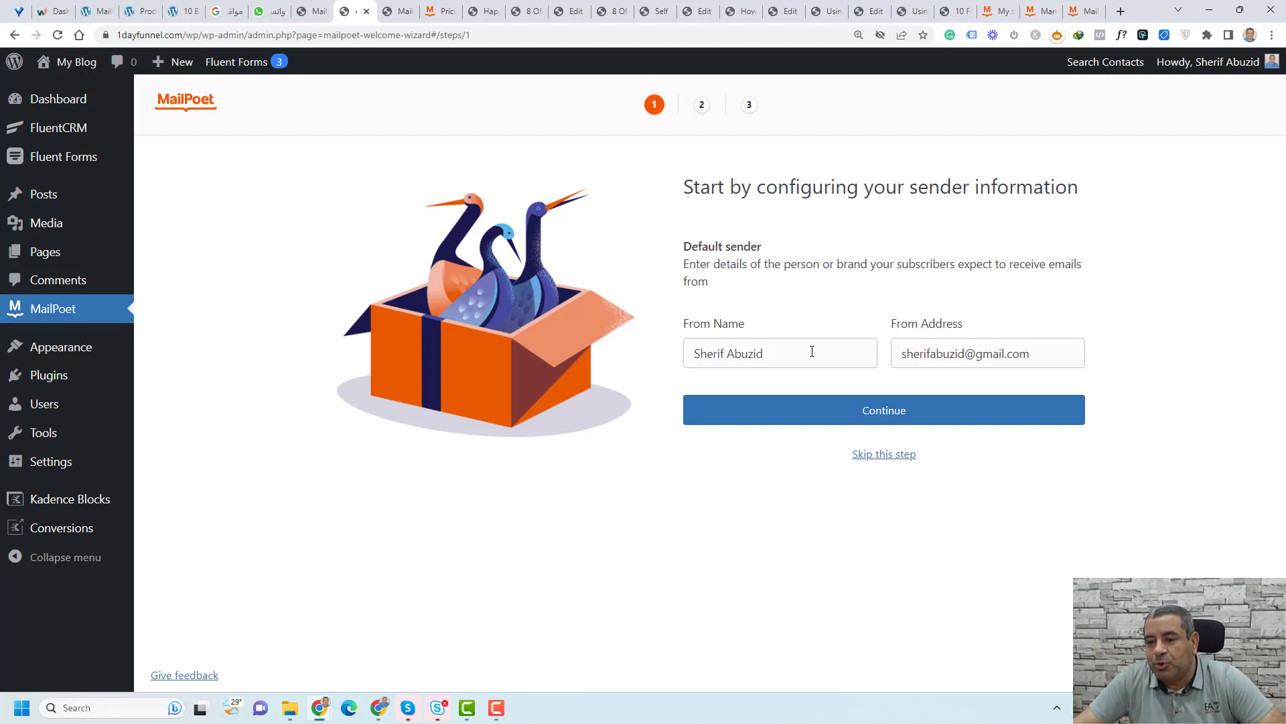
{"action": "left_click", "coordinate": [869, 421]}
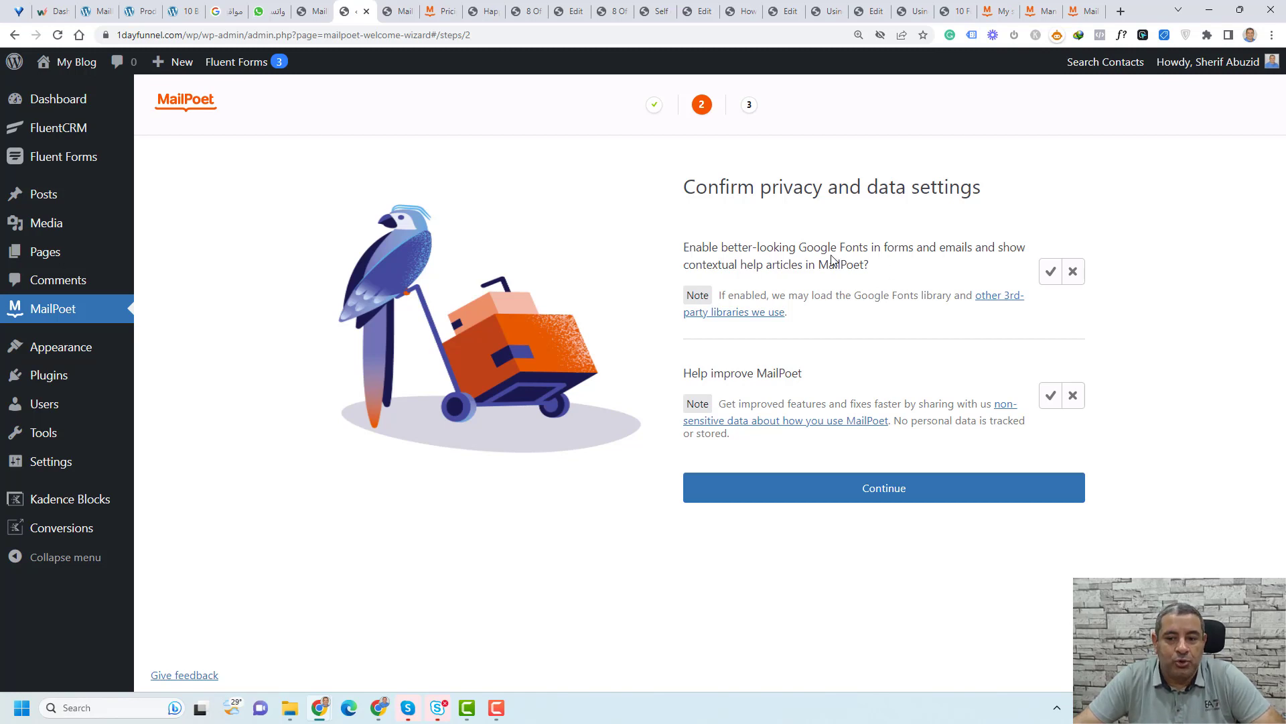
{"action": "left_click", "coordinate": [1051, 275]}
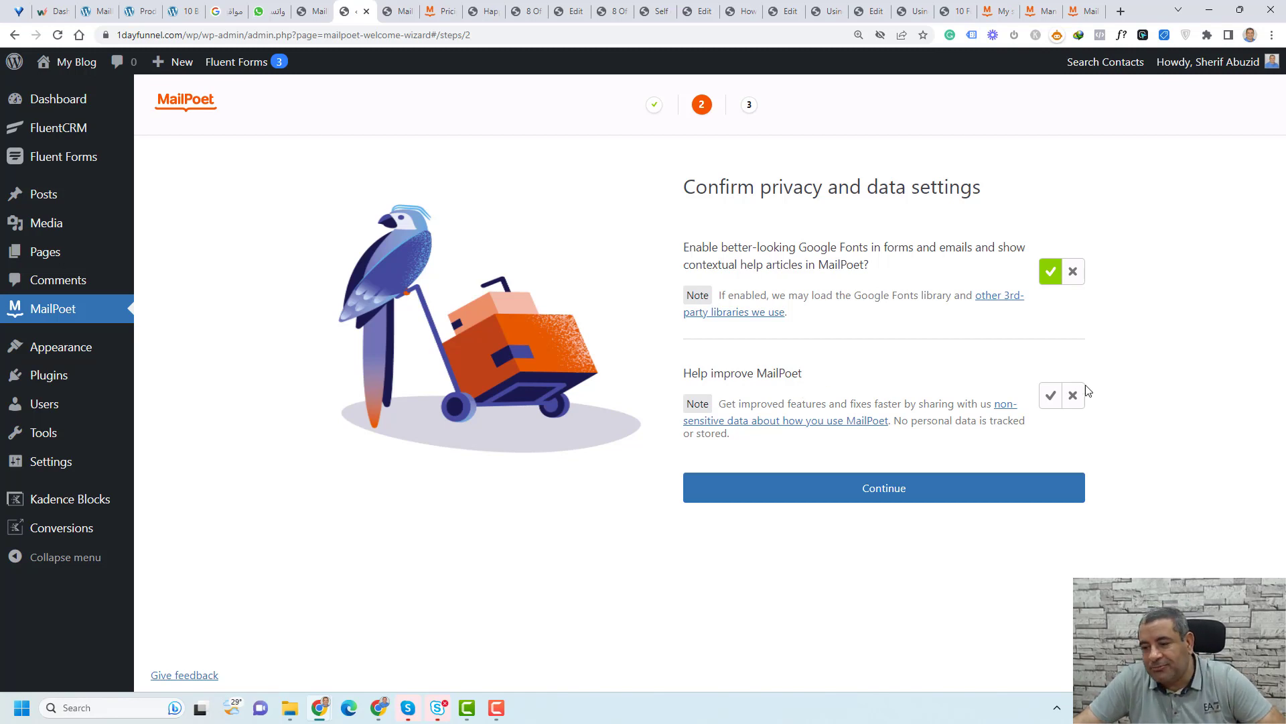
{"action": "left_click", "coordinate": [1073, 397]}
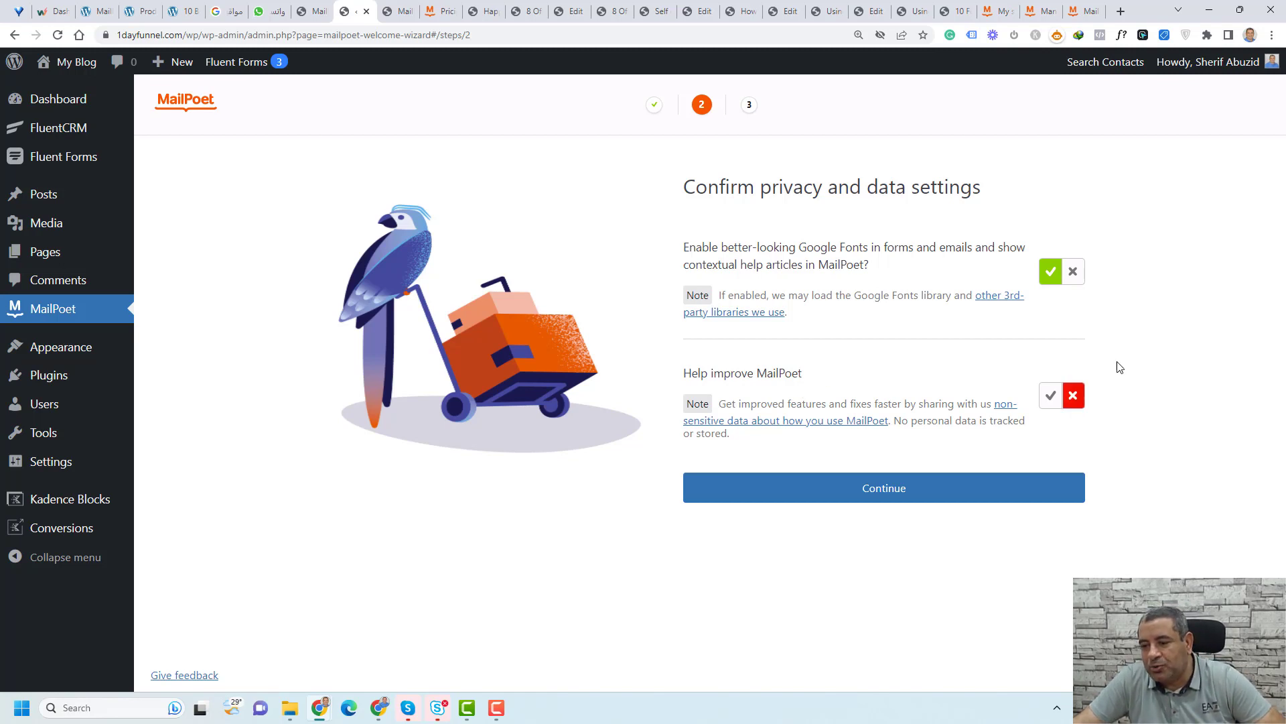
{"action": "left_click", "coordinate": [875, 492]}
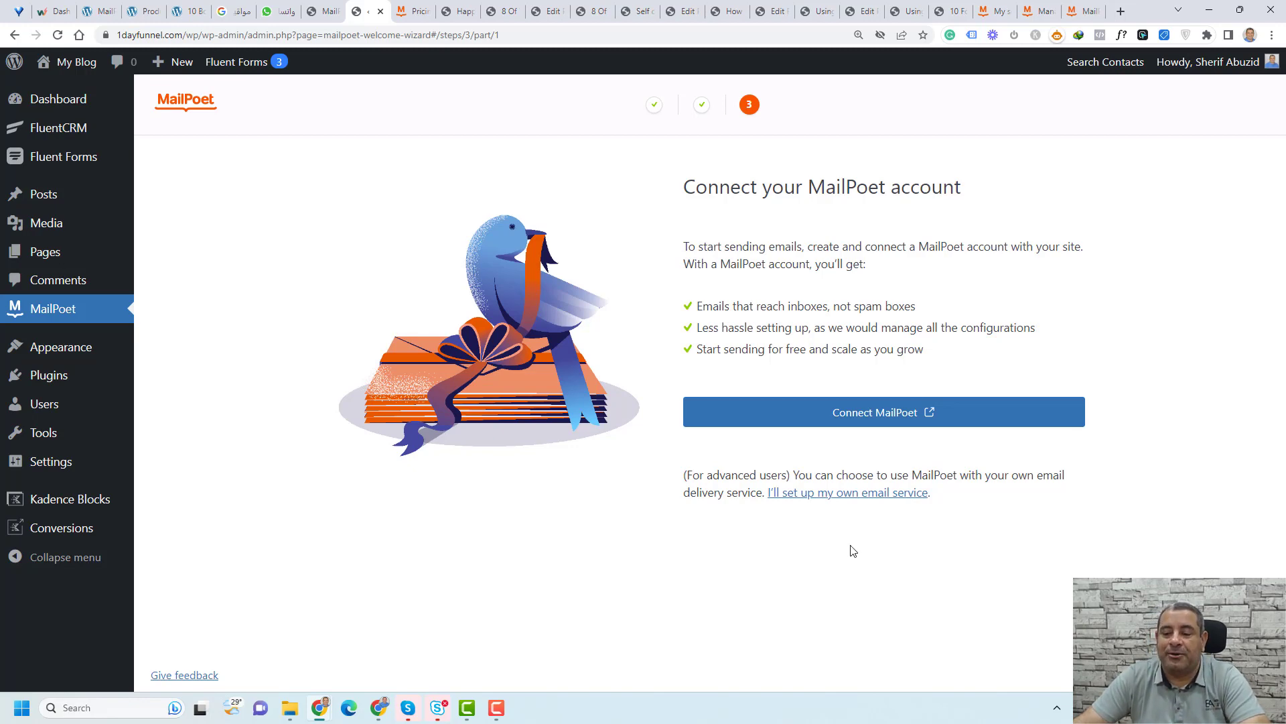
Step: Choose to set up your own email service instead of connecting a MailPoet account, and confirm the selection
{"action": "left_click", "coordinate": [851, 500]}
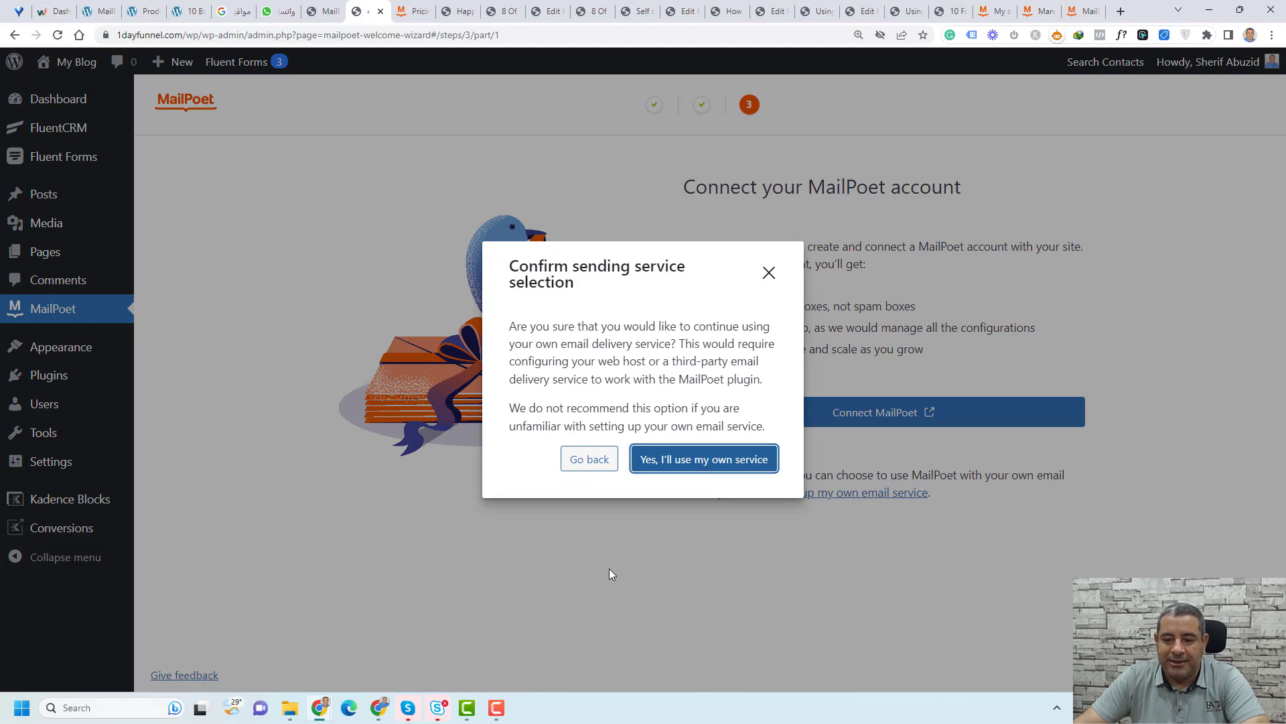
{"action": "key", "text": "Return"}
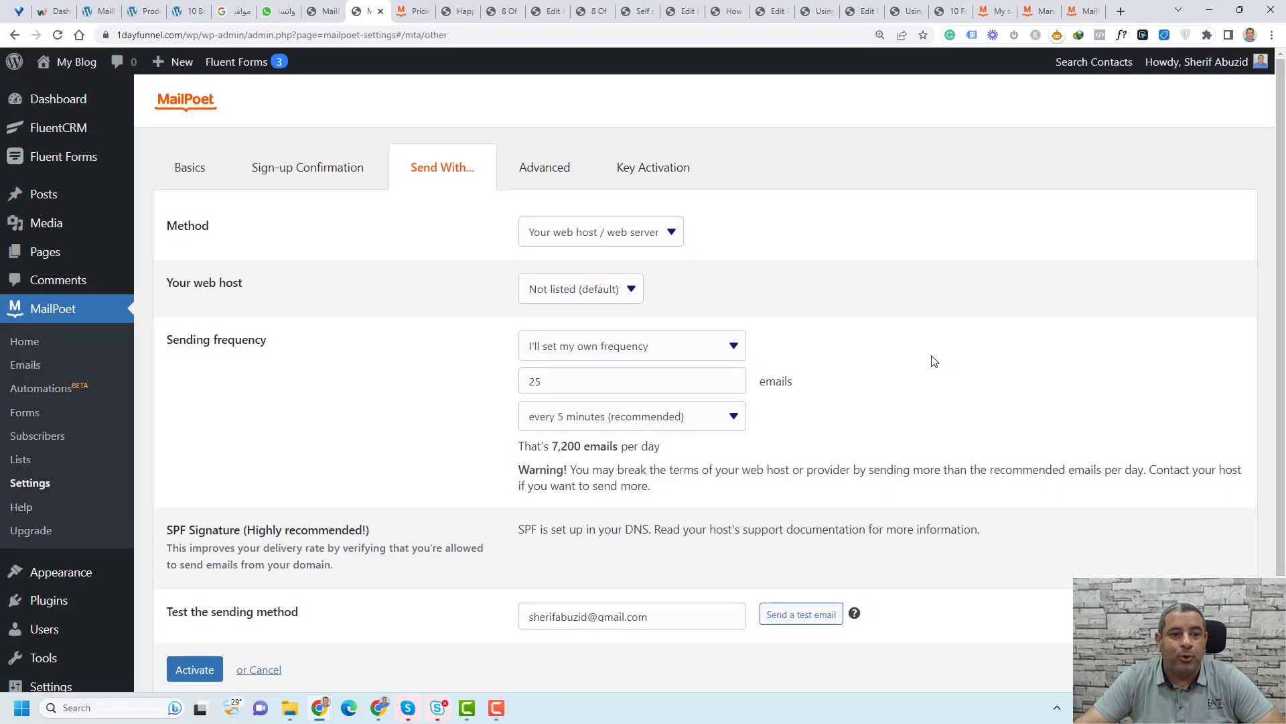
Step: Review the Basics settings, including default sender, comment and registration subscriptions, subscription pages, notifications and shortcodes
{"action": "left_click", "coordinate": [188, 165]}
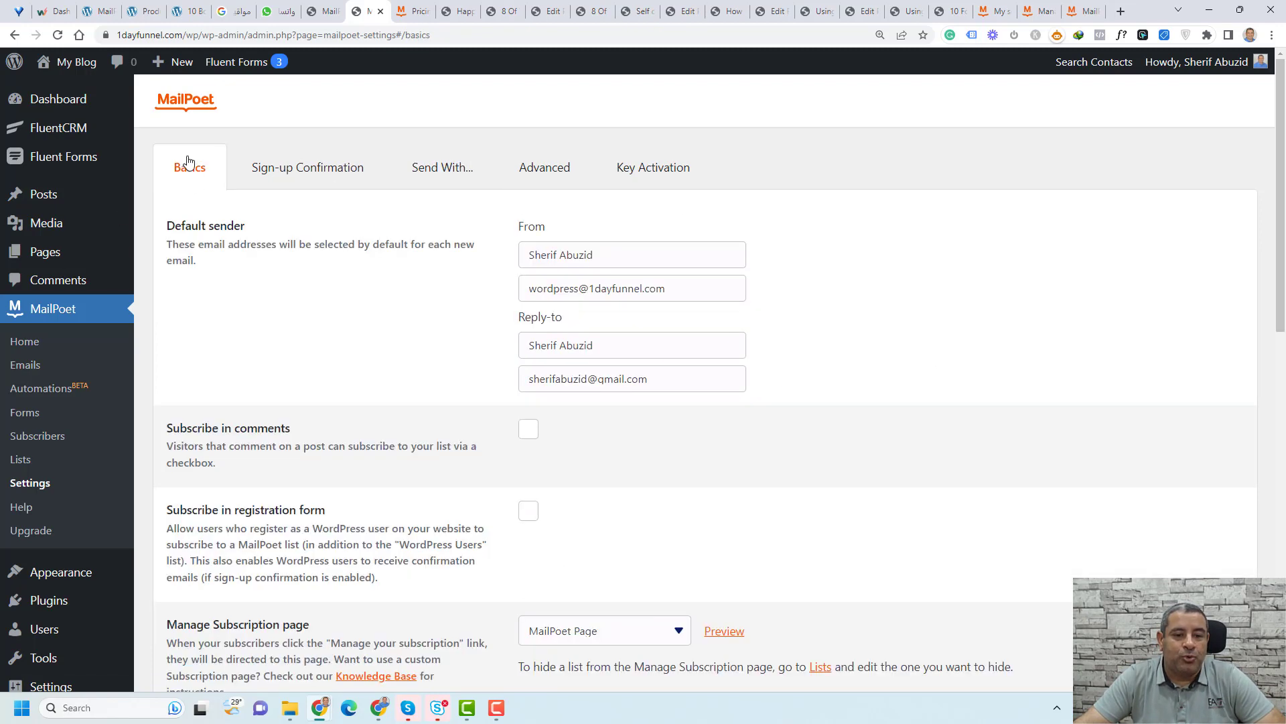
{"action": "left_click", "coordinate": [690, 345]}
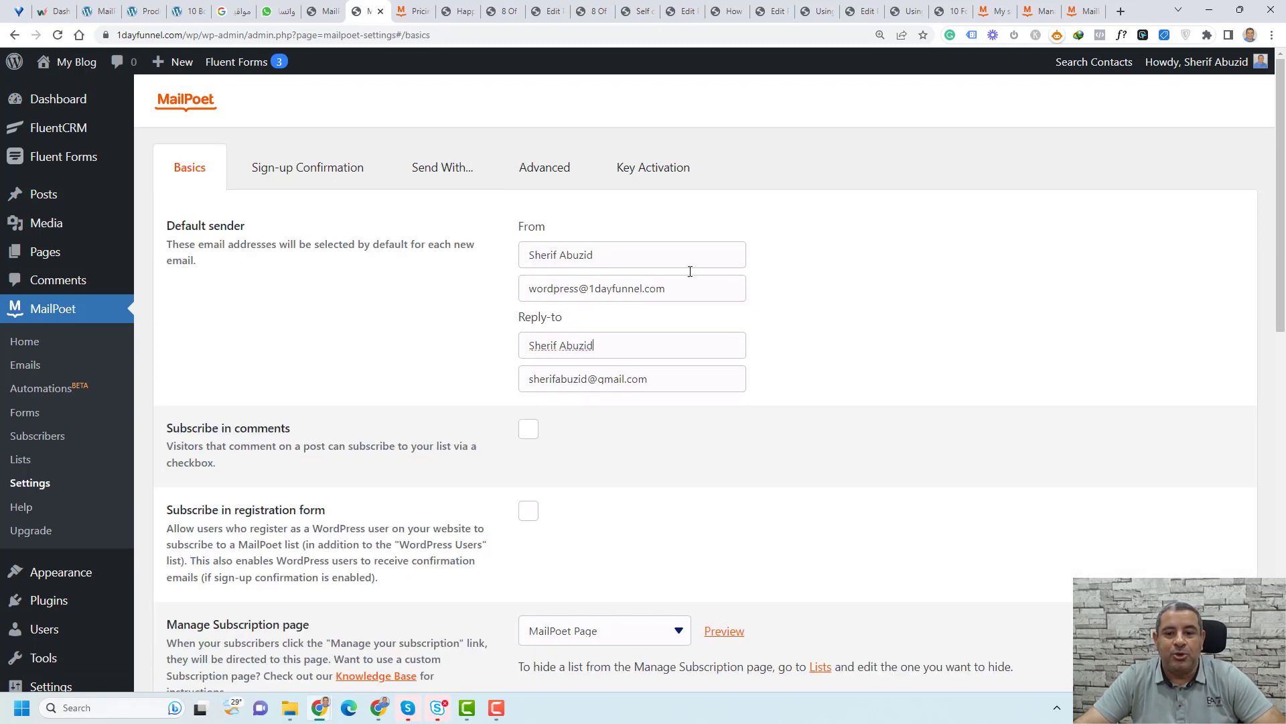
{"action": "left_click", "coordinate": [624, 262]}
{"action": "scroll", "coordinate": [828, 330], "scroll_direction": "down", "scroll_amount": 4}
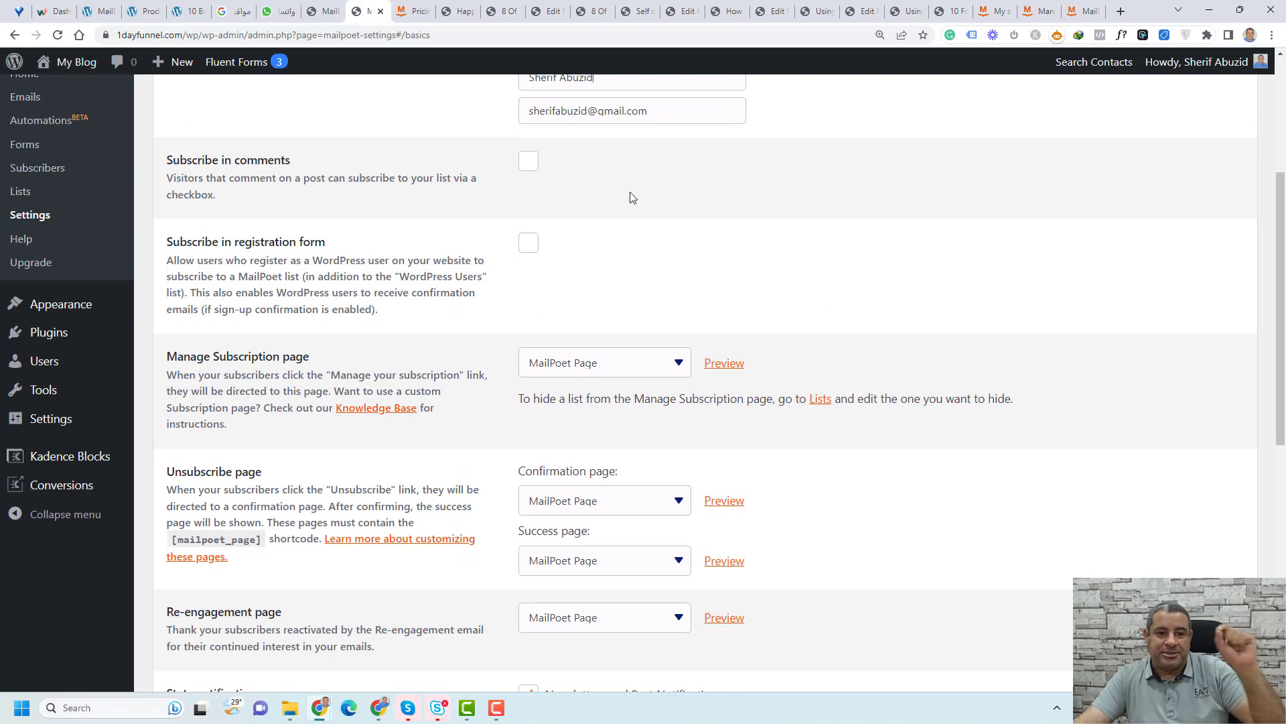
{"action": "left_click", "coordinate": [530, 164]}
{"action": "left_click", "coordinate": [530, 164]}
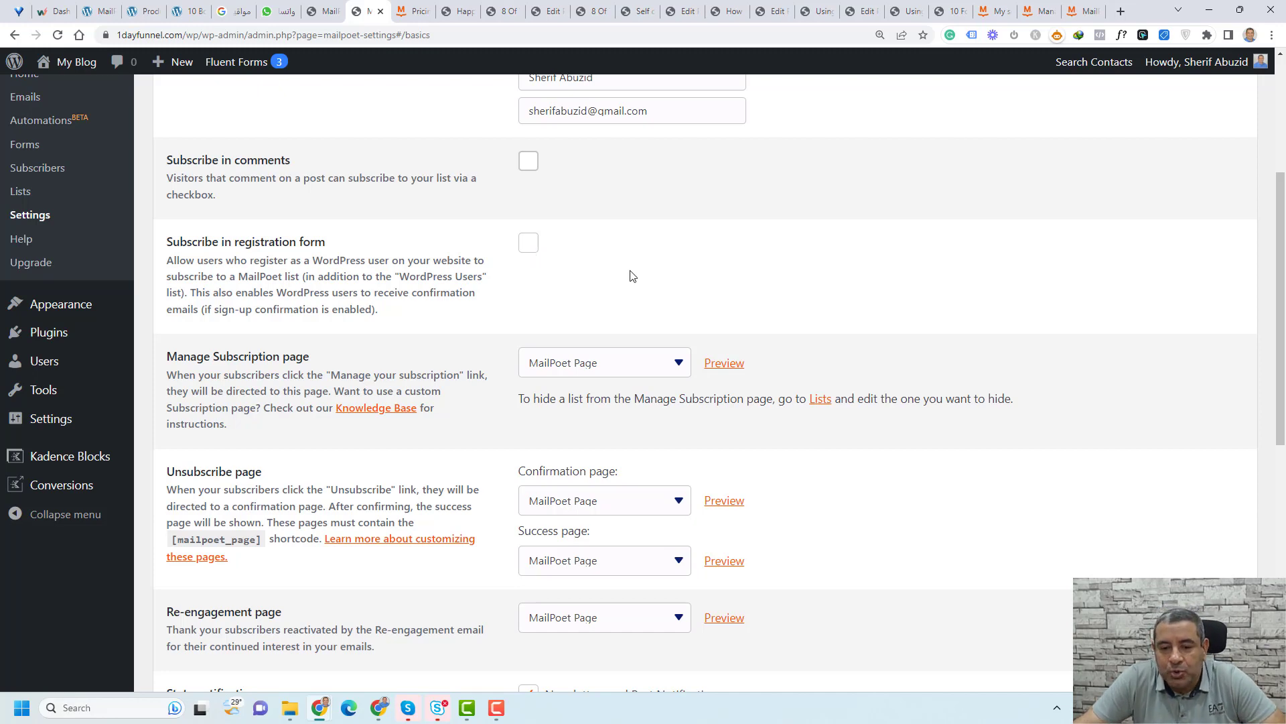
{"action": "scroll", "coordinate": [632, 276], "scroll_direction": "down", "scroll_amount": 6}
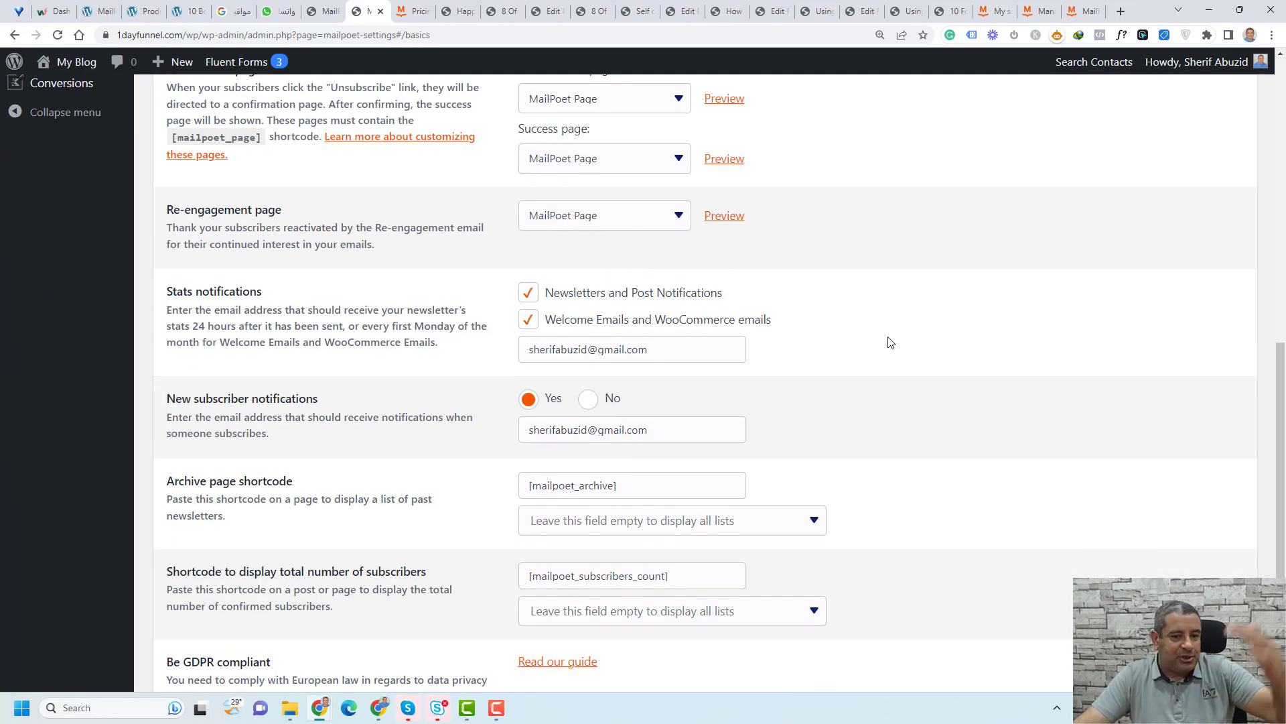
{"action": "scroll", "coordinate": [890, 342], "scroll_direction": "down", "scroll_amount": 3}
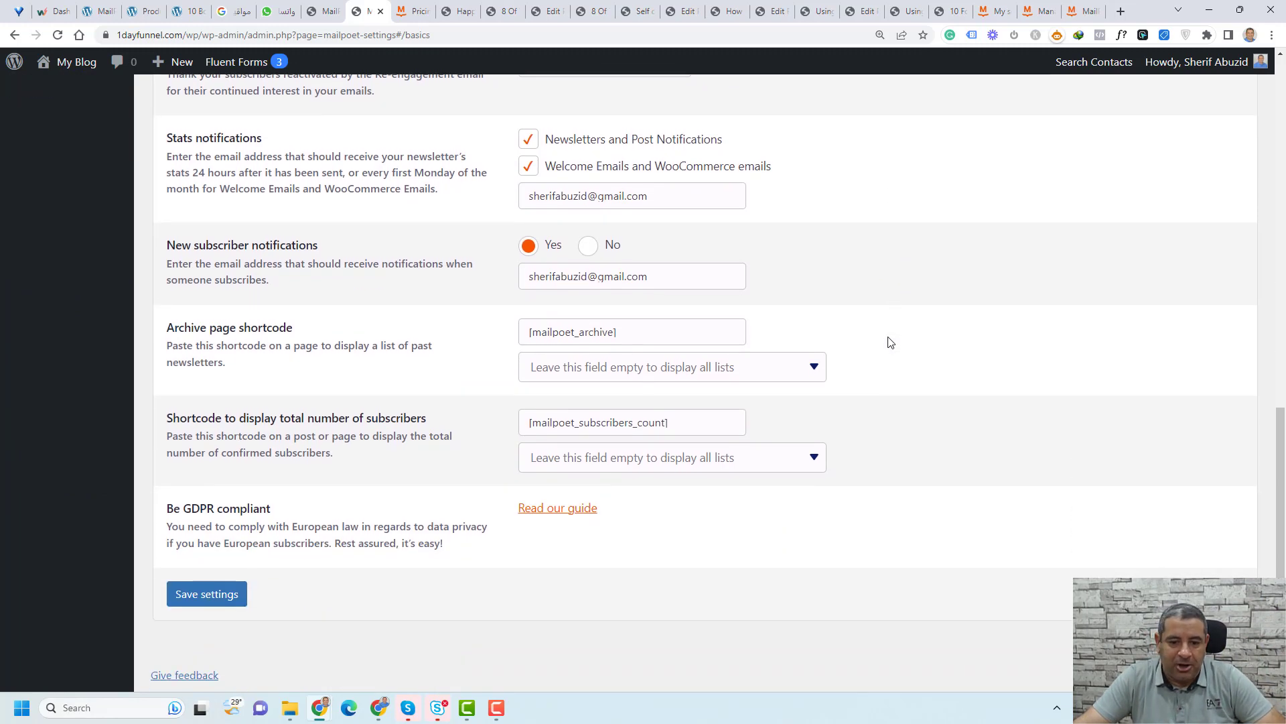
{"action": "scroll", "coordinate": [891, 342], "scroll_direction": "up", "scroll_amount": 11}
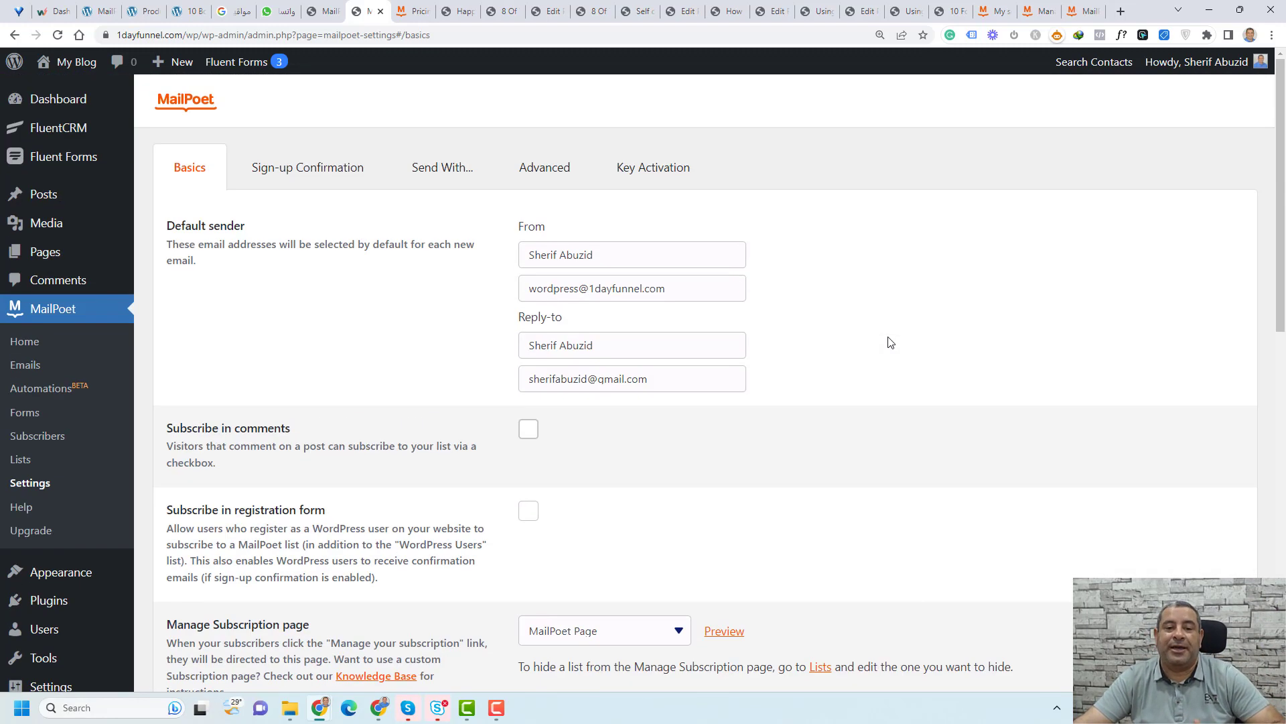
Step: Set Enable sign-up confirmation to No and accept the warning about automatically confirmed subscribers
{"action": "left_click", "coordinate": [330, 172]}
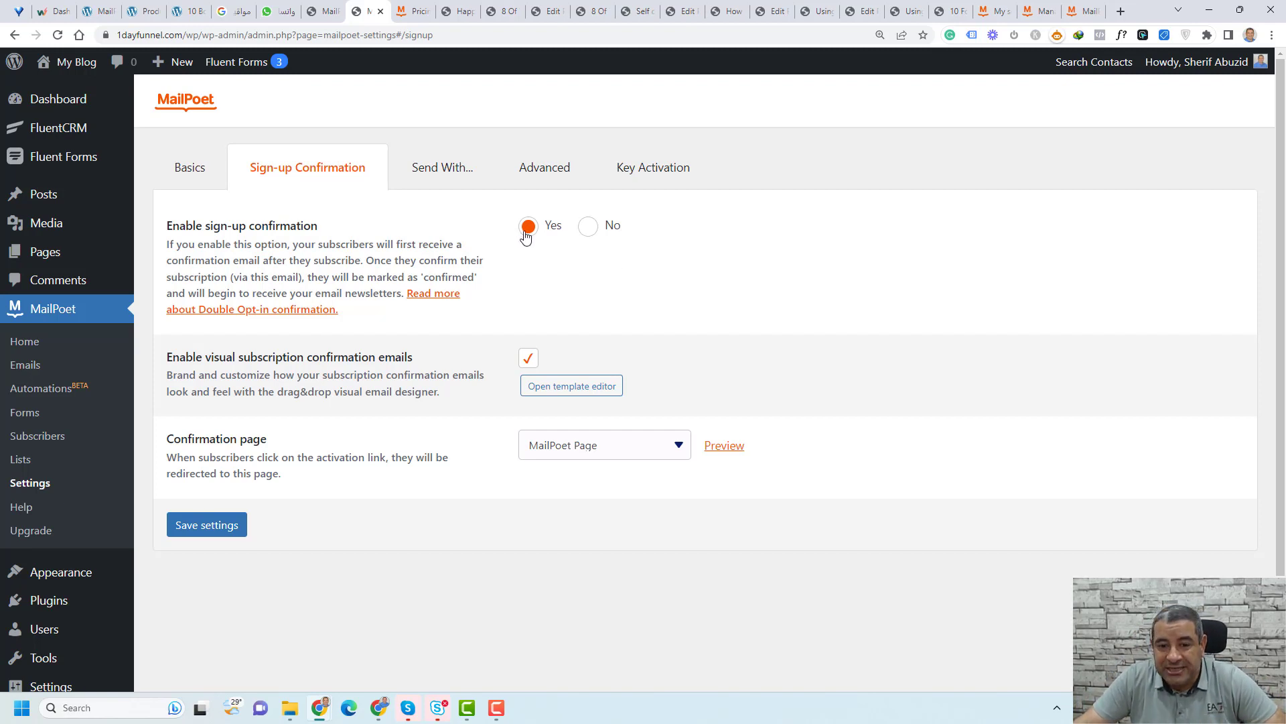
{"action": "left_click", "coordinate": [598, 237]}
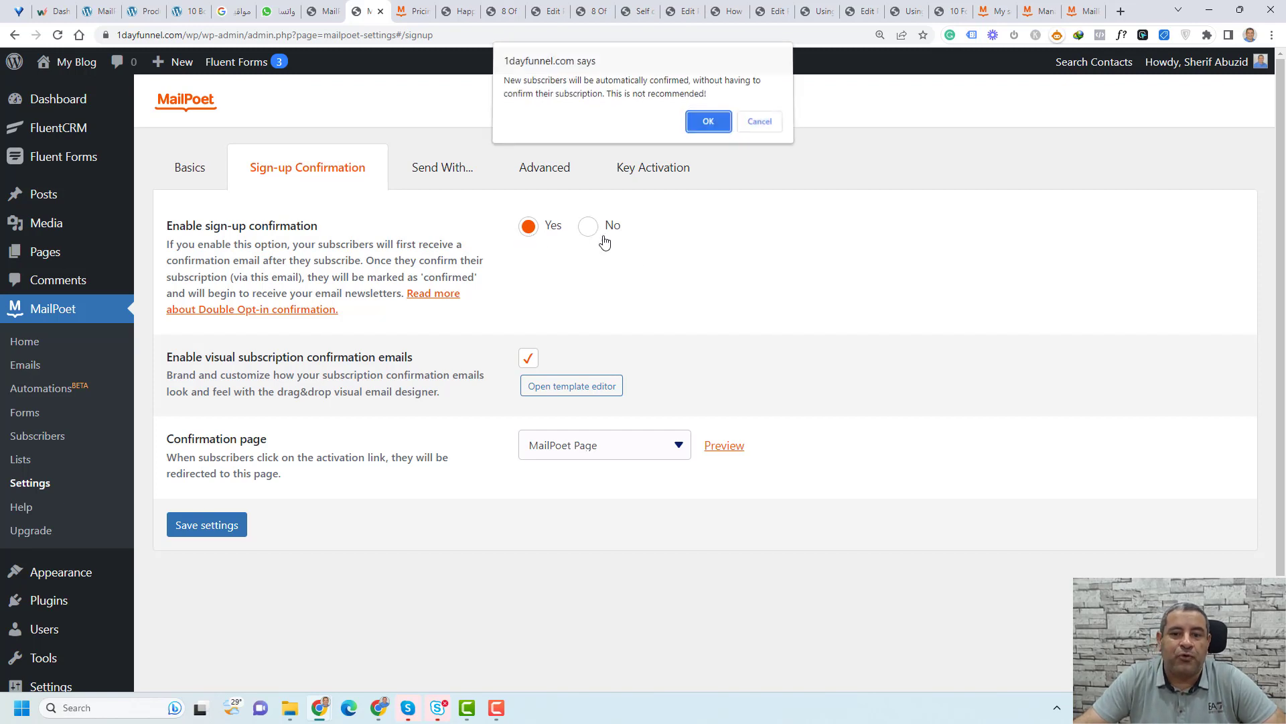
{"action": "left_click", "coordinate": [708, 125]}
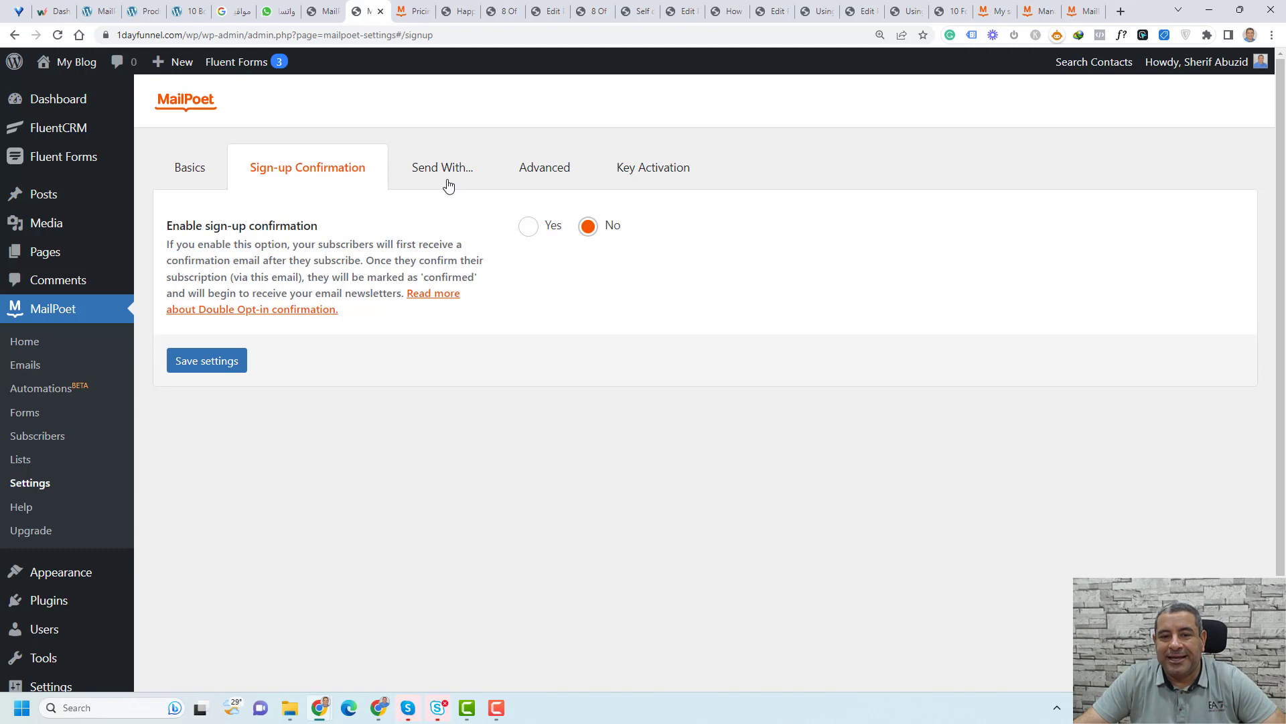
Step: Review the Advanced settings for task scheduling, tracking and inactive subscribers, and open the Send With options
{"action": "left_click", "coordinate": [534, 175]}
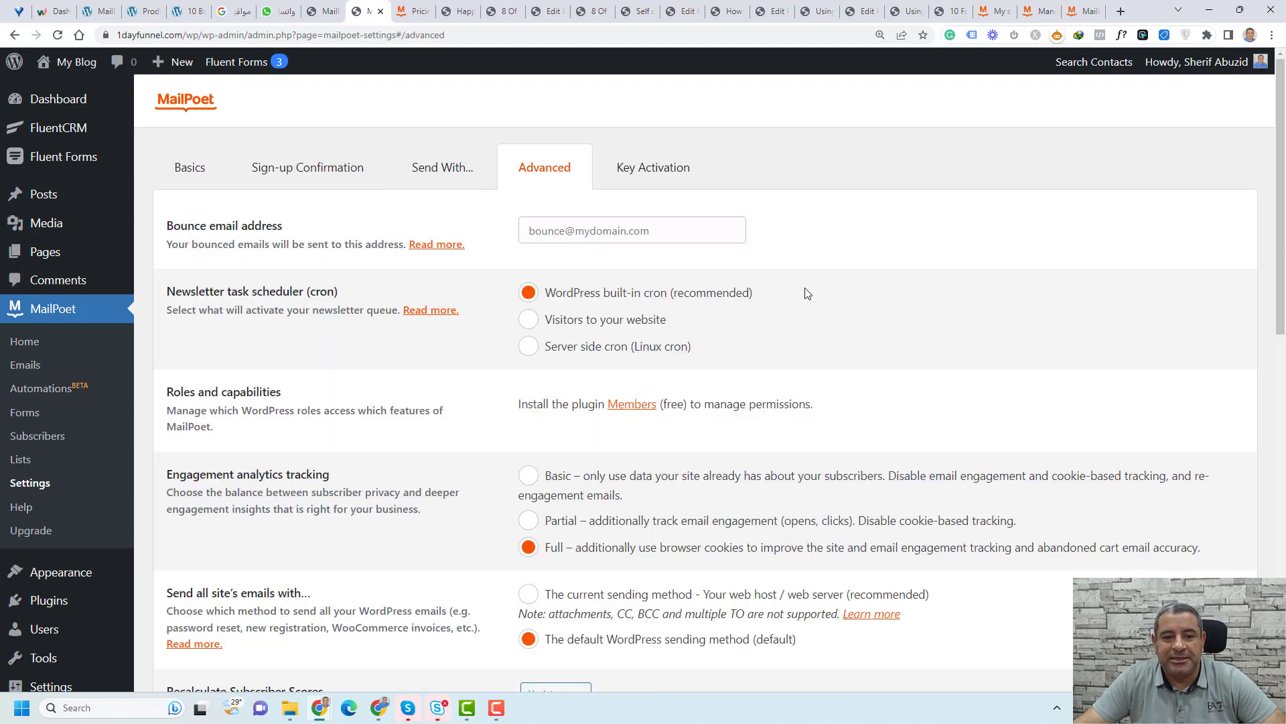
{"action": "scroll", "coordinate": [808, 293], "scroll_direction": "down", "scroll_amount": 5}
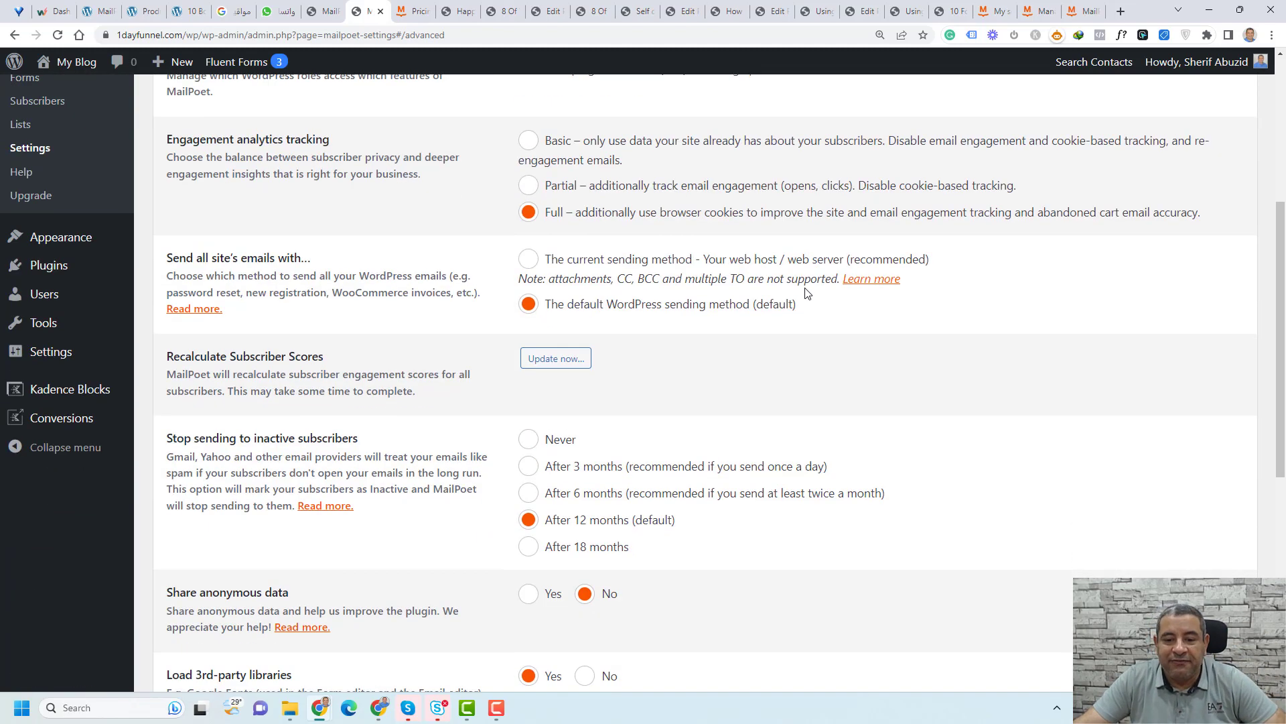
{"action": "left_click", "coordinate": [807, 294]}
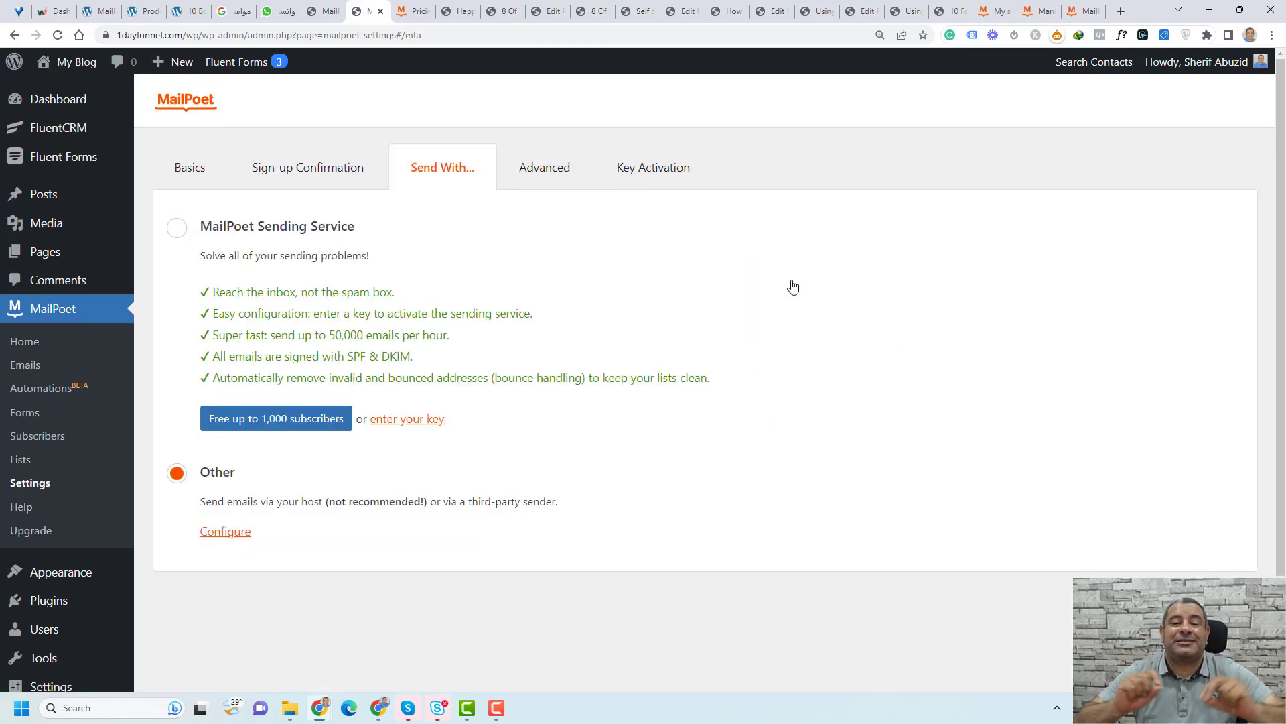
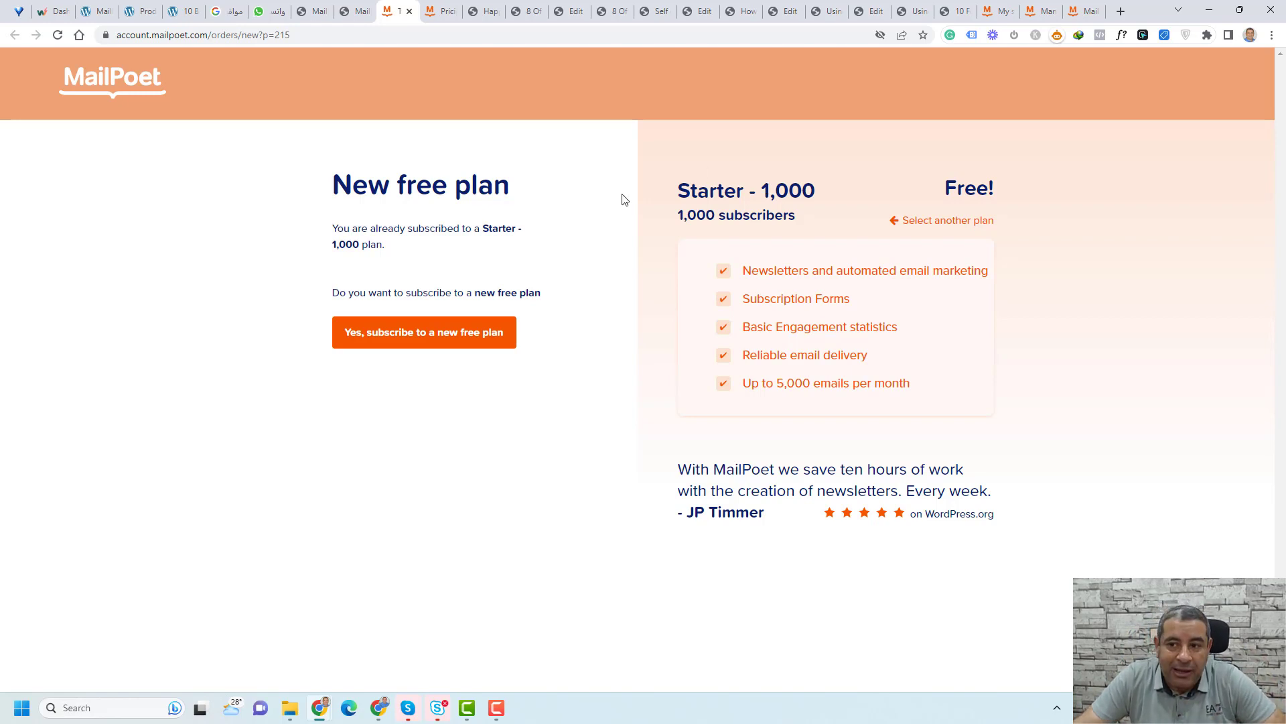
Step: Examine the My Subscriptions page of the MailPoet account for the Starter - 1,000 plan and its activation key
{"action": "left_click", "coordinate": [991, 11]}
{"action": "scroll", "coordinate": [798, 342], "scroll_direction": "down", "scroll_amount": 2}
{"action": "scroll", "coordinate": [801, 342], "scroll_direction": "up", "scroll_amount": 2}
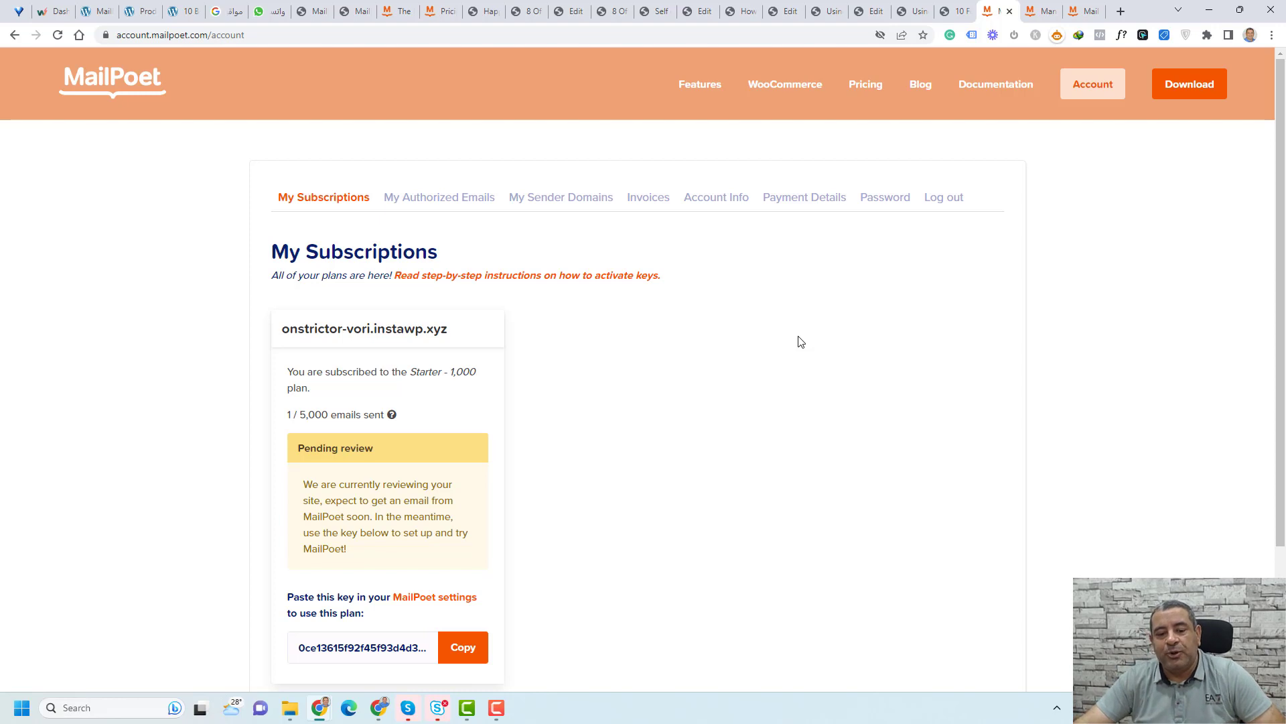
{"action": "scroll", "coordinate": [802, 342], "scroll_direction": "down", "scroll_amount": 3}
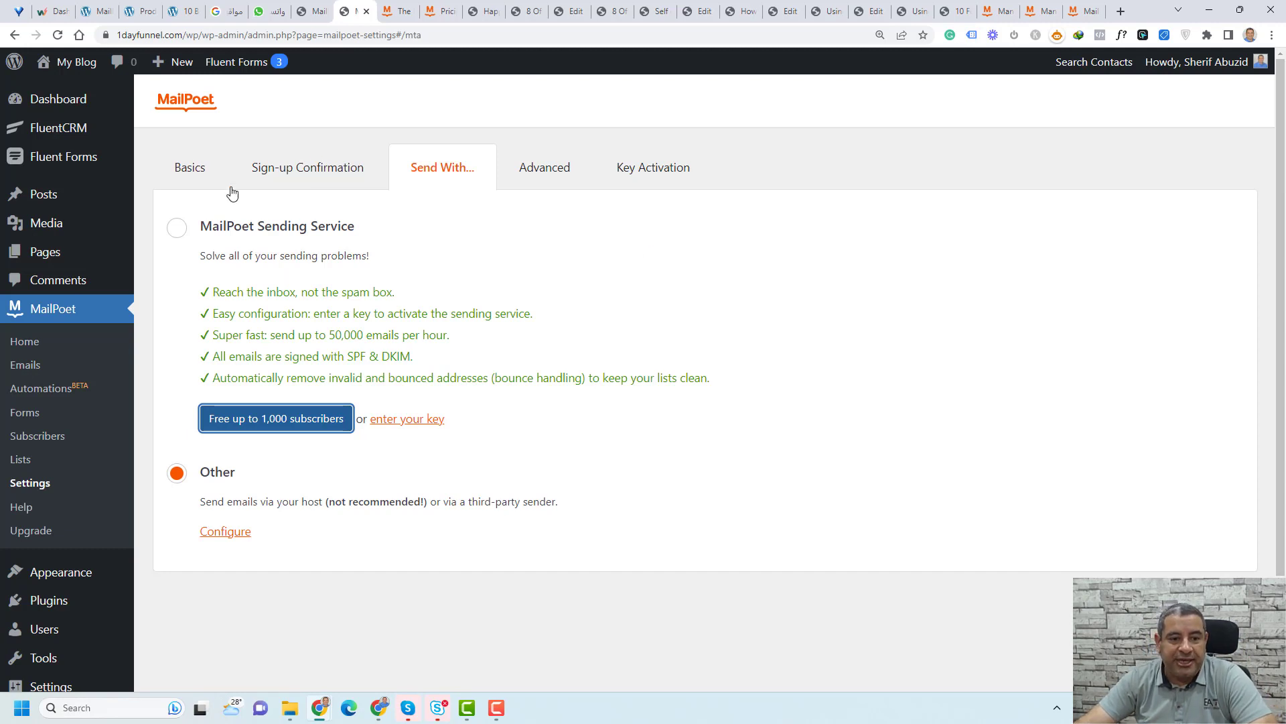
Step: Enter the MailPoet activation key in the Key Activation settings and verify it
{"action": "left_click", "coordinate": [189, 232]}
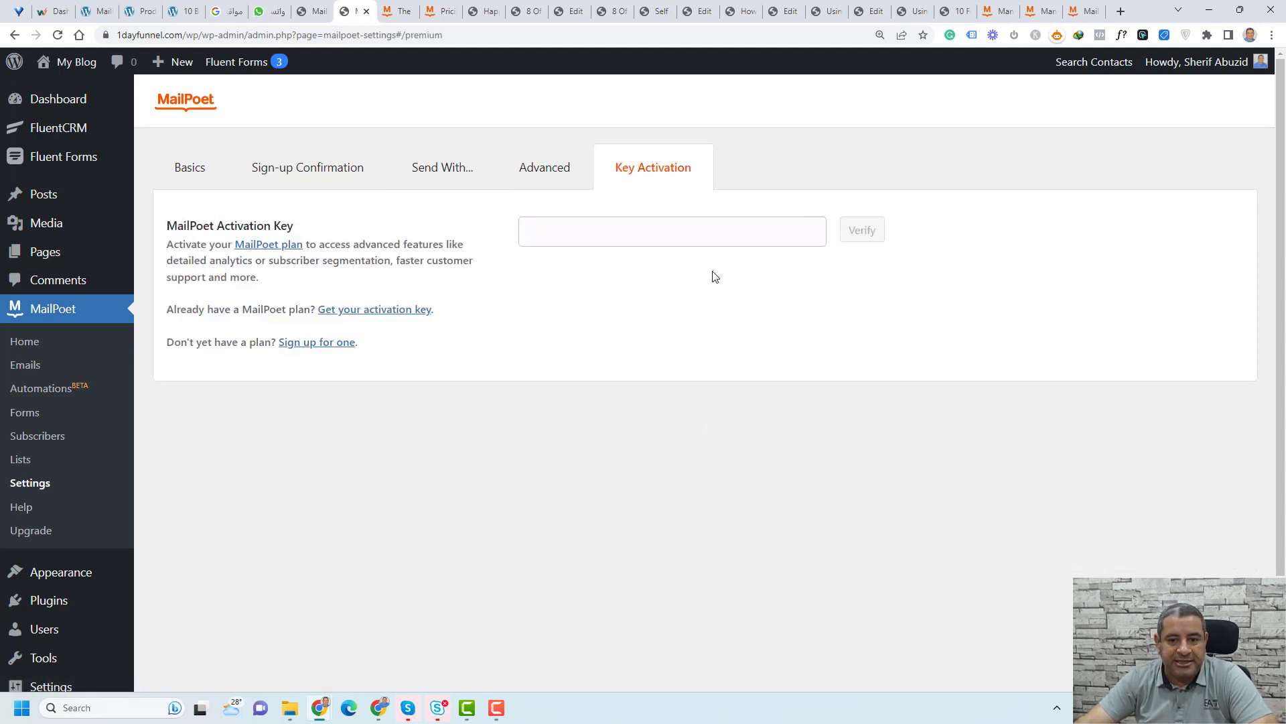
{"action": "left_click", "coordinate": [698, 233]}
{"action": "left_click", "coordinate": [663, 315]}
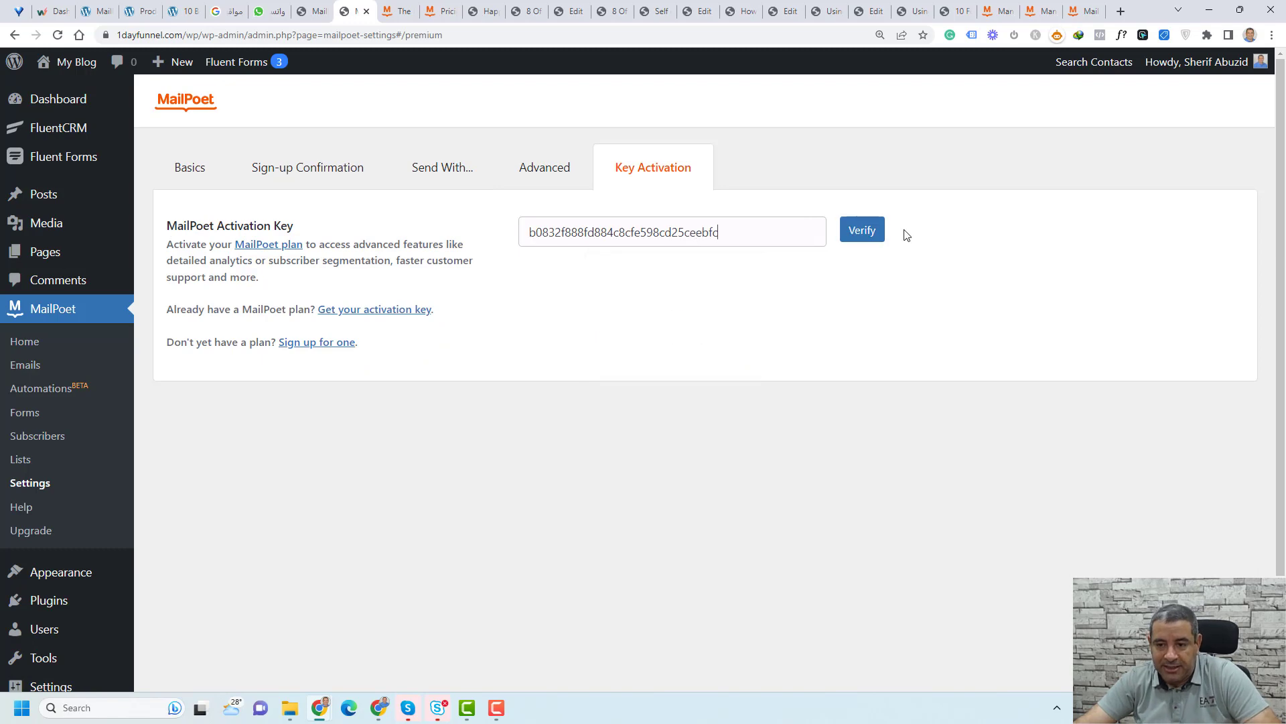
{"action": "left_click", "coordinate": [862, 229]}
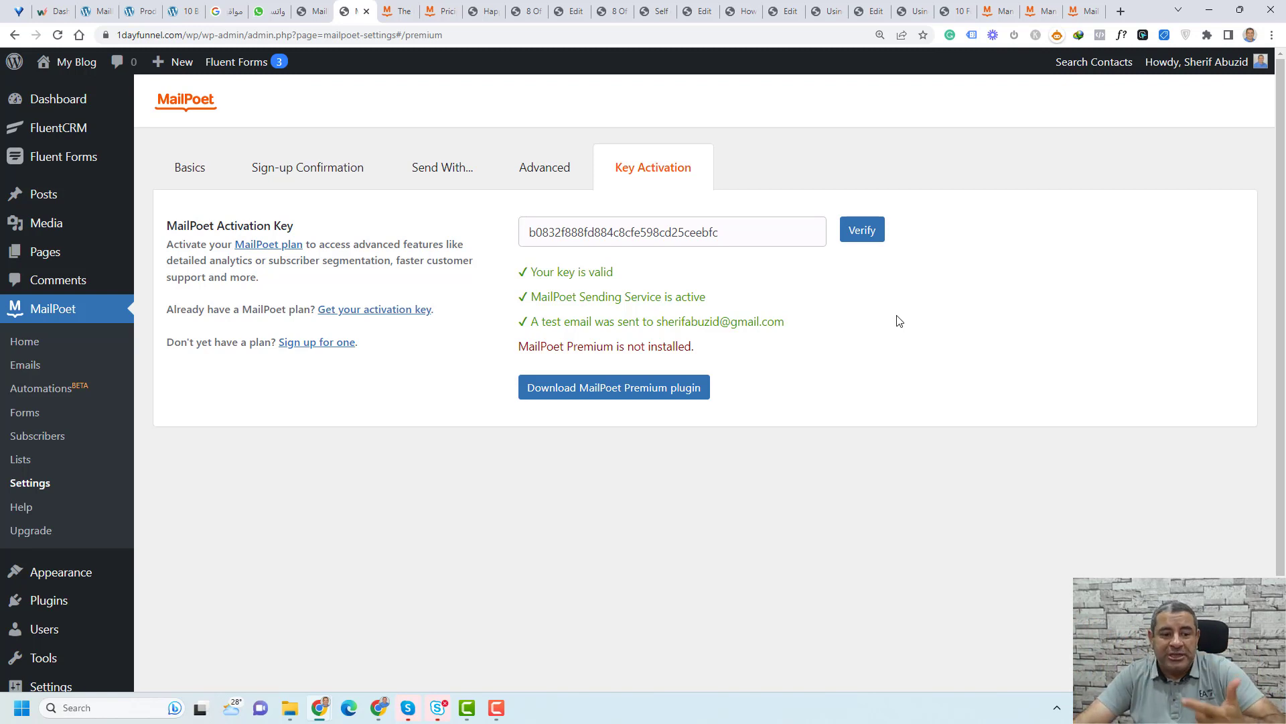
Step: Create a new subscriber list named Leads and save it
{"action": "left_click", "coordinate": [17, 460]}
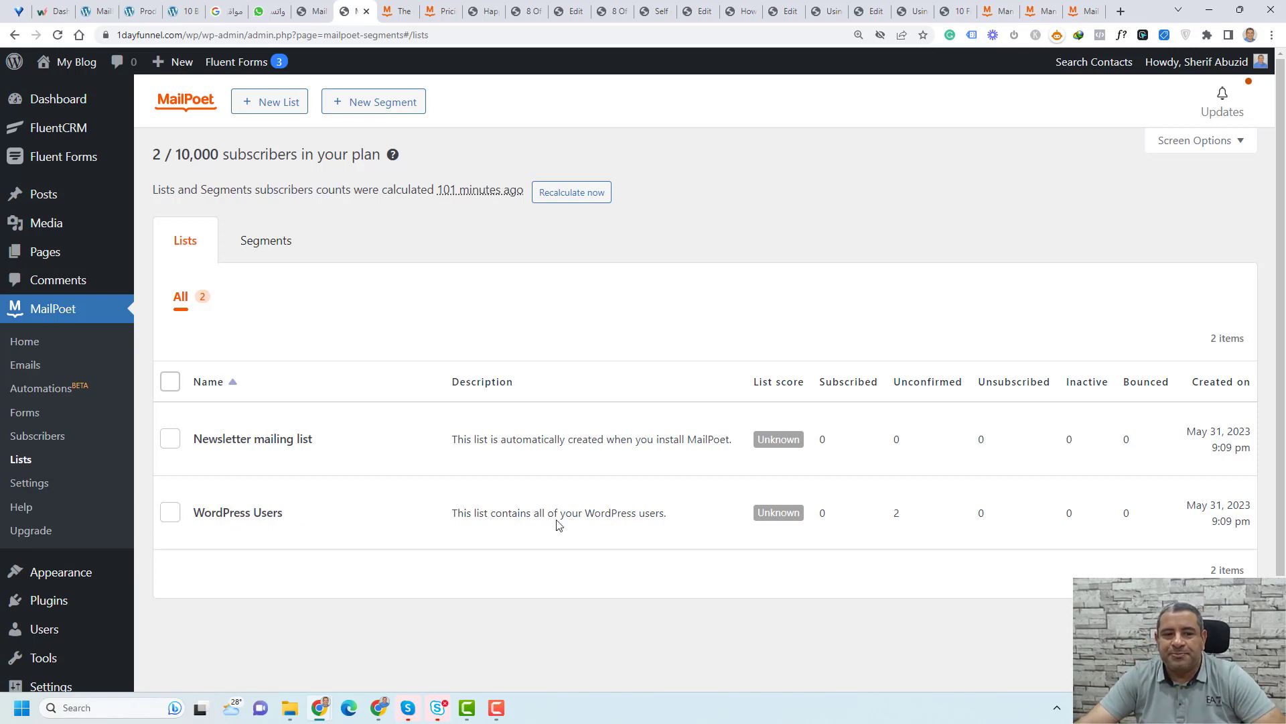
{"action": "left_click", "coordinate": [268, 107]}
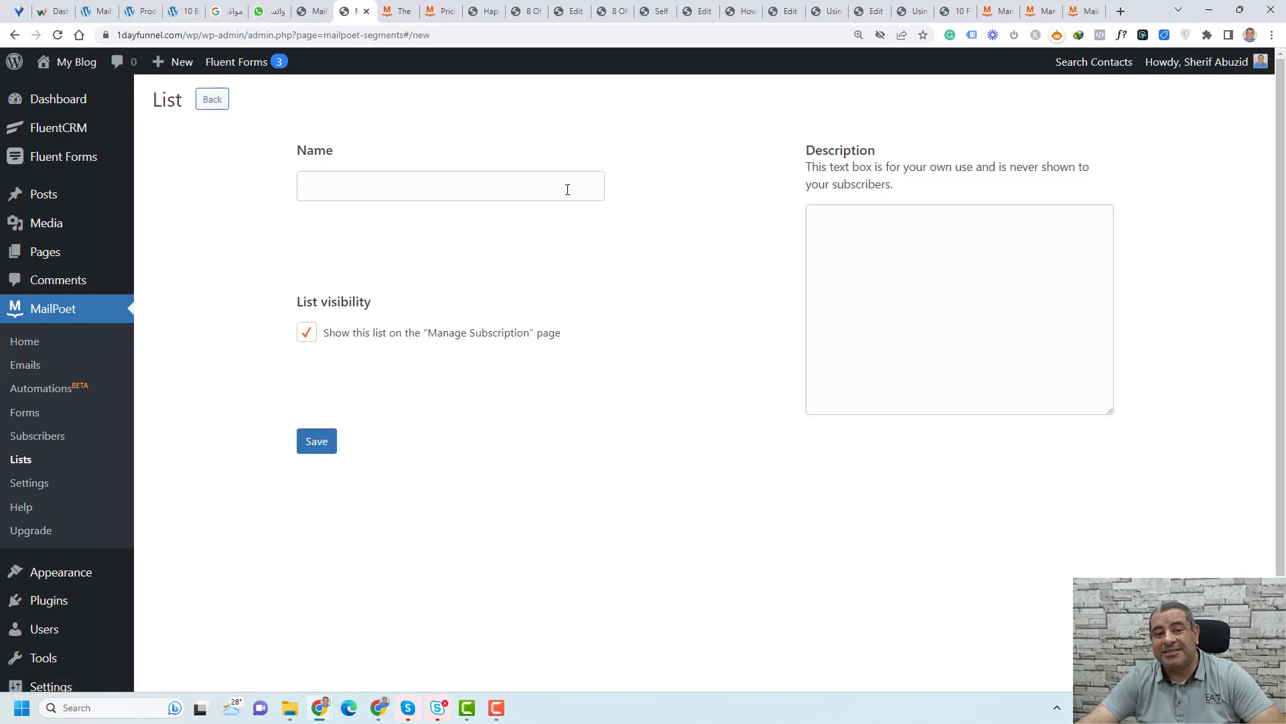
{"action": "left_click", "coordinate": [567, 190]}
{"action": "type", "text": "Leads"}
{"action": "left_click", "coordinate": [317, 441]}
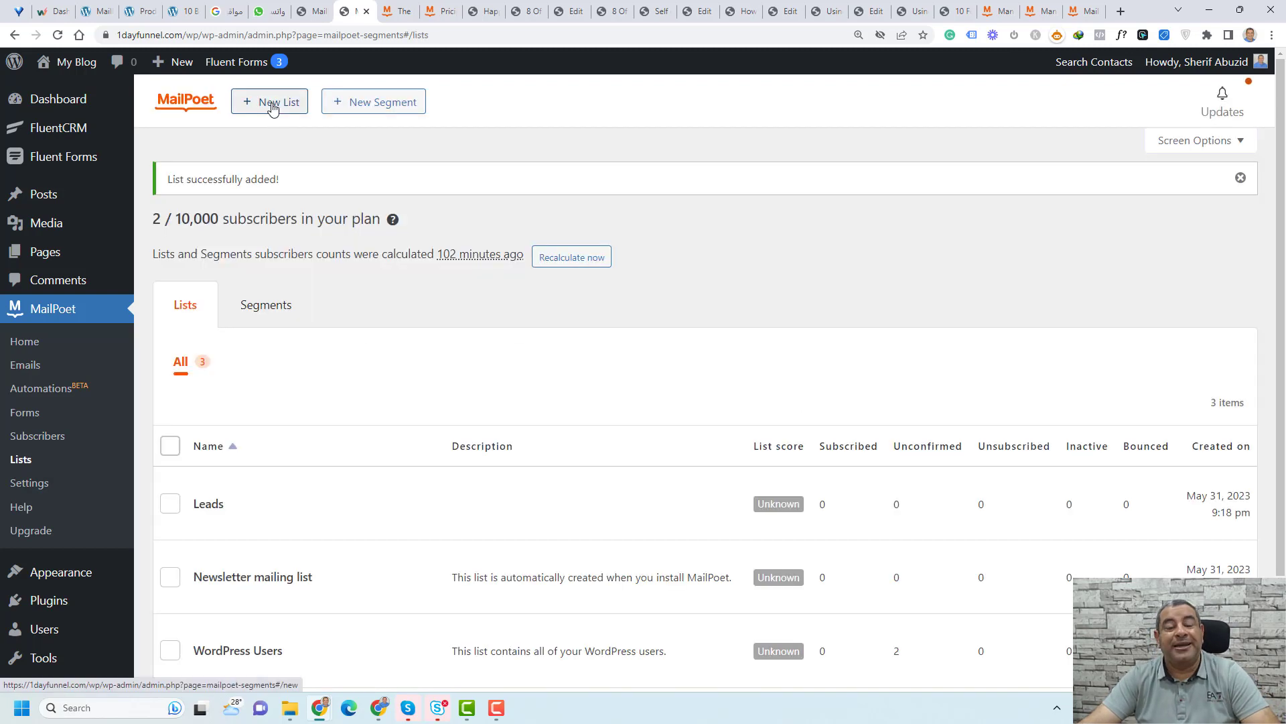
Step: Create another subscriber list named Customers and save it
{"action": "left_click", "coordinate": [272, 108]}
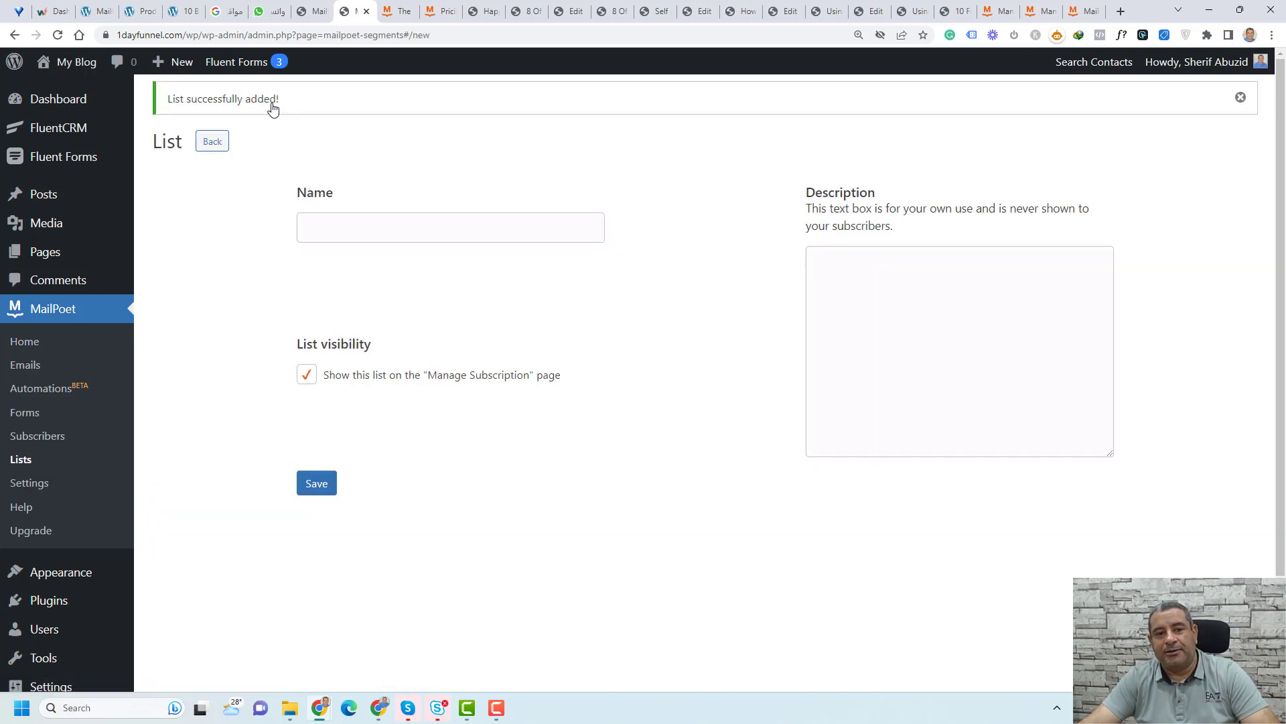
{"action": "left_click", "coordinate": [428, 225]}
{"action": "type", "text": "Customers"}
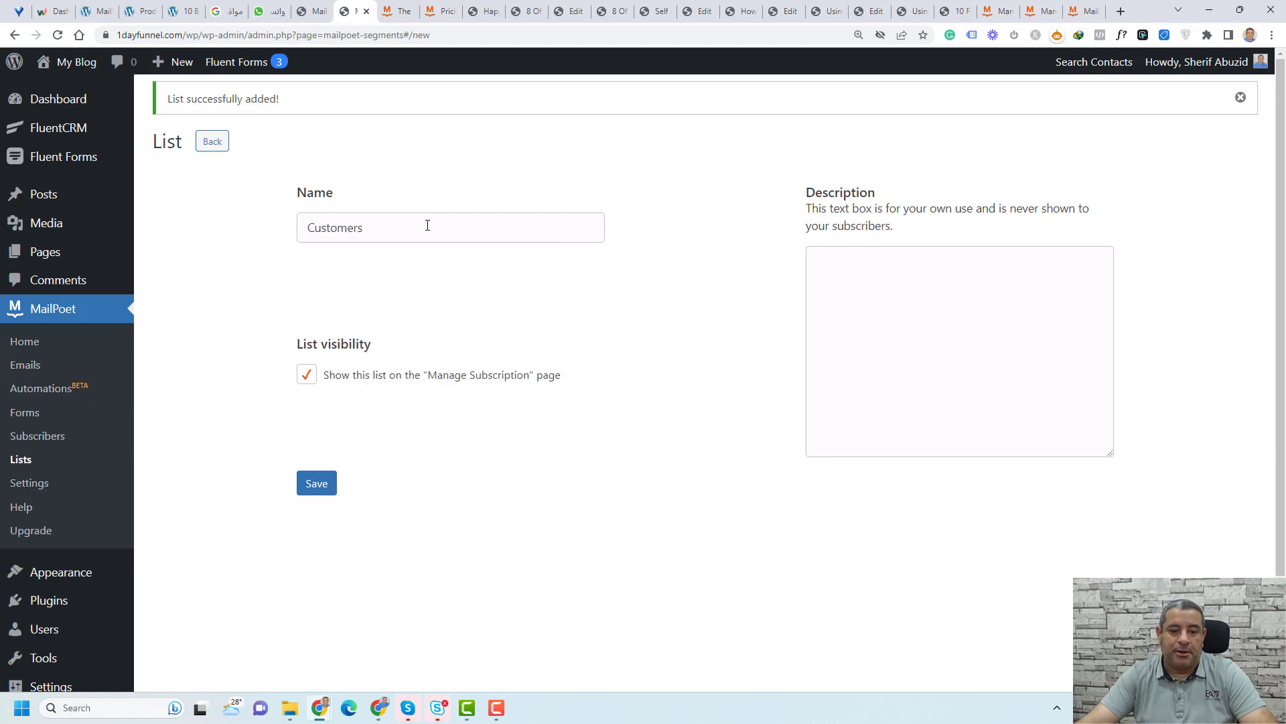
{"action": "left_click", "coordinate": [321, 491]}
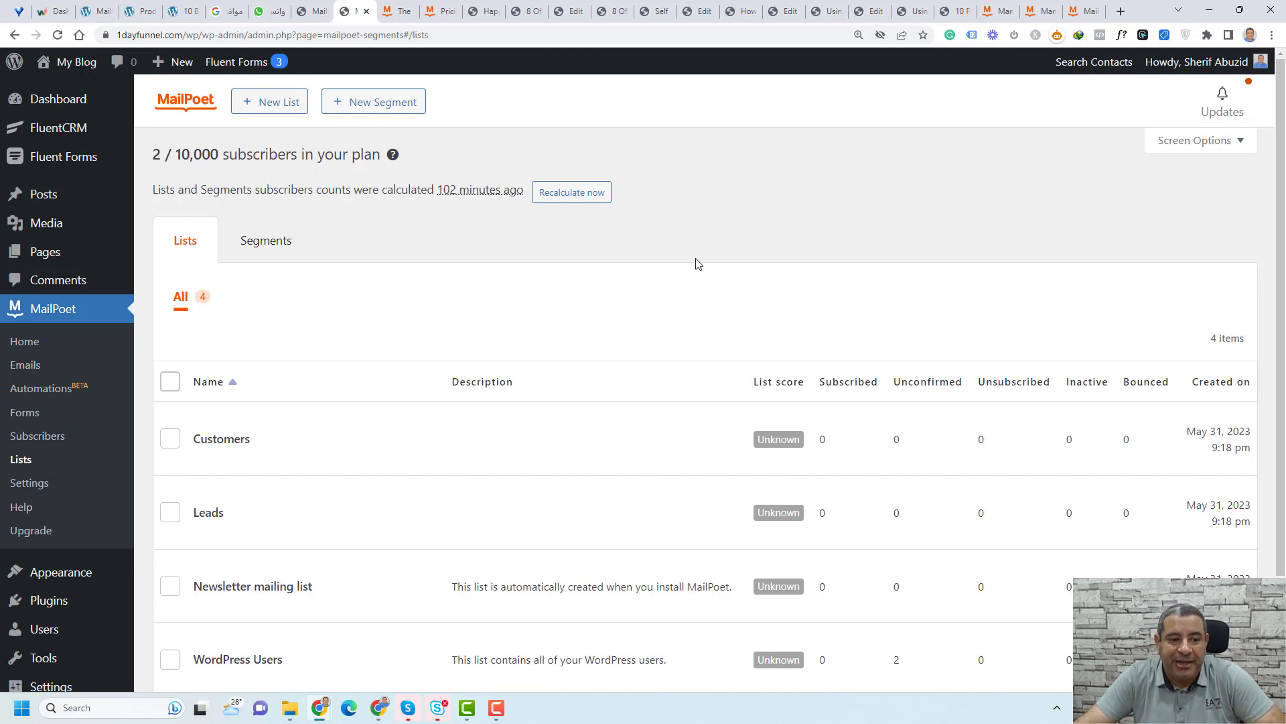
Step: Start a new automation from the Welcome new subscribers template
{"action": "left_click", "coordinate": [37, 389]}
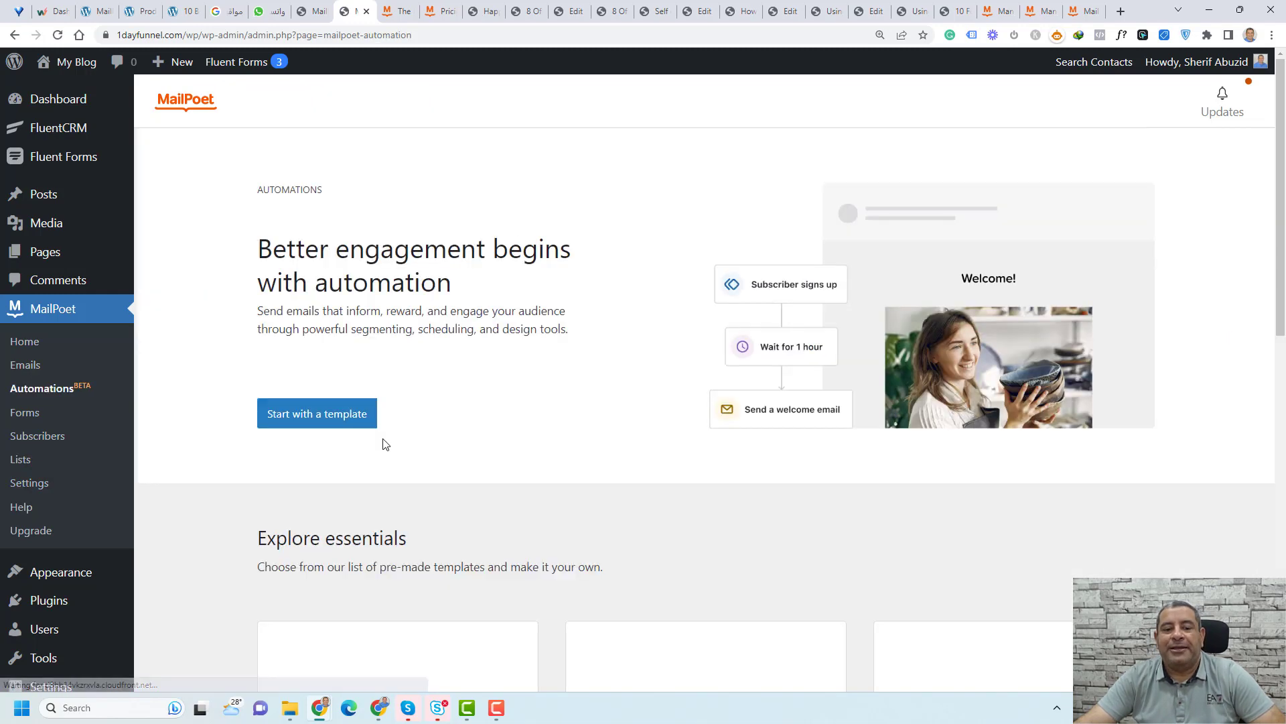
{"action": "left_click", "coordinate": [344, 418]}
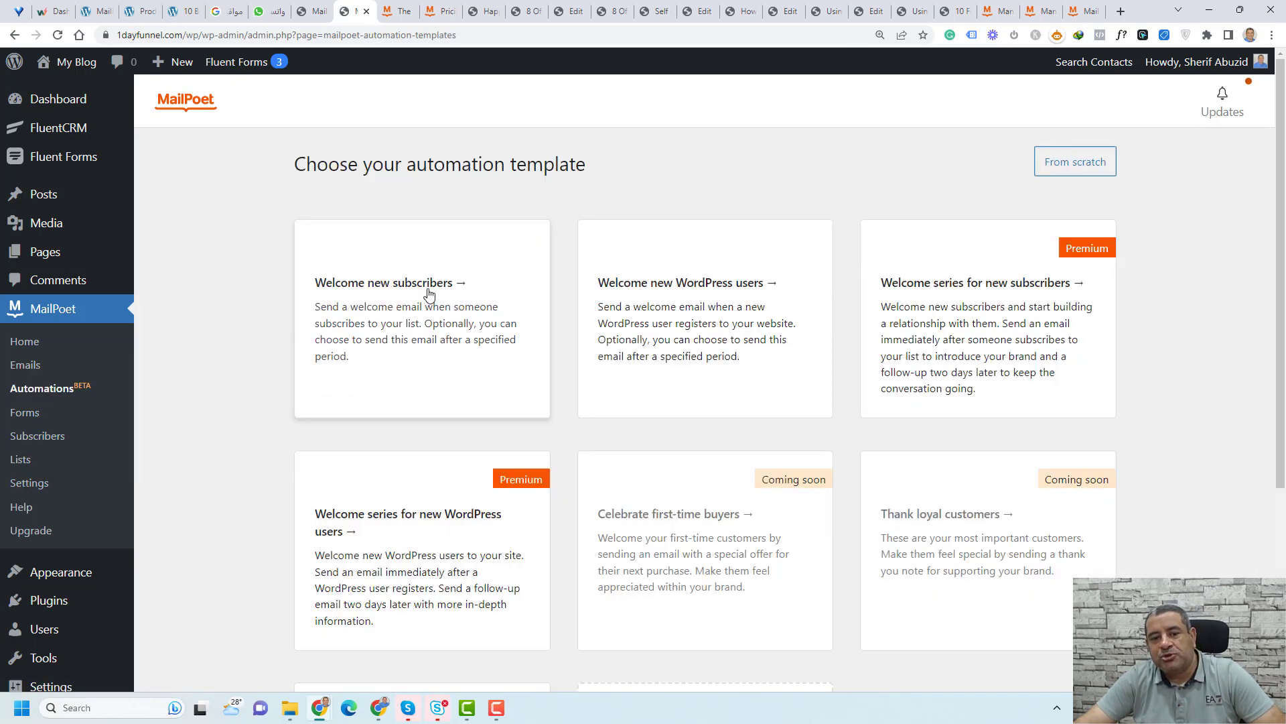
{"action": "left_click", "coordinate": [428, 293]}
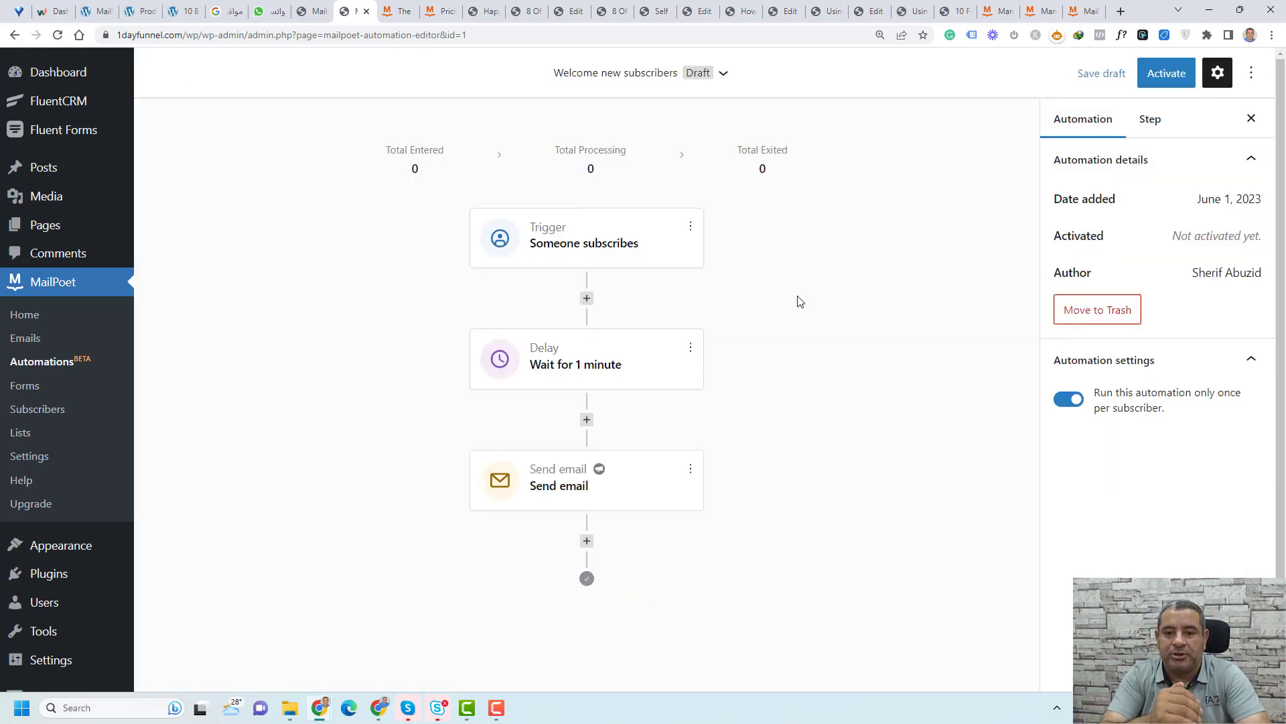
Step: Limit the Someone subscribes trigger to the Leads list and look at the actions available after it
{"action": "left_click", "coordinate": [647, 241]}
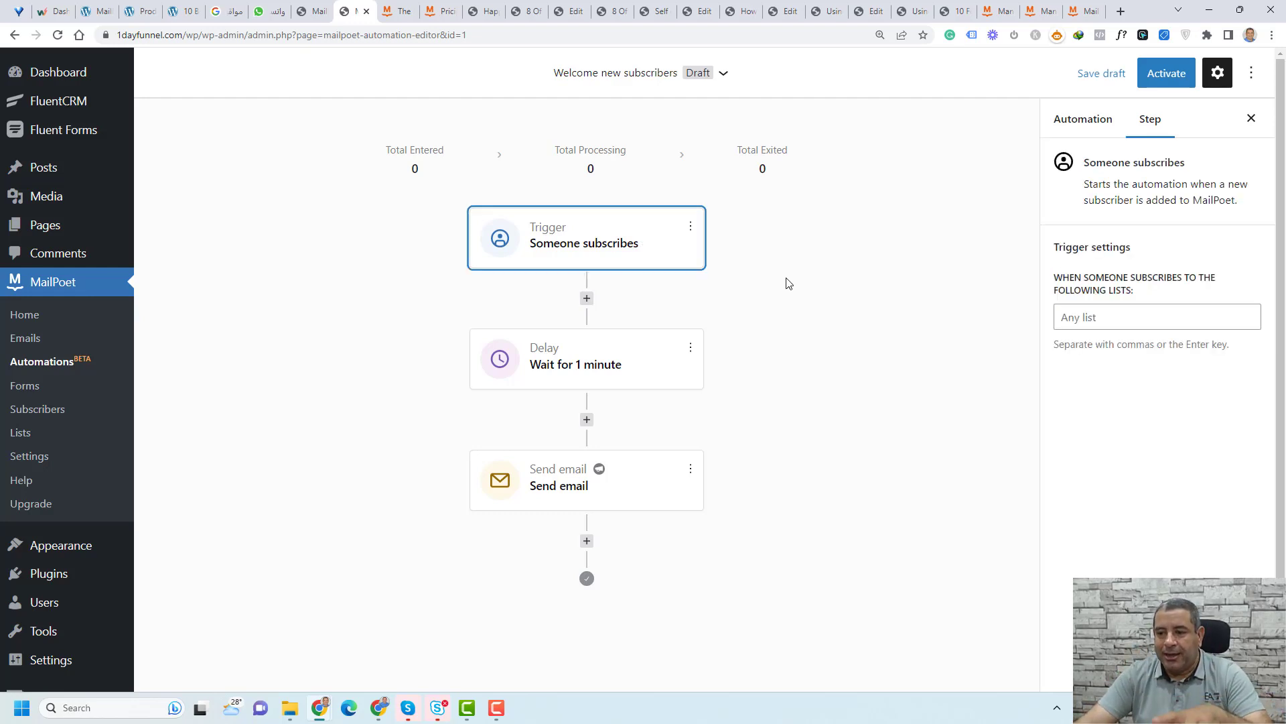
{"action": "left_click", "coordinate": [1214, 323]}
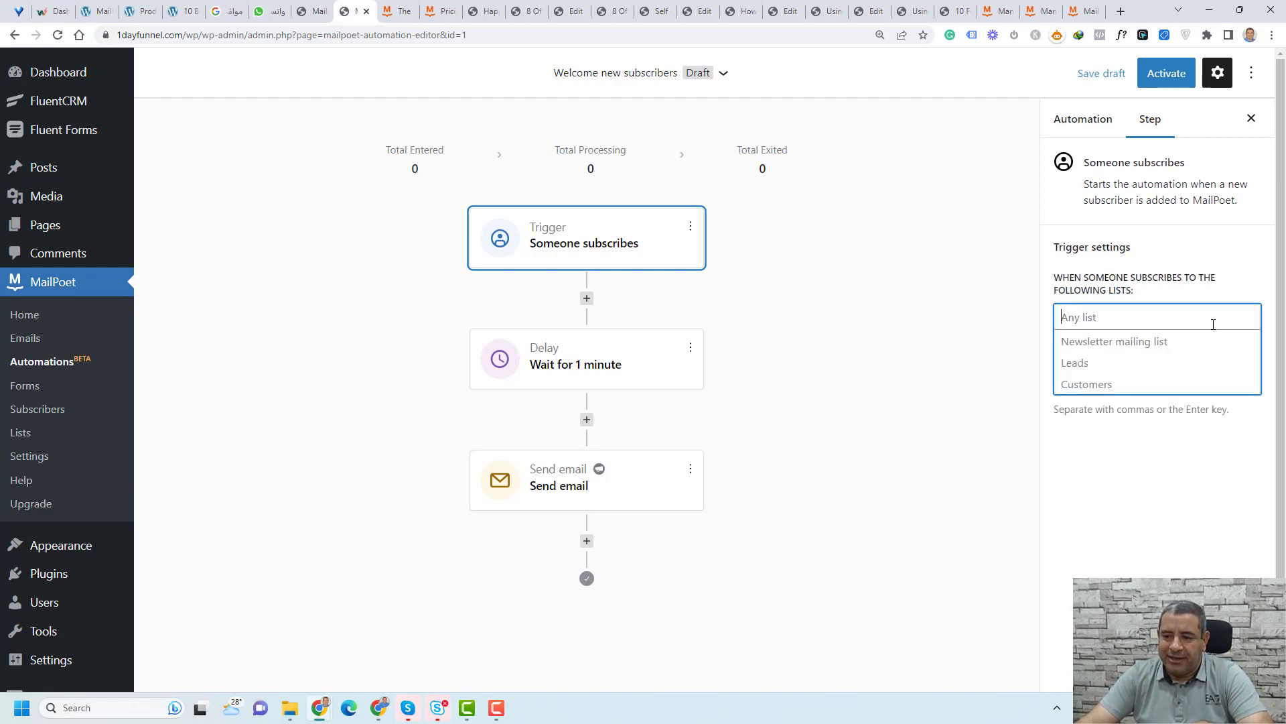
{"action": "left_click", "coordinate": [1137, 365]}
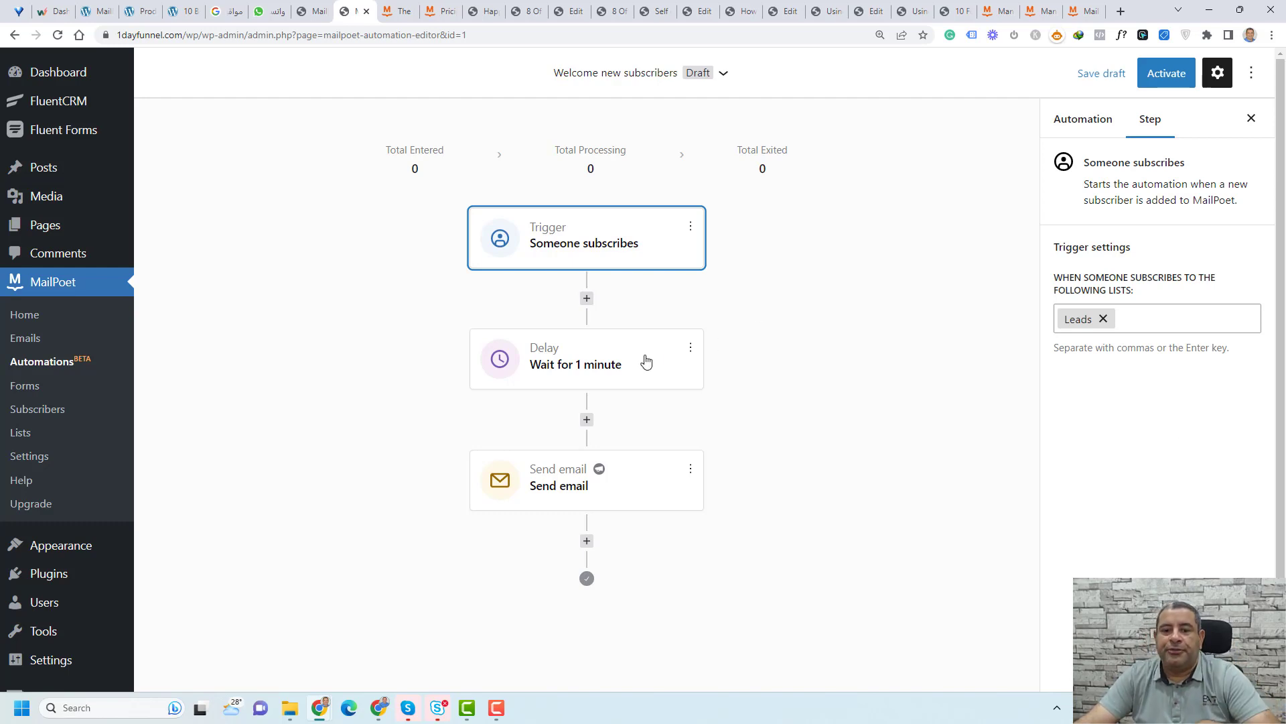
{"action": "left_click", "coordinate": [587, 298]}
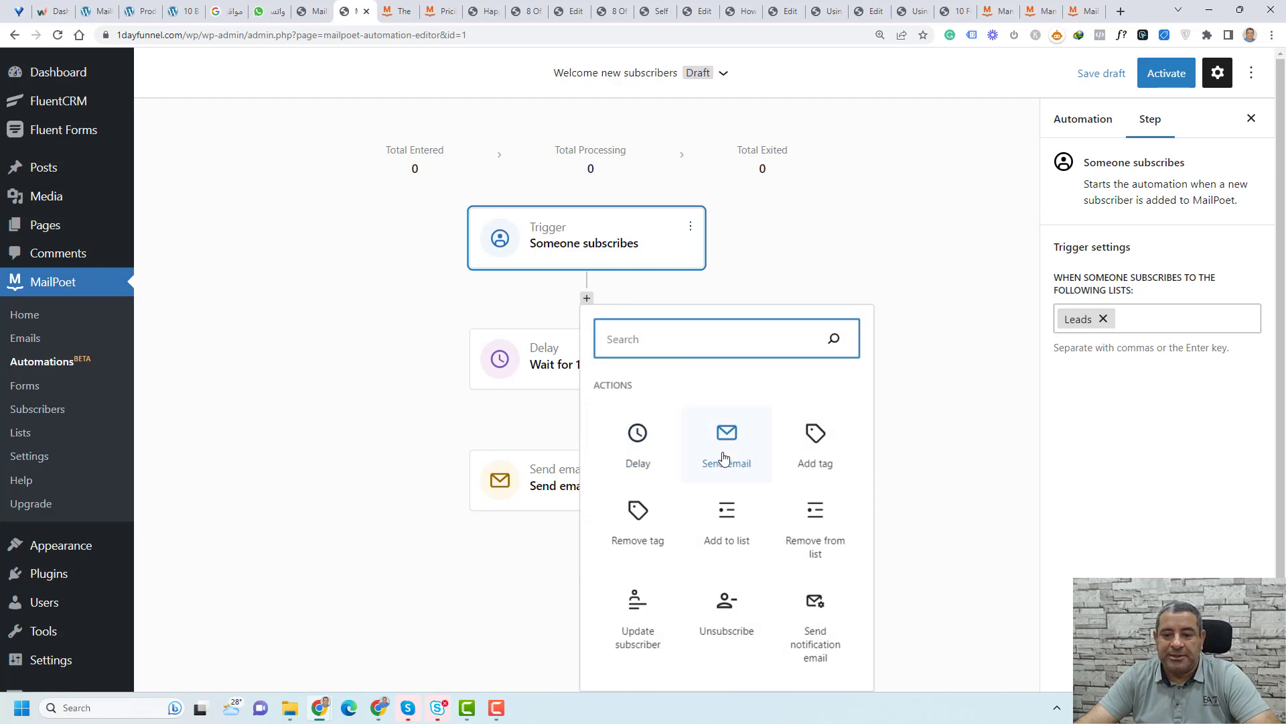
{"action": "left_click", "coordinate": [818, 268]}
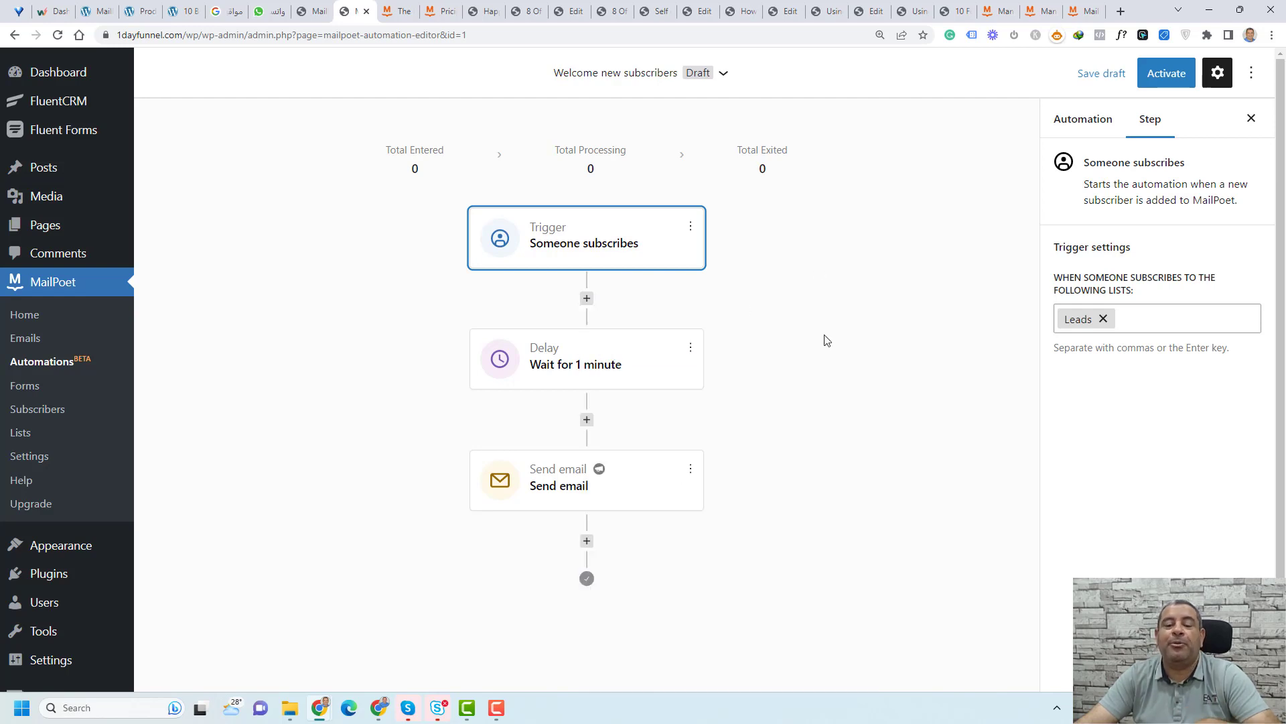
Step: Start designing the email for the Send email step, using the Simple Text newsletter template
{"action": "scroll", "coordinate": [770, 341], "scroll_direction": "down", "scroll_amount": 1}
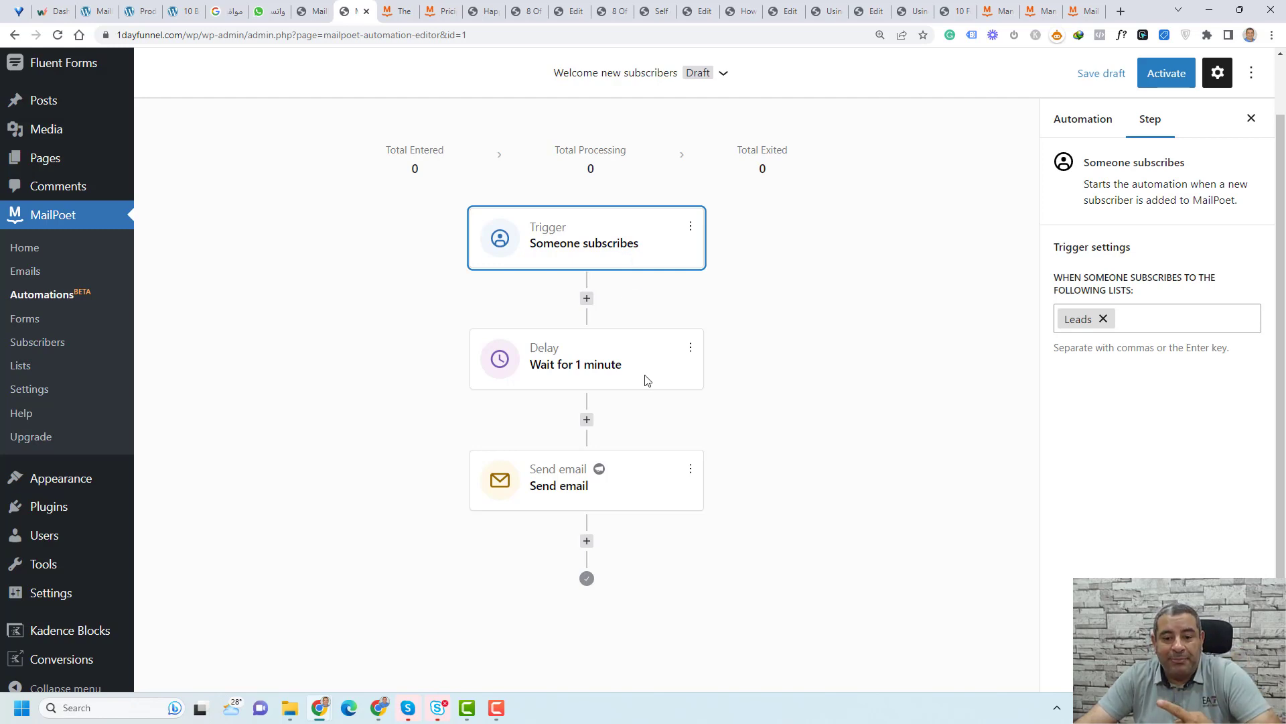
{"action": "left_click", "coordinate": [668, 476]}
{"action": "scroll", "coordinate": [1197, 416], "scroll_direction": "down", "scroll_amount": 4}
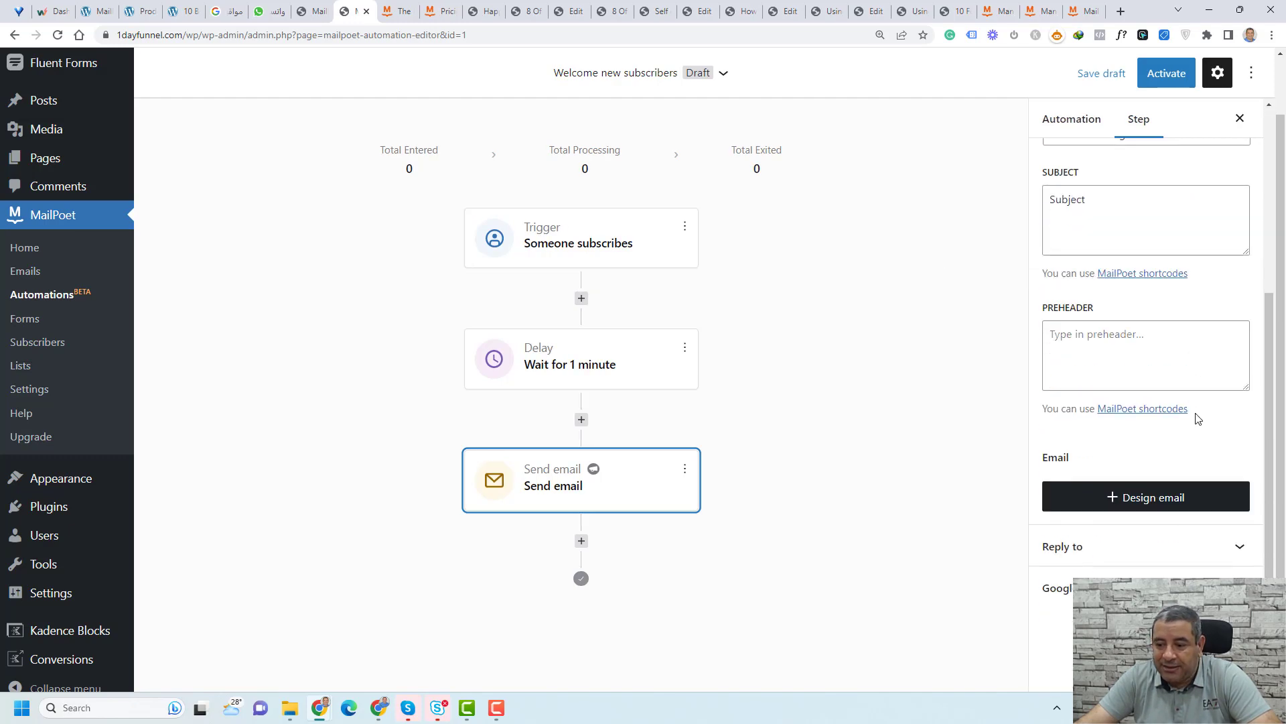
{"action": "left_click", "coordinate": [1166, 504]}
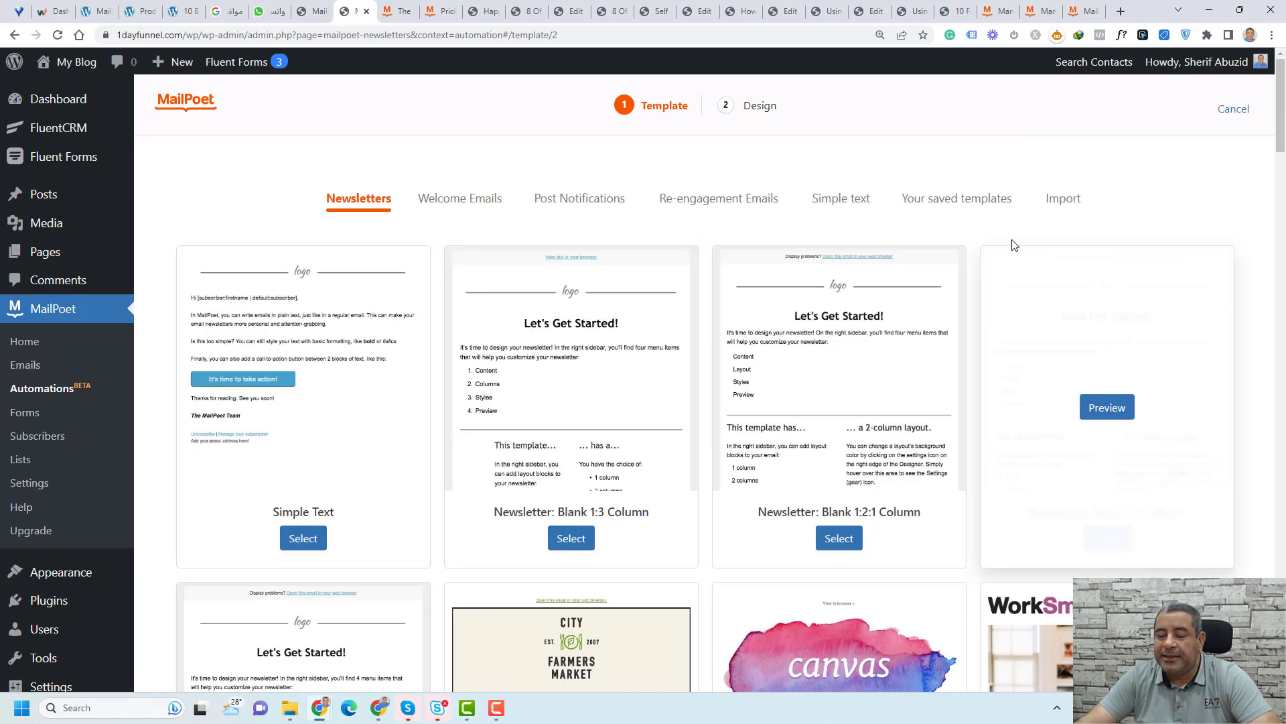
{"action": "left_click", "coordinate": [303, 538]}
Step: Delete the logo image from the email and place the "It's time to take action!" button above the greeting text
{"action": "left_click", "coordinate": [494, 225]}
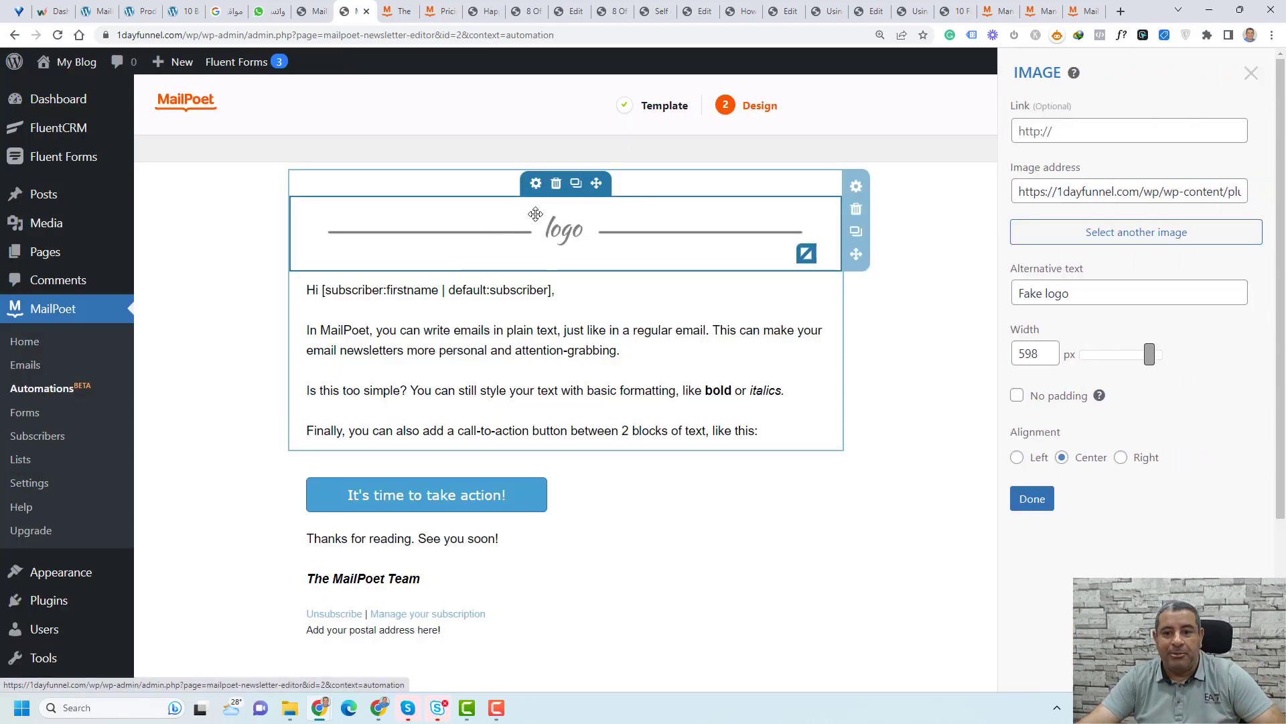
{"action": "left_click", "coordinate": [556, 185]}
{"action": "left_click", "coordinate": [536, 184]}
{"action": "left_click_drag", "start_coordinate": [632, 232], "coordinate": [400, 274]}
Step: Link the words "ou can write emails in plain text," in the first body paragraph to #
{"action": "left_click", "coordinate": [471, 332]}
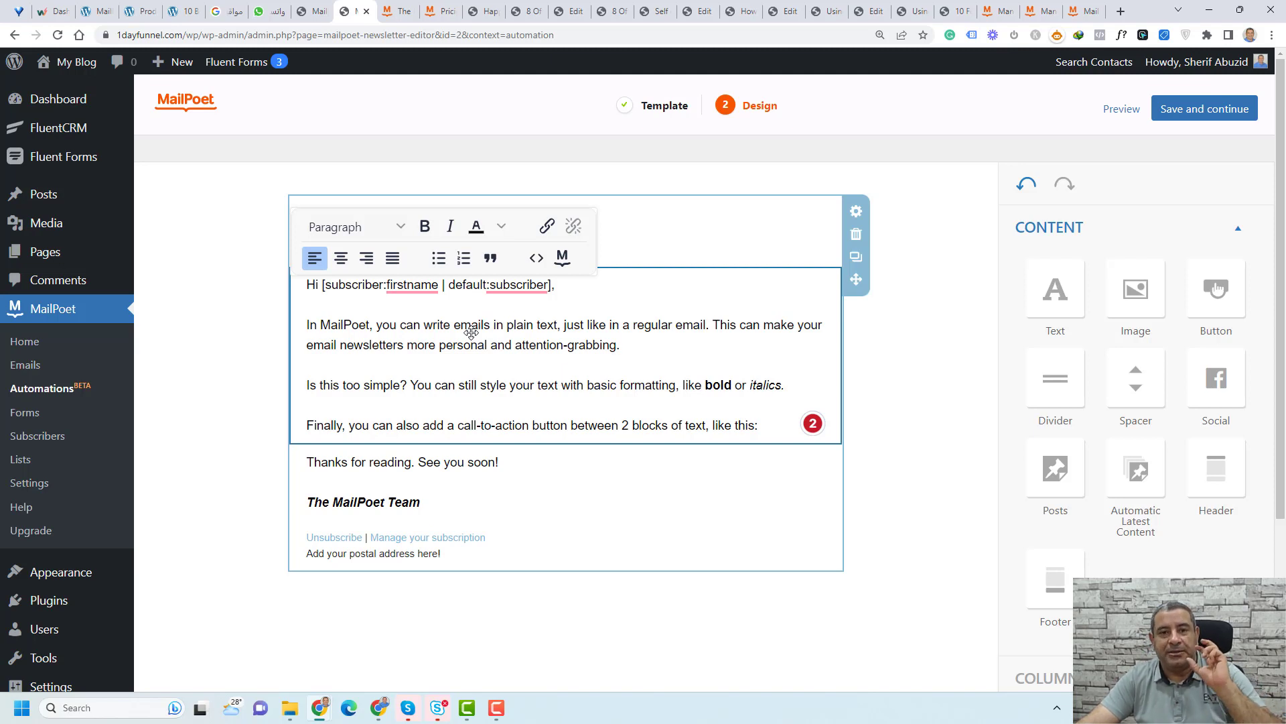
{"action": "left_click_drag", "start_coordinate": [380, 326], "coordinate": [567, 326]}
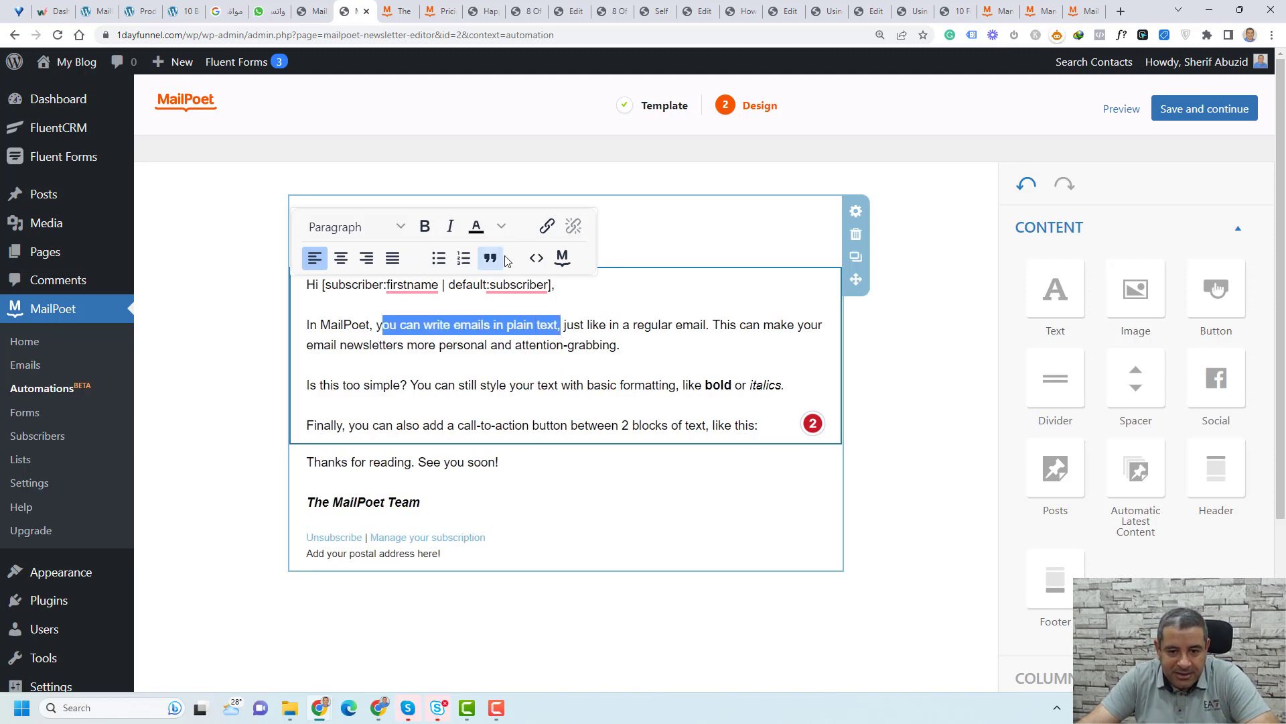
{"action": "left_click", "coordinate": [547, 226]}
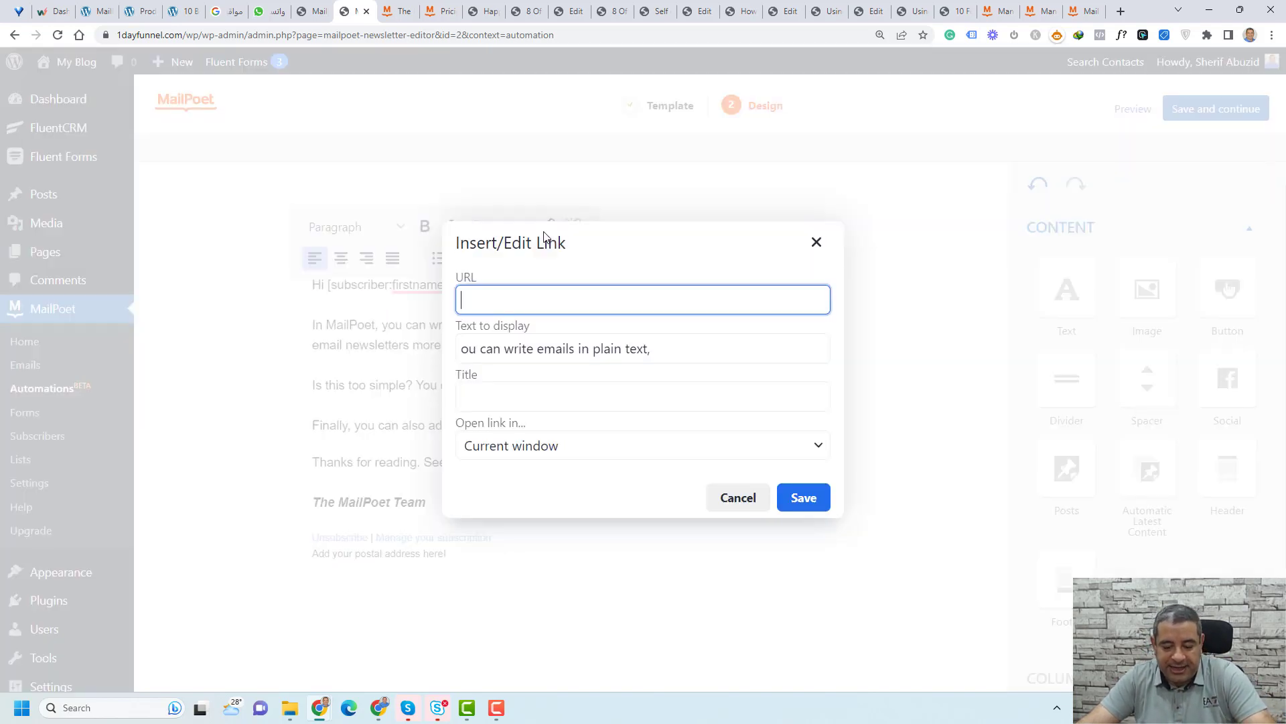
{"action": "type", "text": "#"}
{"action": "left_click", "coordinate": [804, 497]}
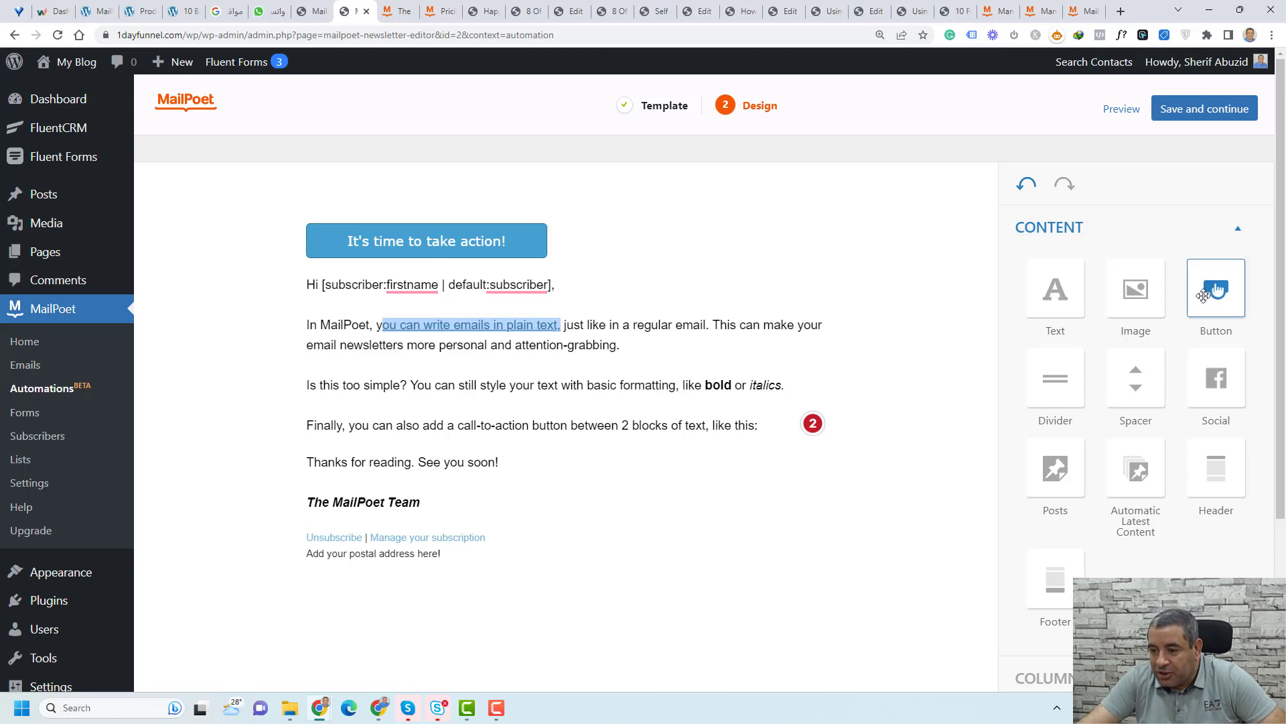
Step: Add a button below the body text, labelled "Get The Ebook" and linked to #
{"action": "left_click_drag", "start_coordinate": [1216, 290], "coordinate": [598, 428]}
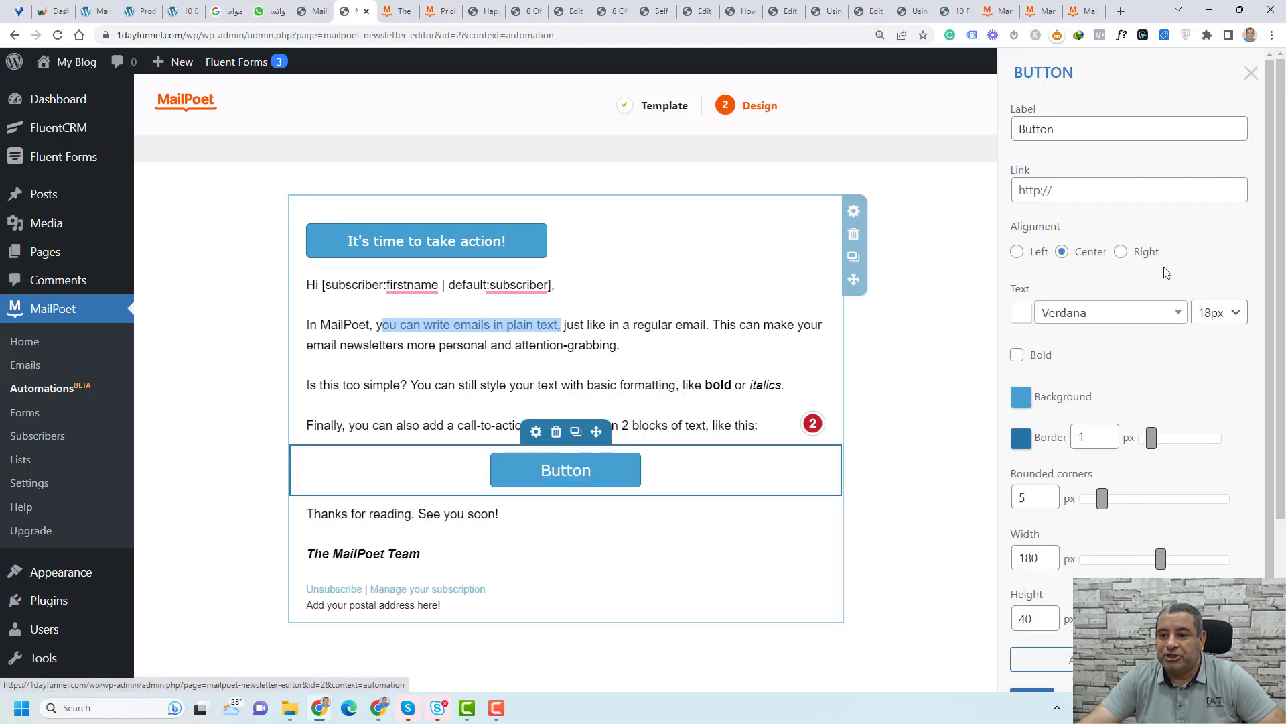
{"action": "left_click", "coordinate": [1079, 128]}
{"action": "double_click", "coordinate": [1080, 128]}
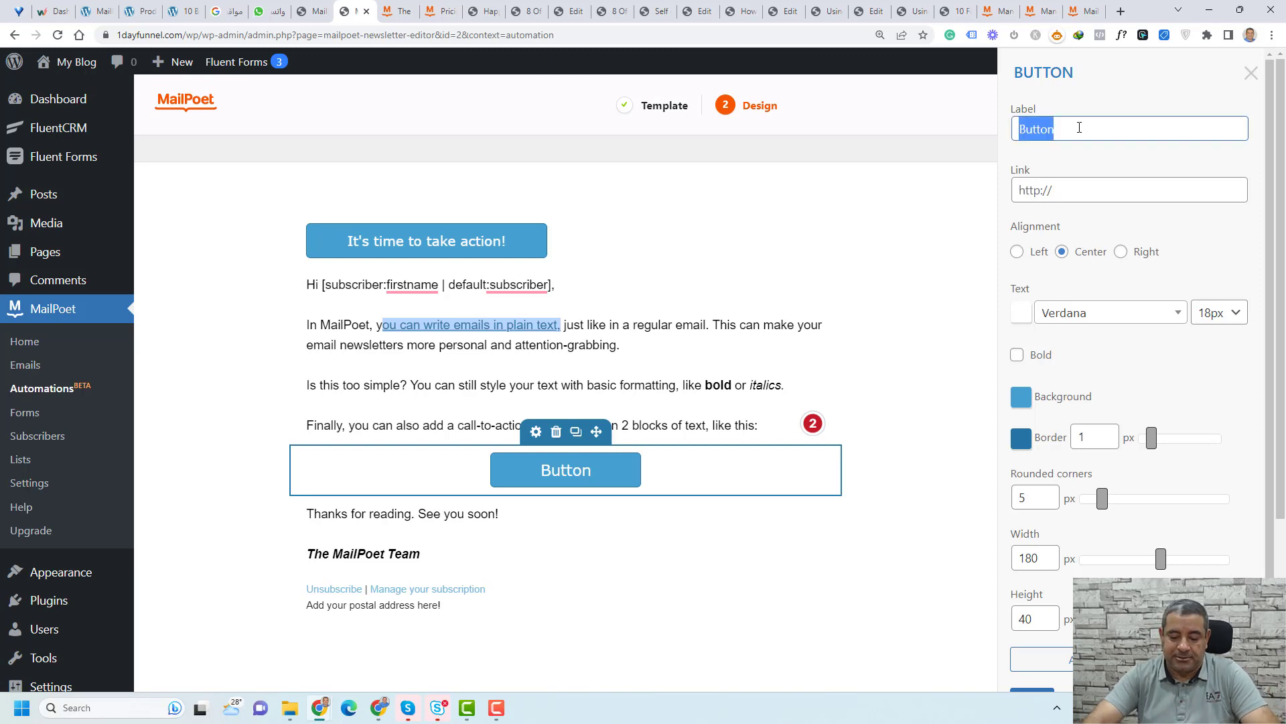
{"action": "type", "text": "Get The Ebook"}
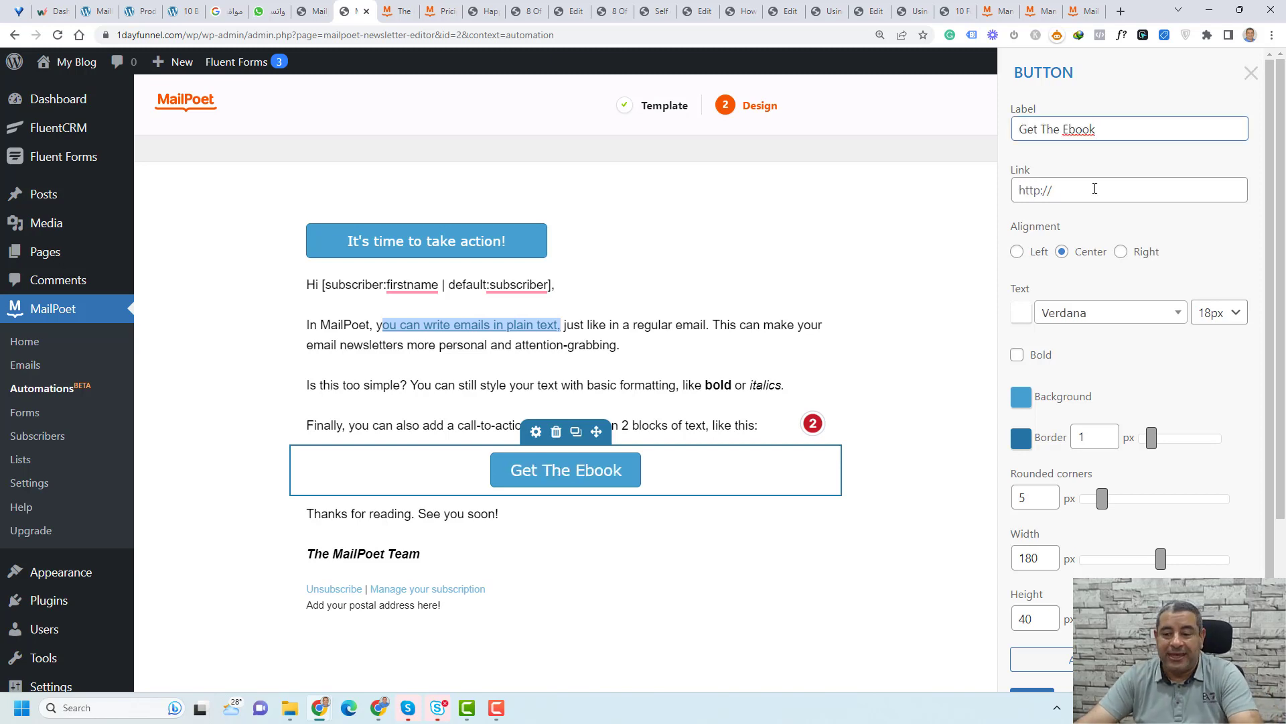
{"action": "left_click", "coordinate": [1095, 189]}
{"action": "type", "text": "#"}
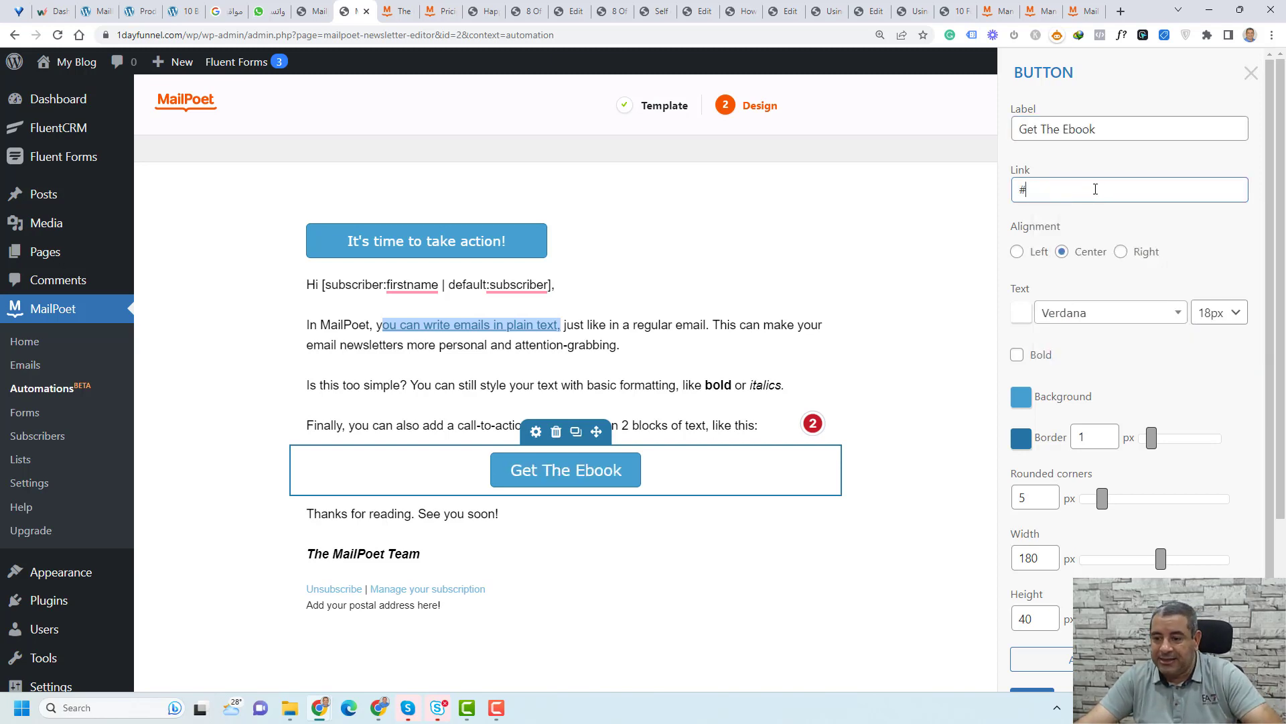
{"action": "scroll", "coordinate": [1179, 439], "scroll_direction": "down", "scroll_amount": 1}
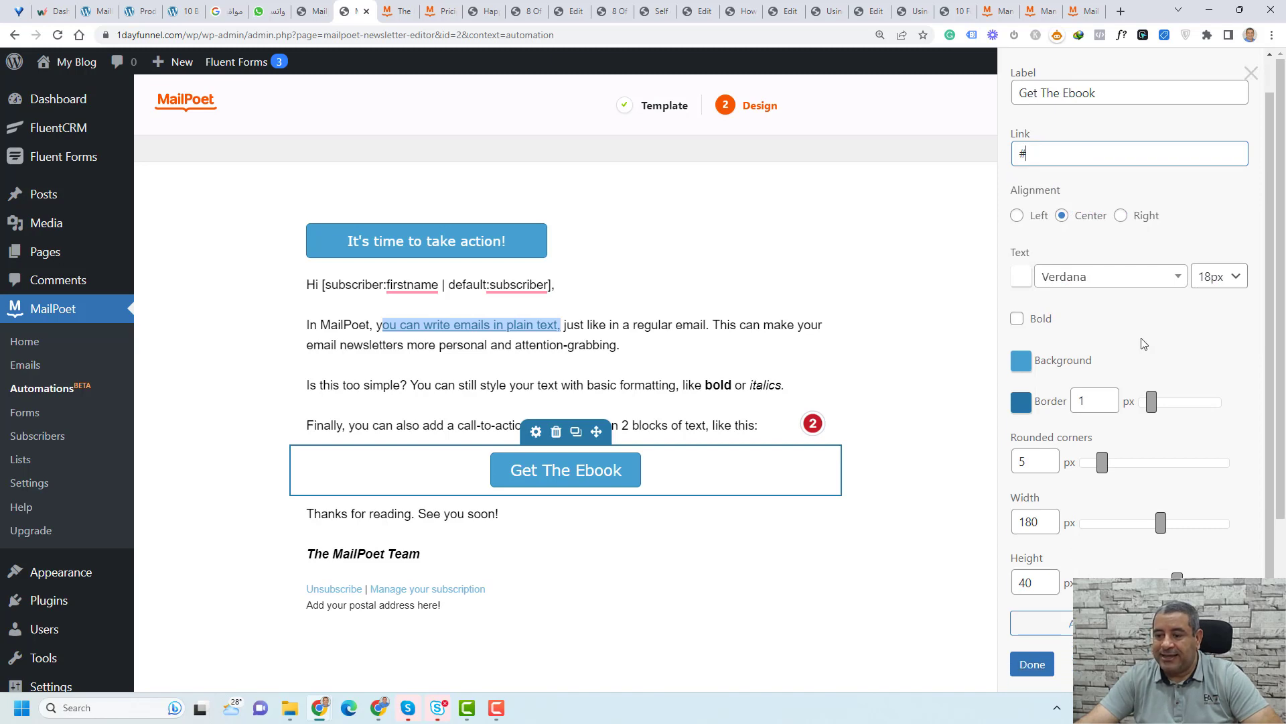
{"action": "left_click", "coordinate": [1035, 664]}
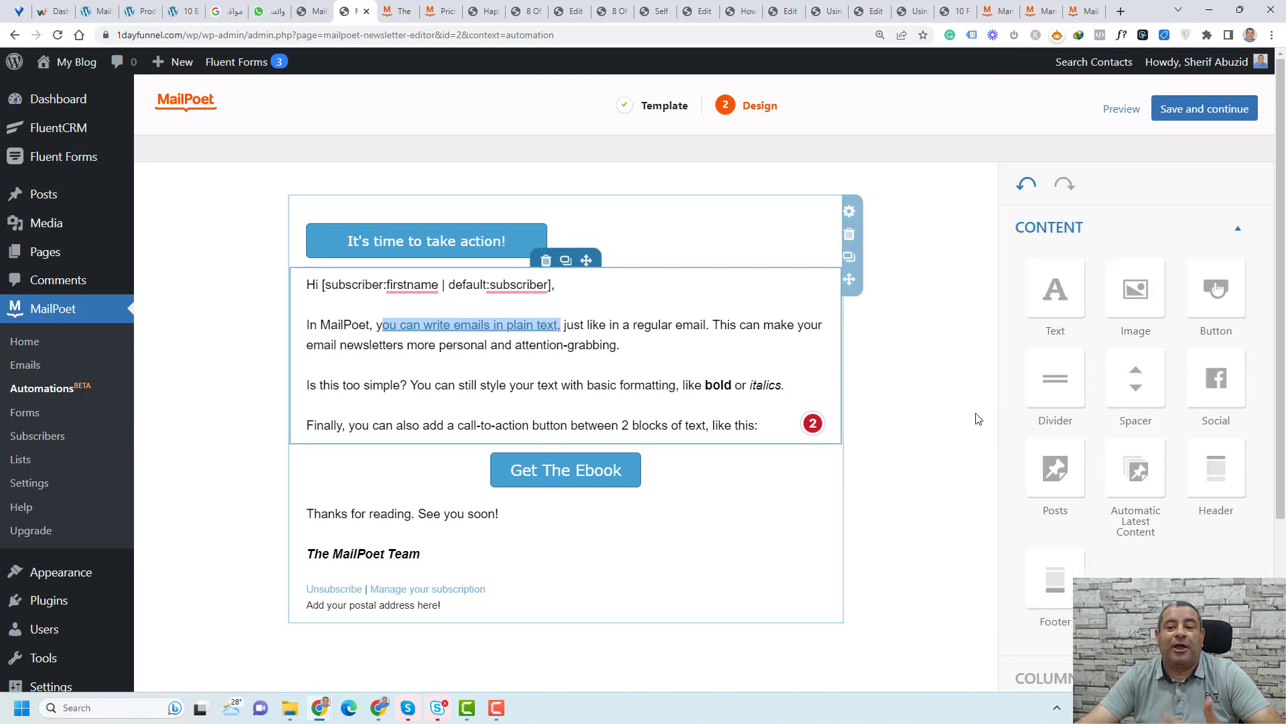
Step: Insert the office teamwork photo from the media library between the body text and the "Get The Ebook" button
{"action": "left_click", "coordinate": [630, 346]}
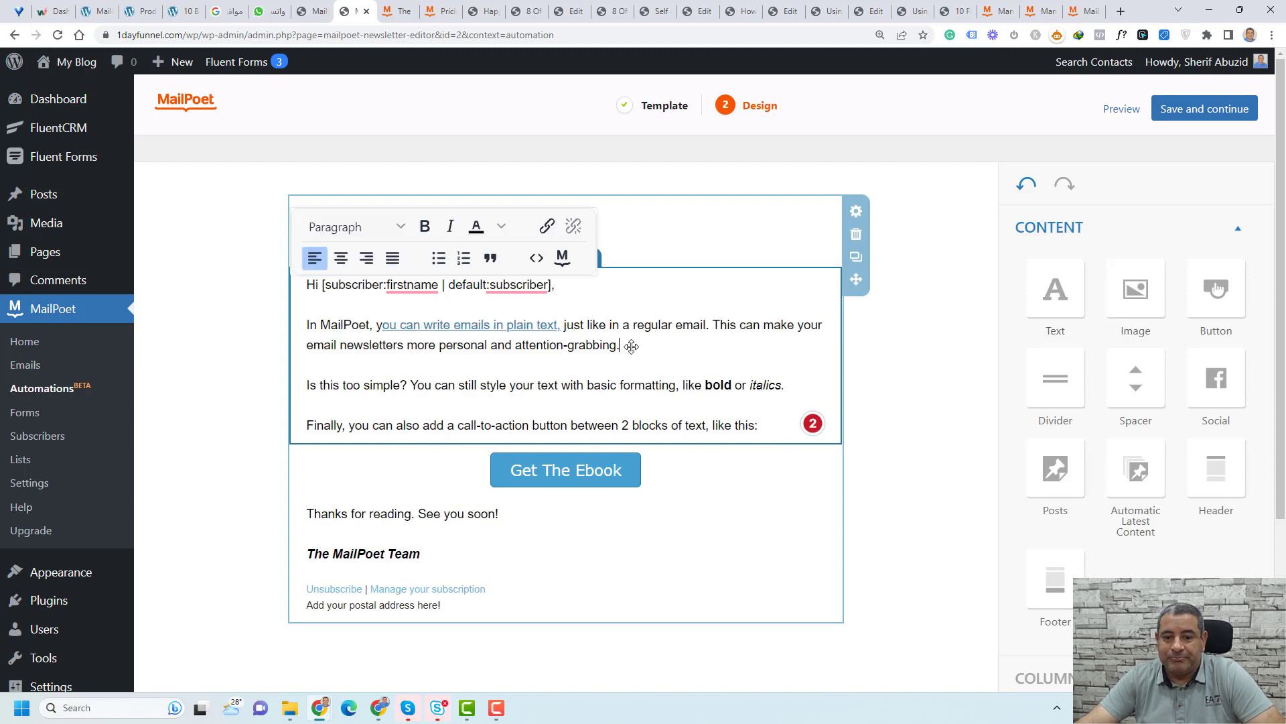
{"action": "left_click", "coordinate": [938, 365]}
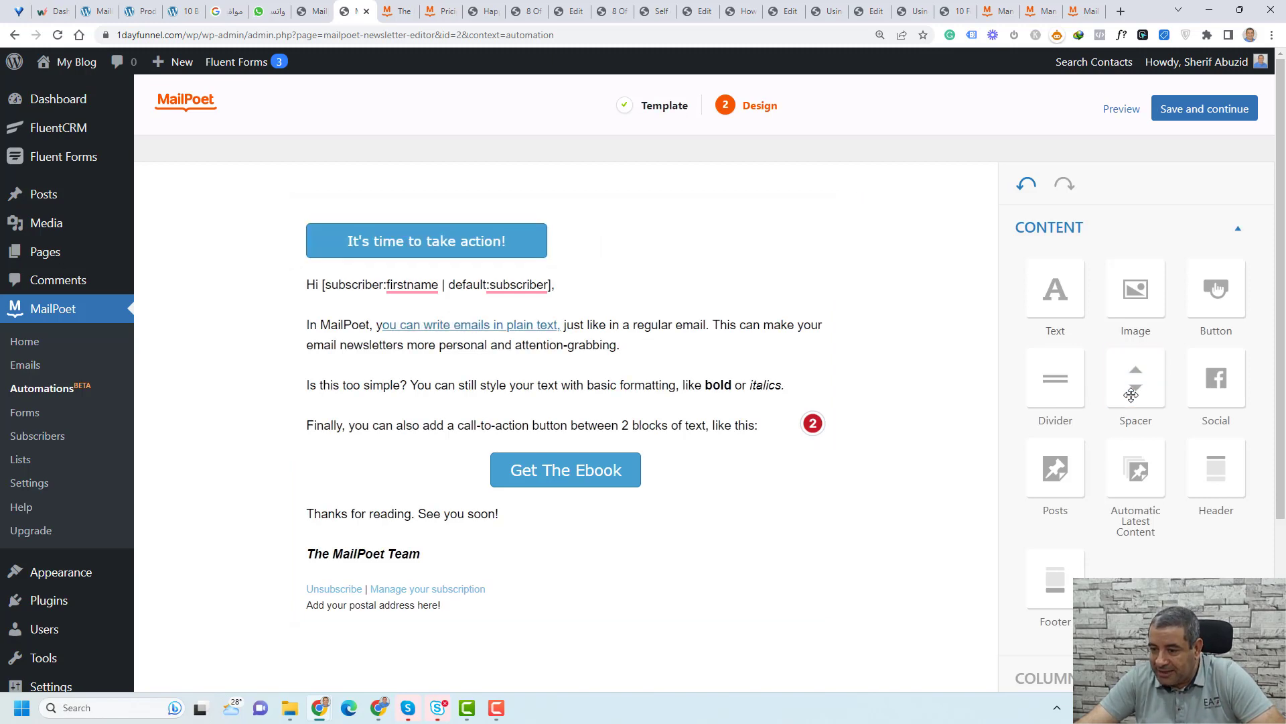
{"action": "left_click_drag", "start_coordinate": [1143, 306], "coordinate": [562, 431]}
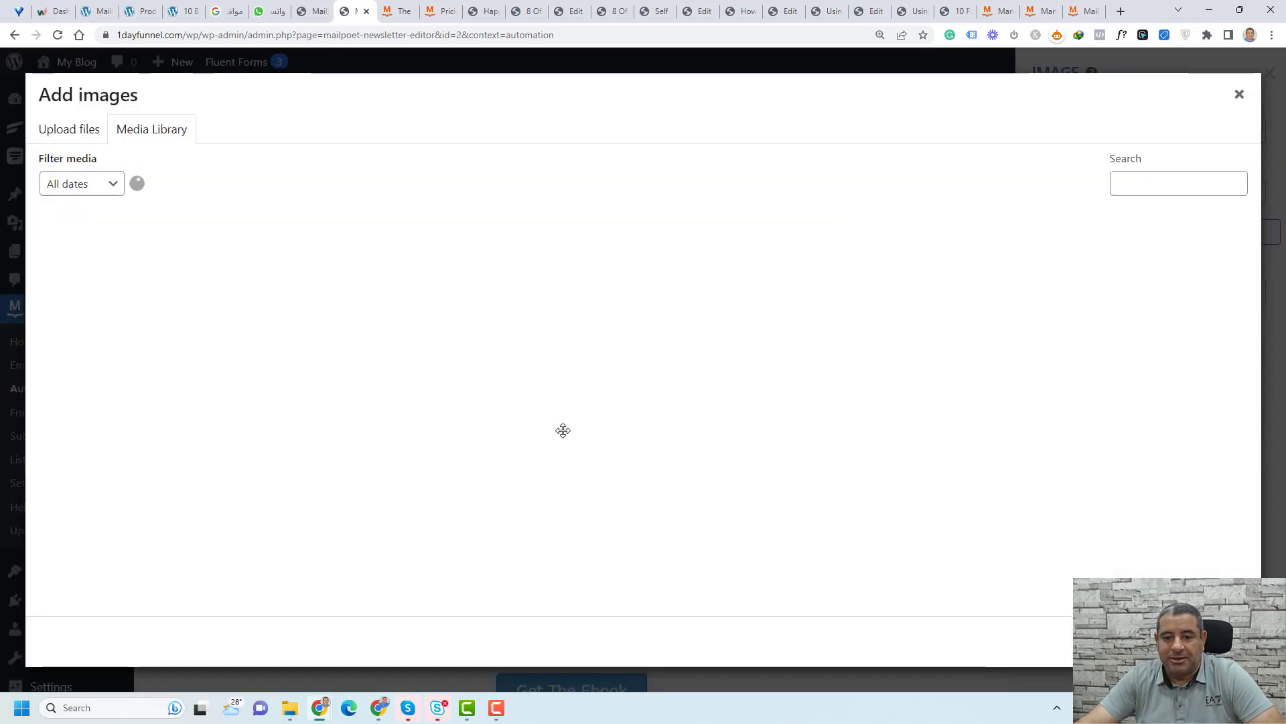
{"action": "left_click", "coordinate": [326, 368]}
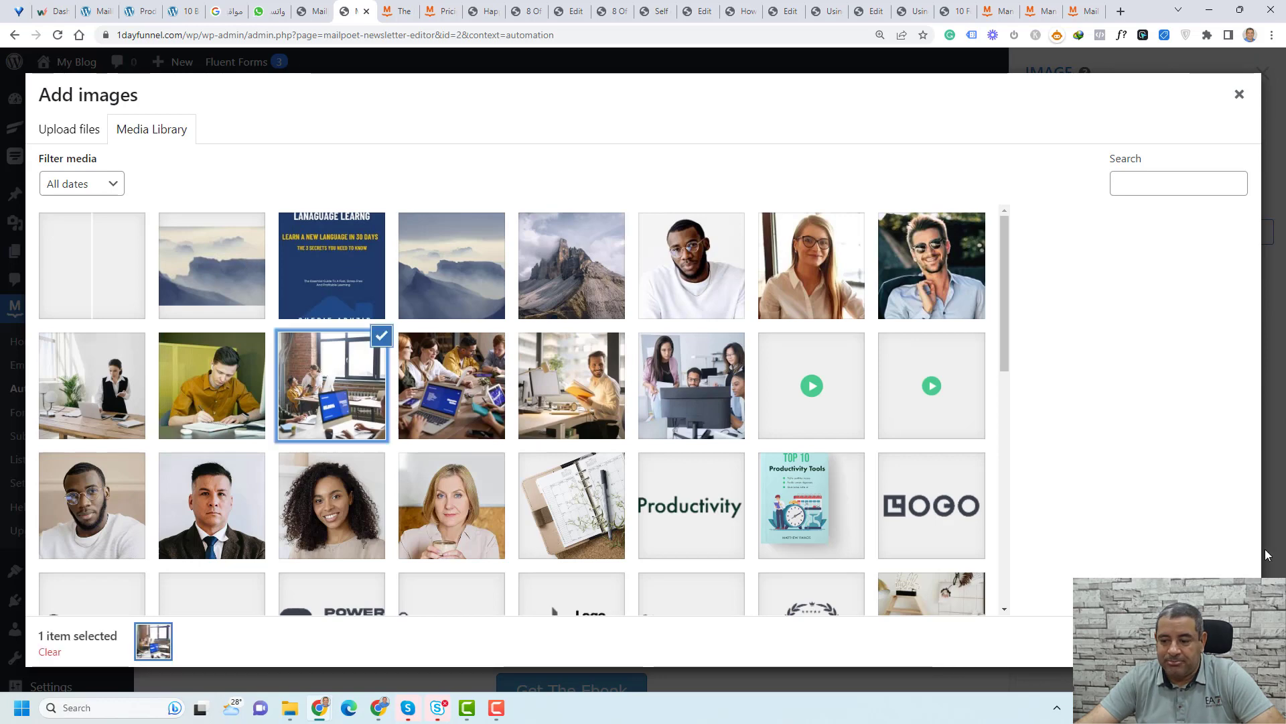
{"action": "left_click", "coordinate": [1209, 641]}
{"action": "scroll", "coordinate": [927, 445], "scroll_direction": "down", "scroll_amount": 5}
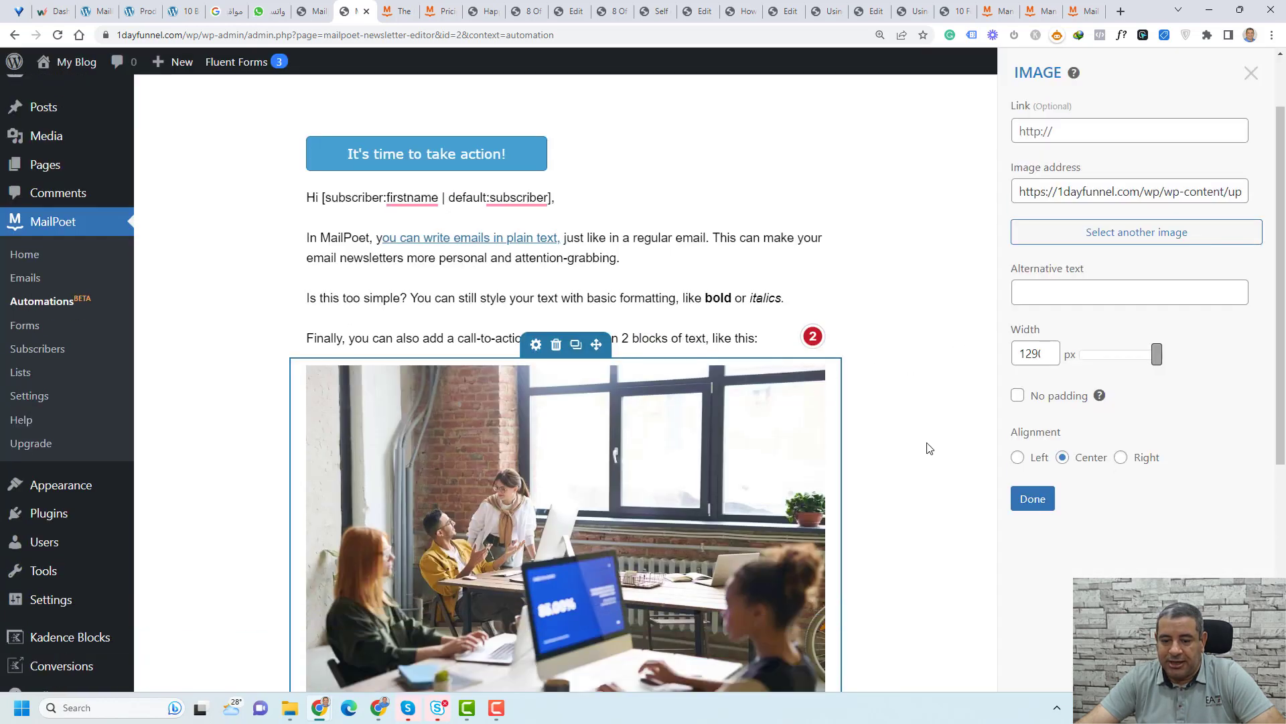
{"action": "scroll", "coordinate": [927, 445], "scroll_direction": "up", "scroll_amount": 2}
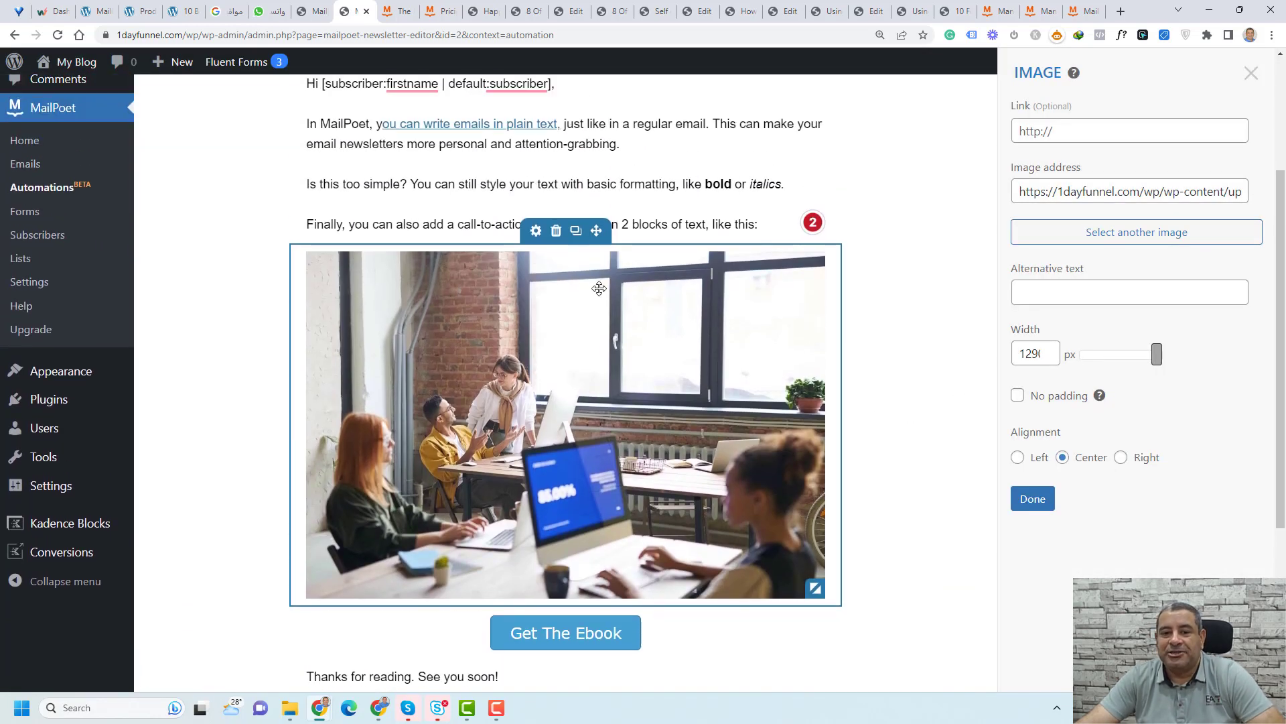
Step: Delete the office photo from the email body
{"action": "left_click", "coordinate": [555, 231]}
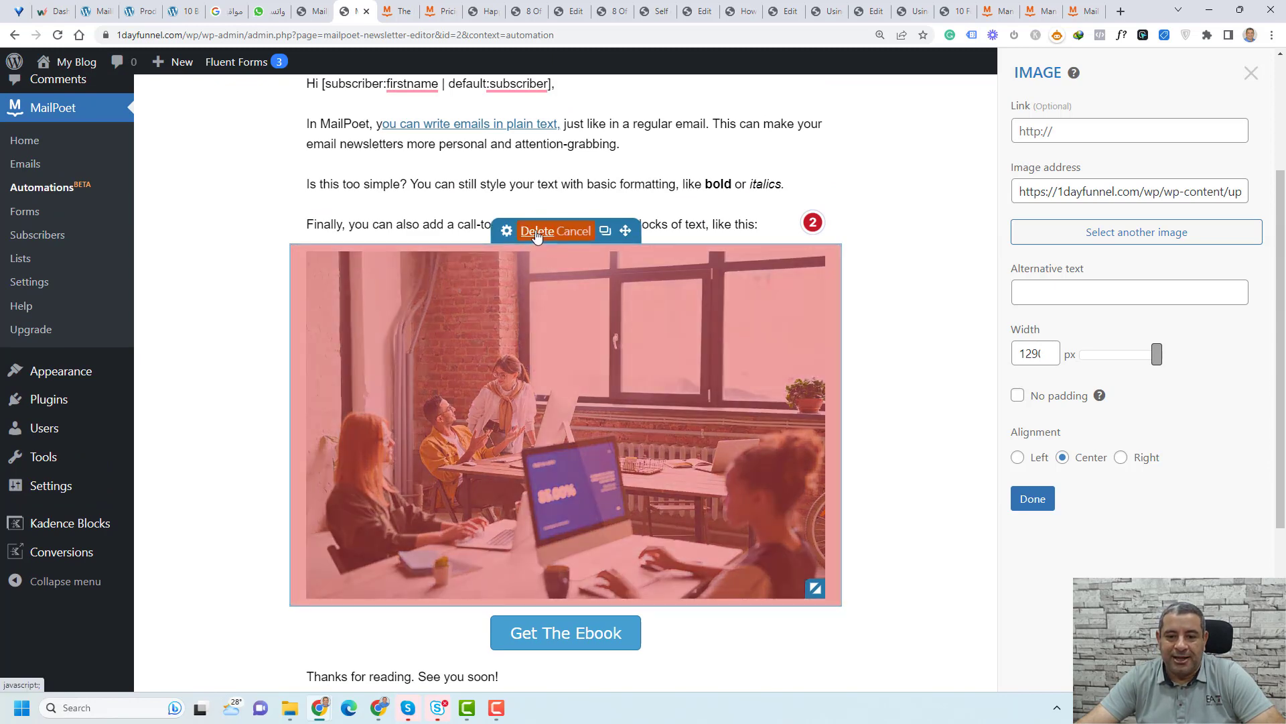
{"action": "left_click", "coordinate": [535, 230]}
Step: Save the email design and continue back to the Welcome new subscribers automation
{"action": "scroll", "coordinate": [1112, 453], "scroll_direction": "down", "scroll_amount": 3}
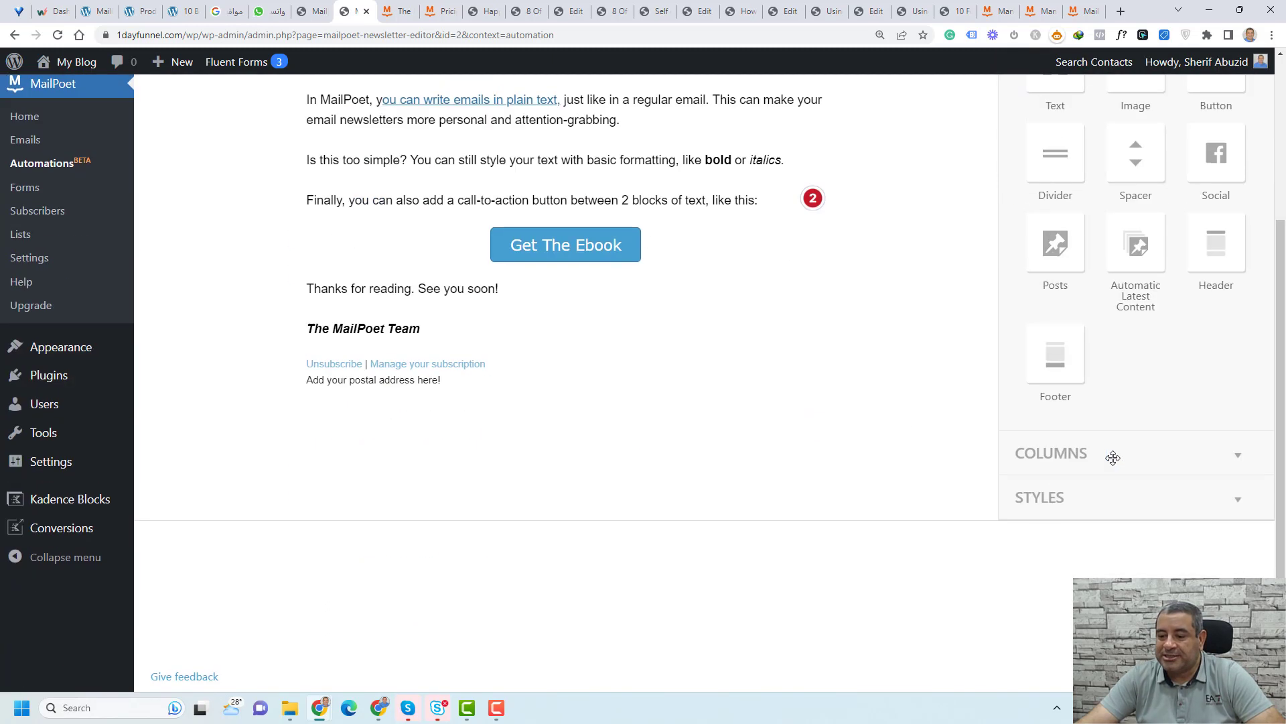
{"action": "scroll", "coordinate": [1116, 464], "scroll_direction": "up", "scroll_amount": 3}
{"action": "left_click", "coordinate": [1206, 113]}
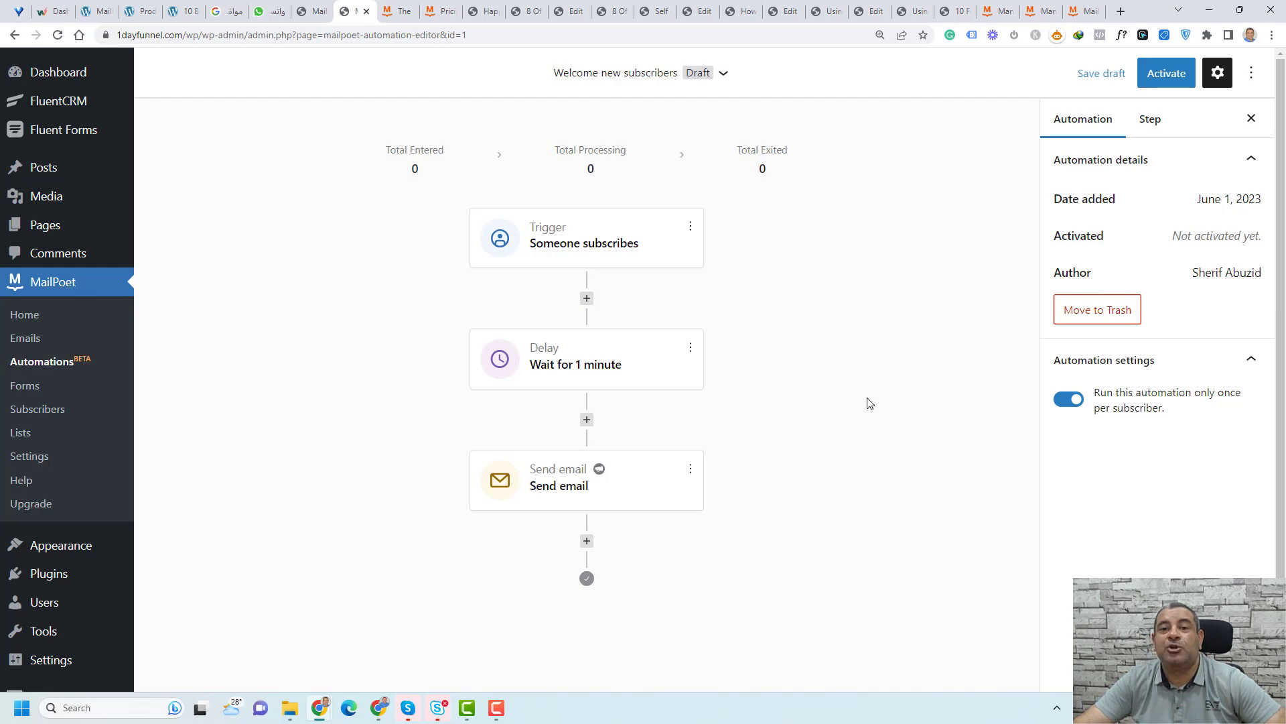
Step: Start a new MailPoet form and look through the Slide-in, Fixed bar, Below pages, Others (widget) and Pop-up templates
{"action": "left_click", "coordinate": [37, 391]}
{"action": "left_click", "coordinate": [712, 368]}
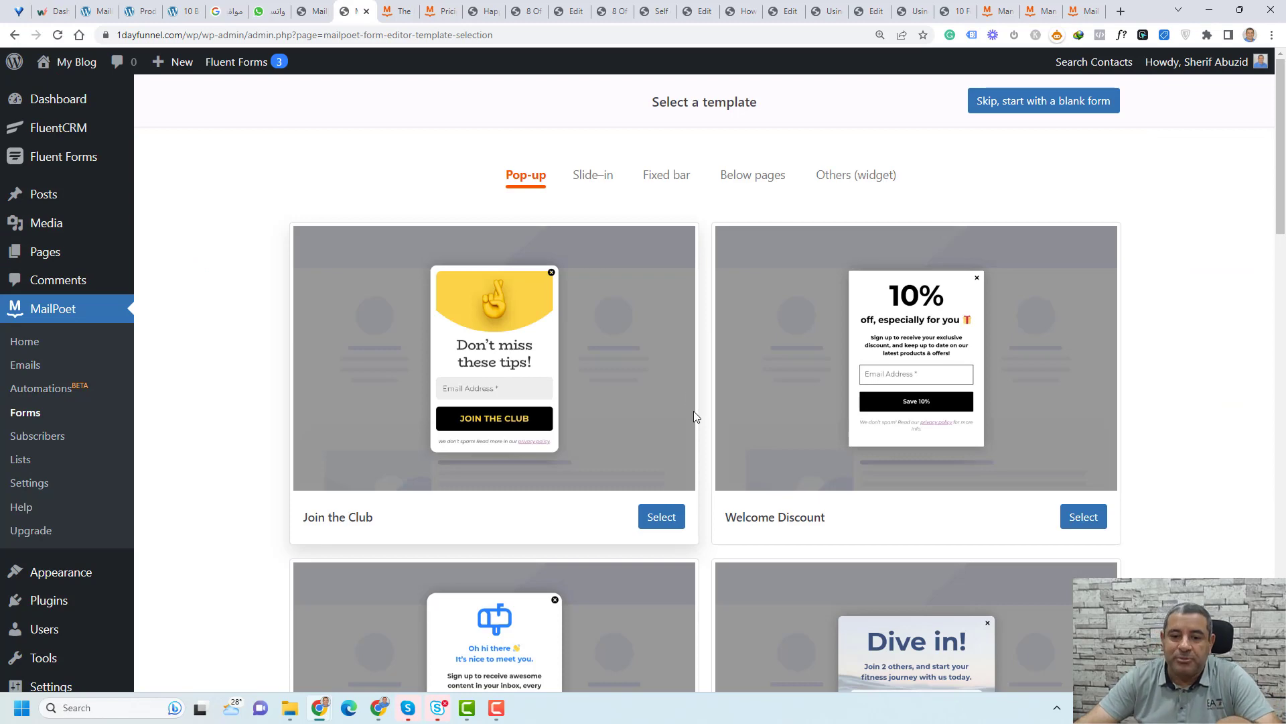
{"action": "left_click", "coordinate": [589, 180]}
{"action": "left_click", "coordinate": [674, 175]}
{"action": "left_click", "coordinate": [747, 179]}
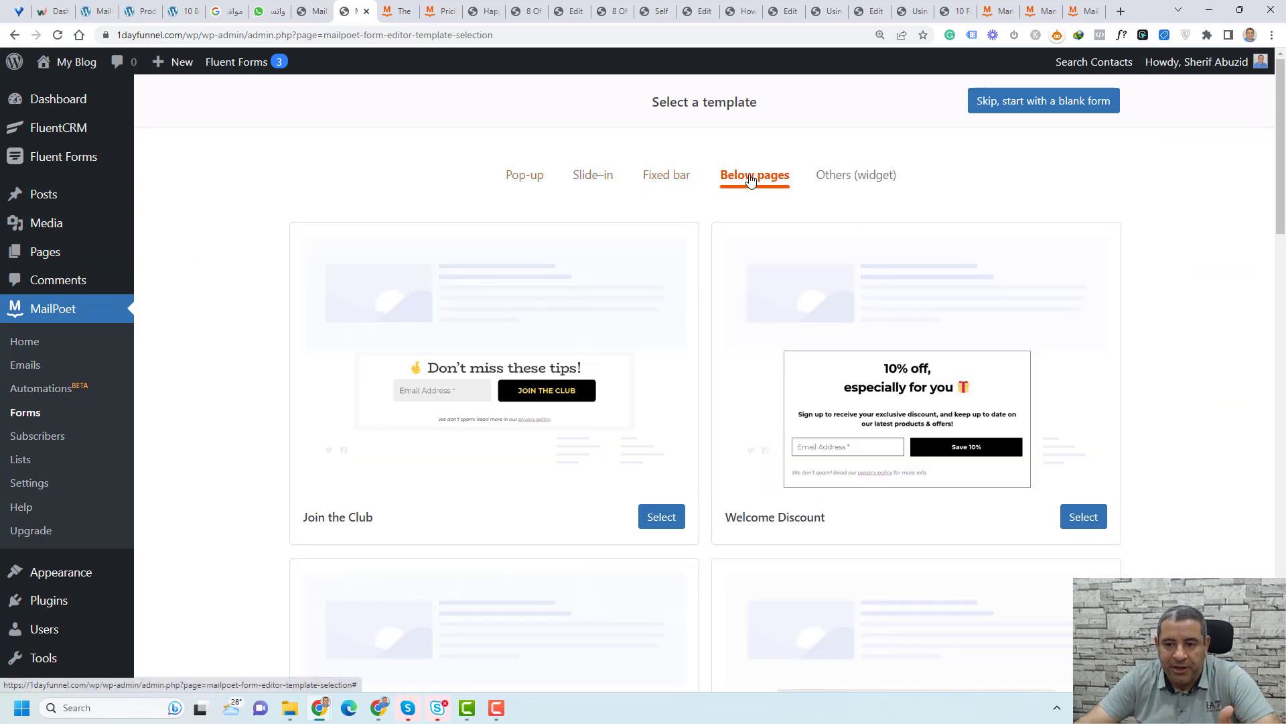
{"action": "left_click", "coordinate": [834, 176]}
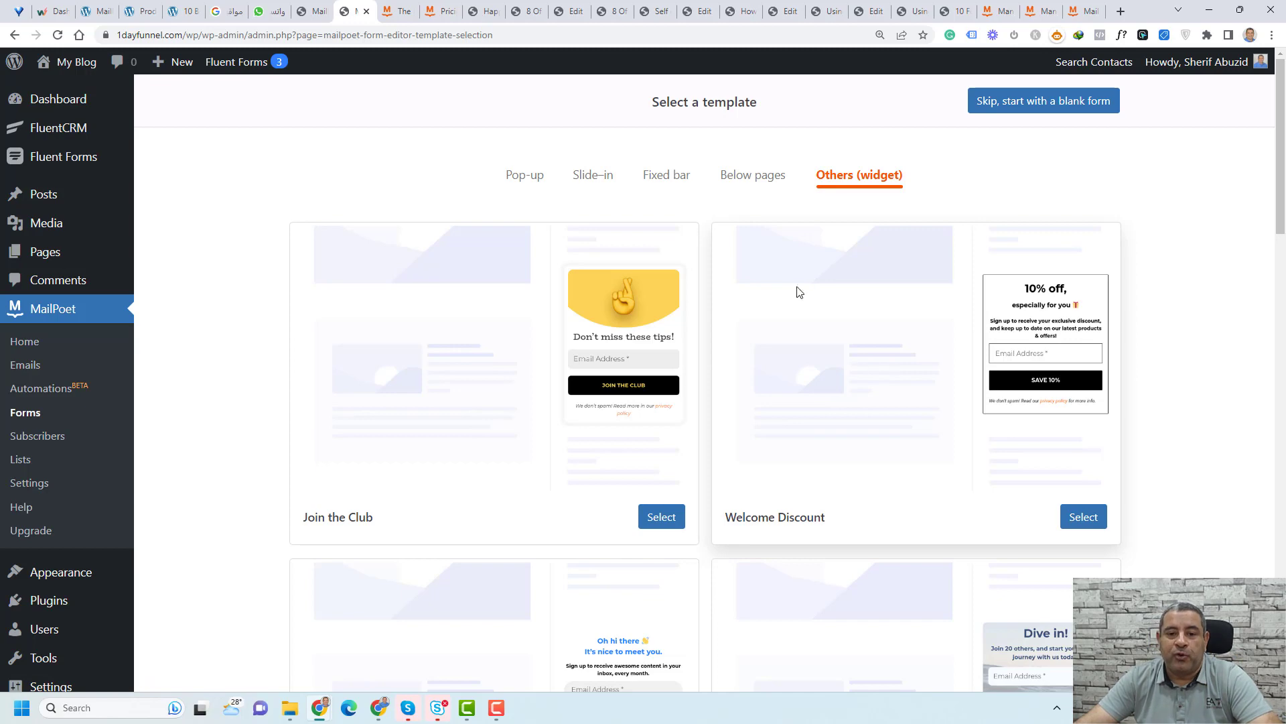
{"action": "left_click", "coordinate": [523, 177]}
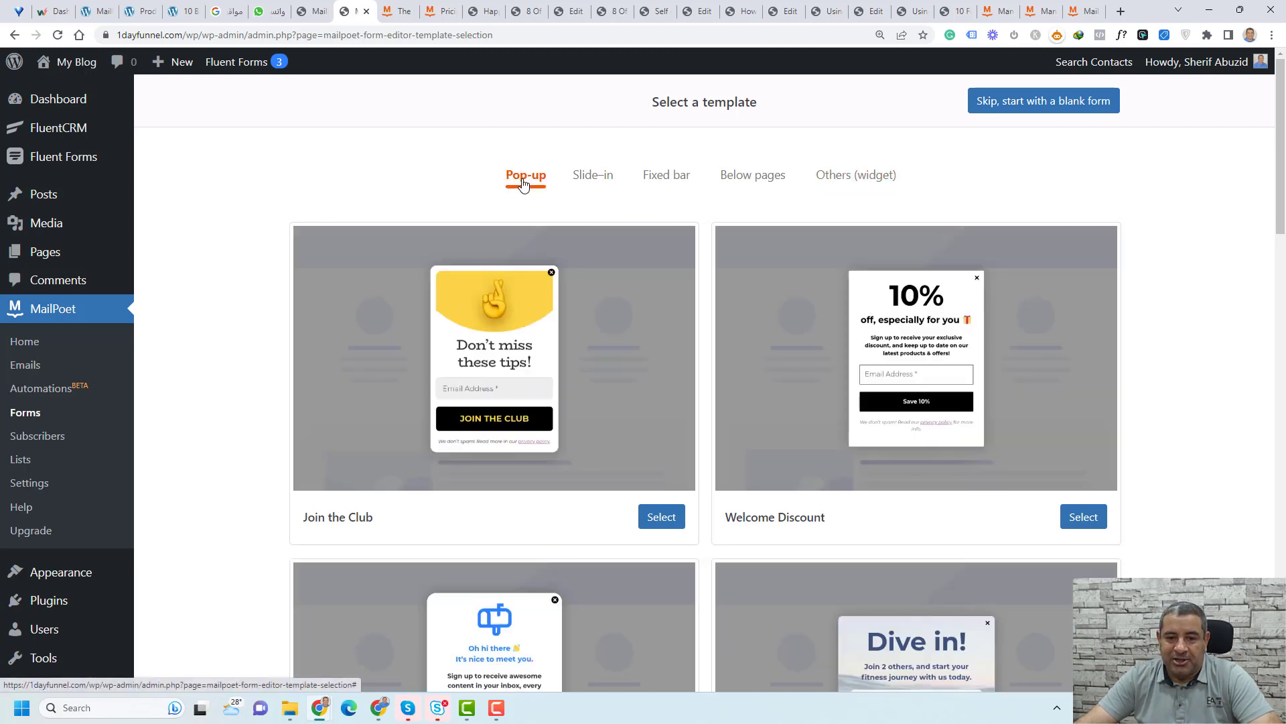
Step: Create the form from the Lifestyle Blog template in the Below pages category
{"action": "left_click", "coordinate": [737, 180]}
{"action": "scroll", "coordinate": [1059, 331], "scroll_direction": "down", "scroll_amount": 6}
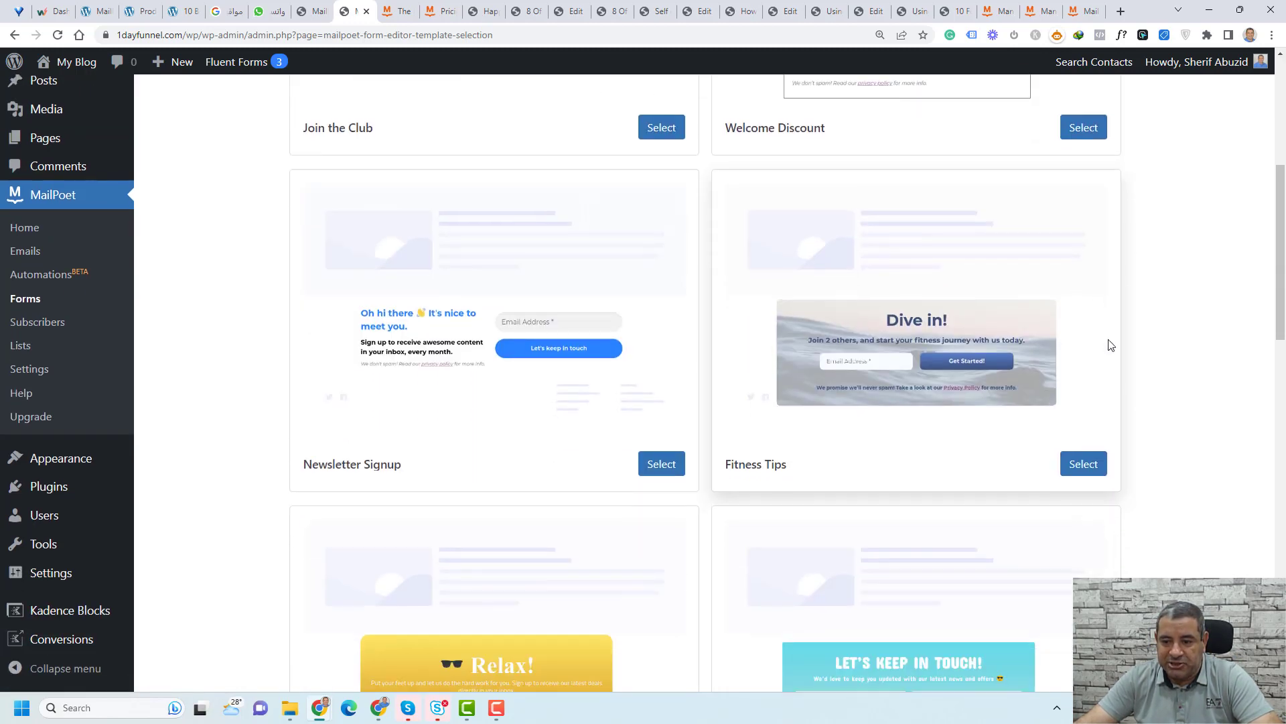
{"action": "scroll", "coordinate": [1111, 345], "scroll_direction": "down", "scroll_amount": 15}
{"action": "scroll", "coordinate": [1105, 562], "scroll_direction": "up", "scroll_amount": 4}
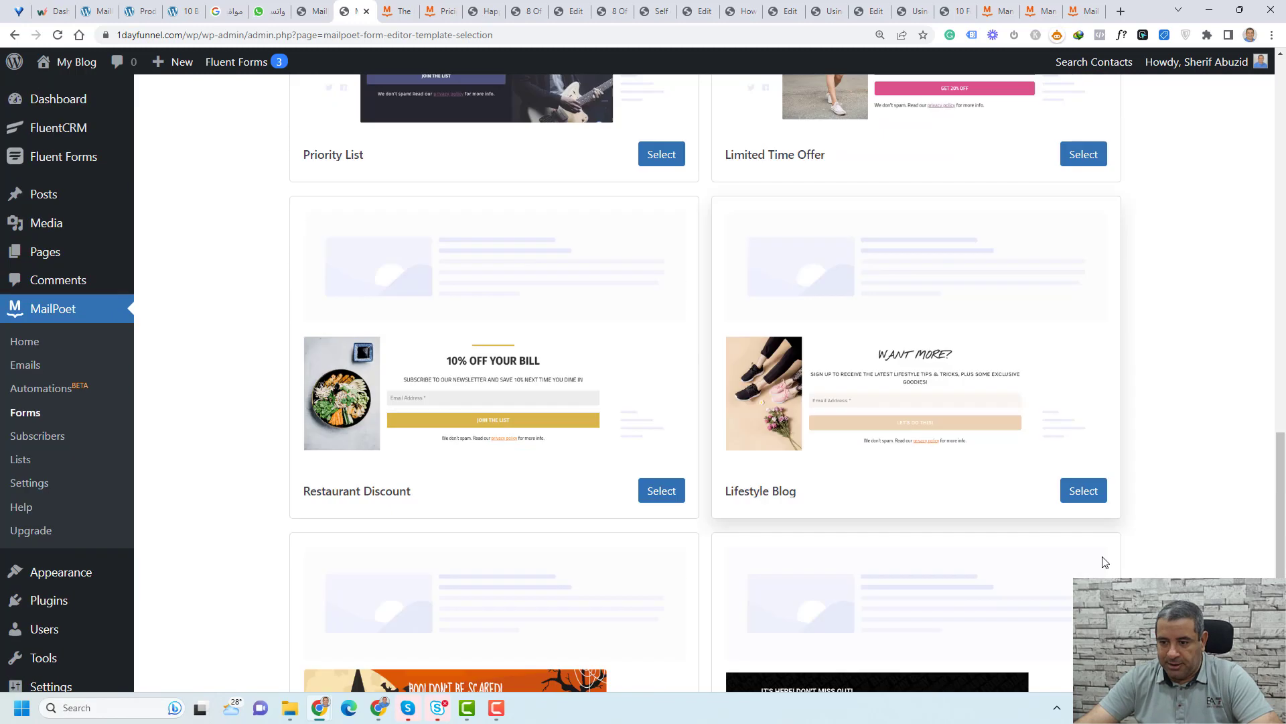
{"action": "left_click", "coordinate": [1083, 491]}
Step: Replace the form's heading text with "Get a Free ebook with 50 productivity tips"
{"action": "left_click", "coordinate": [625, 194]}
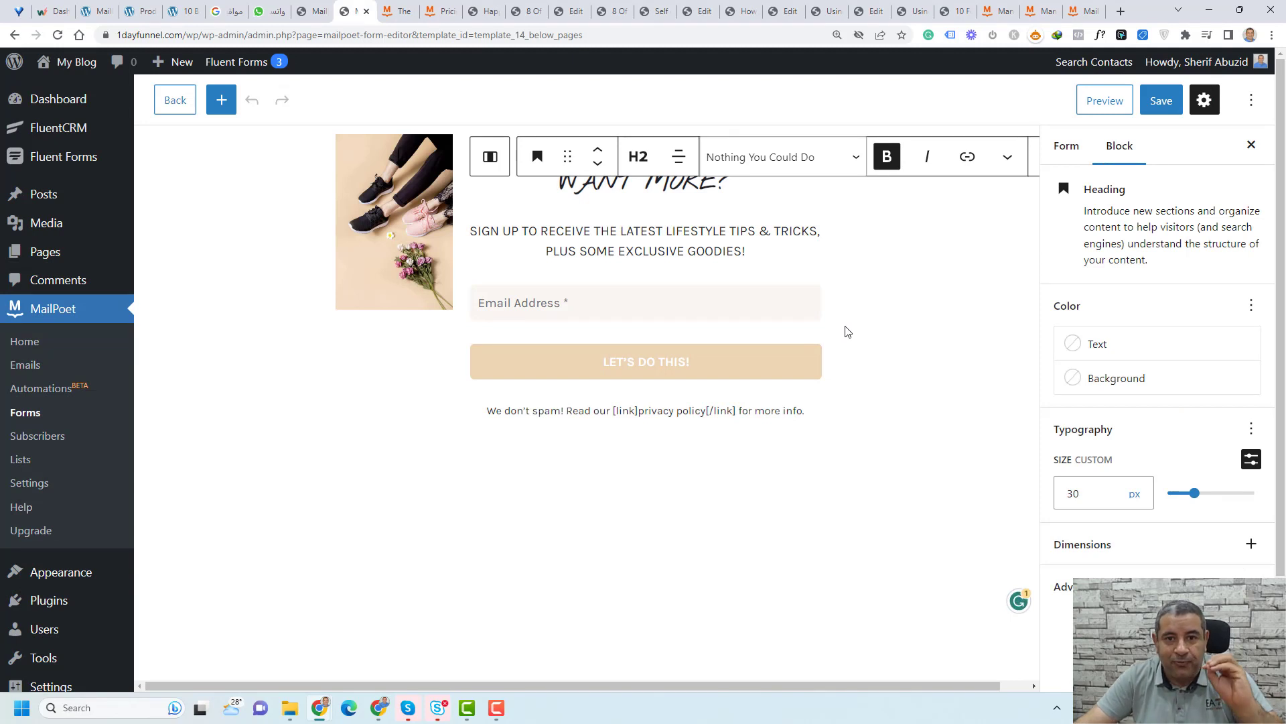
{"action": "triple_click", "coordinate": [650, 192]}
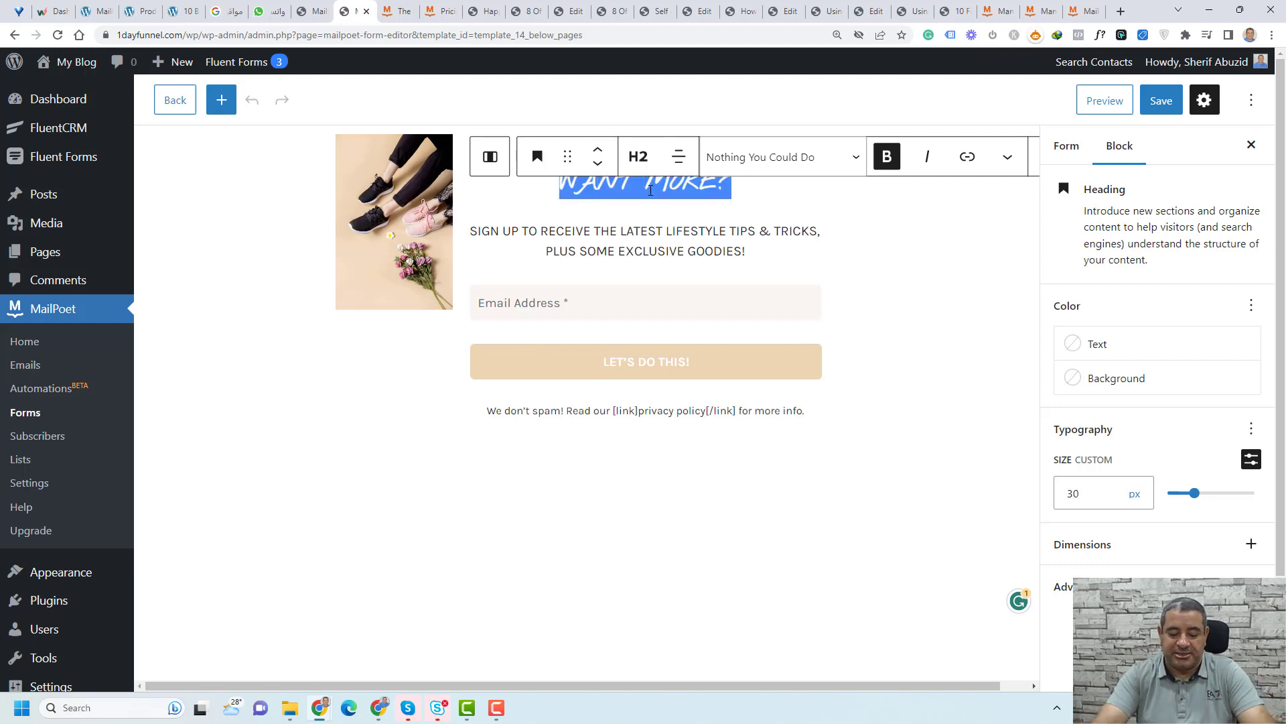
{"action": "type", "text": "Get a Free ebook with 50 productivity tips"}
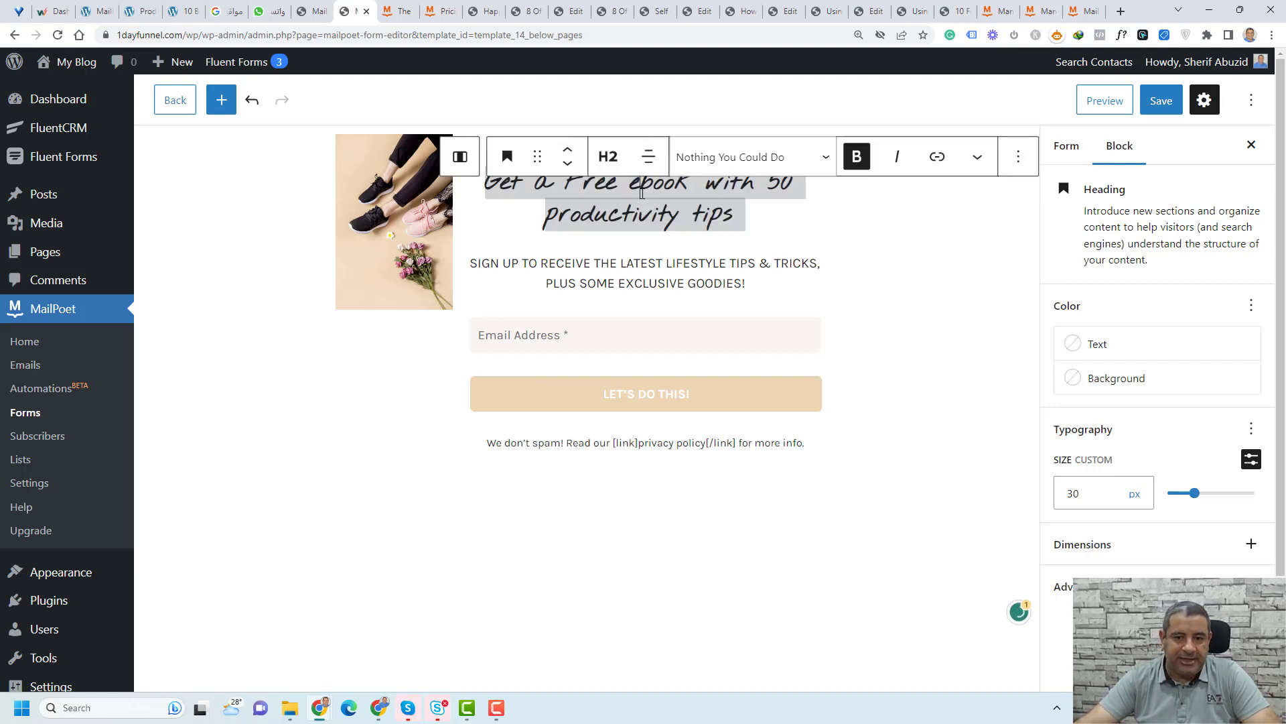
Step: Change the font of the form heading to Arial
{"action": "triple_click", "coordinate": [642, 194]}
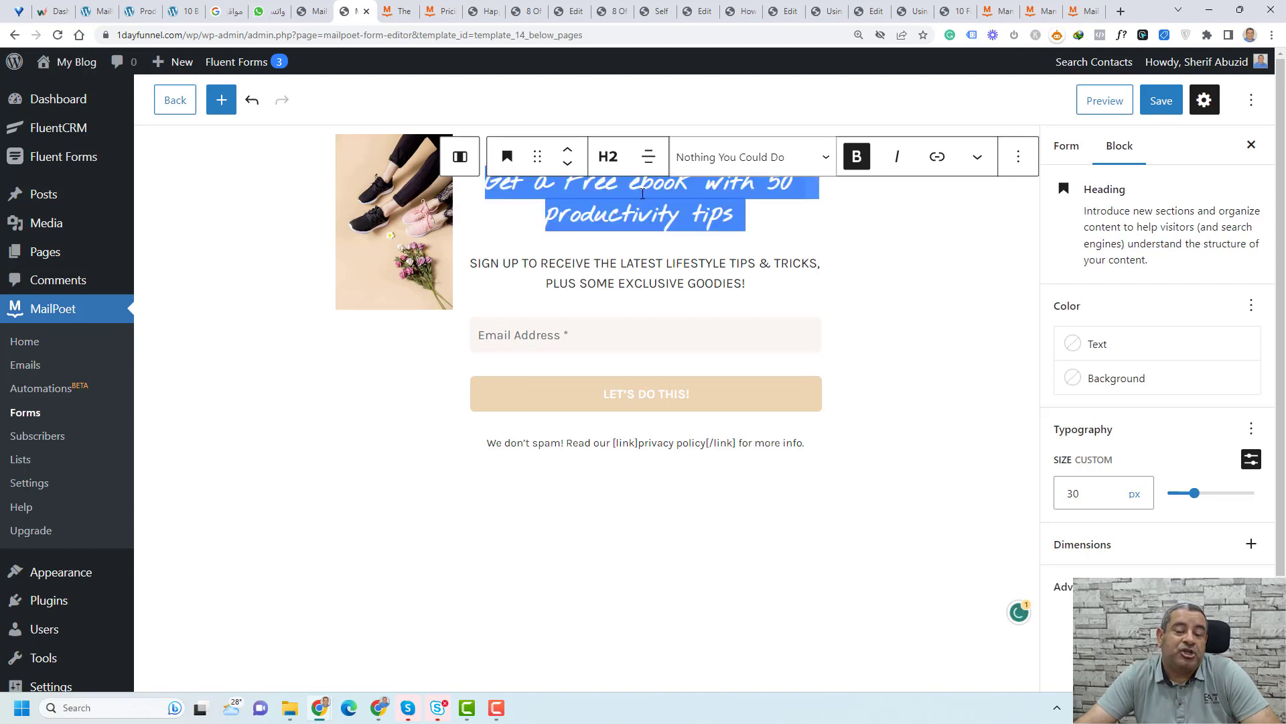
{"action": "left_click", "coordinate": [749, 159]}
{"action": "scroll", "coordinate": [731, 257], "scroll_direction": "up", "scroll_amount": 3}
{"action": "scroll", "coordinate": [732, 259], "scroll_direction": "up", "scroll_amount": 10}
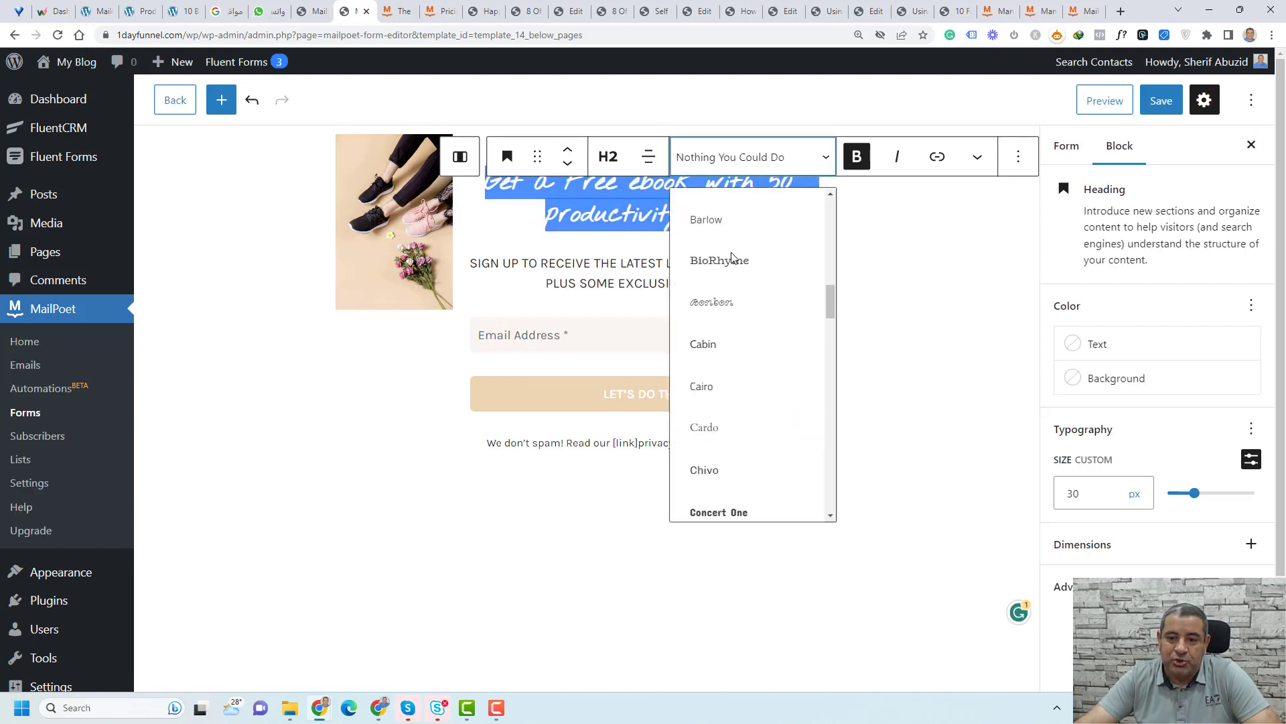
{"action": "left_click", "coordinate": [722, 293]}
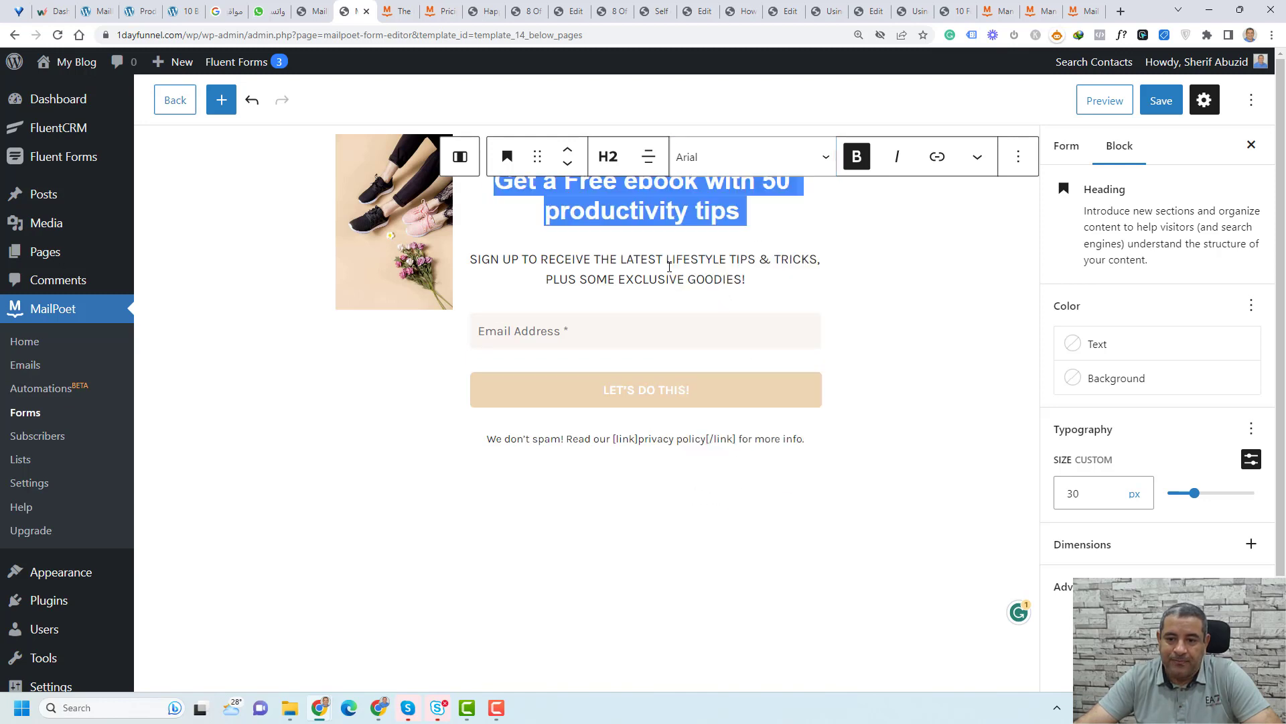
{"action": "left_click", "coordinate": [909, 274]}
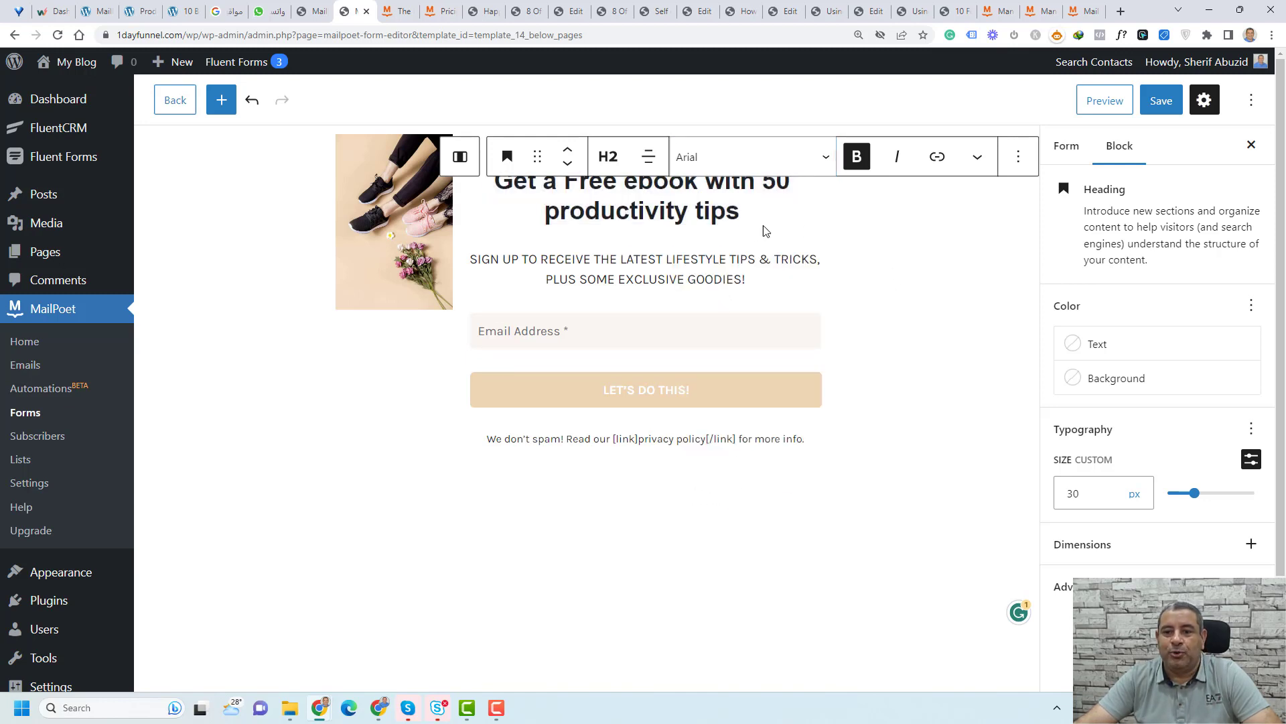
Step: Set the form heading's font size to 20 px
{"action": "triple_click", "coordinate": [642, 205]}
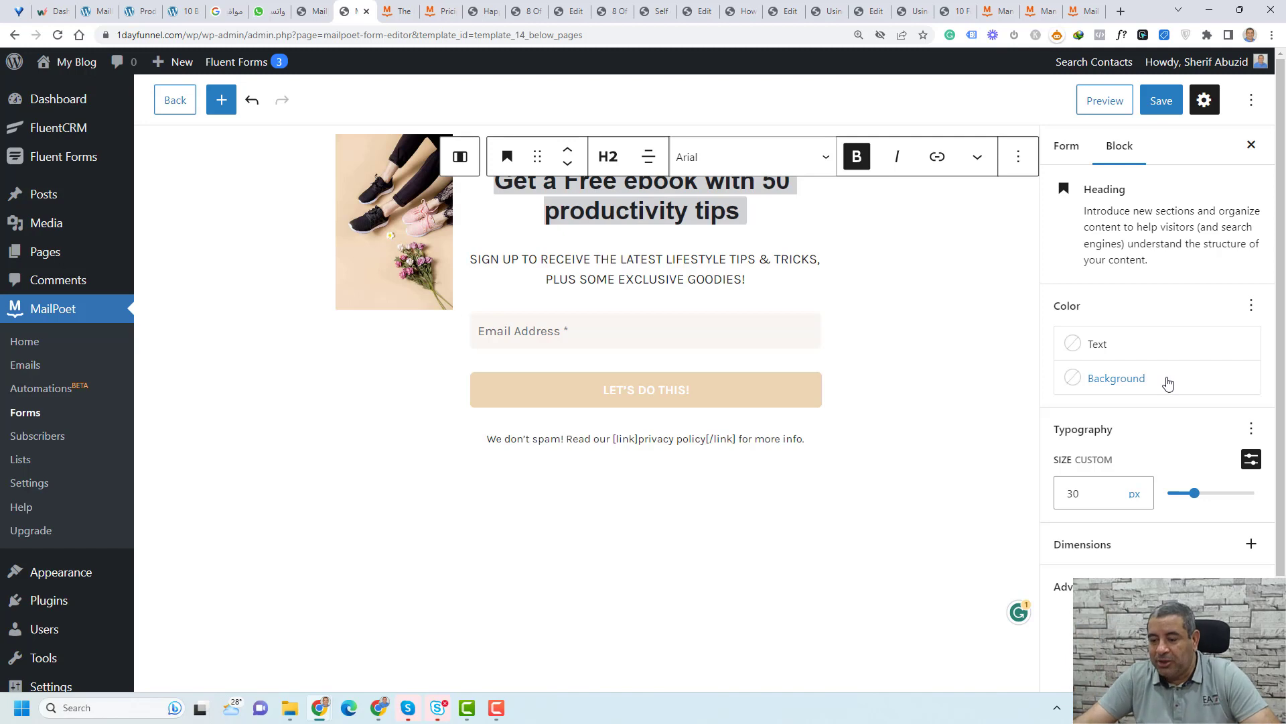
{"action": "left_click", "coordinate": [1074, 494]}
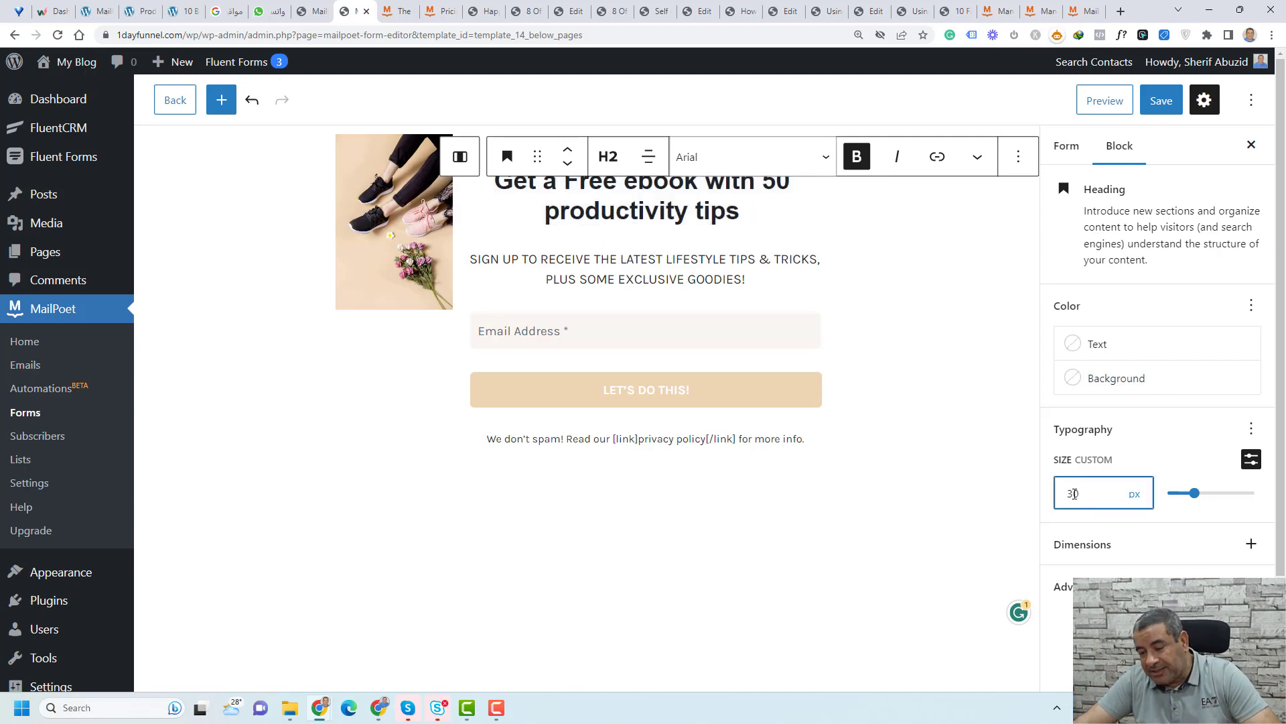
{"action": "double_click", "coordinate": [1074, 493]}
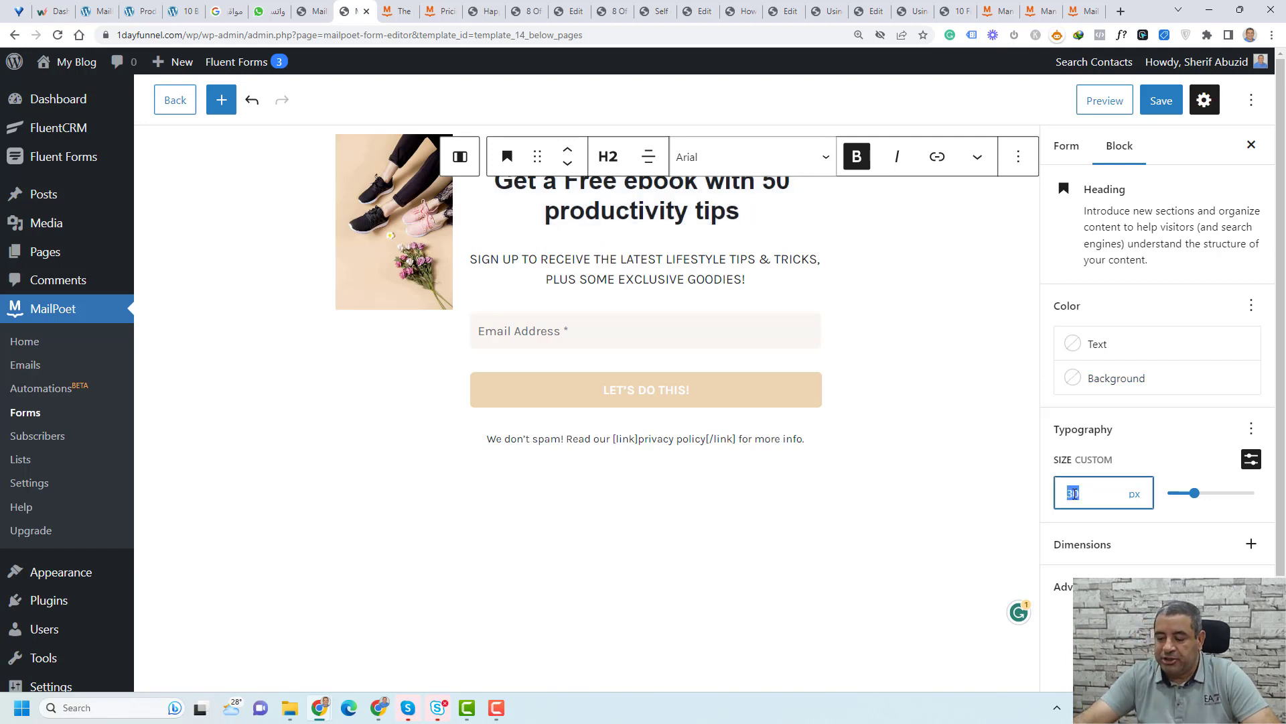
{"action": "type", "text": "20"}
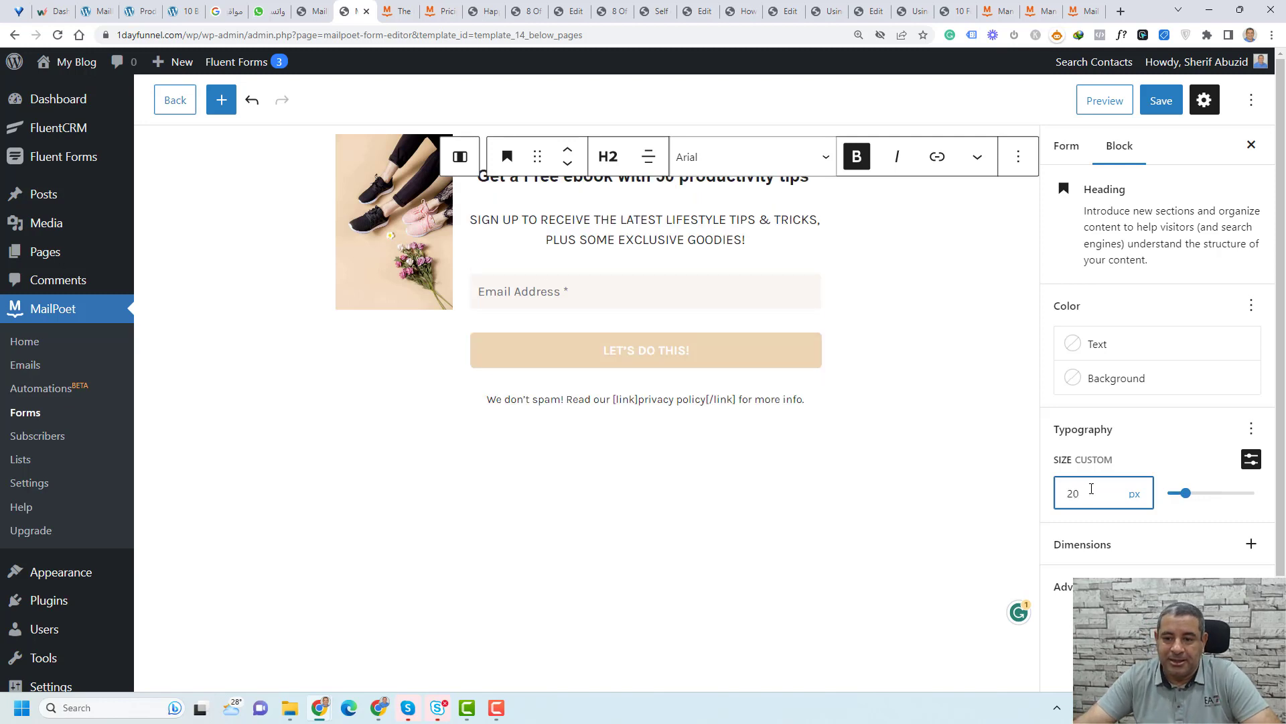
{"action": "left_click", "coordinate": [918, 347]}
Step: Add a First name field to the form, directly above the Email Address field
{"action": "triple_click", "coordinate": [545, 248]}
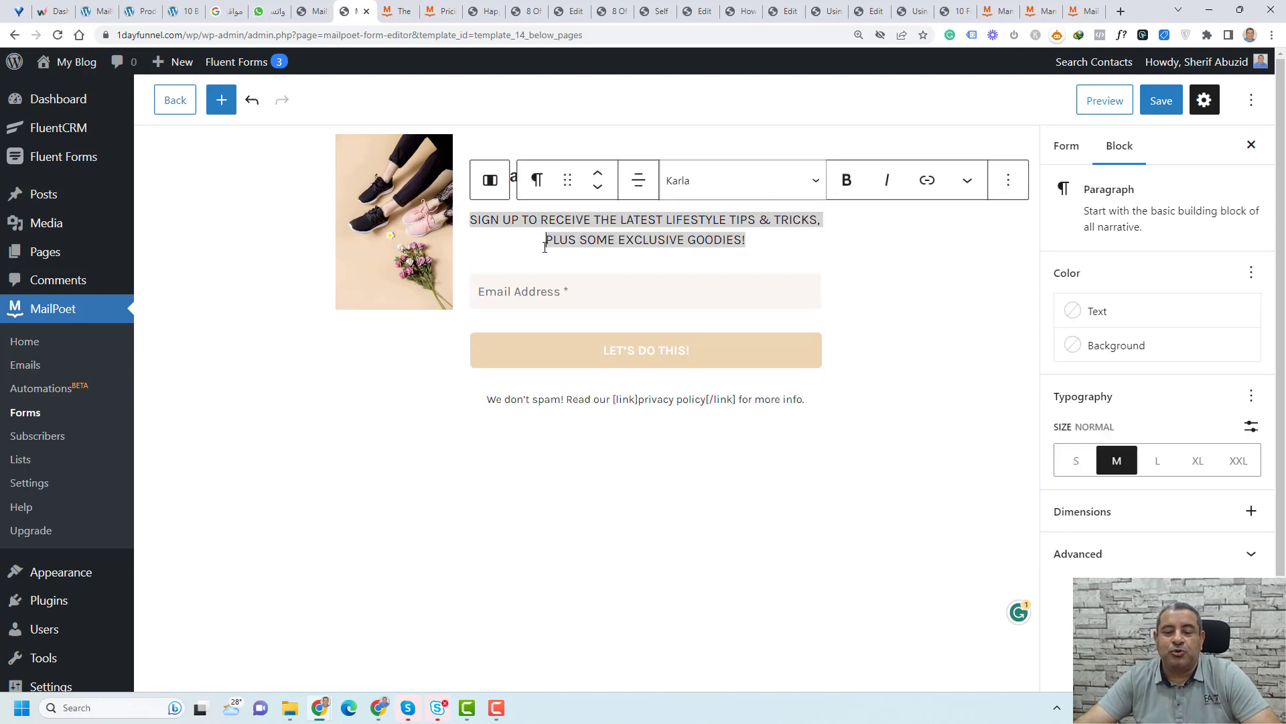
{"action": "mouse_move", "coordinate": [665, 267]}
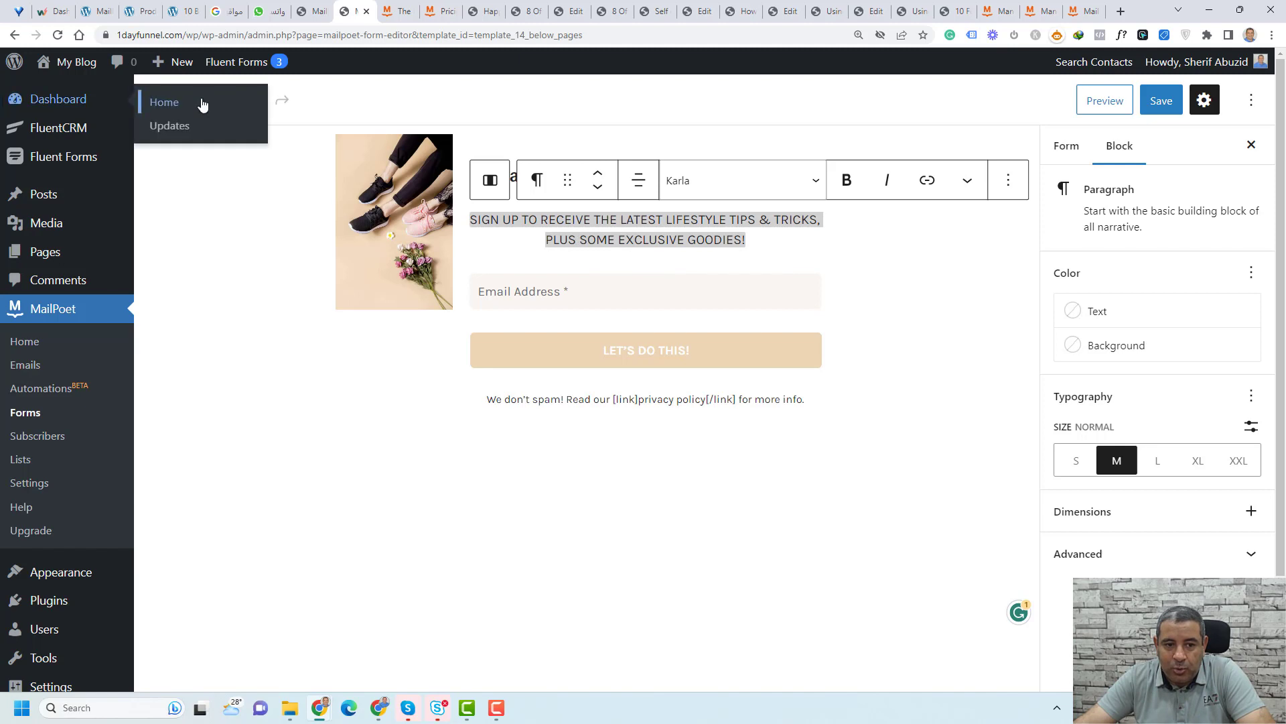
{"action": "left_click", "coordinate": [222, 99]}
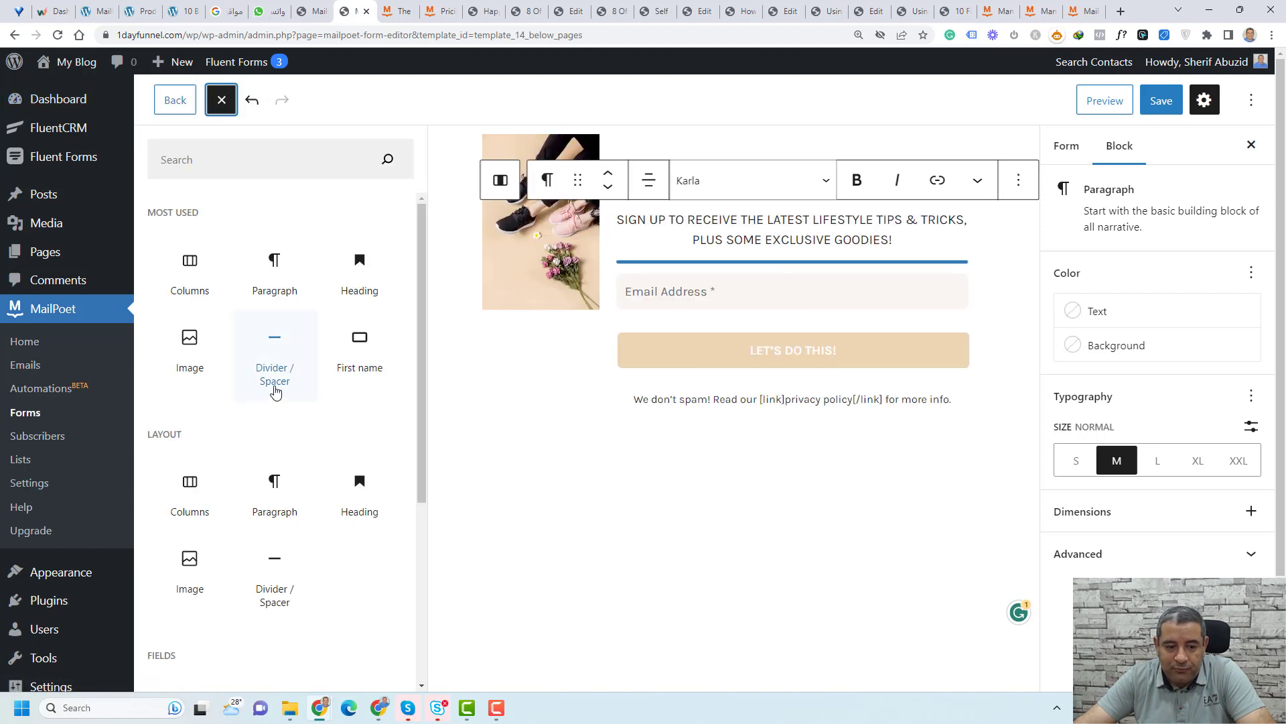
{"action": "scroll", "coordinate": [273, 388], "scroll_direction": "down", "scroll_amount": 3}
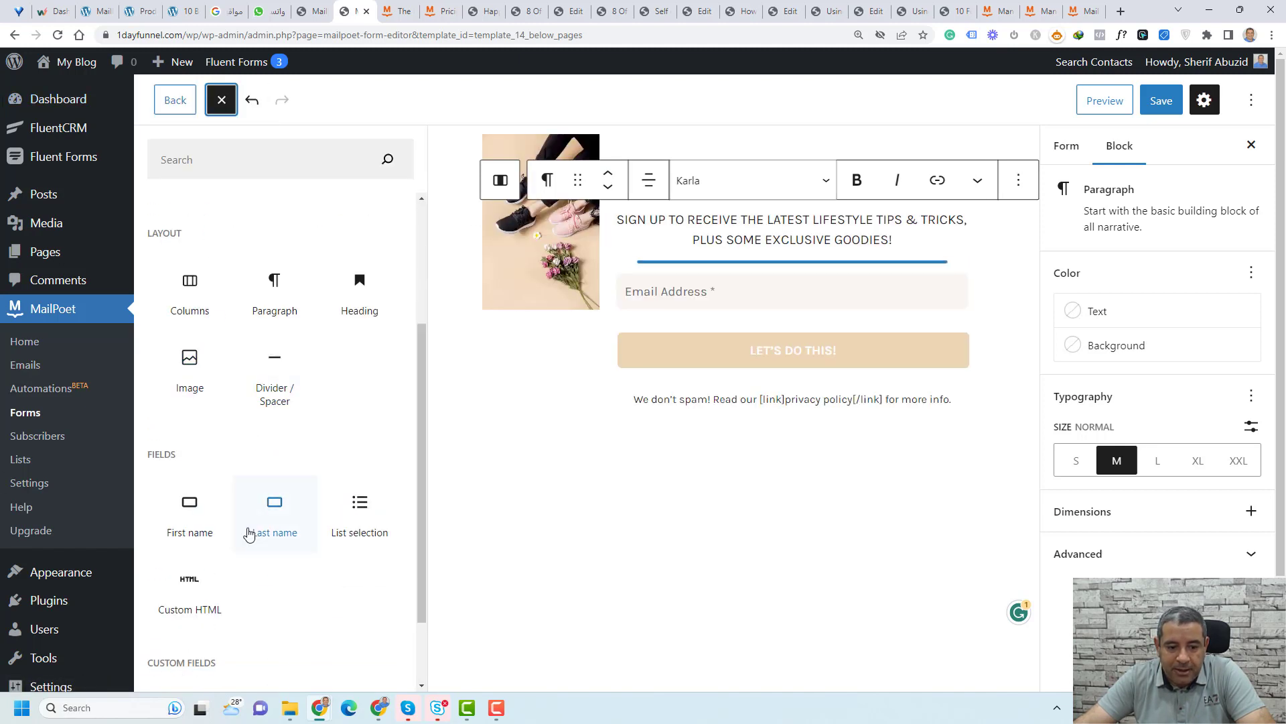
{"action": "left_click_drag", "start_coordinate": [185, 511], "coordinate": [799, 255]}
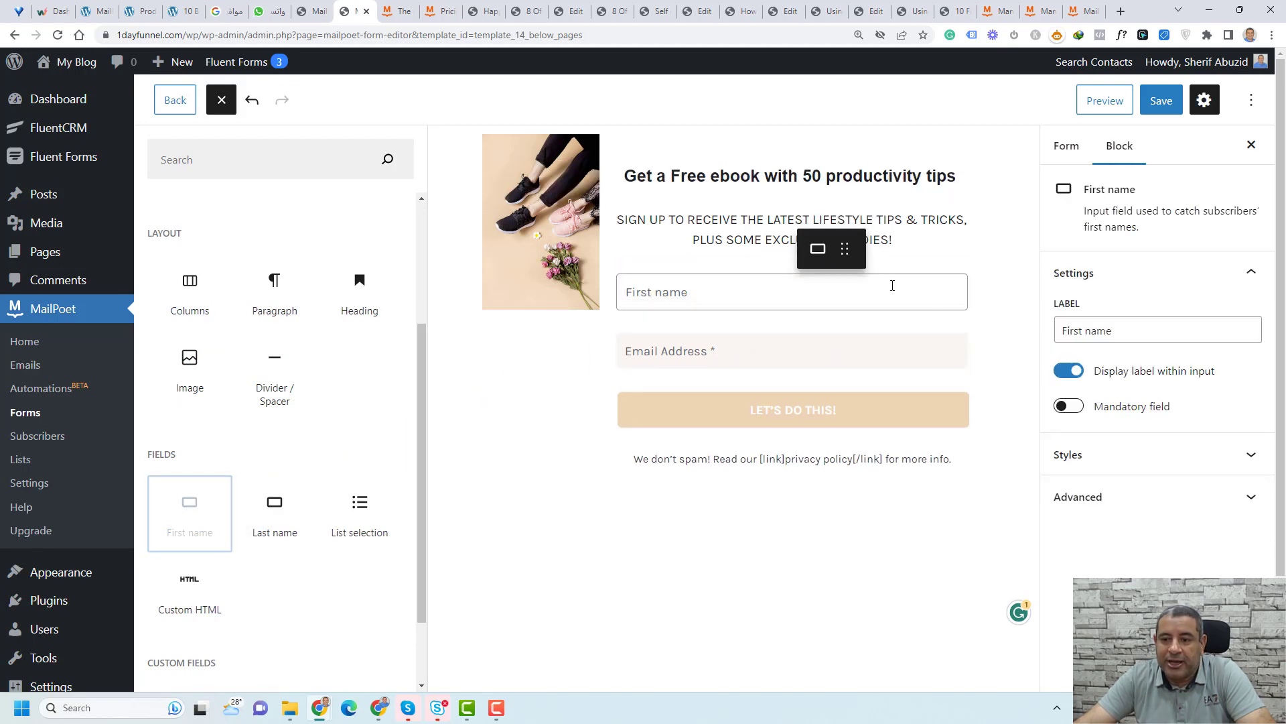
Step: Apply the First name field's styles to the form's other input field so the Email Address field matches it
{"action": "left_click", "coordinate": [749, 328]}
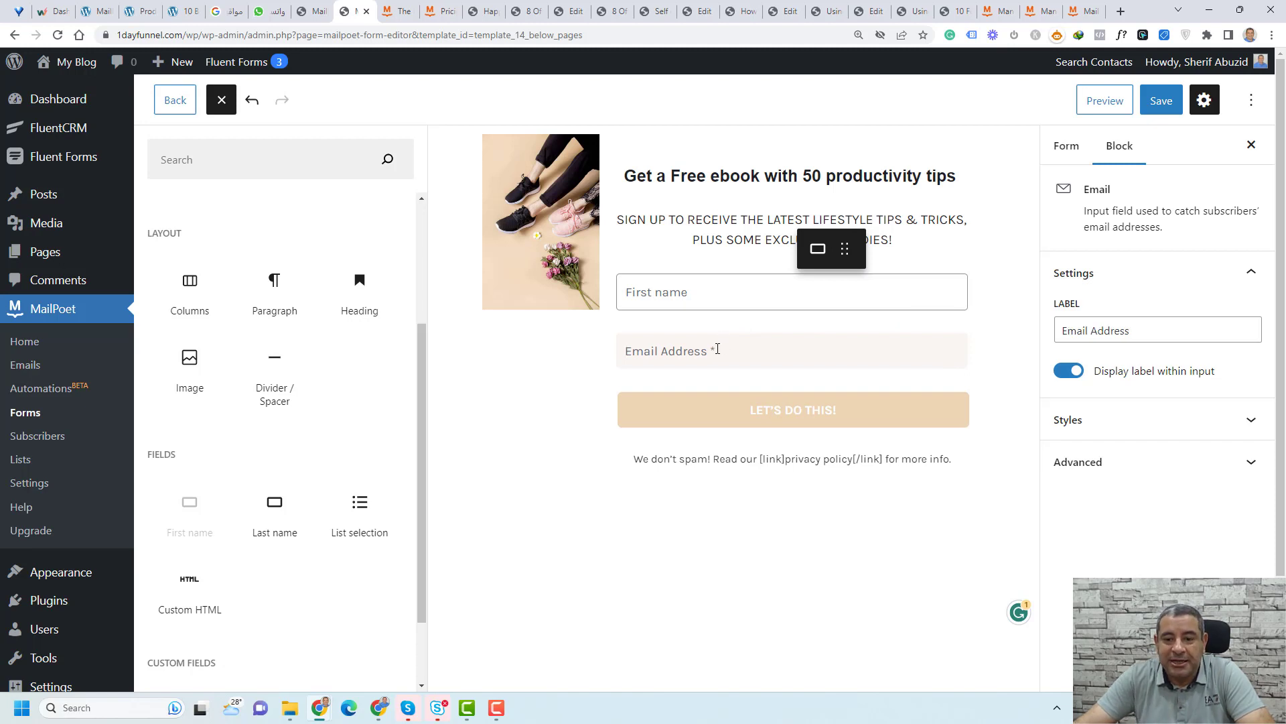
{"action": "left_click", "coordinate": [702, 307]}
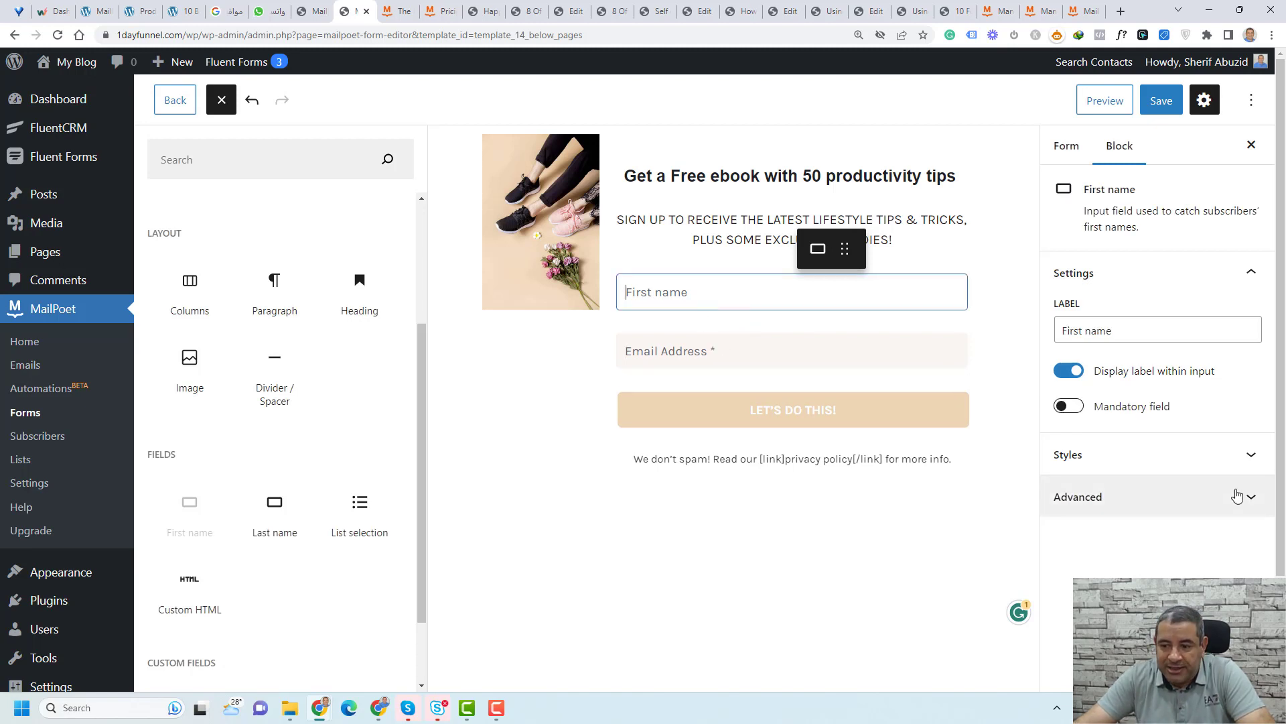
{"action": "left_click", "coordinate": [1112, 456]}
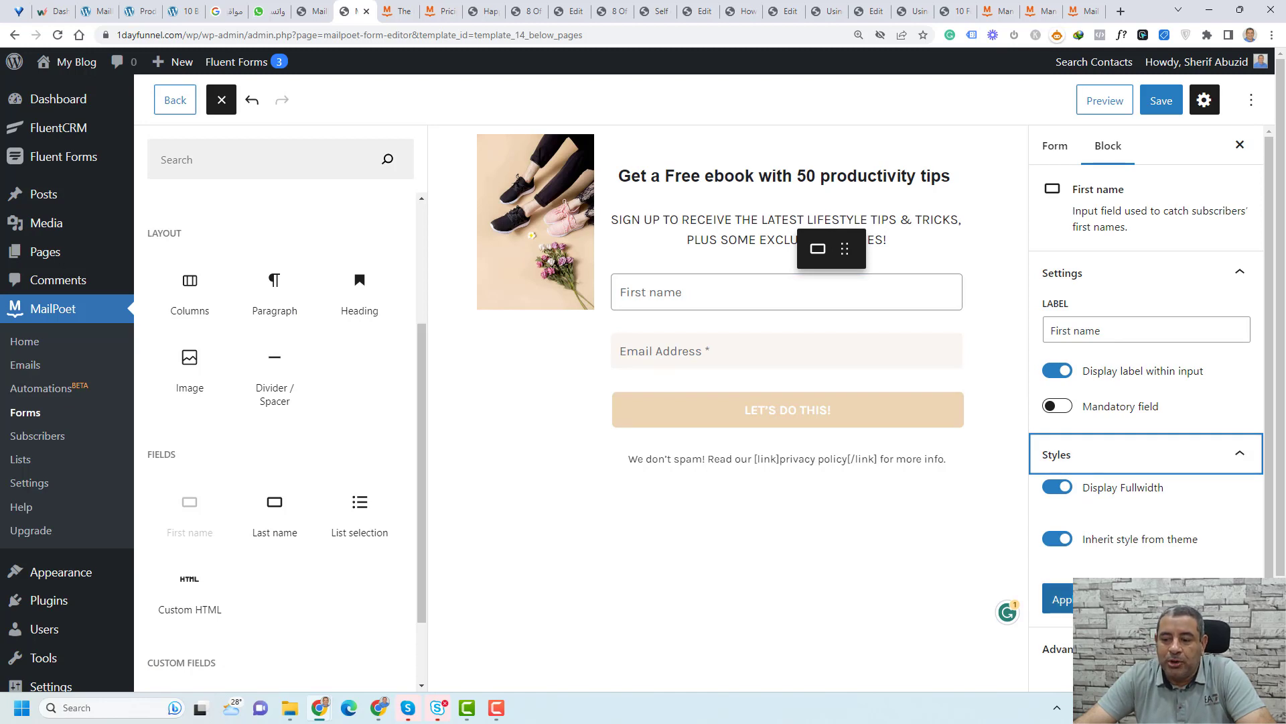
{"action": "left_click", "coordinate": [1018, 379]}
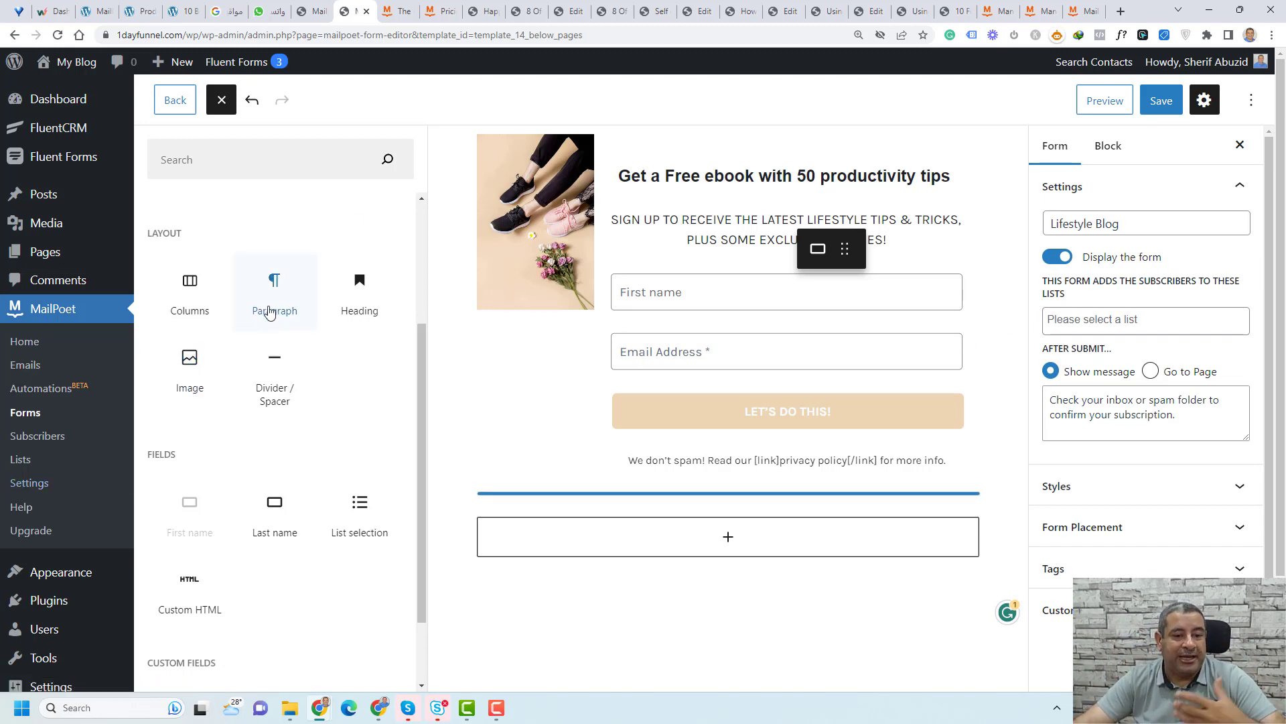
Step: Remove the shoes-and-flowers image and the empty column that held it from the signup form
{"action": "left_click", "coordinate": [221, 100]}
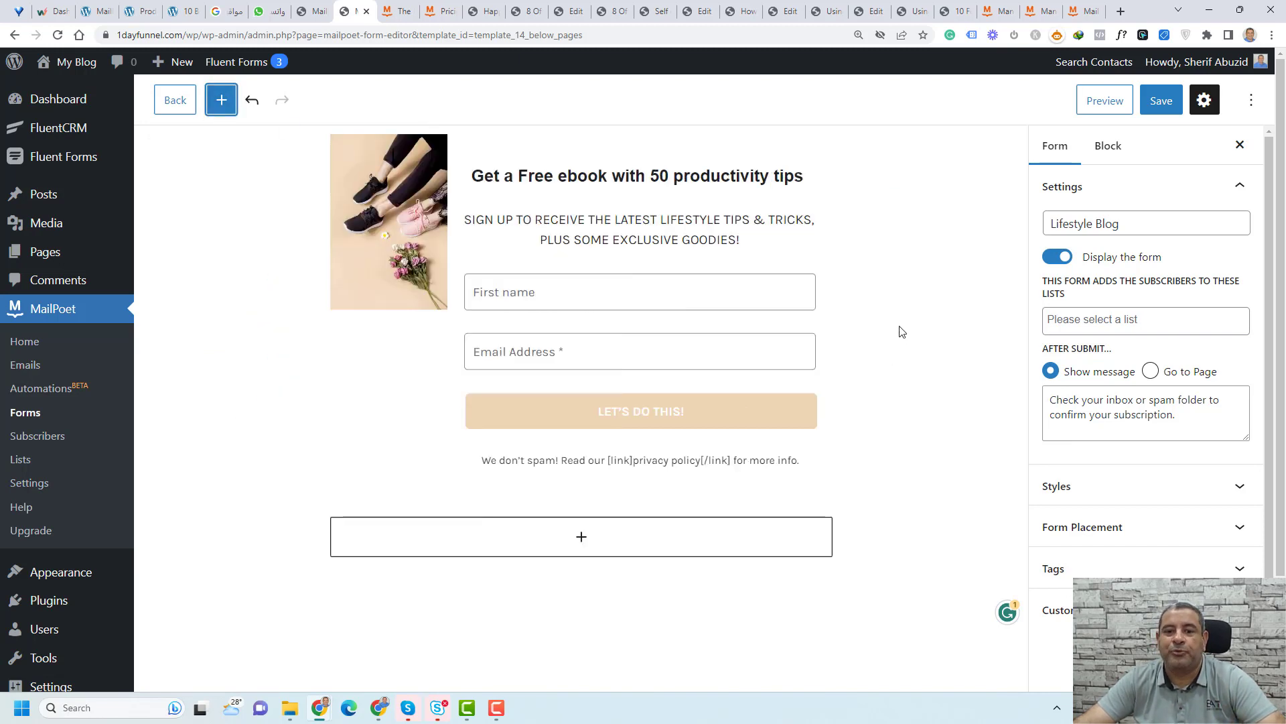
{"action": "left_click", "coordinate": [651, 166]}
{"action": "left_click", "coordinate": [408, 229]}
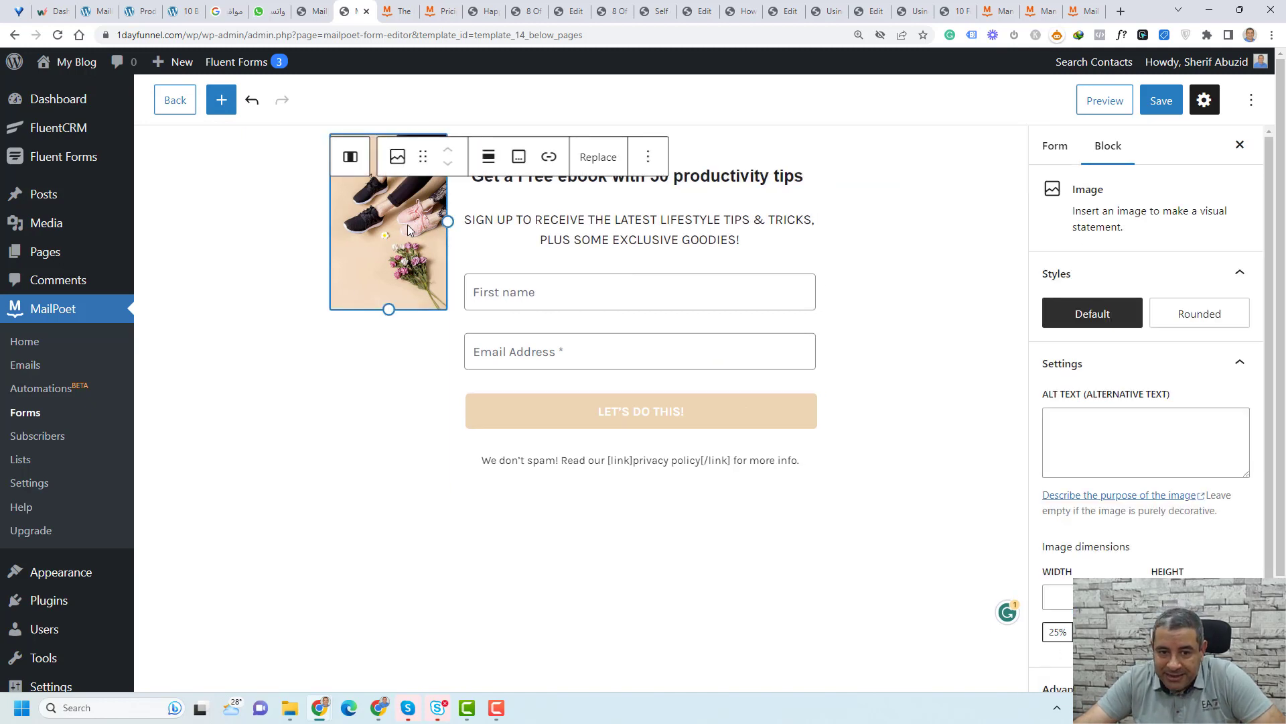
{"action": "left_click", "coordinate": [646, 160]}
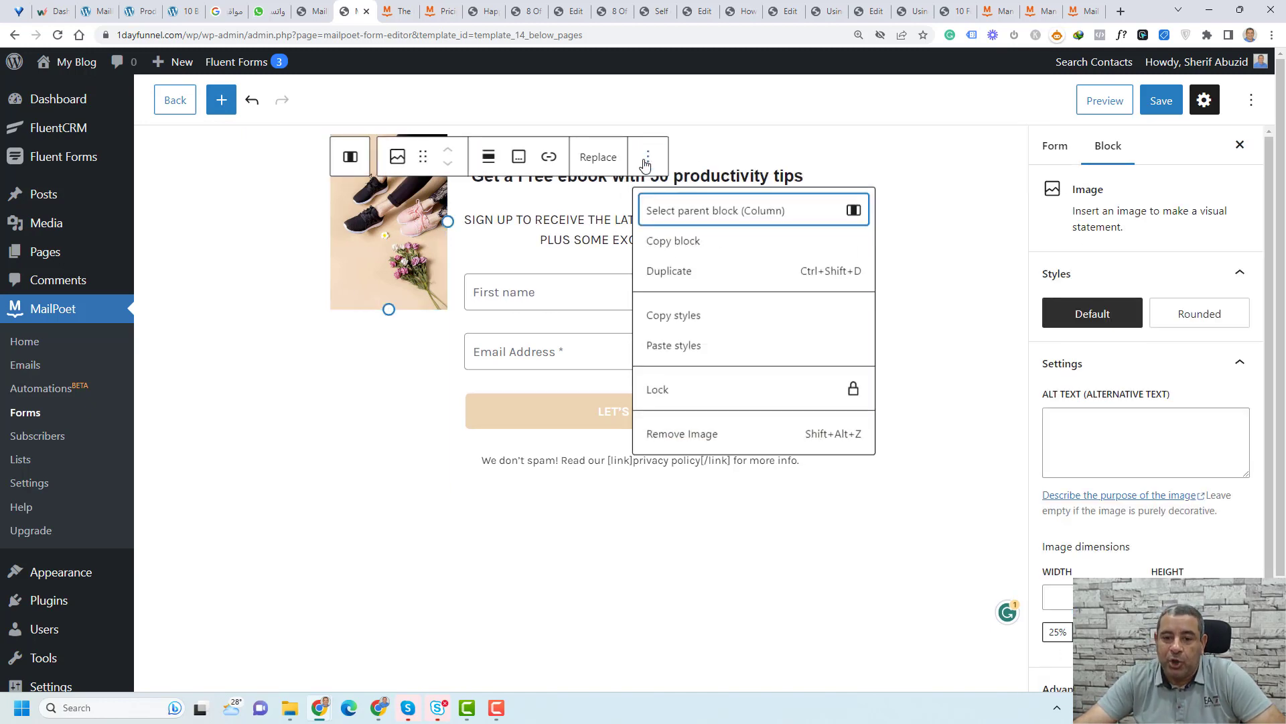
{"action": "left_click", "coordinate": [681, 433]}
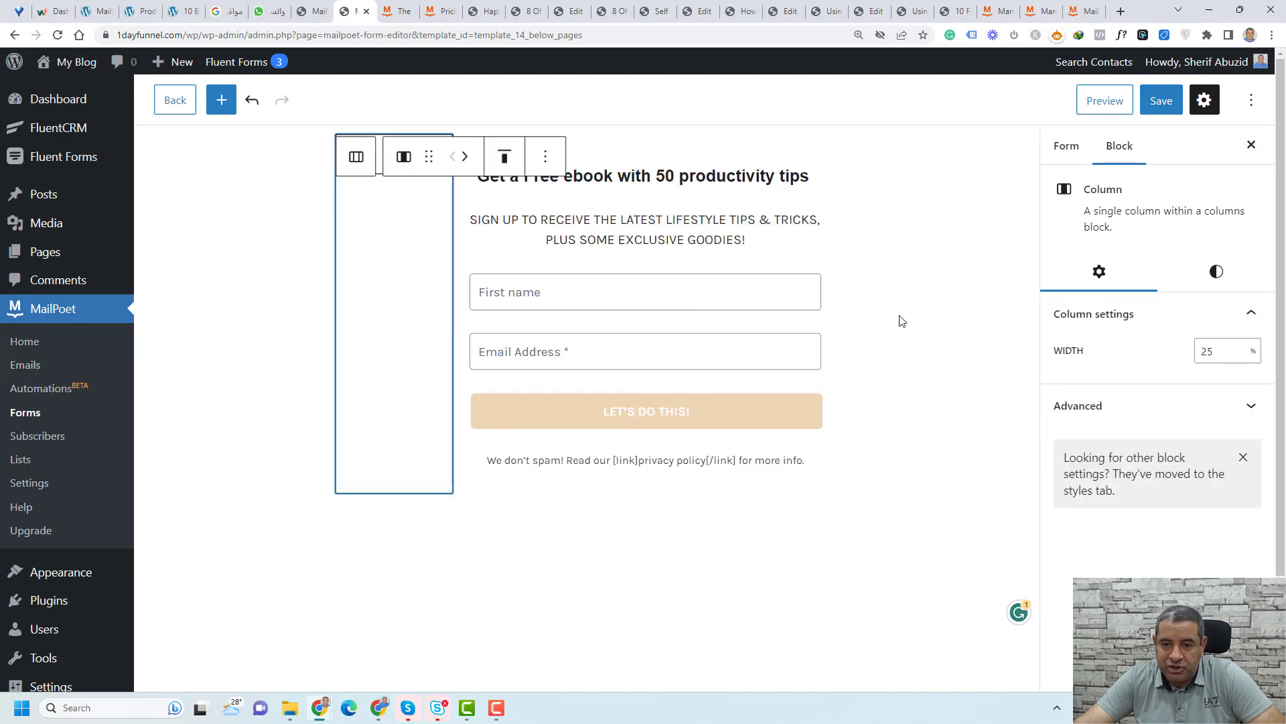
{"action": "left_click", "coordinate": [546, 157]}
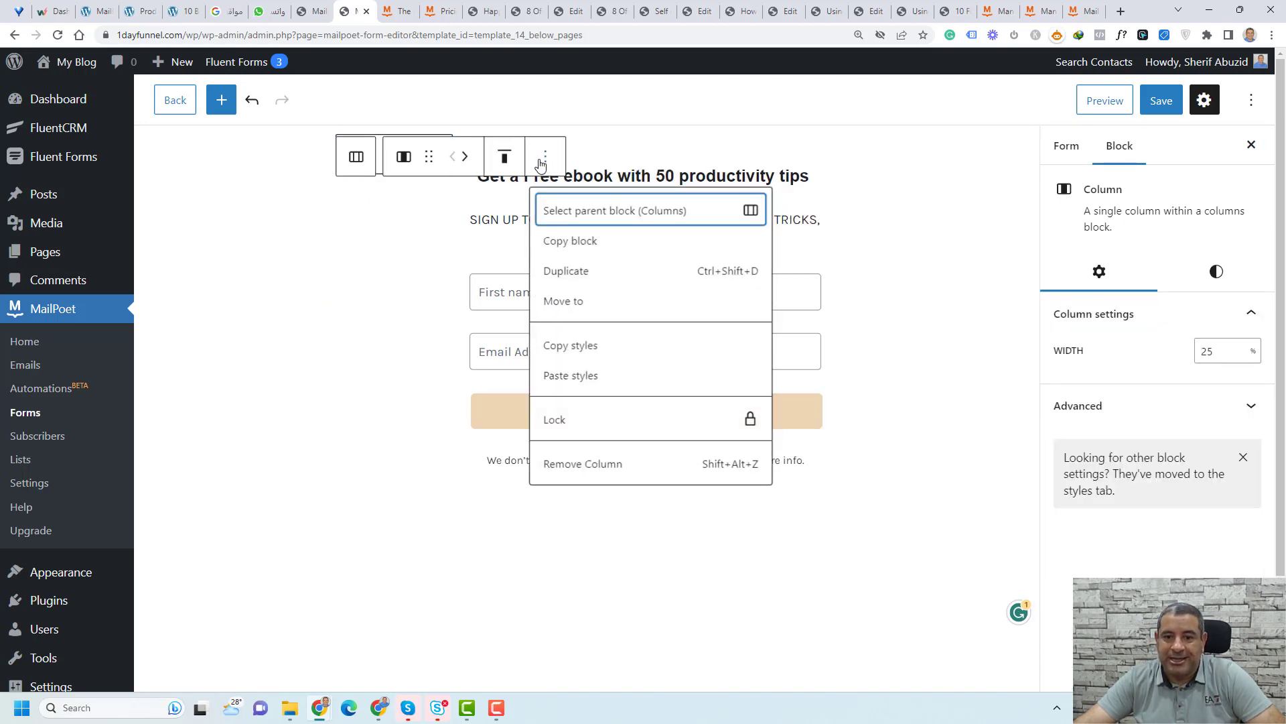
{"action": "left_click", "coordinate": [588, 469]}
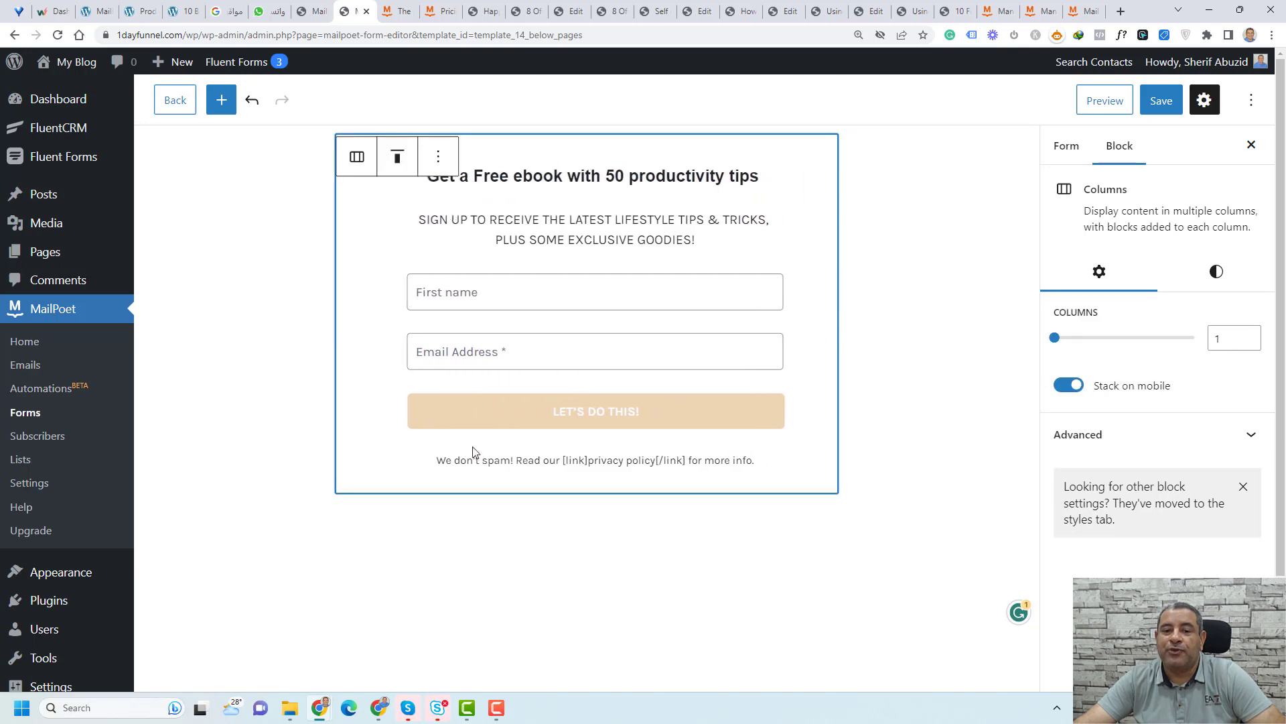
Step: Unwrap the remaining Columns block so the form's heading, text, fields and button become standalone blocks
{"action": "left_click", "coordinate": [697, 169]}
{"action": "left_click", "coordinate": [790, 262]}
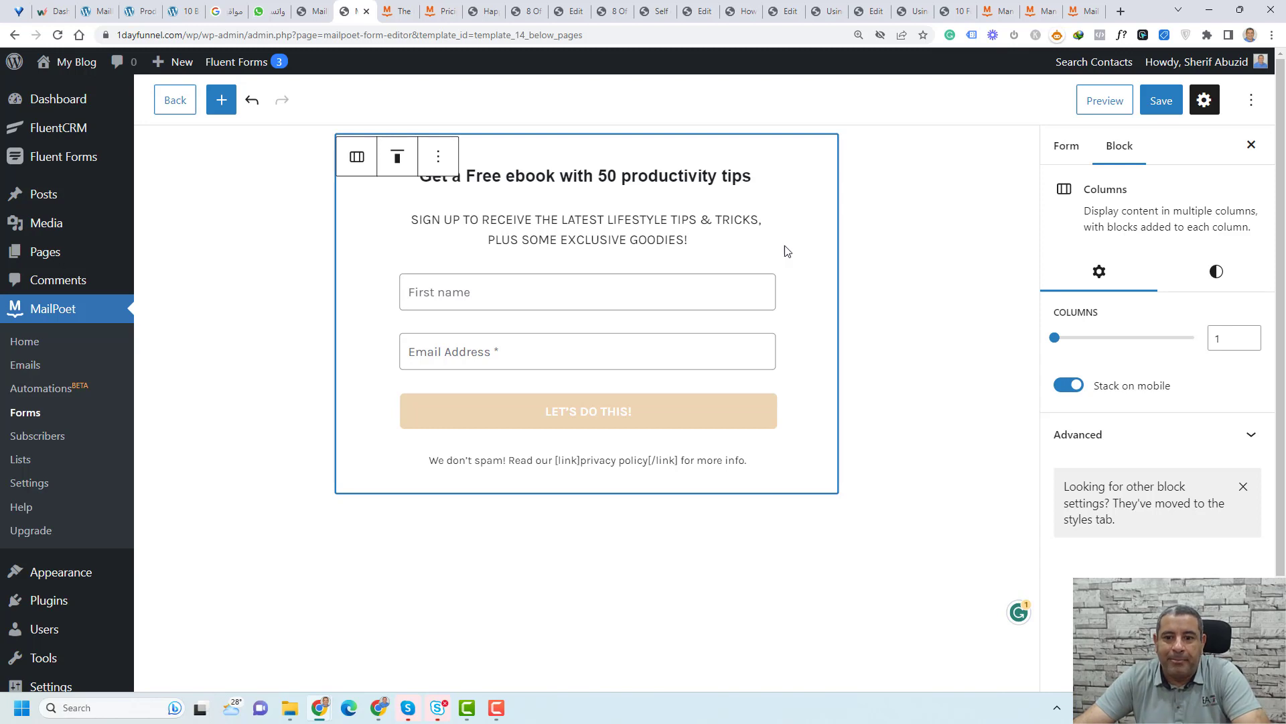
{"action": "left_click", "coordinate": [357, 157]}
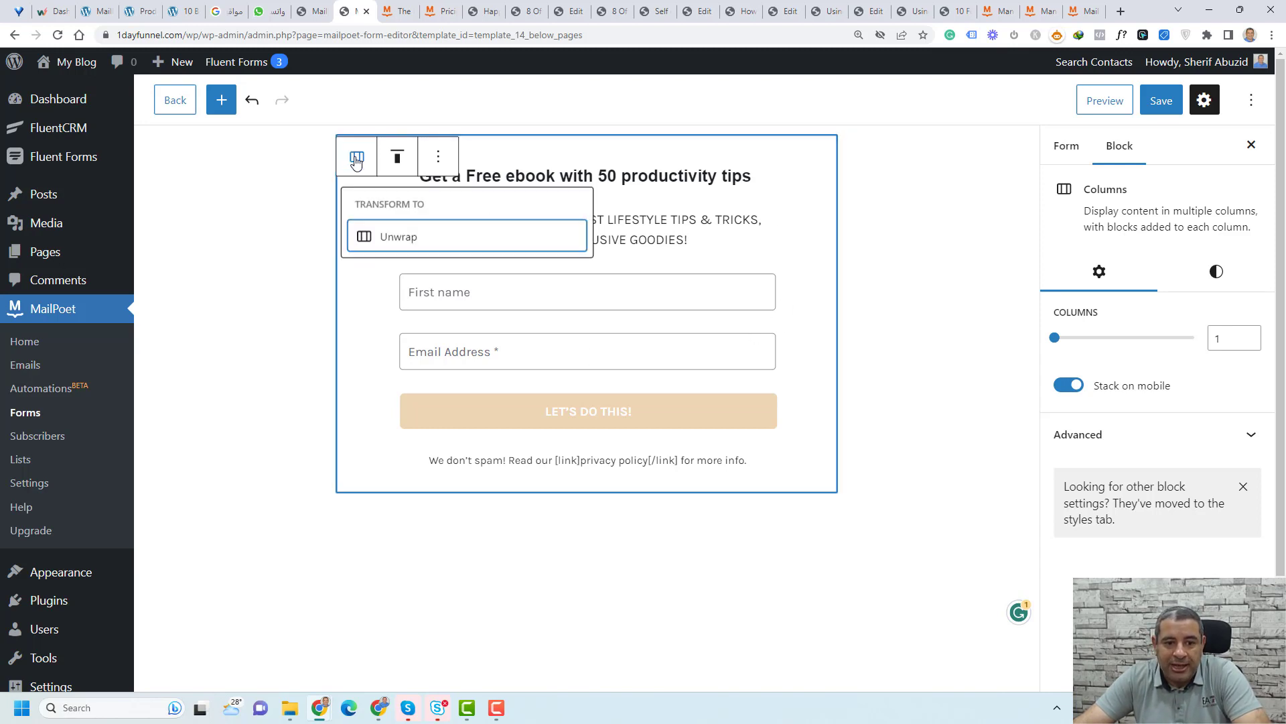
{"action": "left_click", "coordinate": [394, 243]}
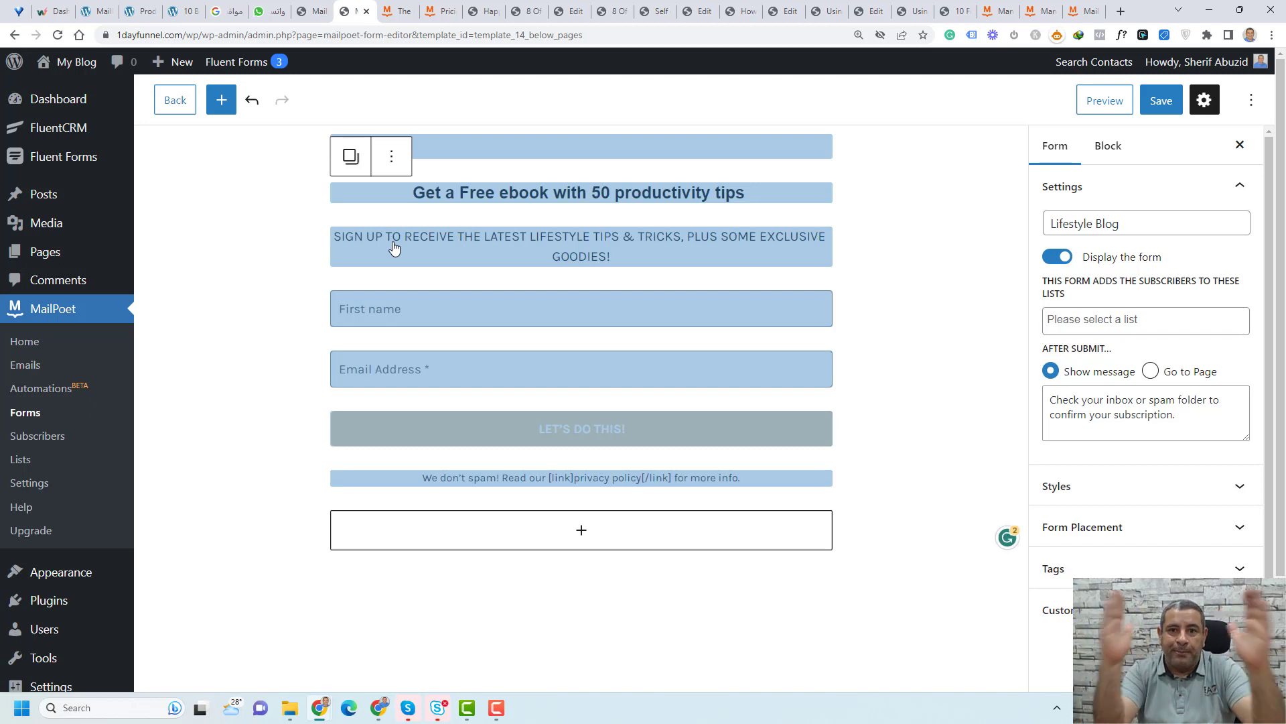
{"action": "left_click", "coordinate": [897, 335]}
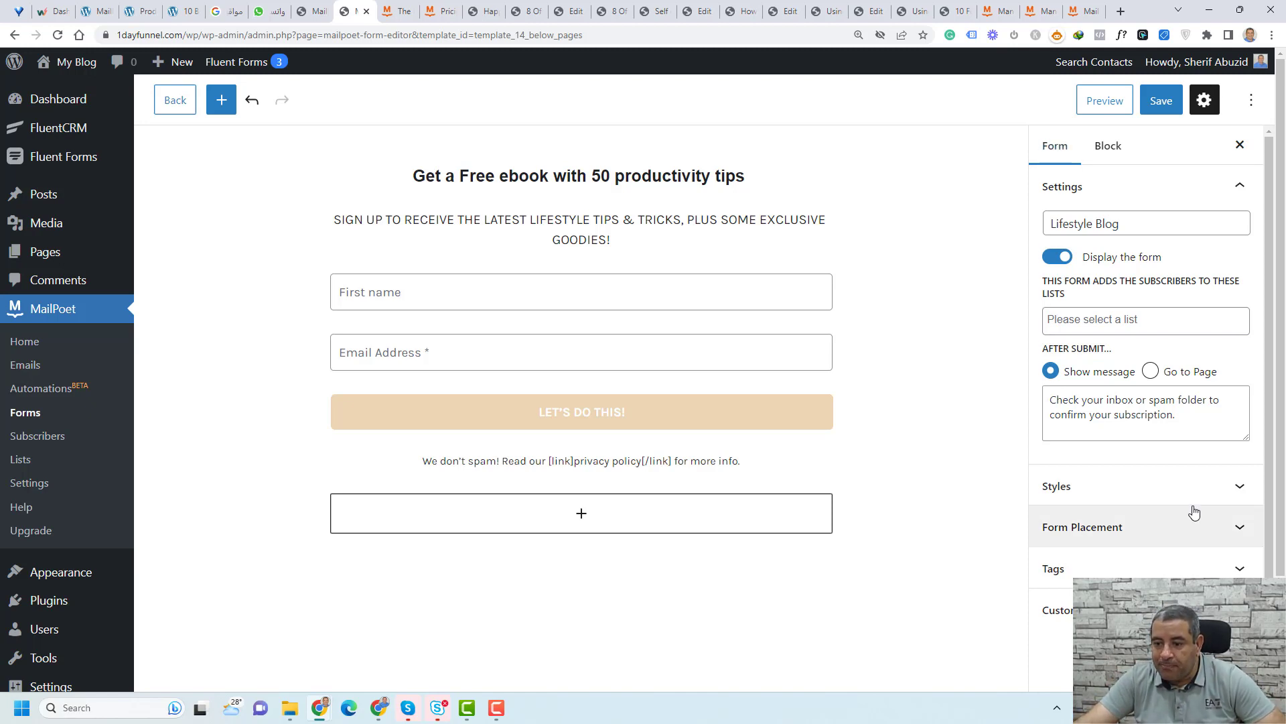
Step: Set the form's background to the solid colour Cyan bluish gray (ABB8C3)
{"action": "scroll", "coordinate": [1195, 513], "scroll_direction": "down", "scroll_amount": 1}
{"action": "left_click", "coordinate": [1139, 474]}
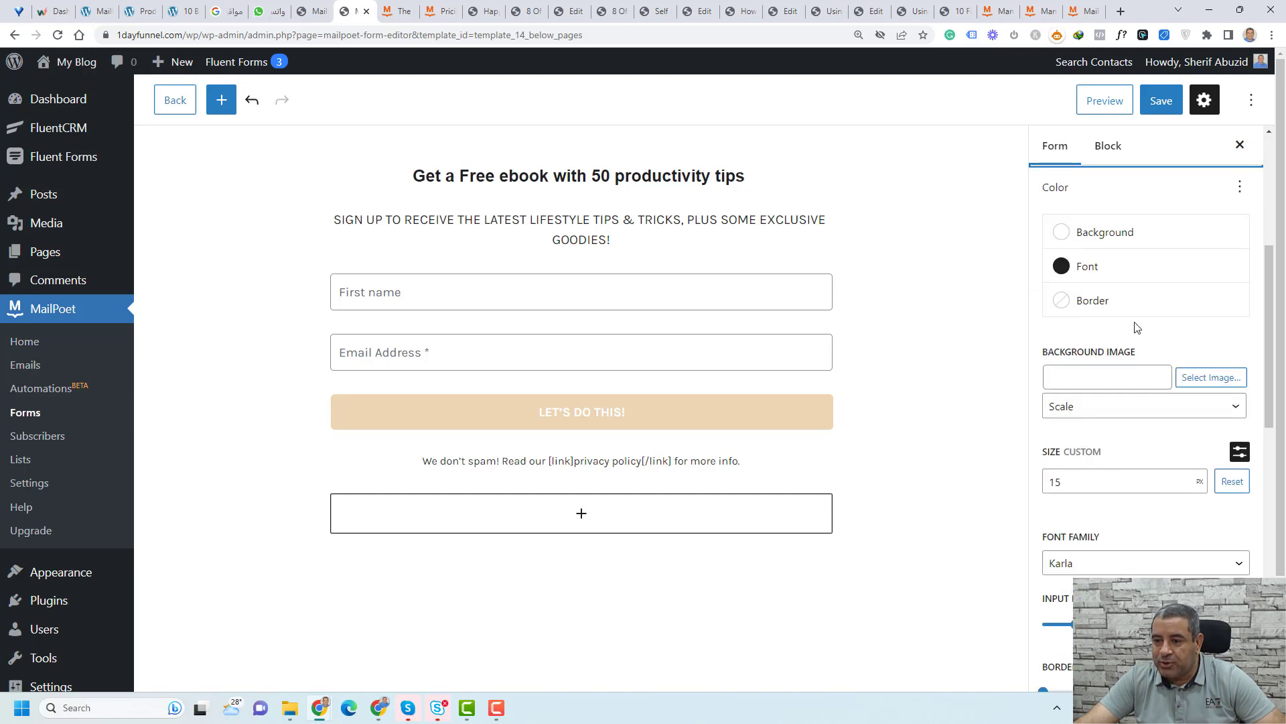
{"action": "left_click", "coordinate": [1066, 231]}
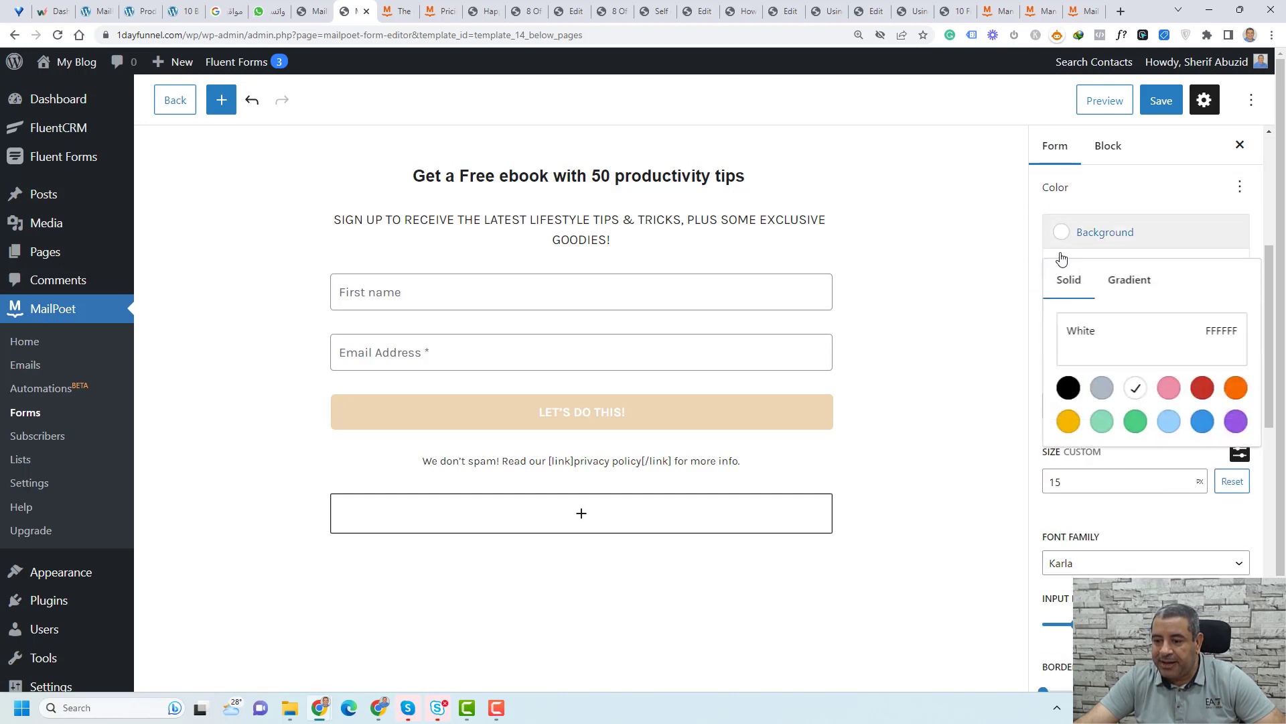
{"action": "left_click", "coordinate": [1103, 388]}
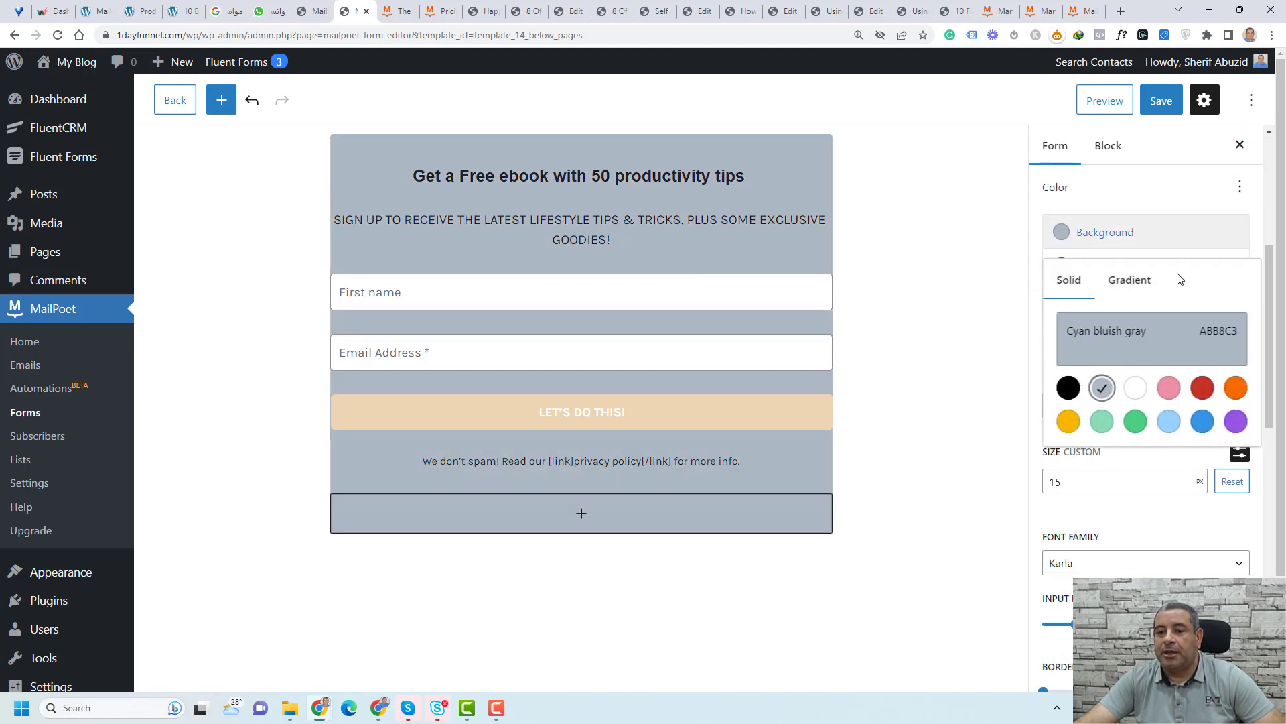
{"action": "left_click", "coordinate": [1144, 287]}
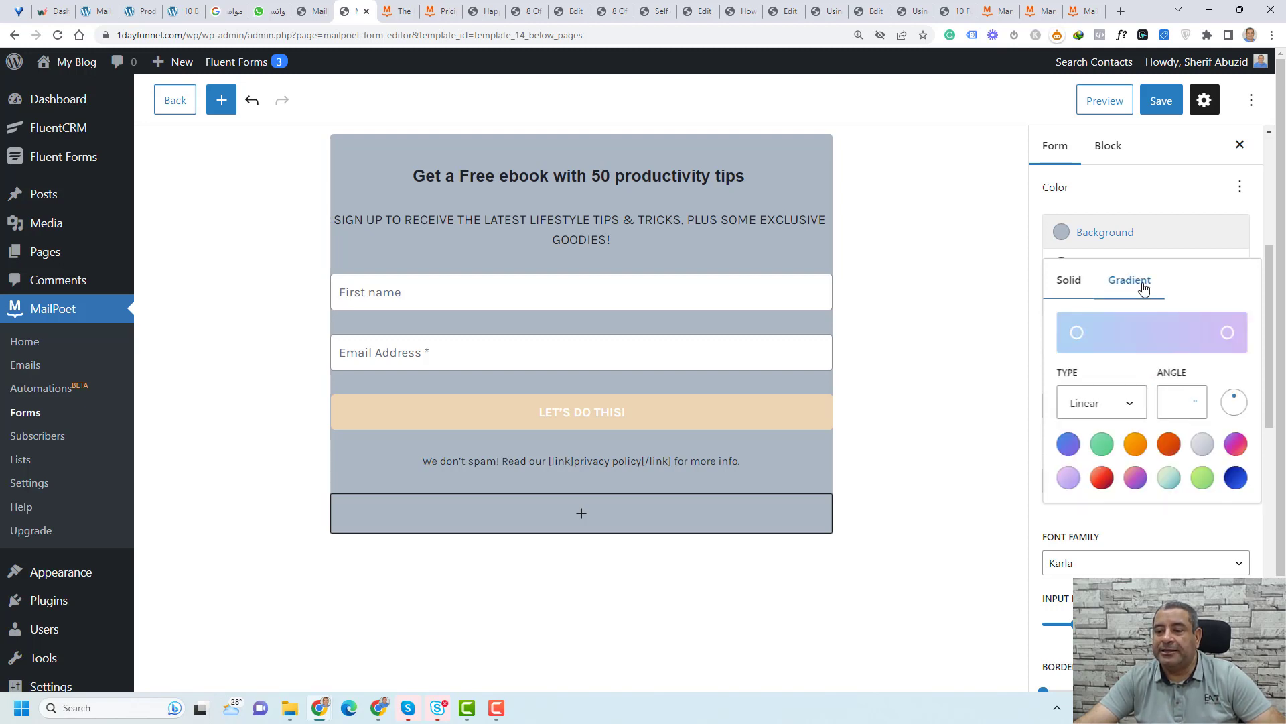
{"action": "left_click", "coordinate": [1059, 290]}
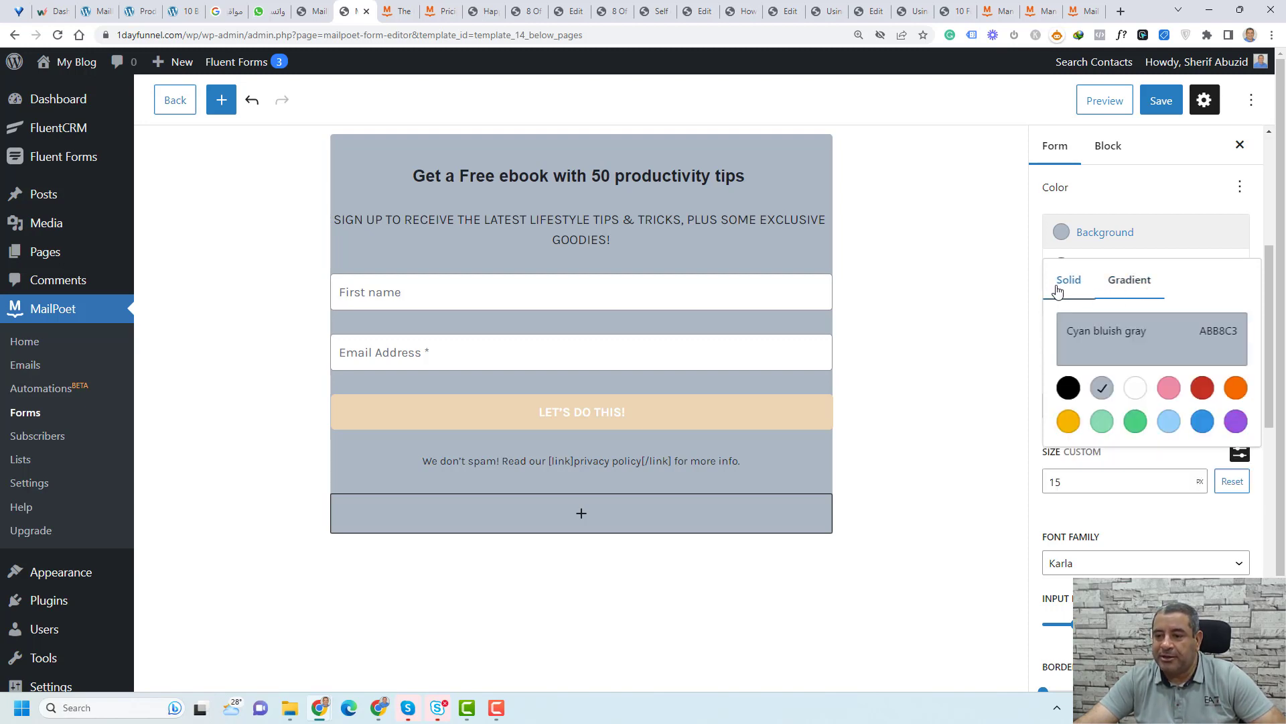
{"action": "left_click", "coordinate": [1141, 209]}
Step: Set the form padding to 20 in the form's styles
{"action": "scroll", "coordinate": [1130, 465], "scroll_direction": "down", "scroll_amount": 8}
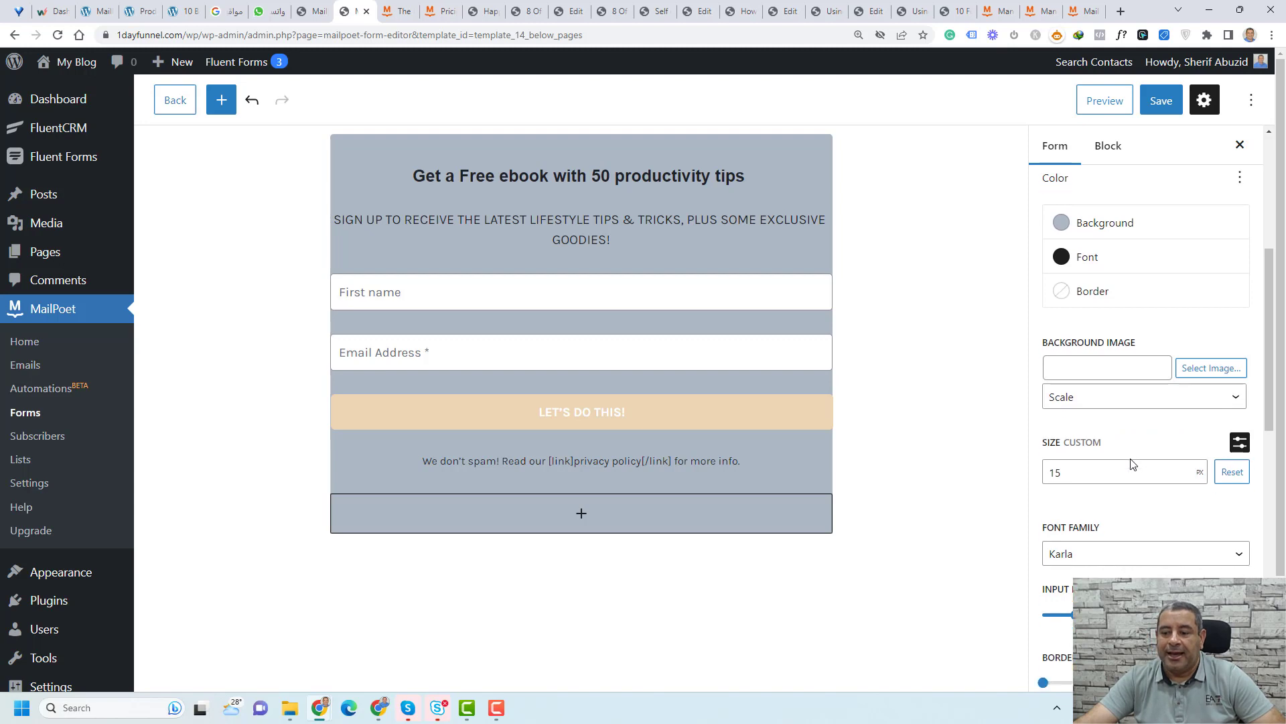
{"action": "scroll", "coordinate": [1131, 463], "scroll_direction": "down", "scroll_amount": 1}
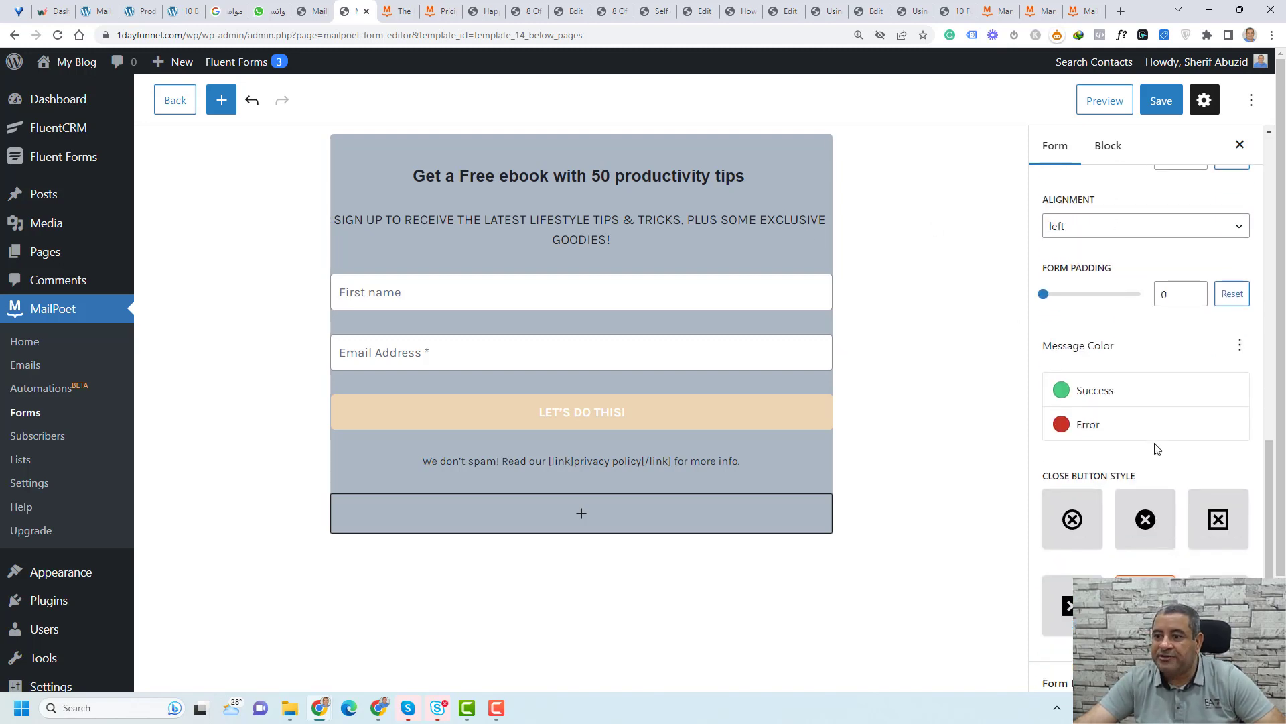
{"action": "scroll", "coordinate": [1158, 449], "scroll_direction": "up", "scroll_amount": 1}
{"action": "double_click", "coordinate": [1167, 360]}
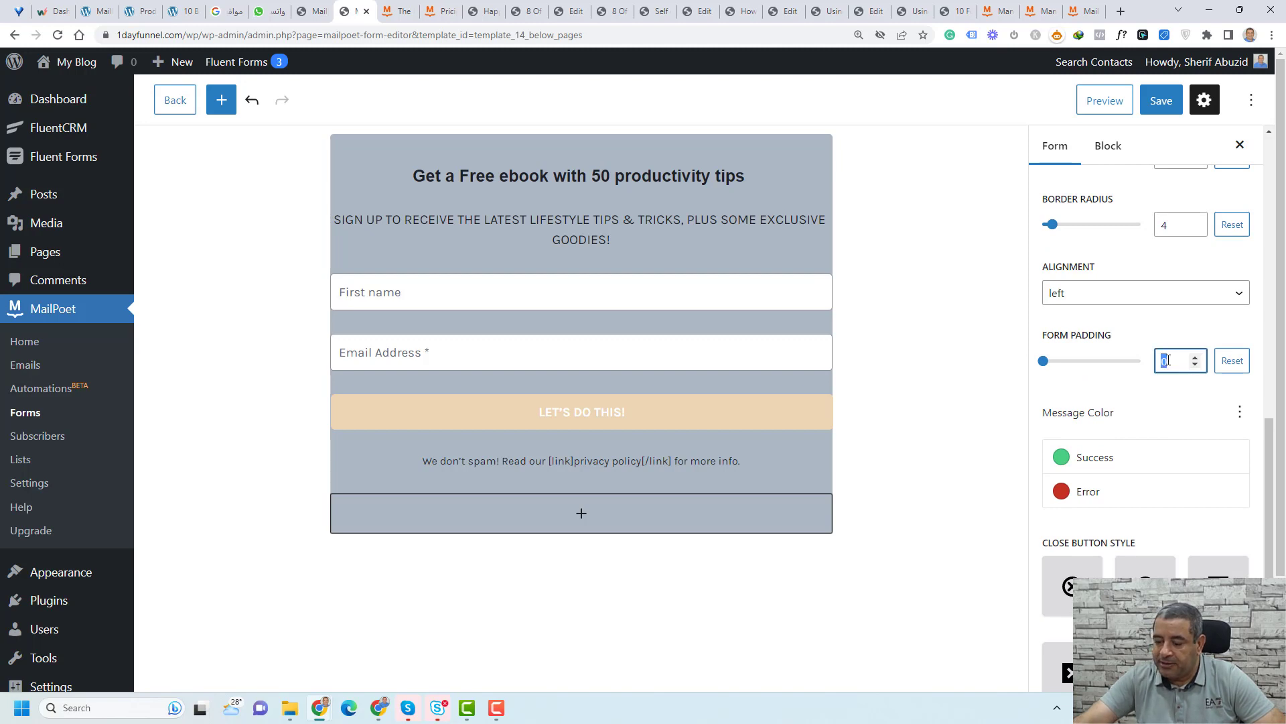
{"action": "type", "text": "20"}
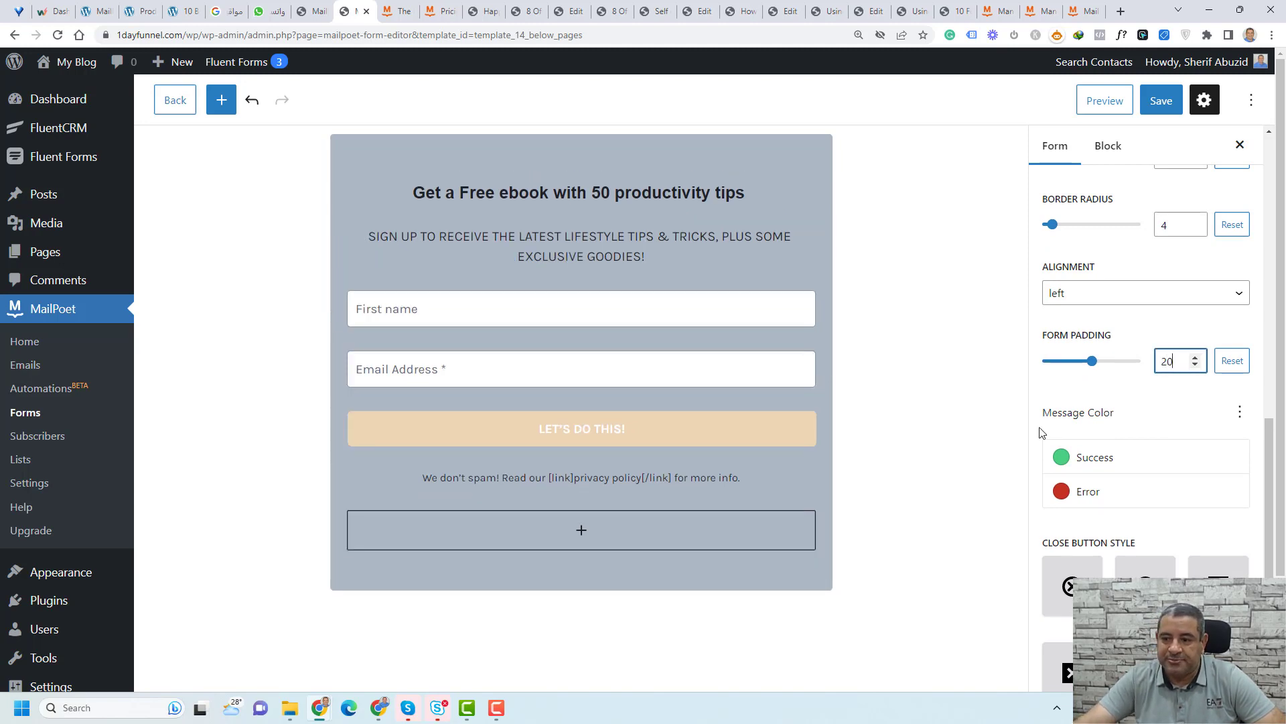
Step: Choose the Leads list as the one this form adds its subscribers to
{"action": "scroll", "coordinate": [1084, 401], "scroll_direction": "up", "scroll_amount": 2}
{"action": "scroll", "coordinate": [1099, 409], "scroll_direction": "up", "scroll_amount": 5}
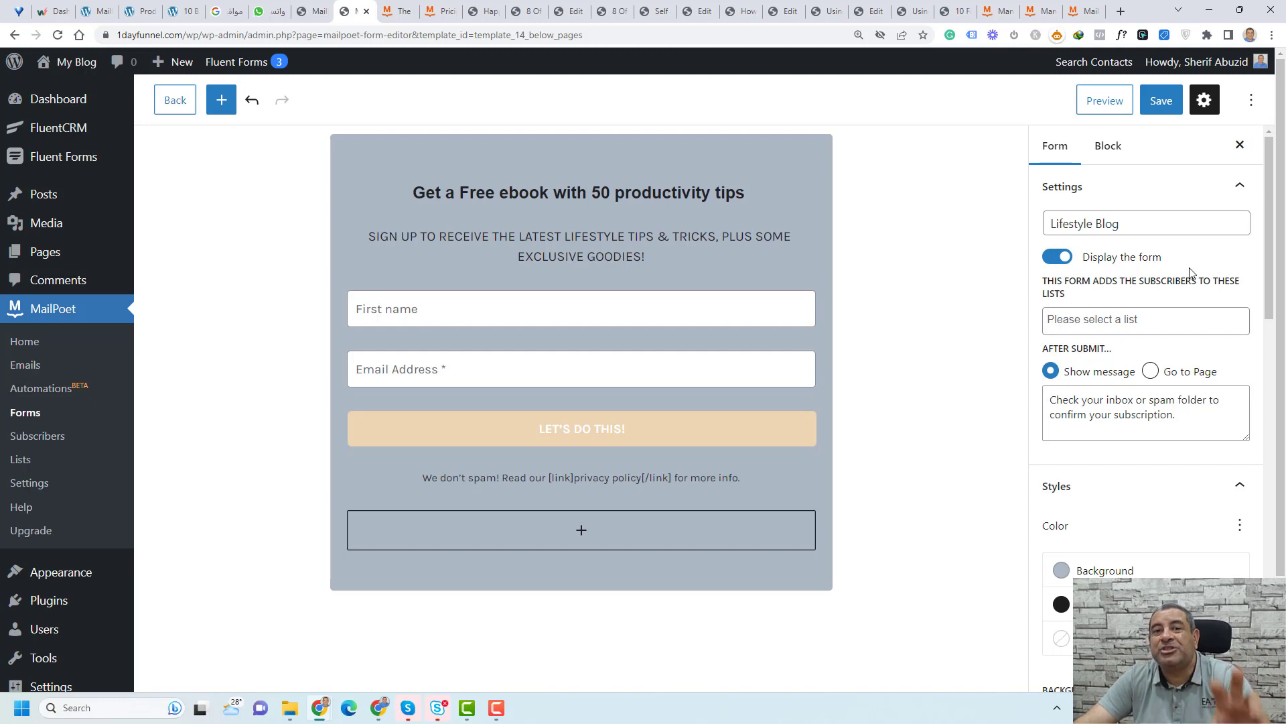
{"action": "left_click", "coordinate": [1084, 317]}
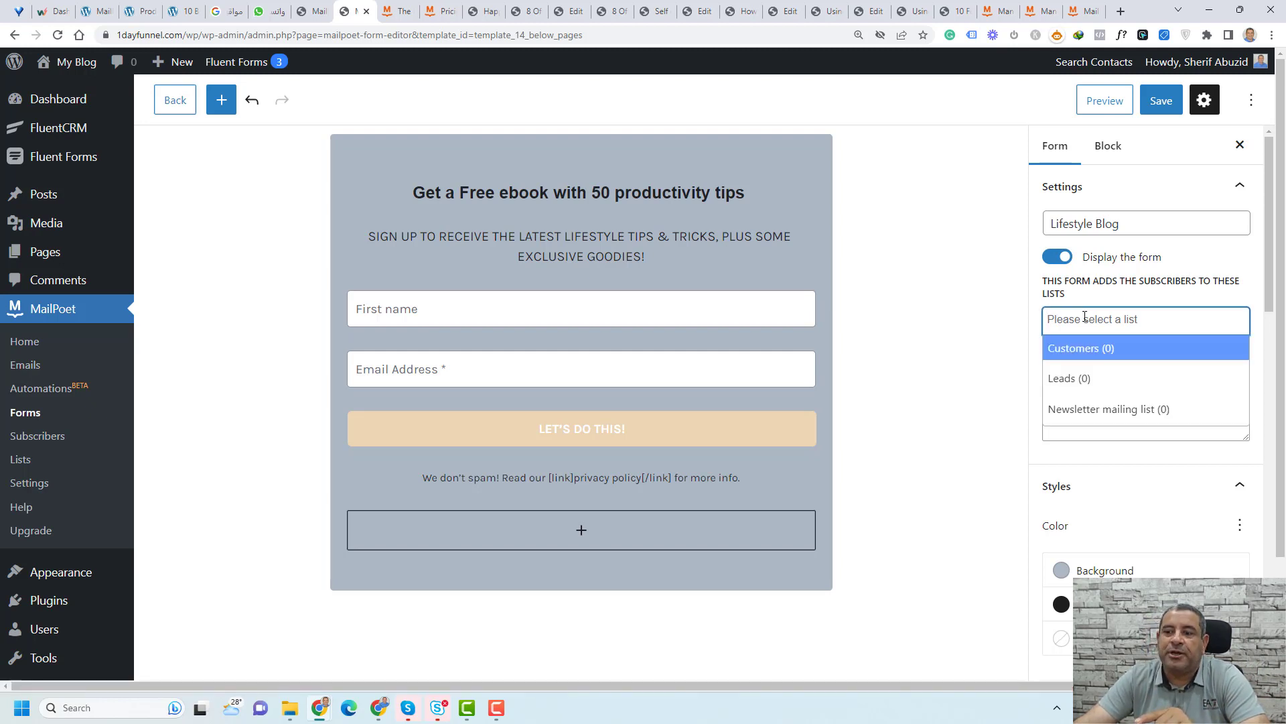
{"action": "left_click", "coordinate": [1072, 380]}
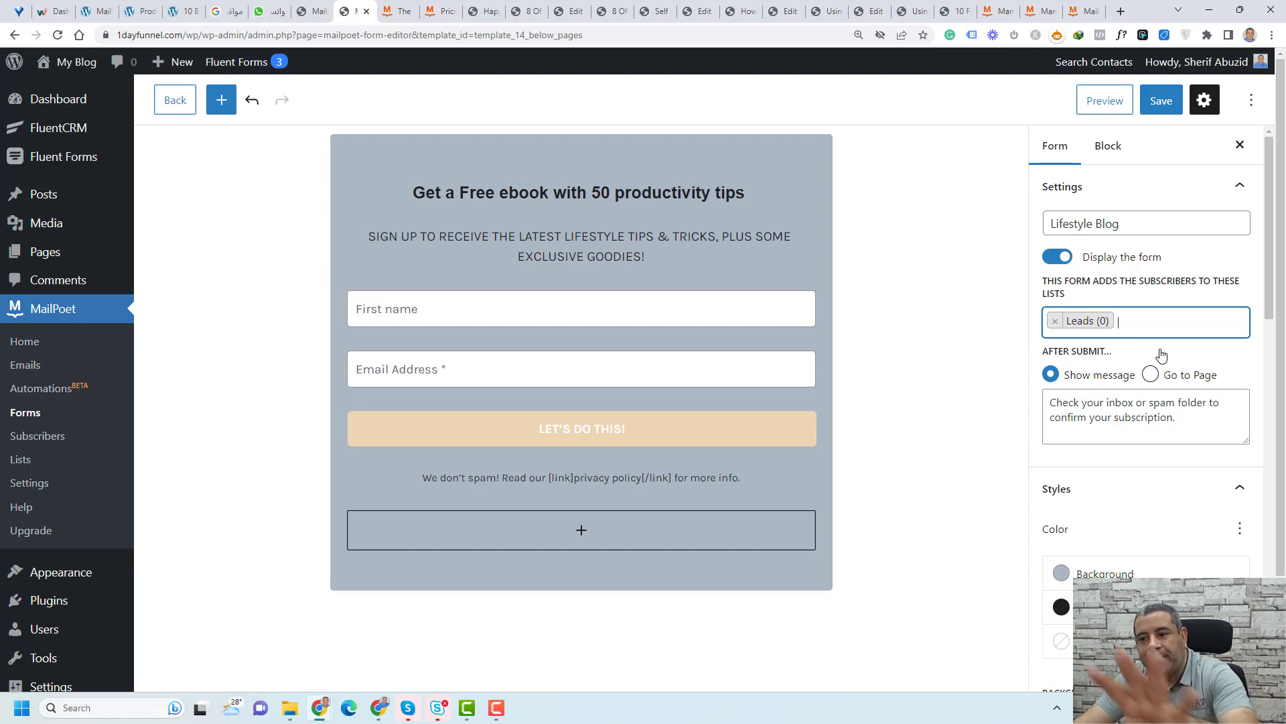
Step: Try the Go to Page option for the after-submit action, and return to Show message
{"action": "scroll", "coordinate": [1162, 355], "scroll_direction": "down", "scroll_amount": 3}
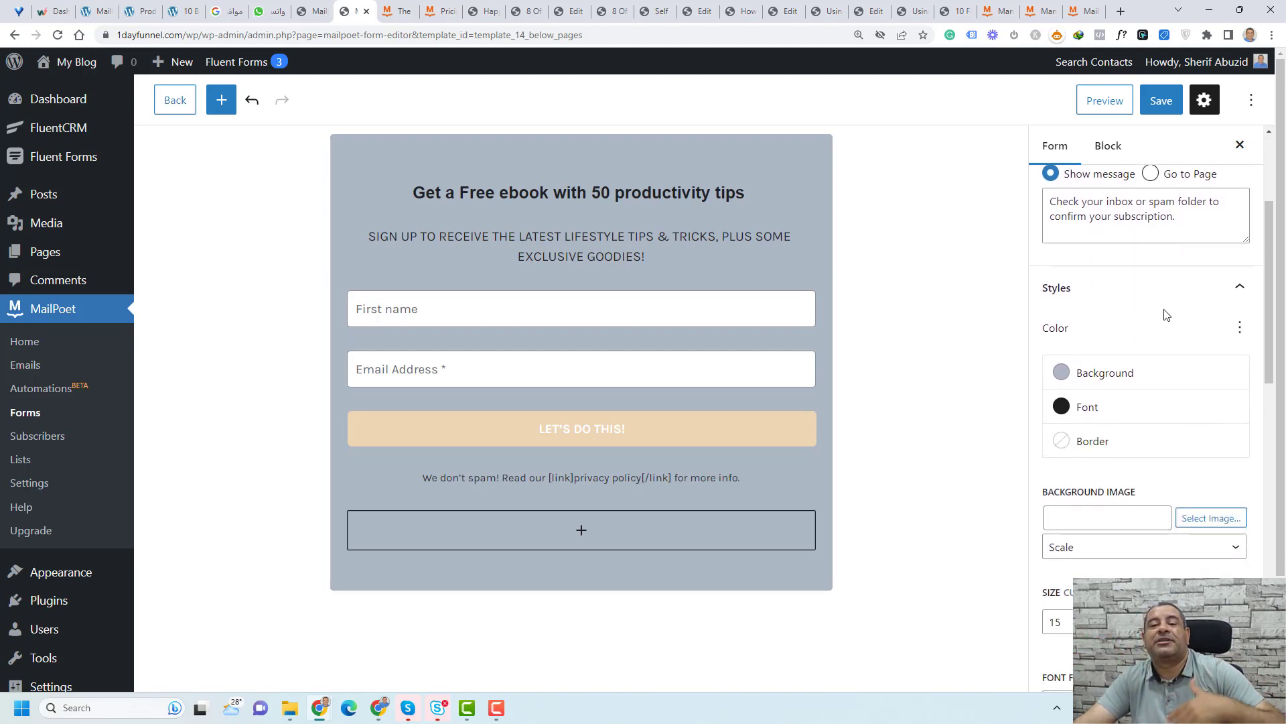
{"action": "scroll", "coordinate": [1166, 315], "scroll_direction": "up", "scroll_amount": 2}
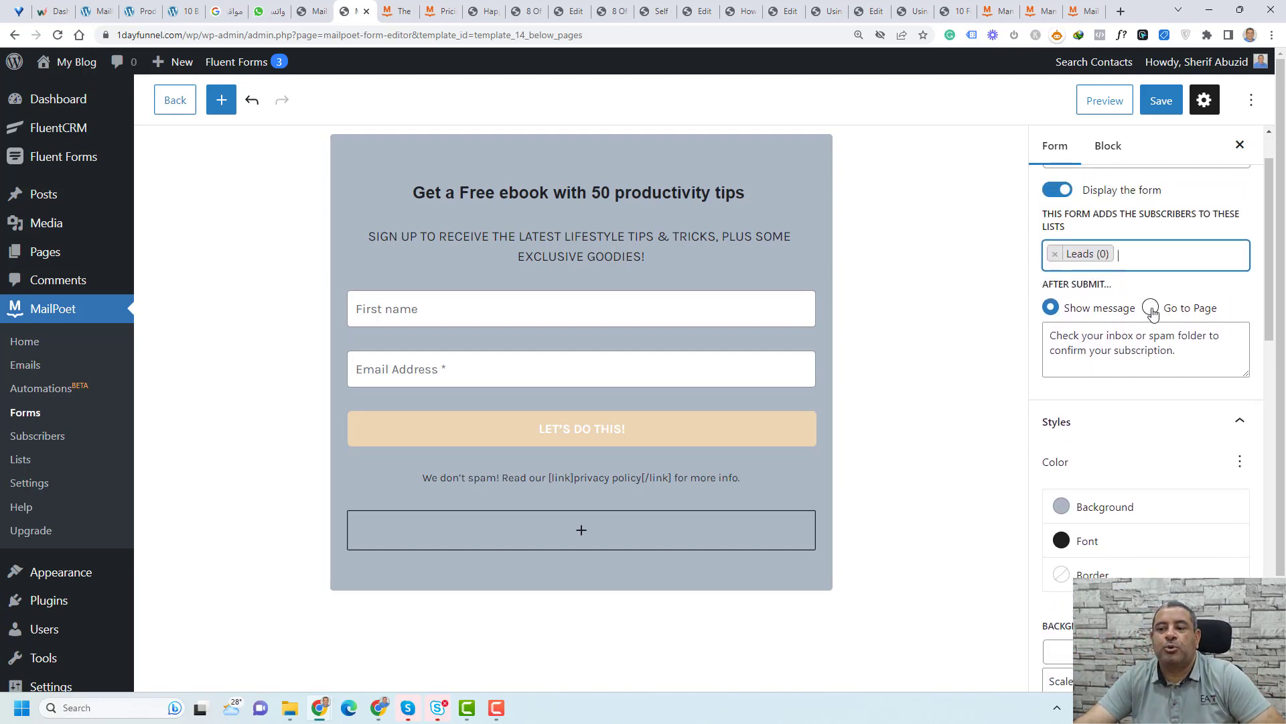
{"action": "left_click", "coordinate": [1150, 307]}
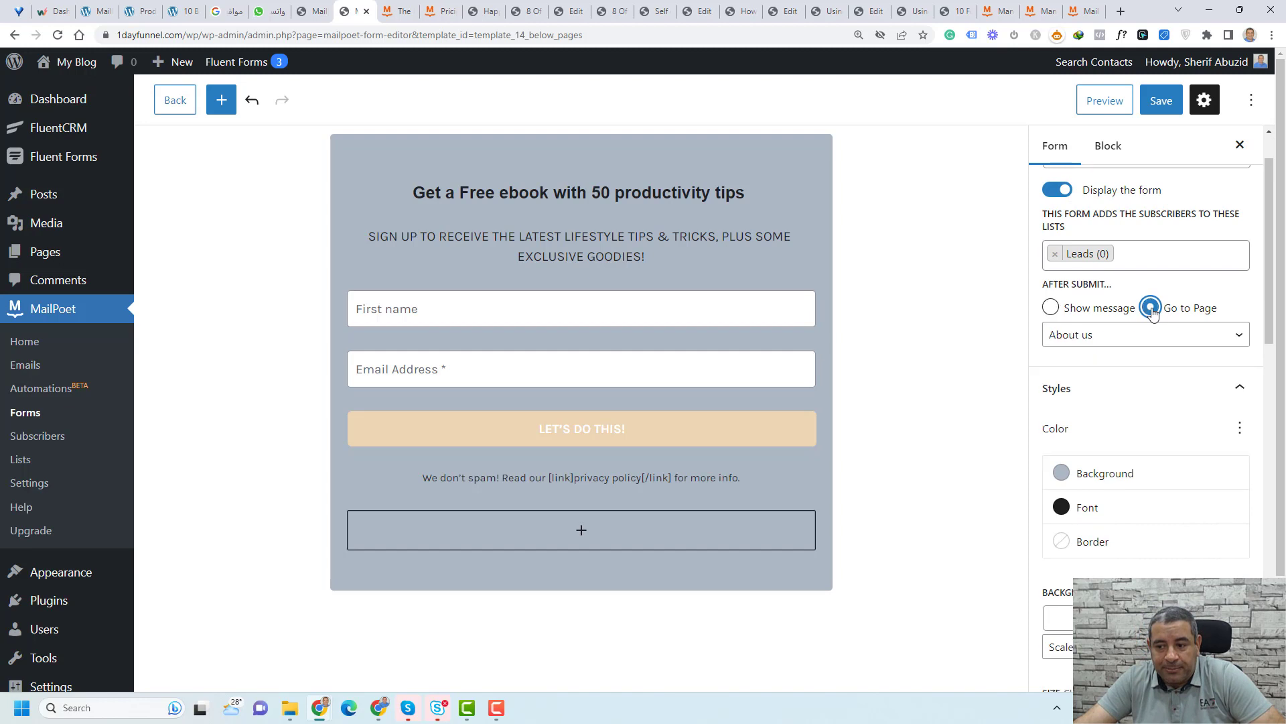
{"action": "left_click", "coordinate": [1050, 309]}
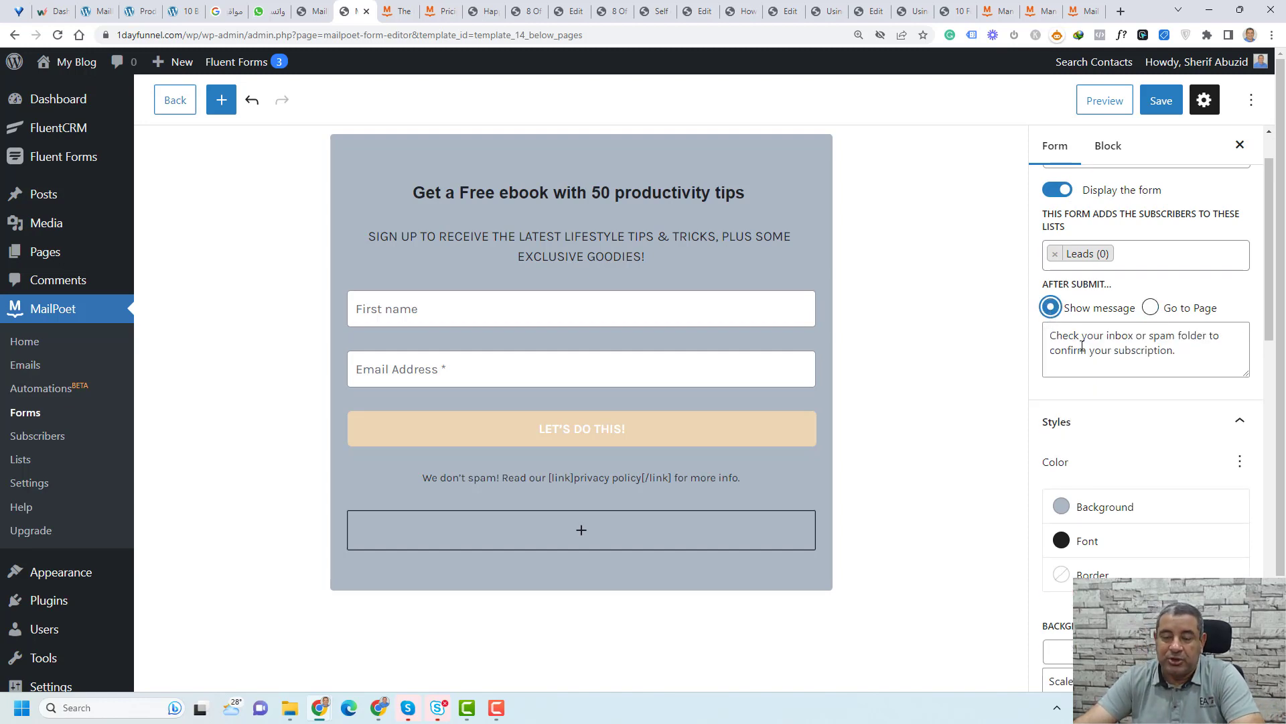
{"action": "left_click", "coordinate": [1150, 307]}
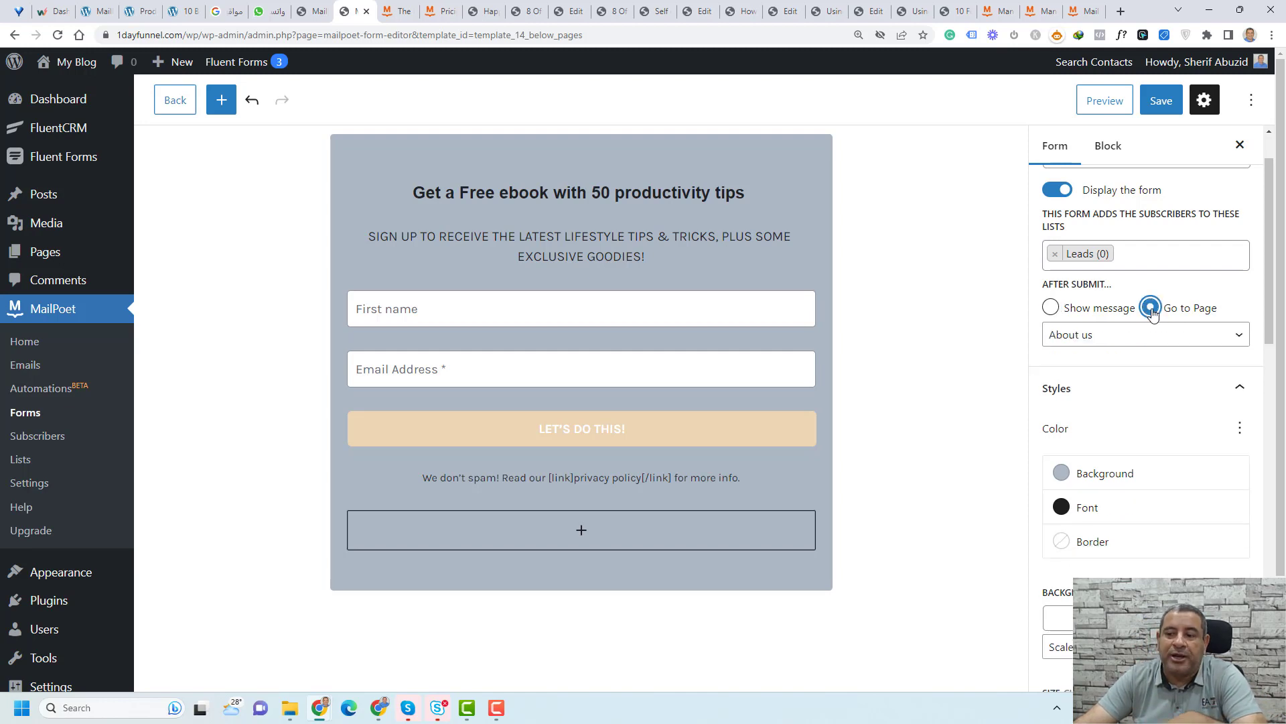
{"action": "left_click", "coordinate": [1050, 308]}
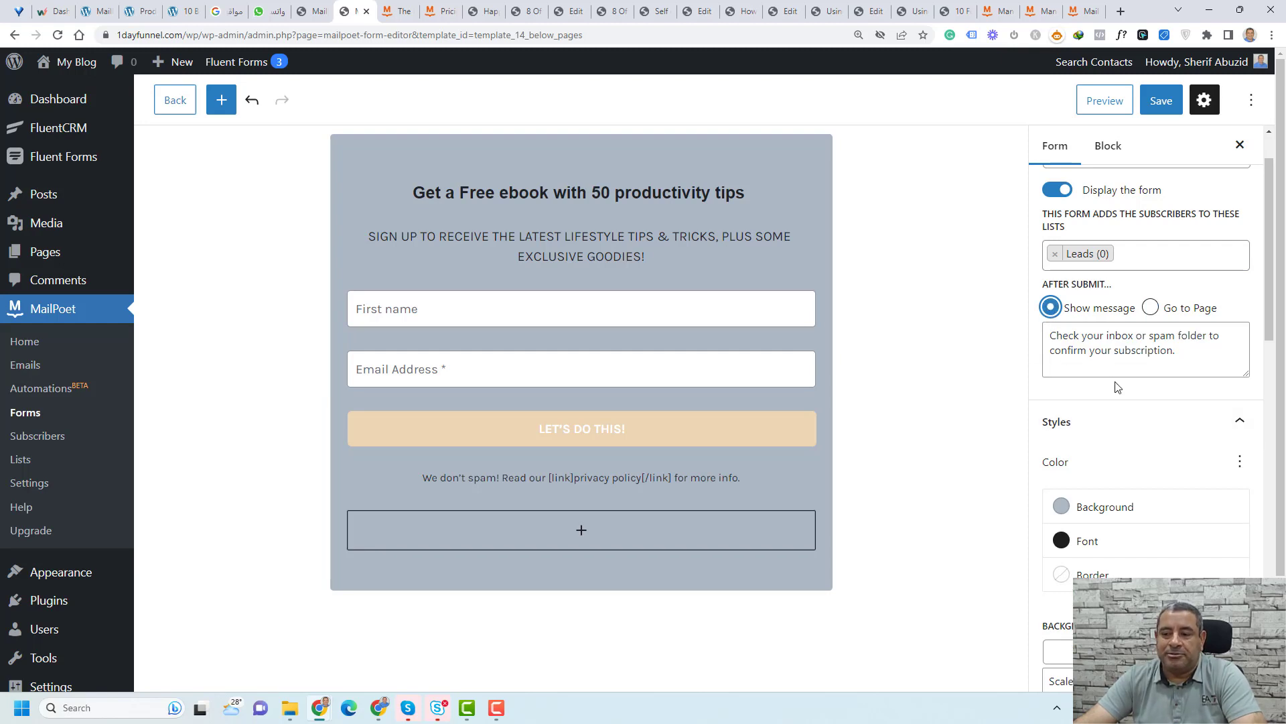
Step: Change the form's success message colour to White (FFFFFF)
{"action": "scroll", "coordinate": [1116, 383], "scroll_direction": "down", "scroll_amount": 10}
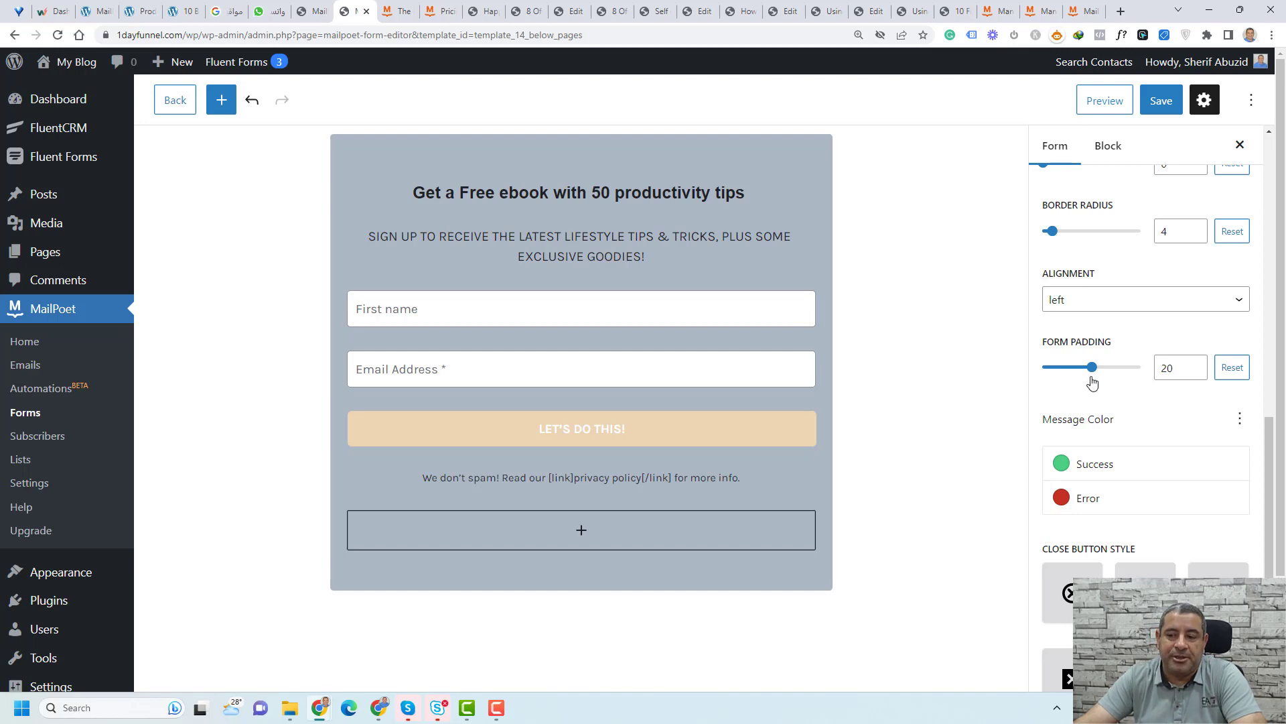
{"action": "left_click", "coordinate": [1062, 477]}
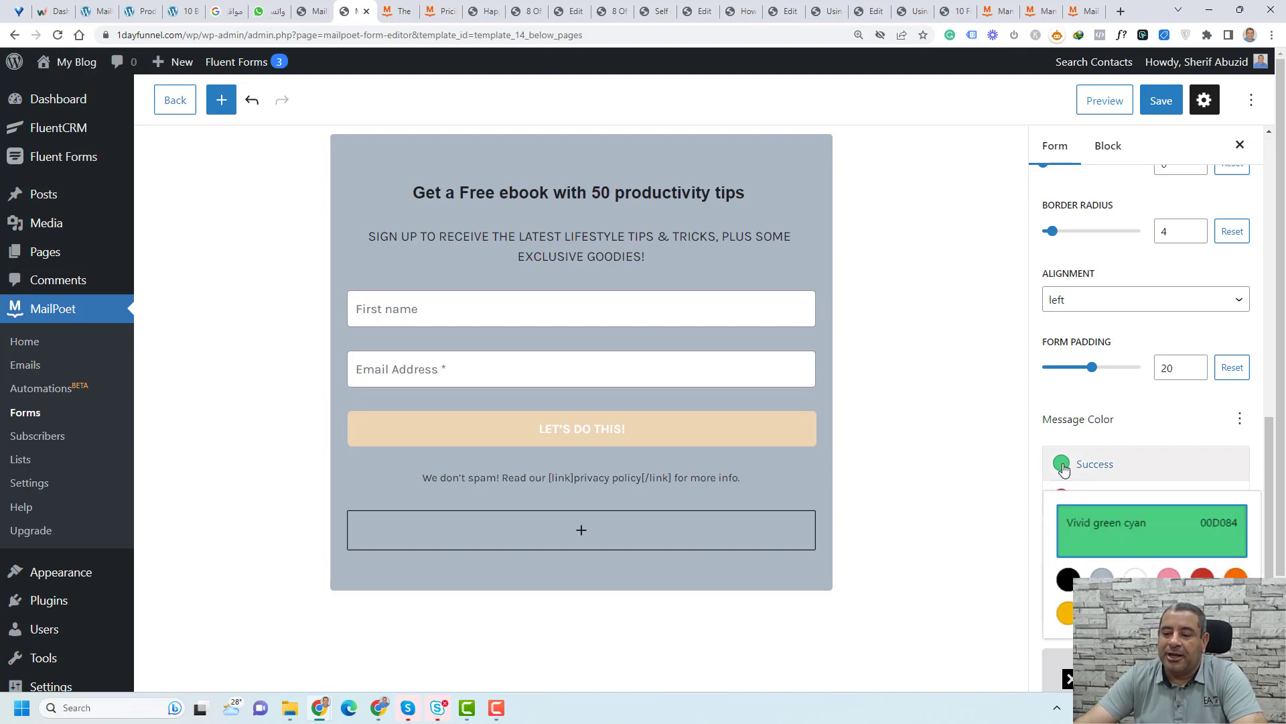
{"action": "left_click", "coordinate": [1128, 573]}
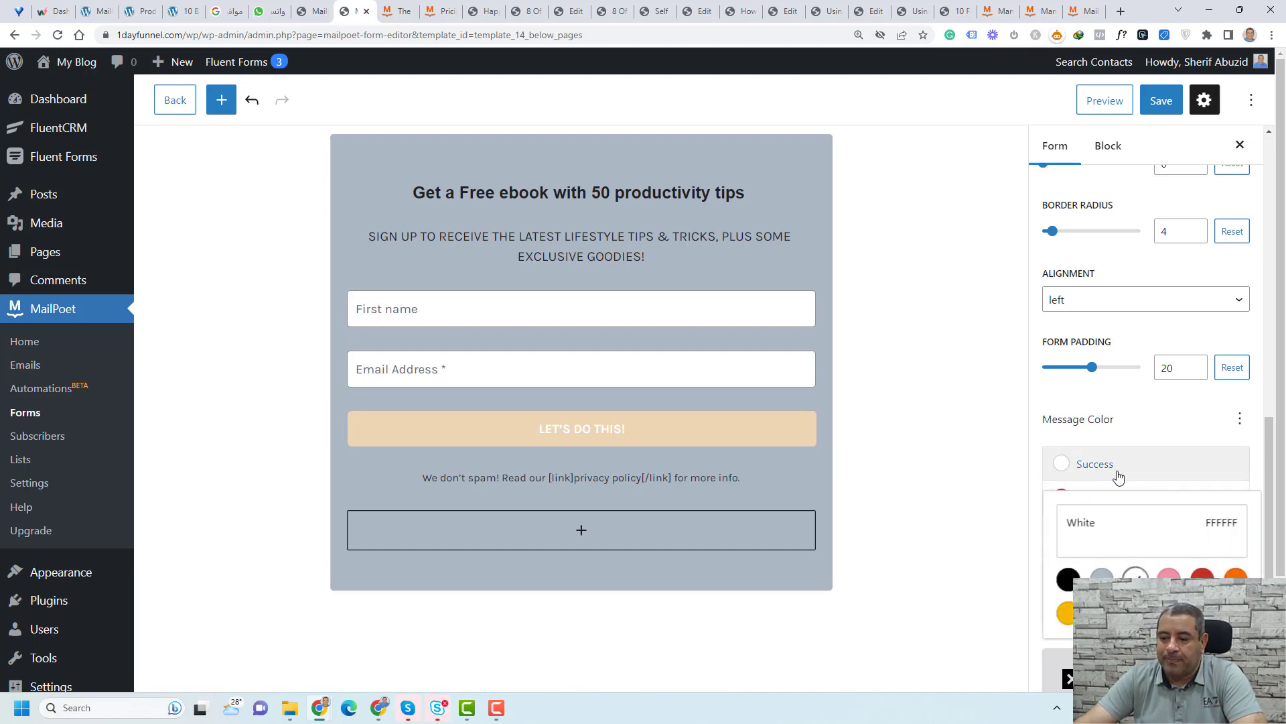
{"action": "left_click", "coordinate": [1132, 427]}
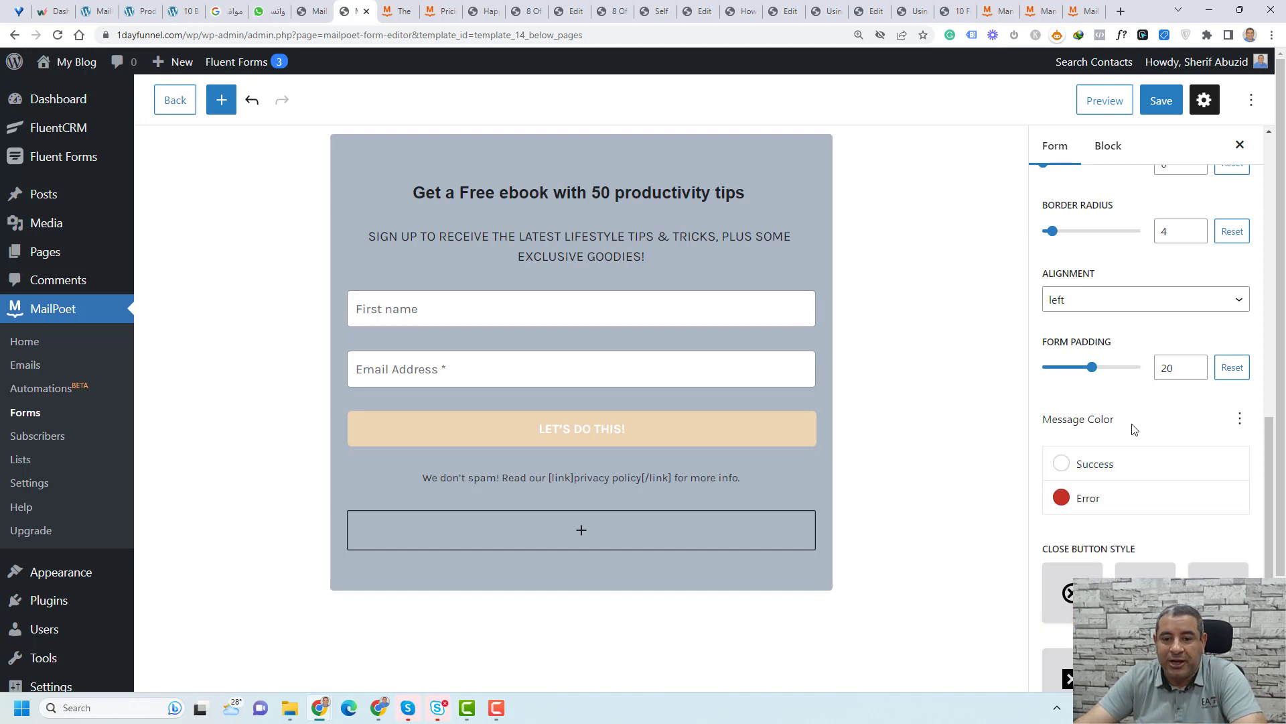
{"action": "scroll", "coordinate": [1143, 443], "scroll_direction": "up", "scroll_amount": 10}
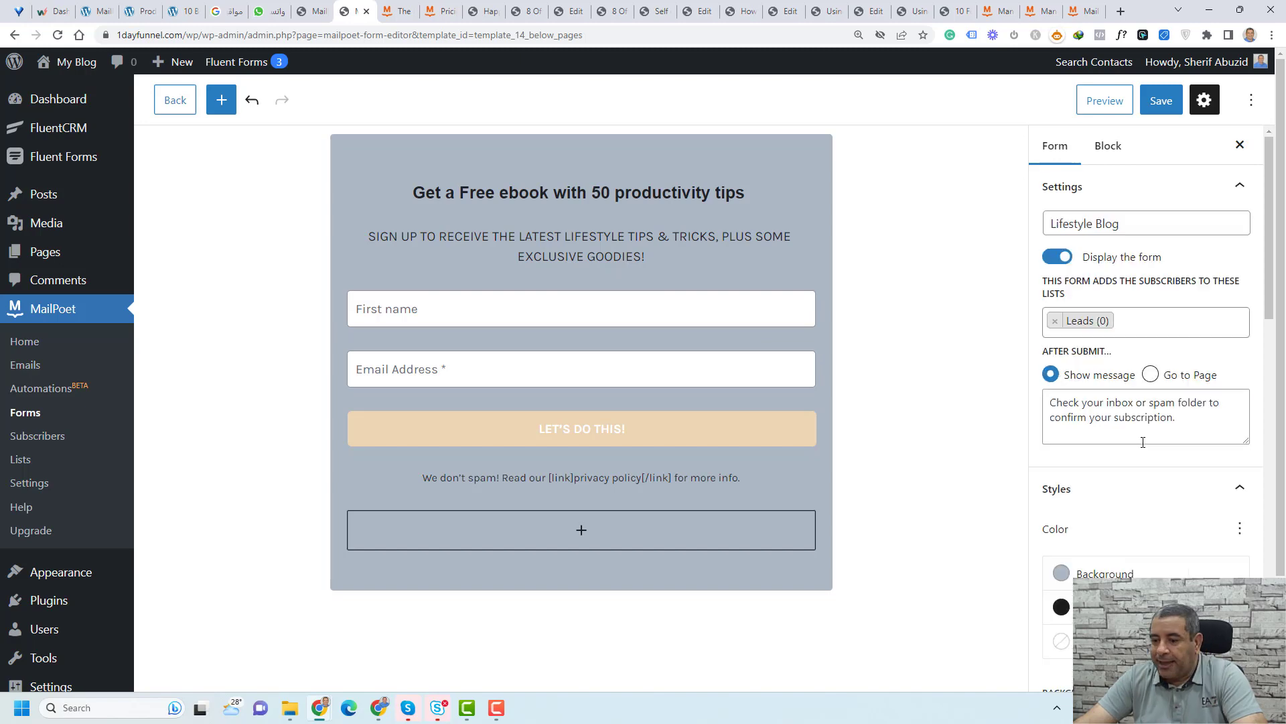
{"action": "scroll", "coordinate": [1143, 442], "scroll_direction": "down", "scroll_amount": 10}
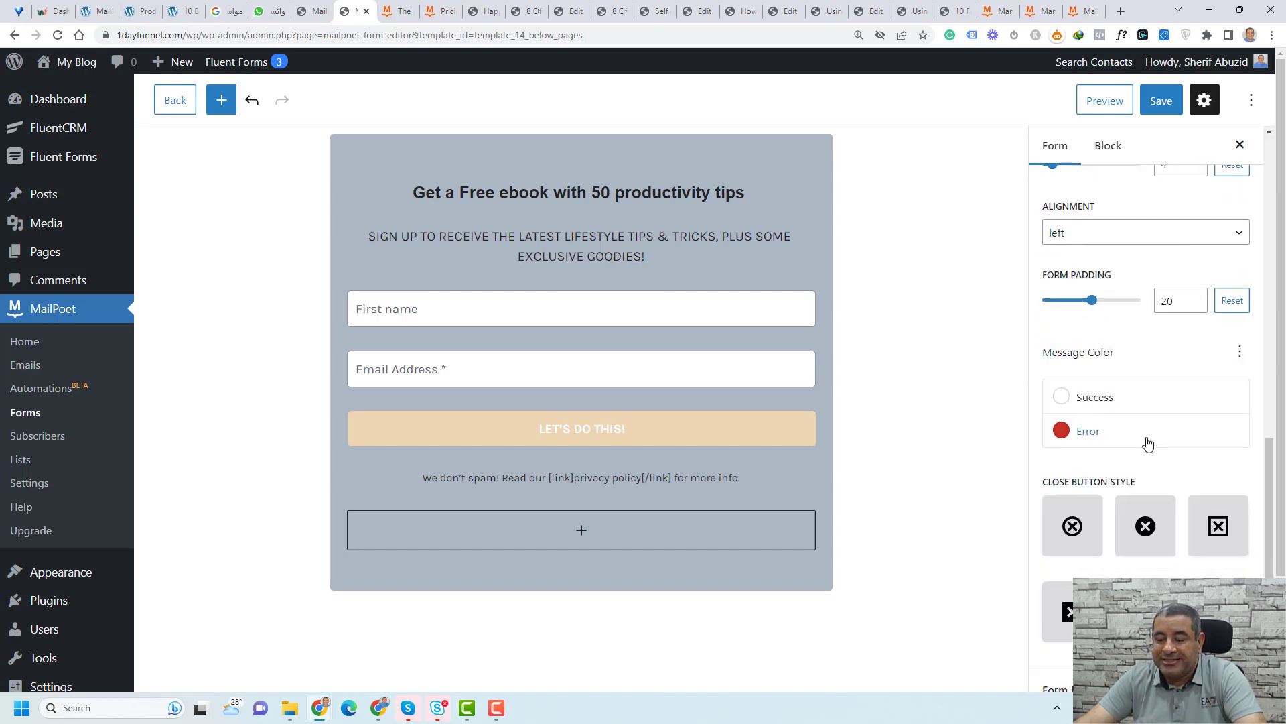
{"action": "scroll", "coordinate": [1130, 374], "scroll_direction": "up", "scroll_amount": 8}
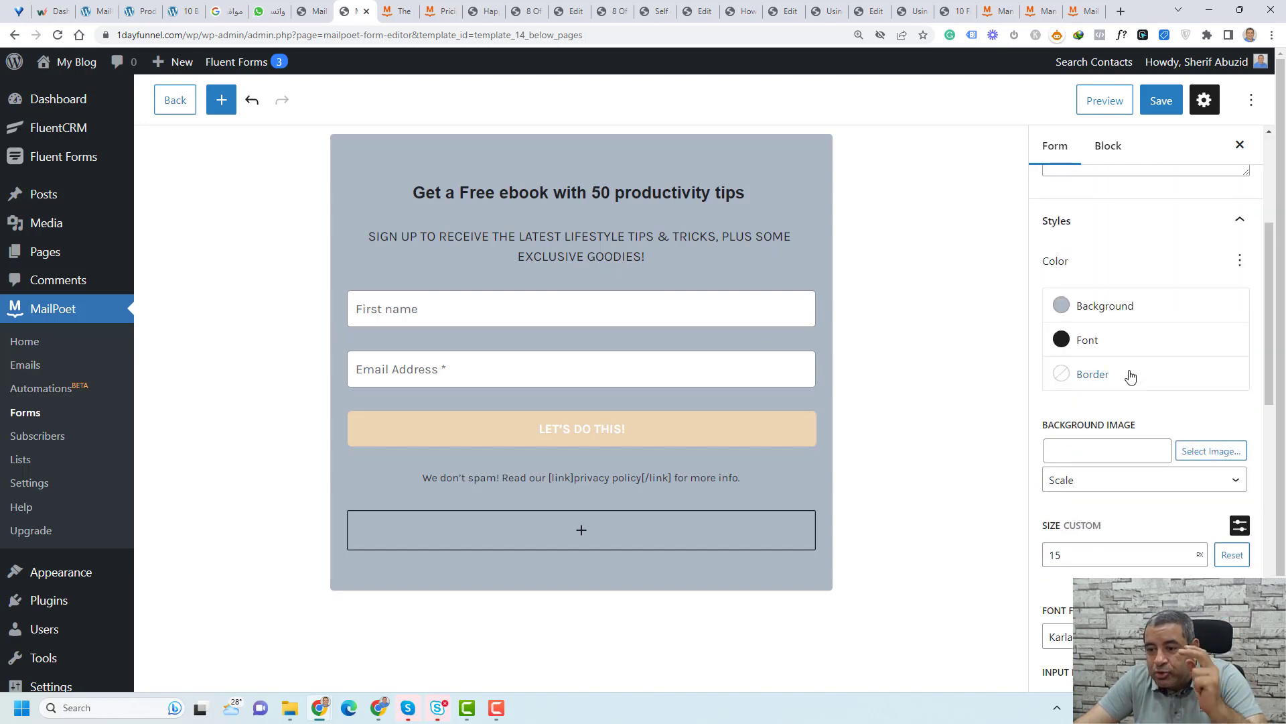
{"action": "scroll", "coordinate": [1131, 377], "scroll_direction": "up", "scroll_amount": 4}
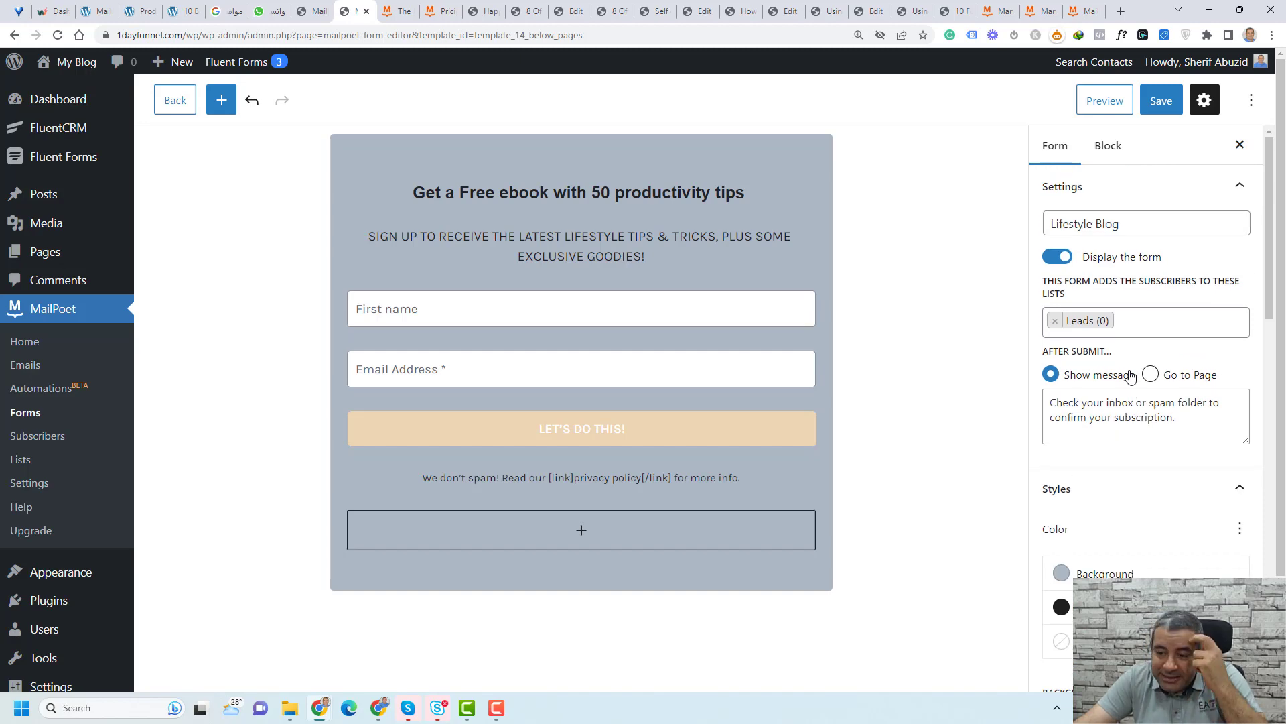
{"action": "scroll", "coordinate": [1131, 378], "scroll_direction": "down", "scroll_amount": 10}
{"action": "scroll", "coordinate": [1131, 378], "scroll_direction": "up", "scroll_amount": 6}
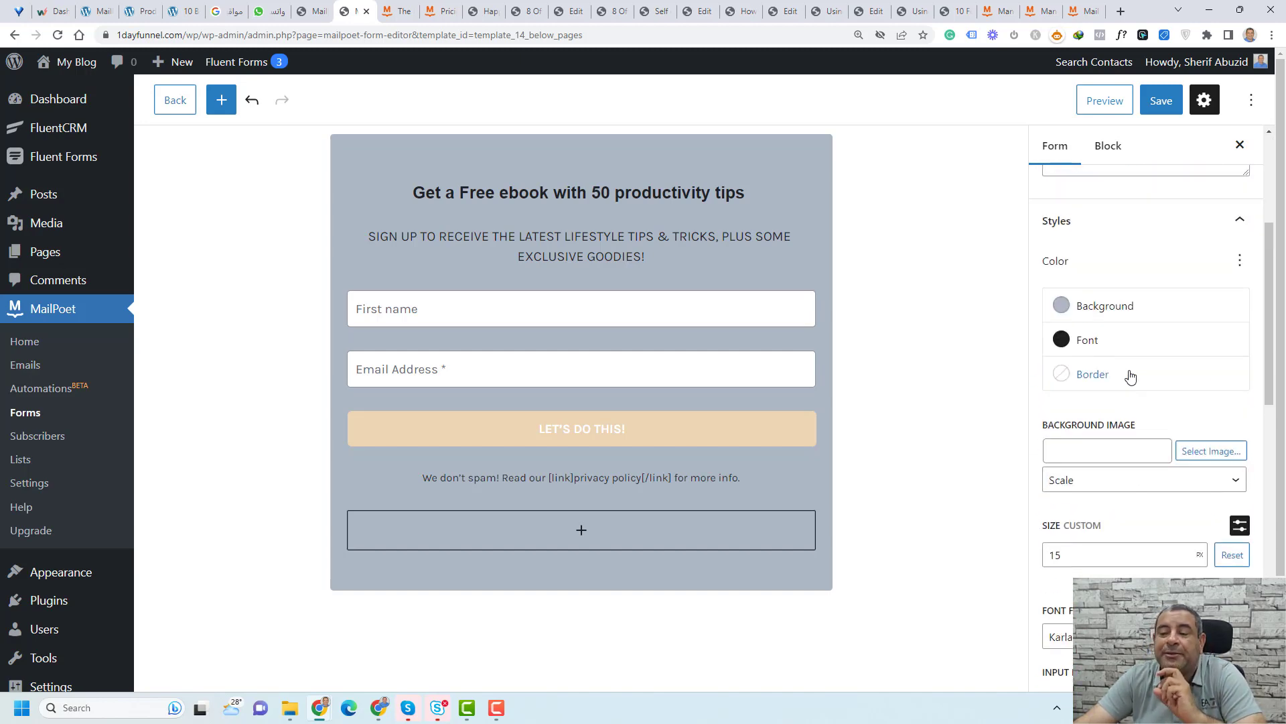
Step: Set the form's Below pages placement to display on all posts/products, and save the form
{"action": "scroll", "coordinate": [1131, 377], "scroll_direction": "up", "scroll_amount": 4}
{"action": "left_click", "coordinate": [1098, 191]}
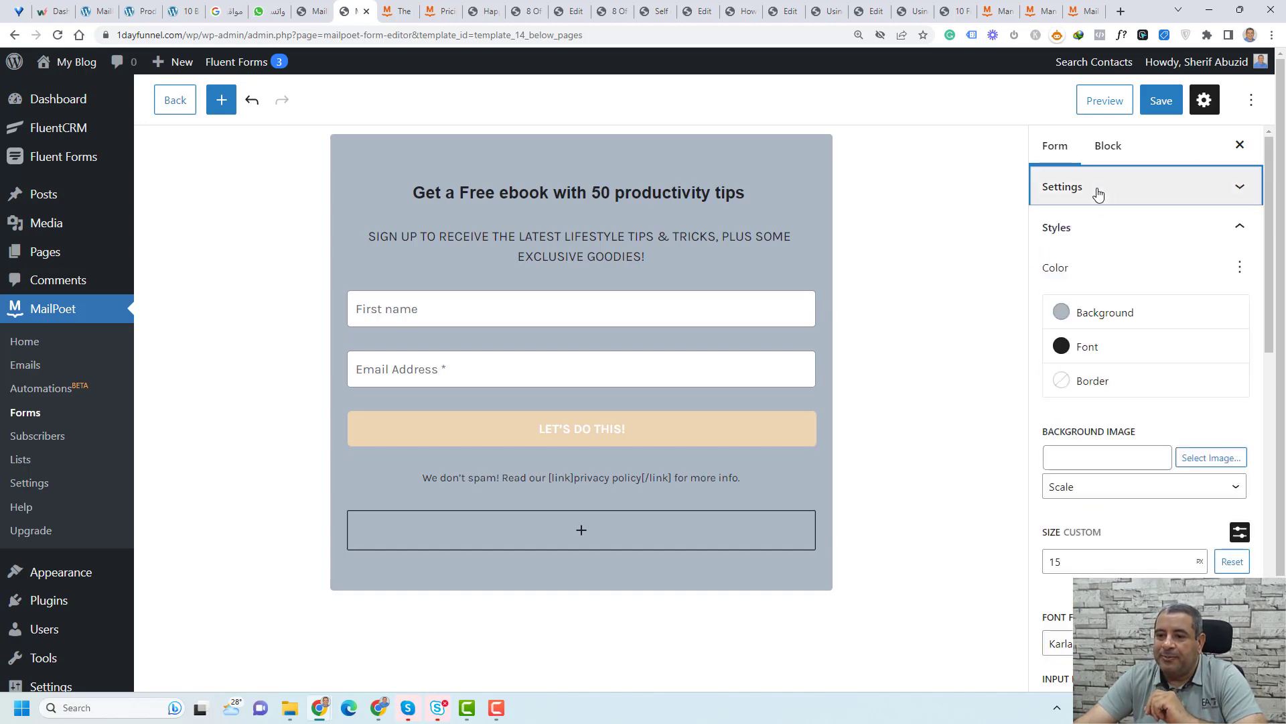
{"action": "left_click", "coordinate": [1137, 234]}
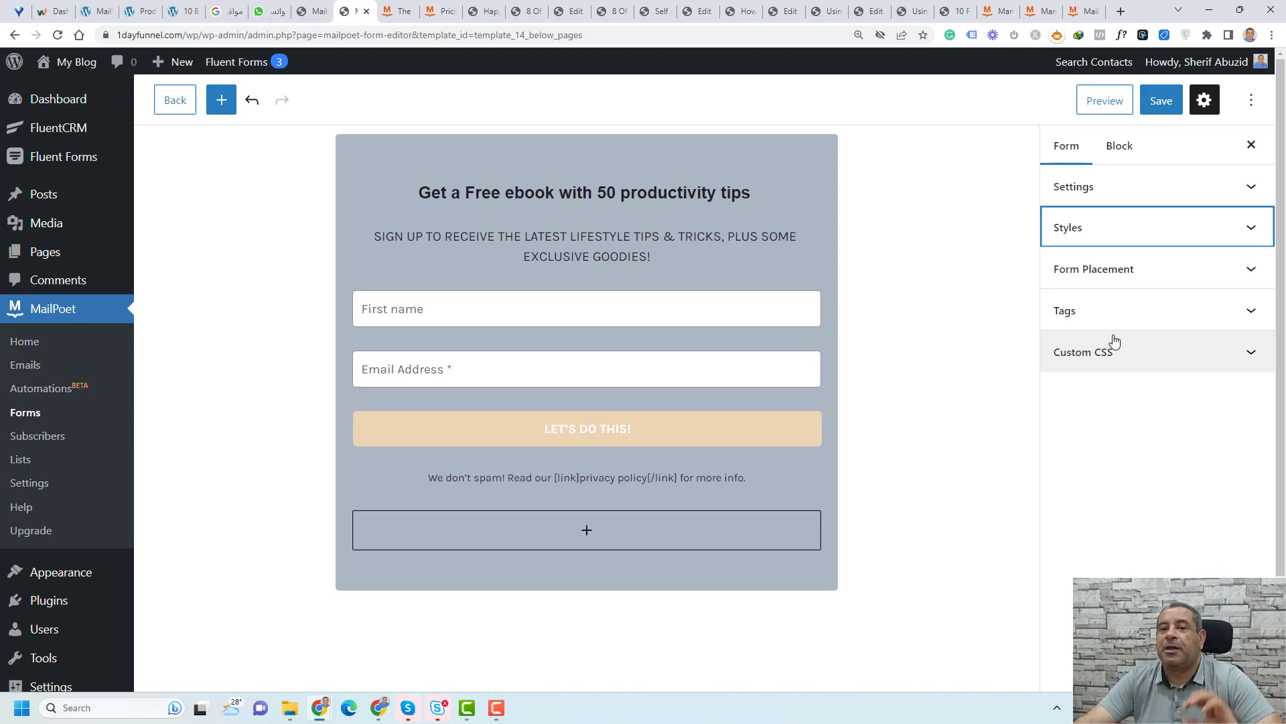
{"action": "left_click", "coordinate": [1075, 272]}
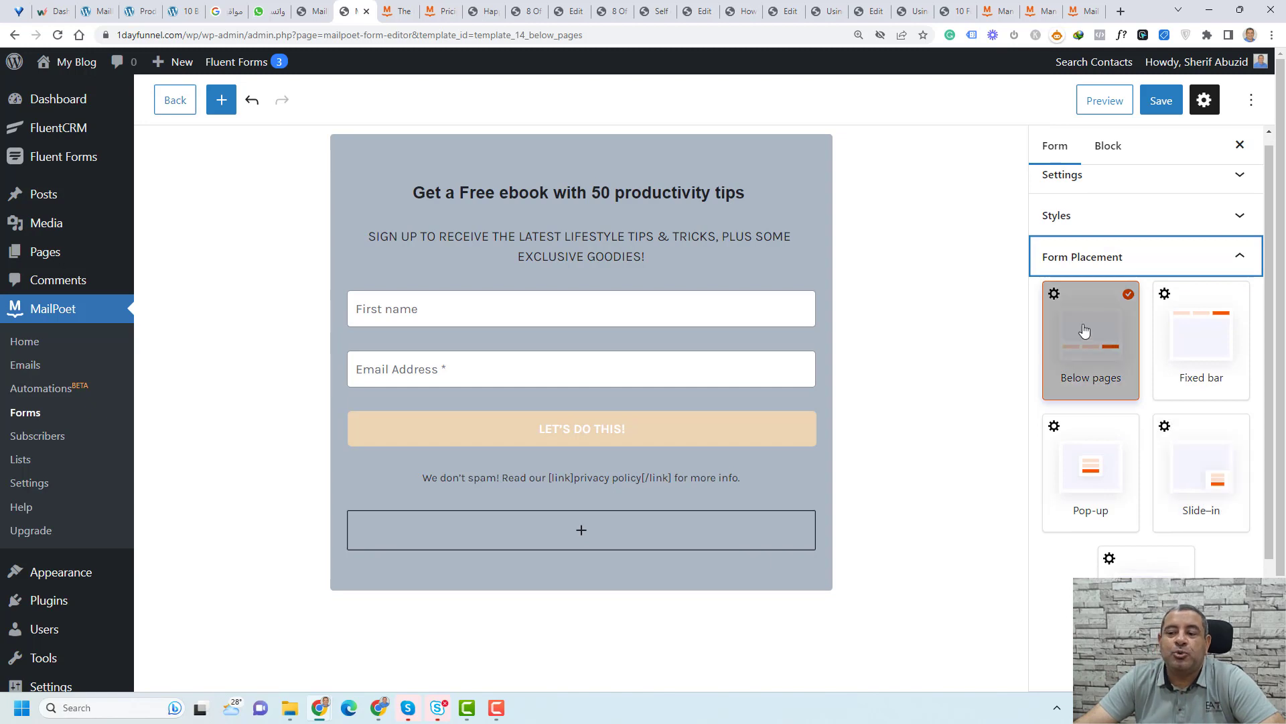
{"action": "left_click", "coordinate": [1054, 294]}
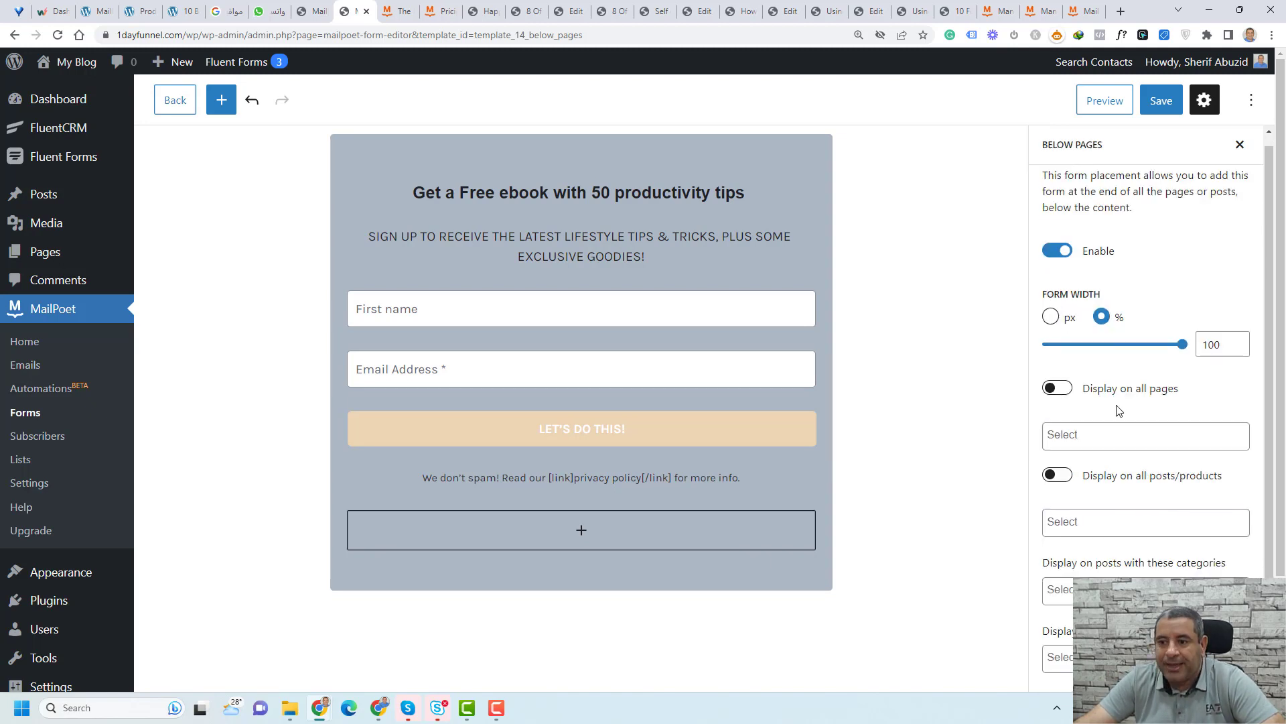
{"action": "scroll", "coordinate": [1119, 410], "scroll_direction": "down", "scroll_amount": 1}
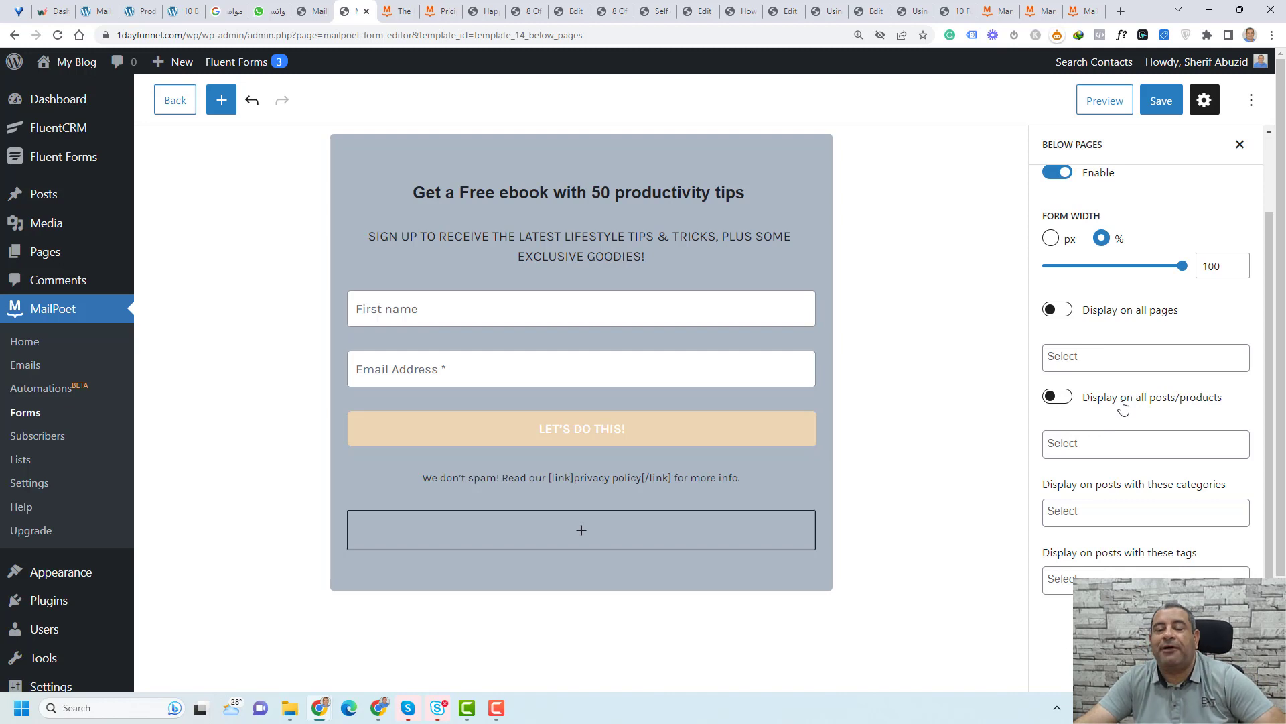
{"action": "left_click", "coordinate": [1065, 397]}
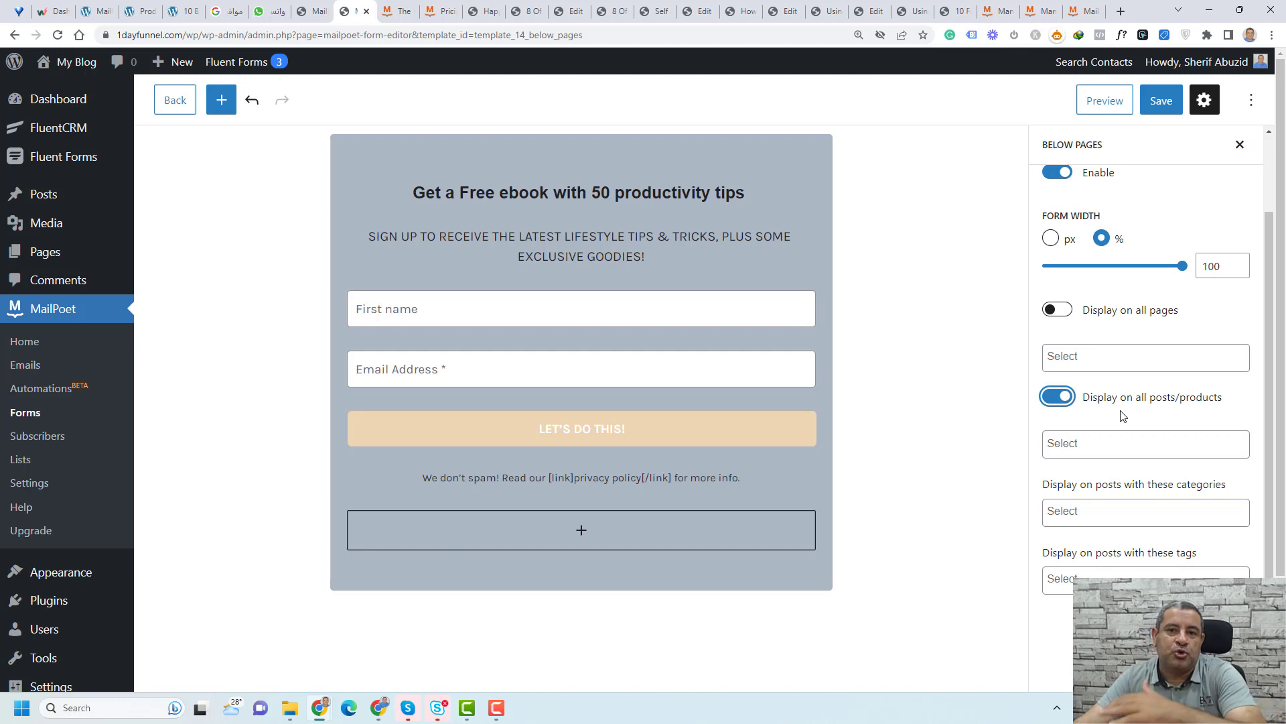
{"action": "scroll", "coordinate": [1123, 416], "scroll_direction": "up", "scroll_amount": 2}
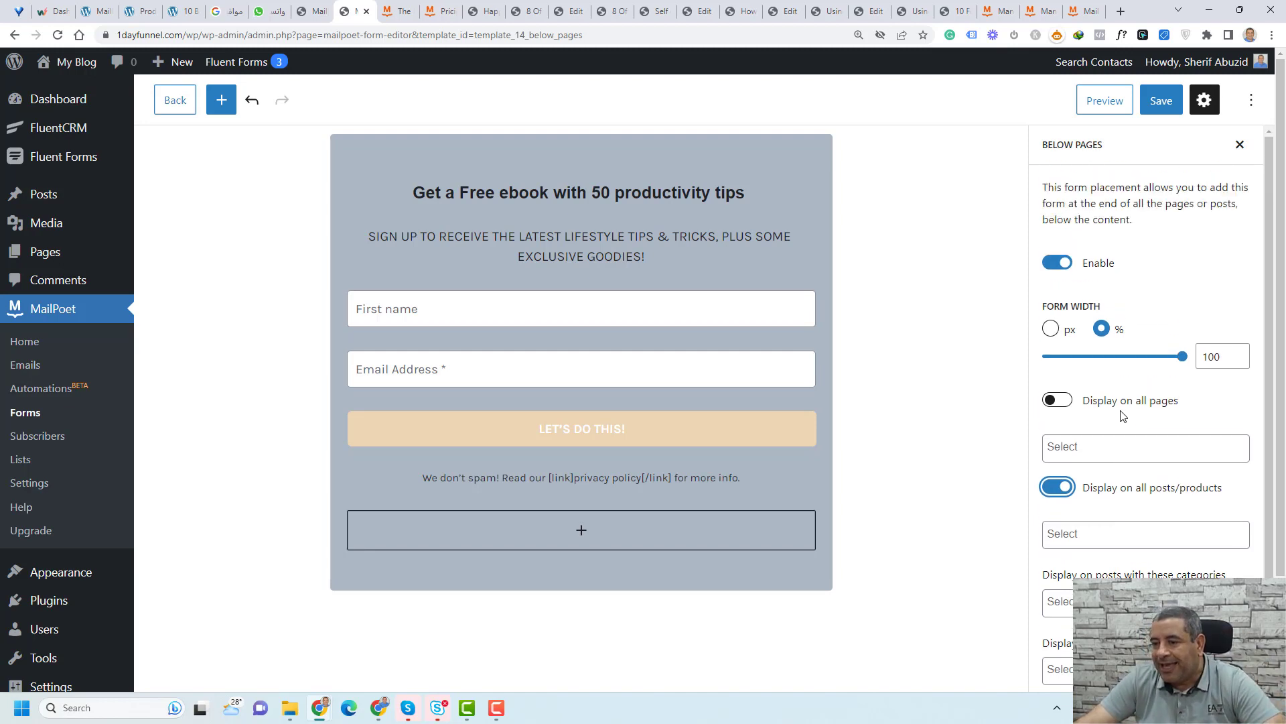
{"action": "left_click", "coordinate": [1161, 101]}
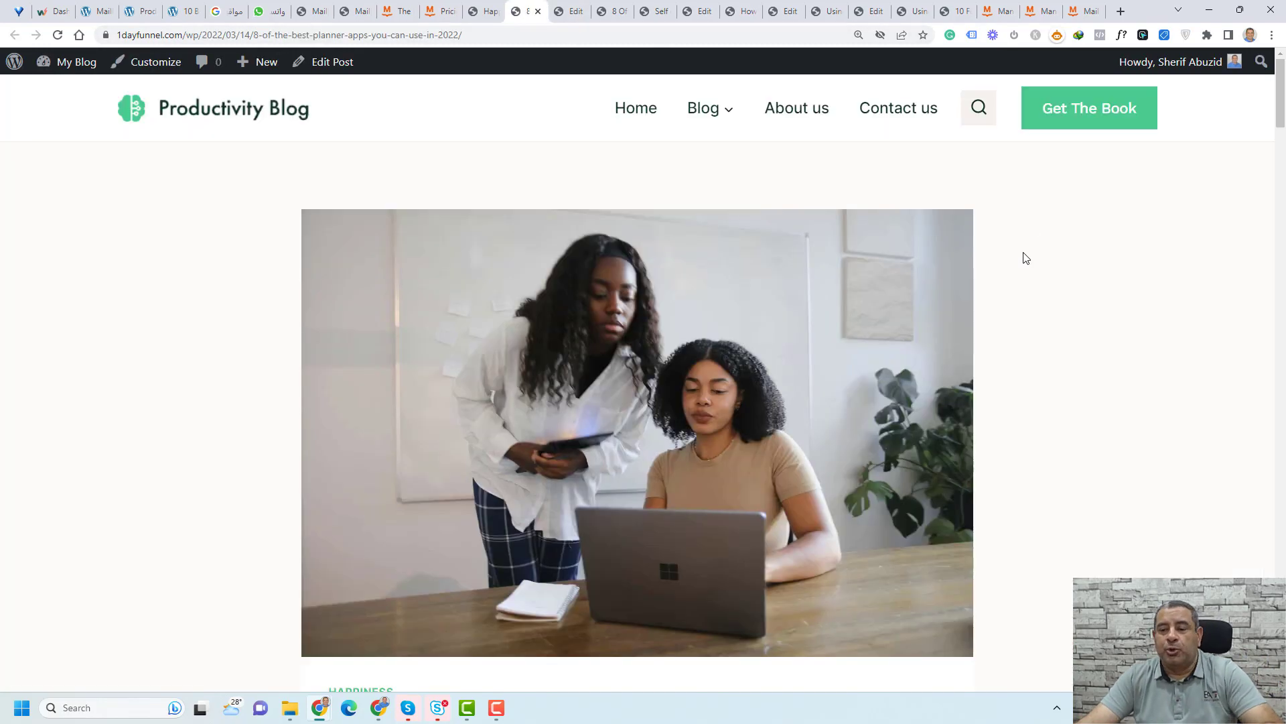
Step: Check the signup form at the end of the published "8 Of The Best Planner Apps You Can Use In 2022" post
{"action": "scroll", "coordinate": [1023, 258], "scroll_direction": "down", "scroll_amount": 7}
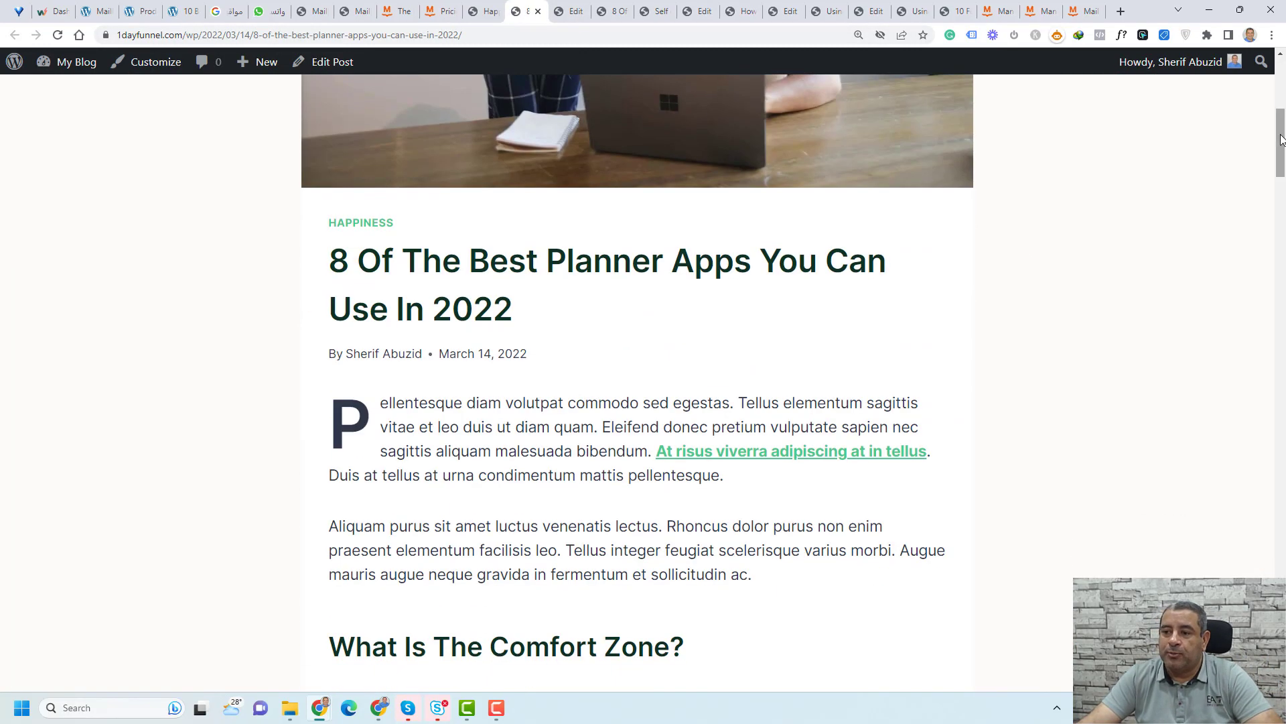
{"action": "left_click_drag", "start_coordinate": [1281, 143], "coordinate": [1280, 570]}
{"action": "scroll", "coordinate": [461, 415], "scroll_direction": "up", "scroll_amount": 7}
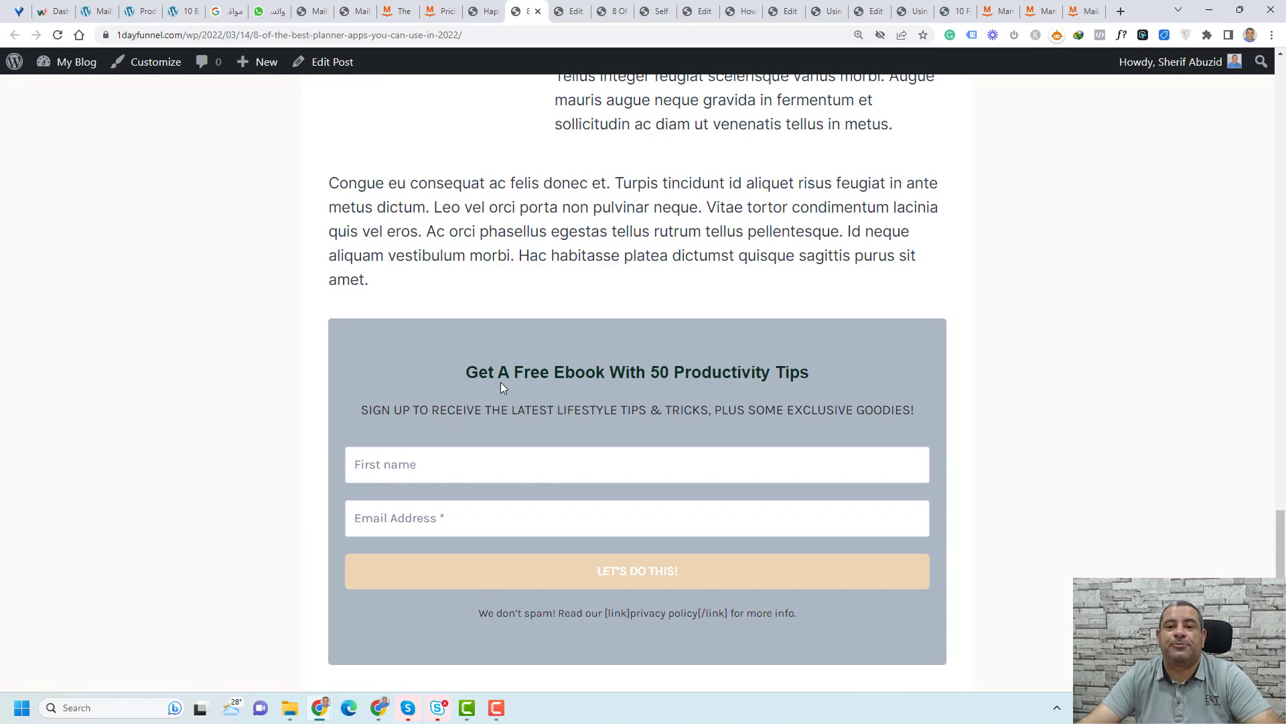
Step: Examine the signup form at the end and within the content of the published "Self Discipline: Ultimate Guide For 2022" post
{"action": "left_click", "coordinate": [655, 12]}
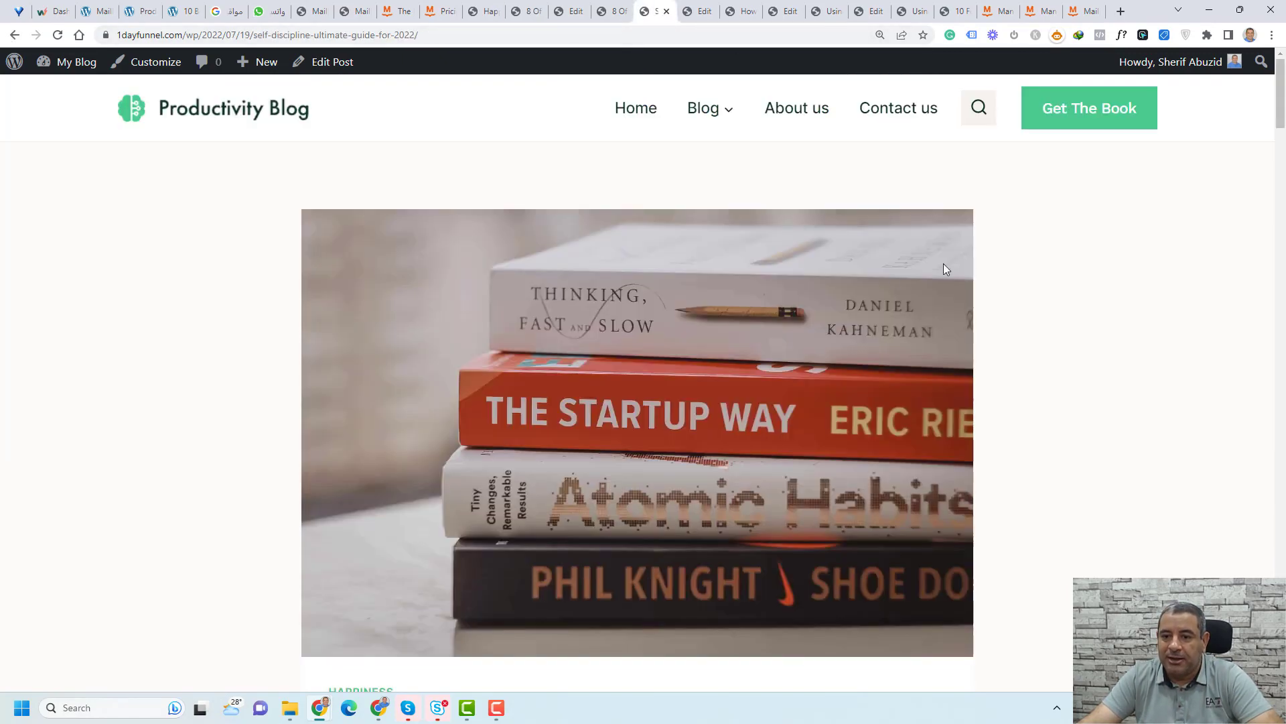
{"action": "scroll", "coordinate": [947, 271], "scroll_direction": "down", "scroll_amount": 6}
{"action": "left_click_drag", "start_coordinate": [1280, 147], "coordinate": [1283, 569]}
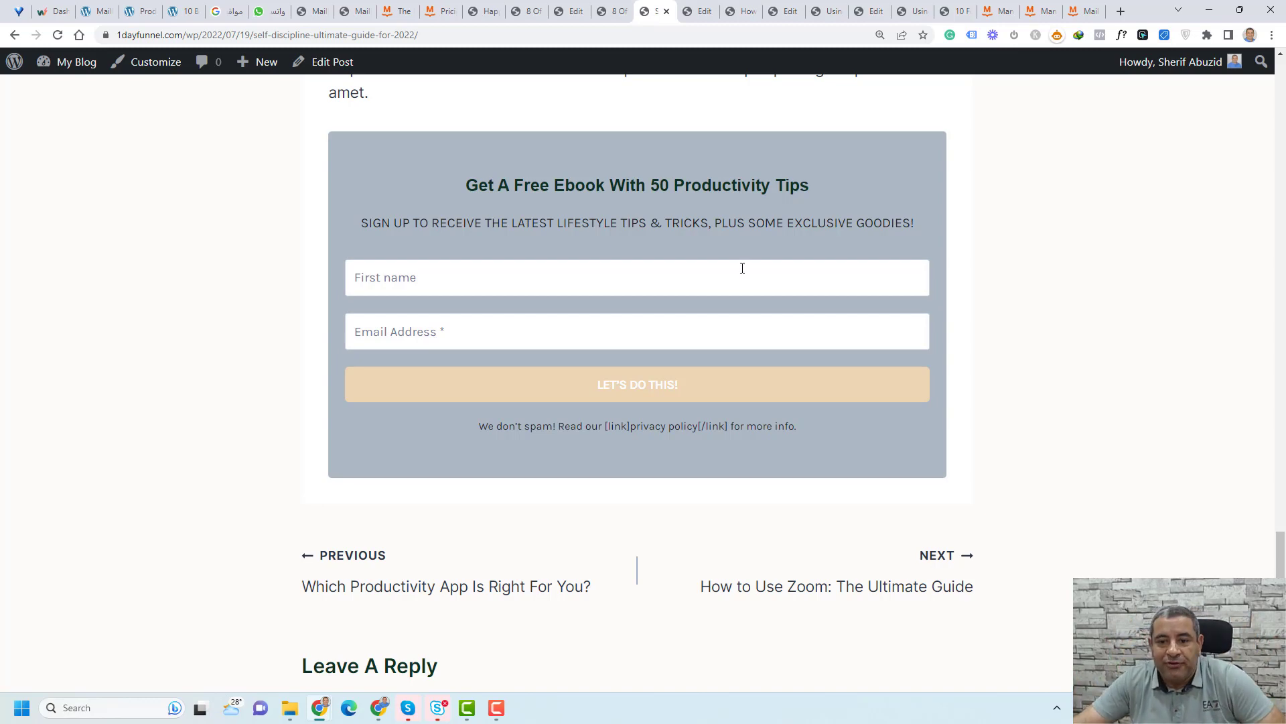
{"action": "scroll", "coordinate": [697, 235], "scroll_direction": "up", "scroll_amount": 15}
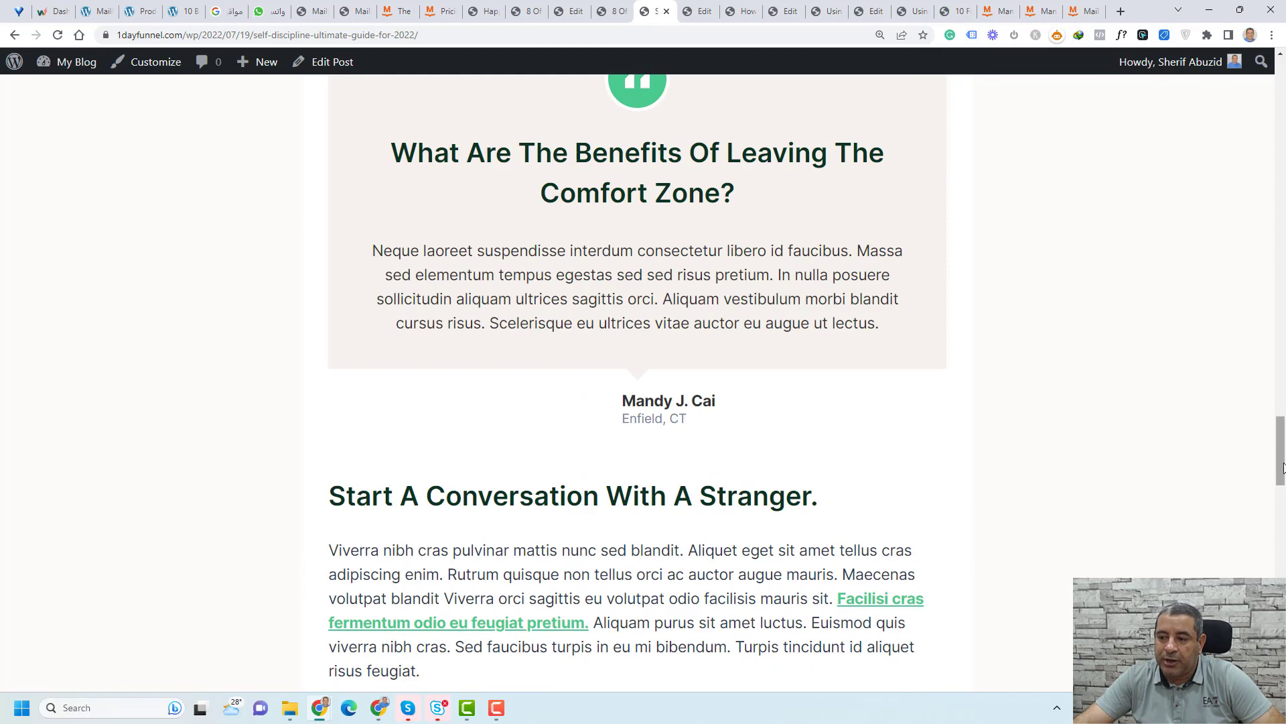
{"action": "left_click_drag", "start_coordinate": [1278, 455], "coordinate": [1283, 144]}
{"action": "scroll", "coordinate": [1123, 218], "scroll_direction": "up", "scroll_amount": 4}
{"action": "scroll", "coordinate": [967, 336], "scroll_direction": "down", "scroll_amount": 5}
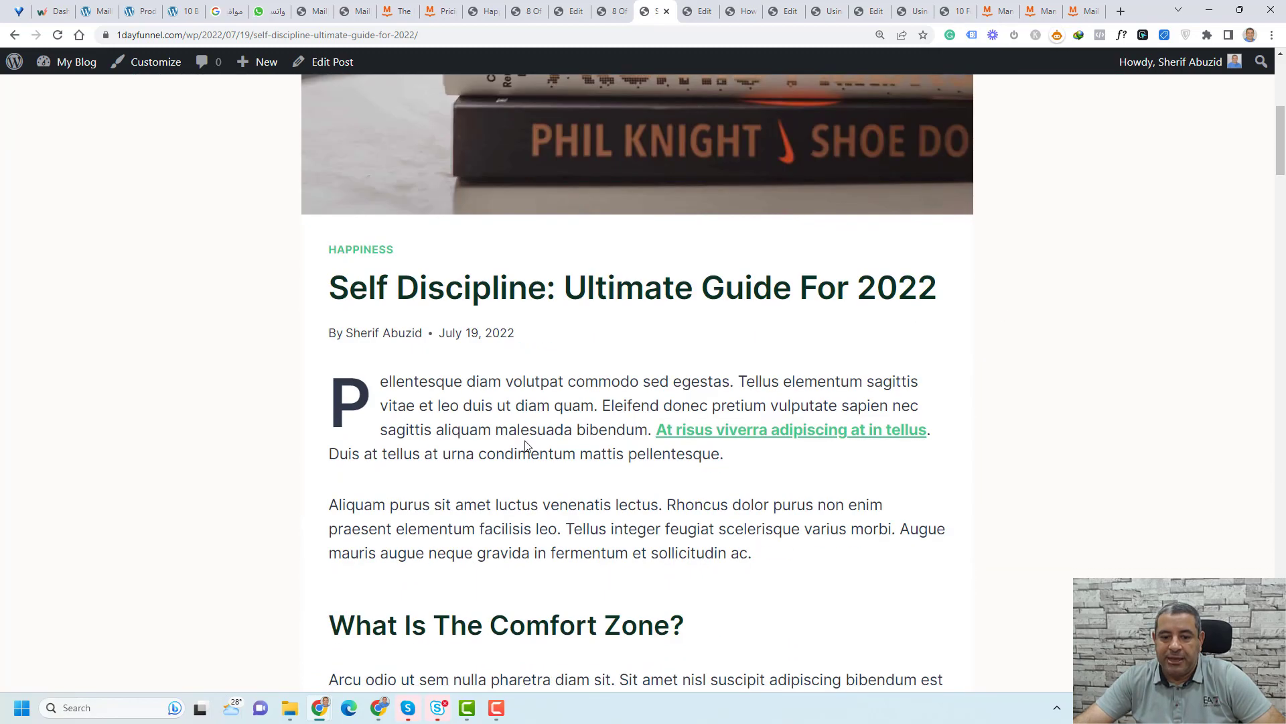
{"action": "scroll", "coordinate": [527, 445], "scroll_direction": "down", "scroll_amount": 5}
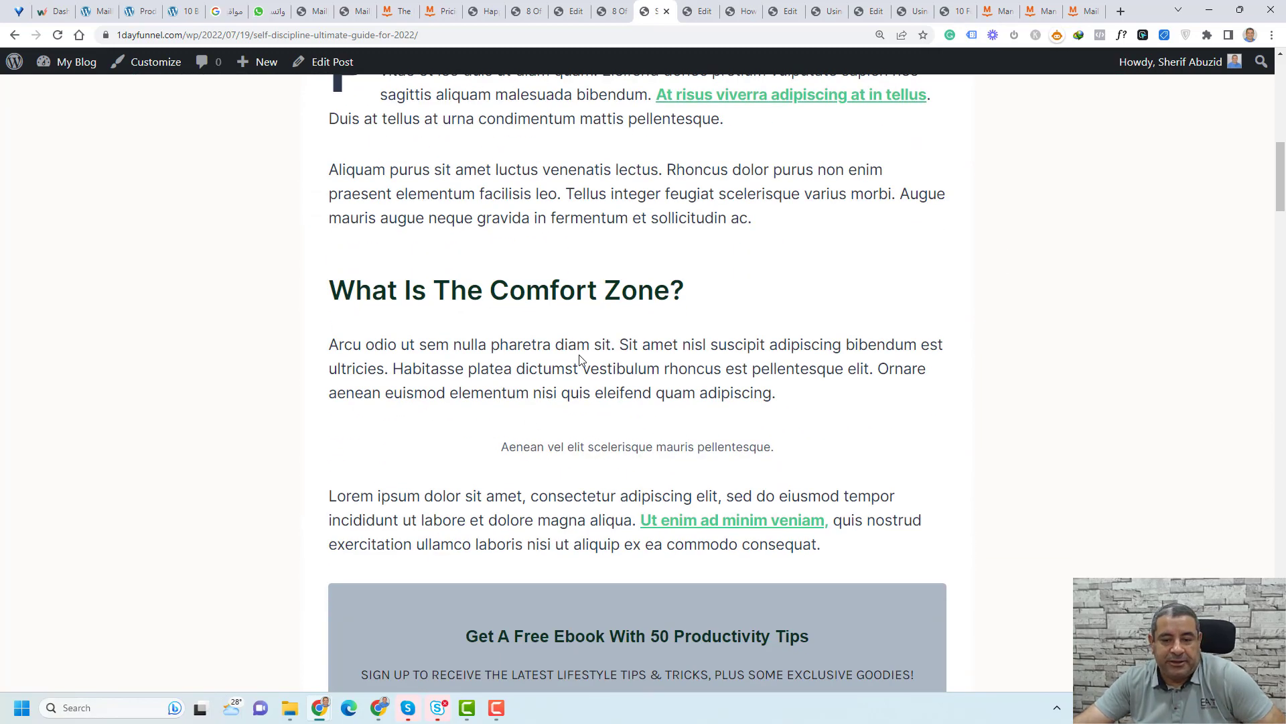
{"action": "scroll", "coordinate": [580, 362], "scroll_direction": "up", "scroll_amount": 3}
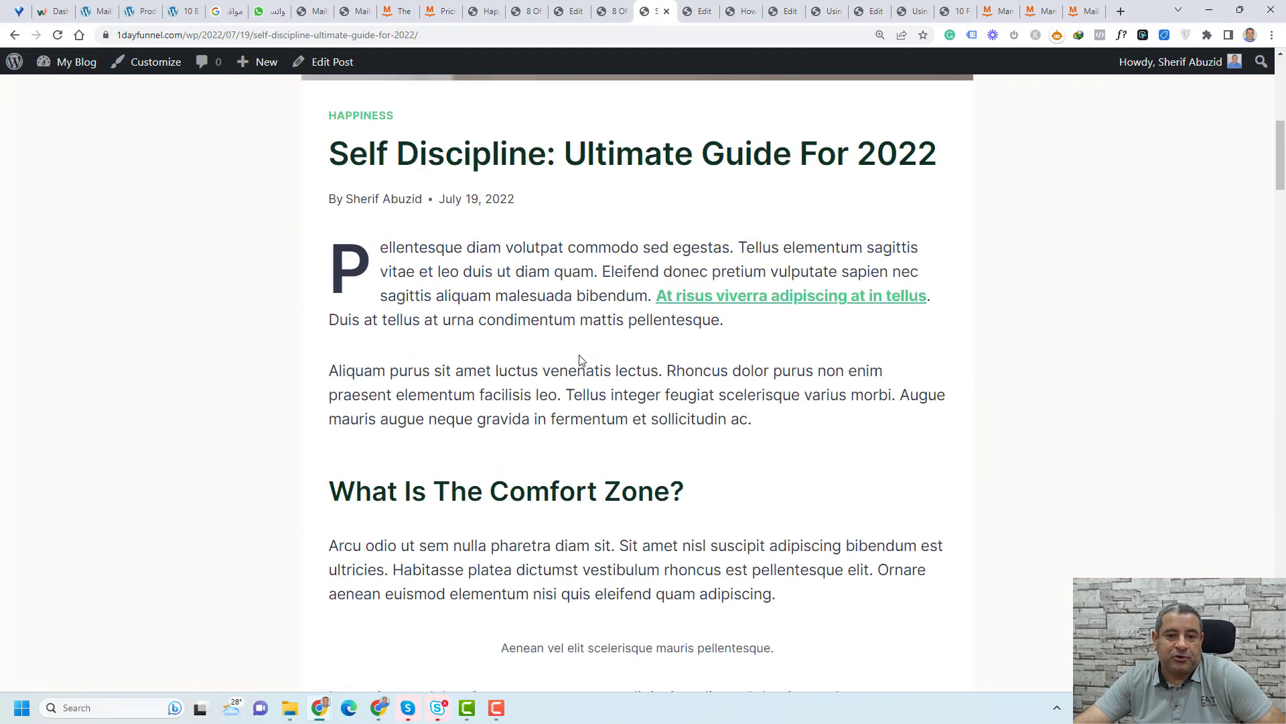
Step: Return to the MailPoet form editor and copy the form's shortcode [mailpoet_form id="1"] from the Shortcode & other placement
{"action": "left_click", "coordinate": [355, 13]}
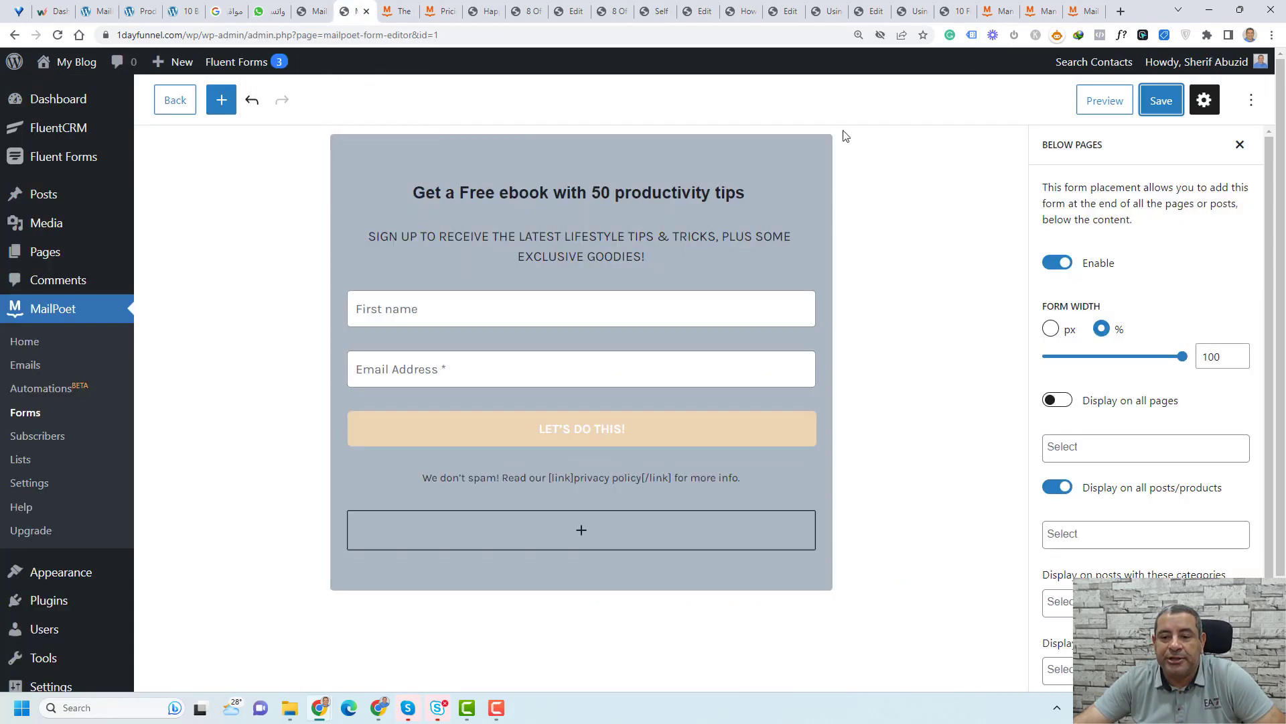
{"action": "left_click", "coordinate": [1240, 145]}
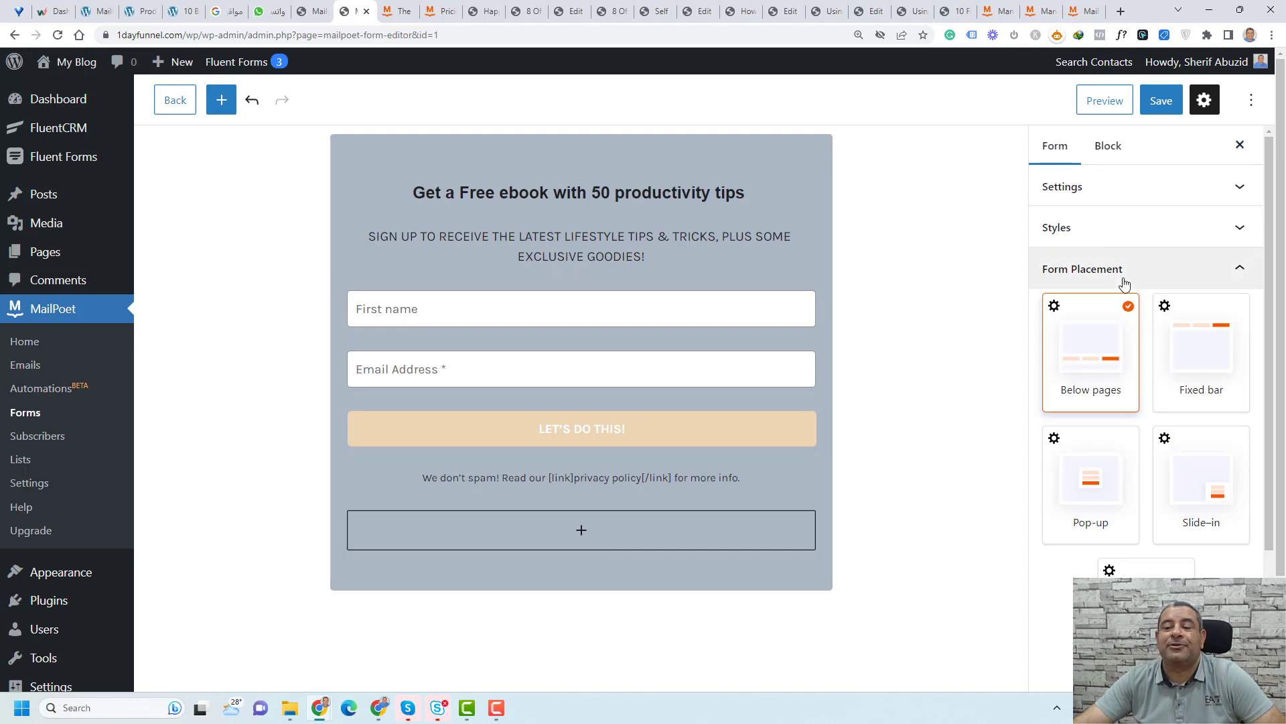
{"action": "scroll", "coordinate": [1099, 493], "scroll_direction": "down", "scroll_amount": 3}
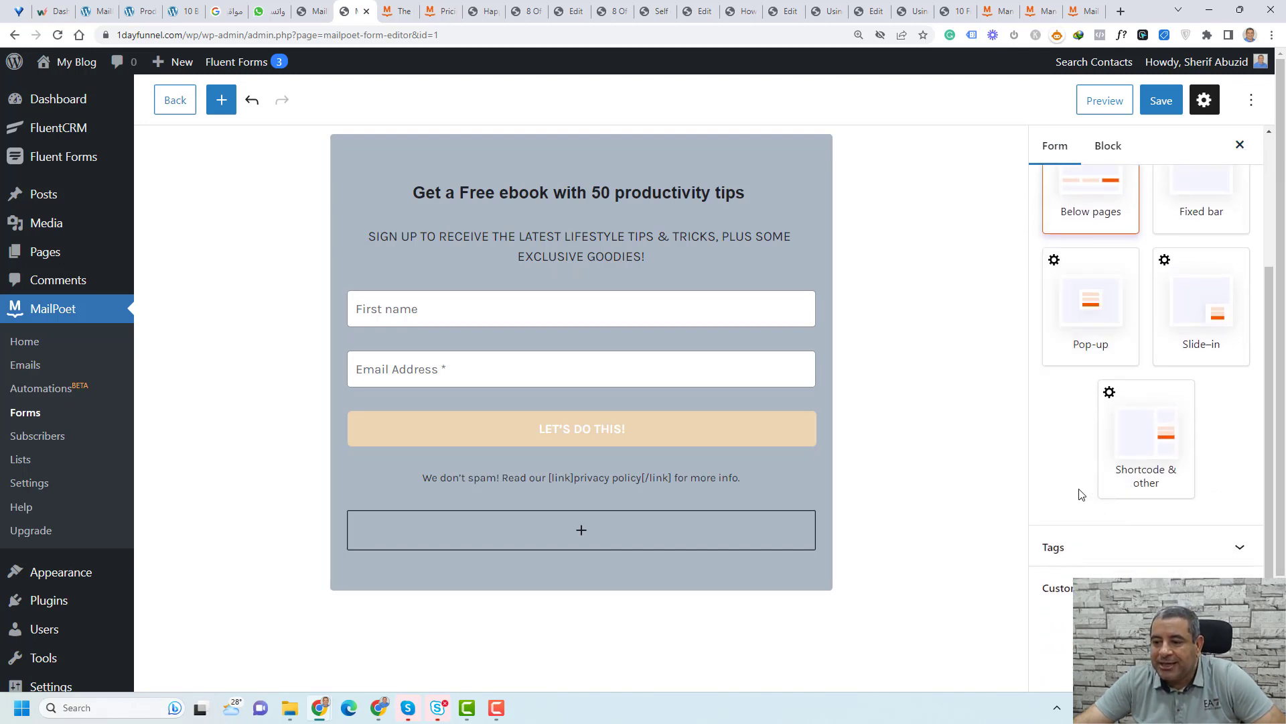
{"action": "left_click", "coordinate": [1148, 462]}
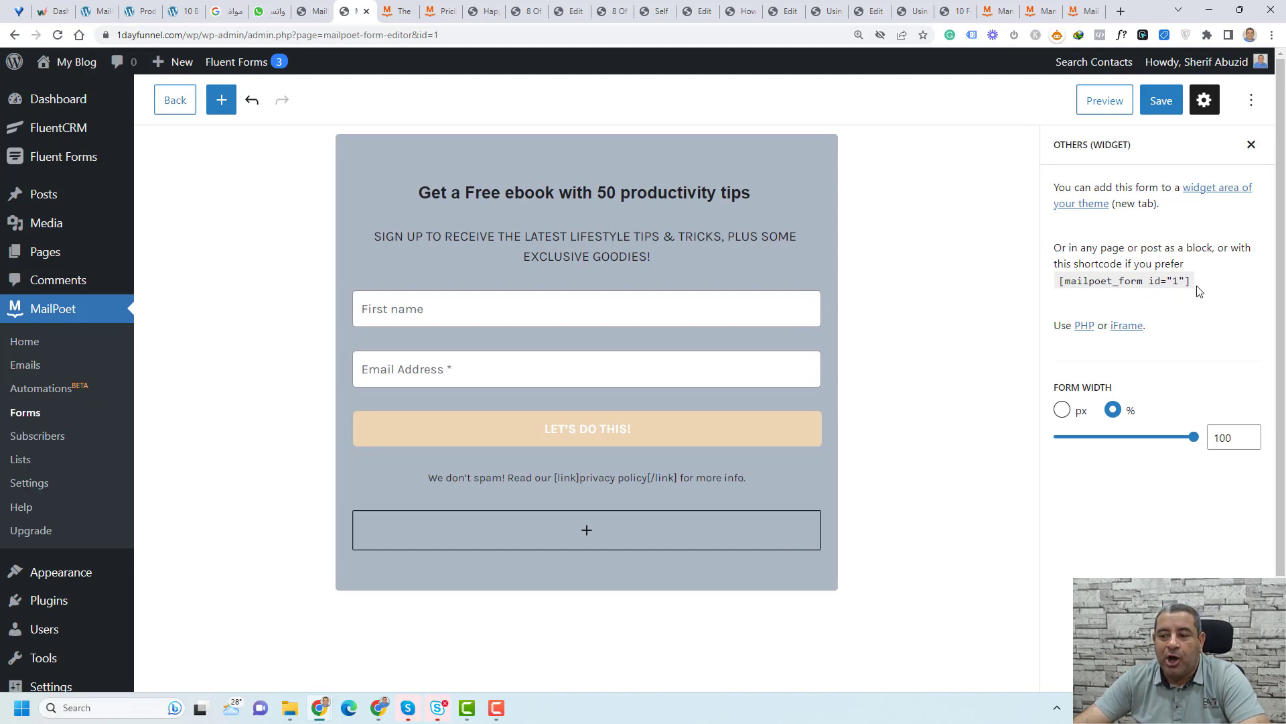
{"action": "left_click_drag", "start_coordinate": [1196, 287], "coordinate": [1060, 285]}
{"action": "right_click", "coordinate": [1066, 286]}
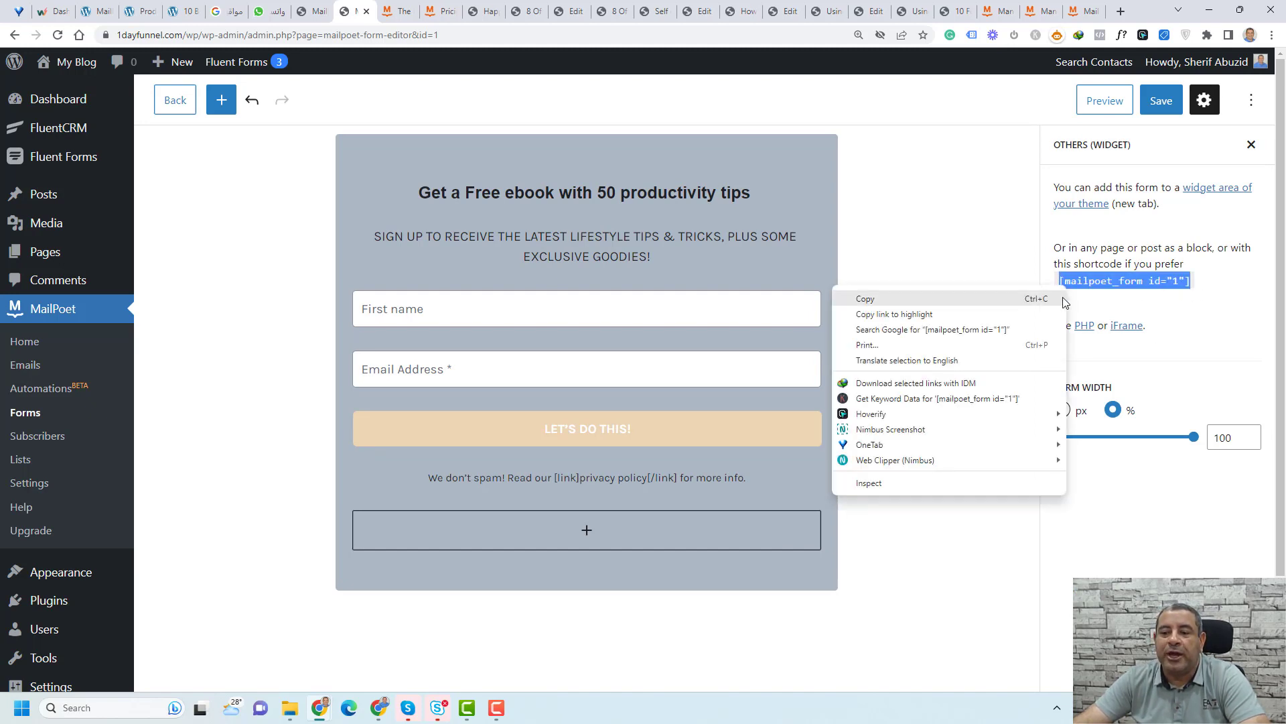
{"action": "left_click", "coordinate": [1065, 299]}
Step: Go to the published post on creating a productivity plan for the year and open it for editing in a new tab
{"action": "left_click", "coordinate": [744, 11]}
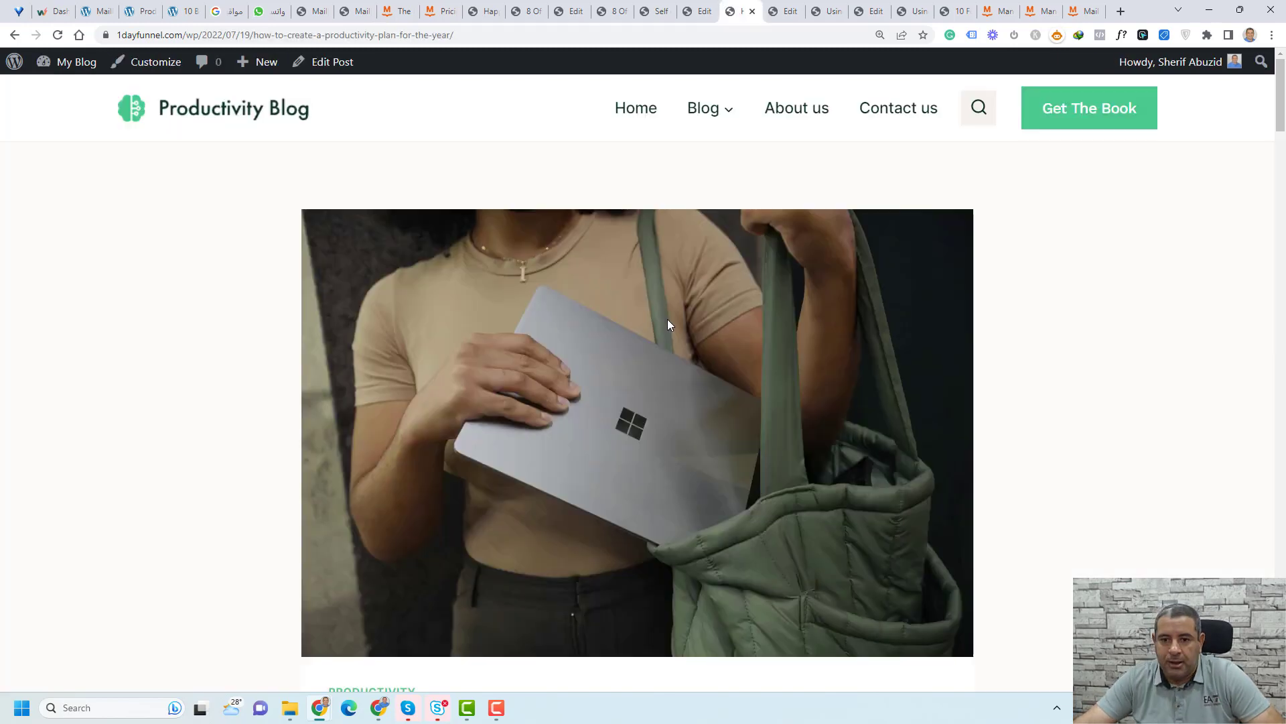
{"action": "scroll", "coordinate": [668, 324], "scroll_direction": "down", "scroll_amount": 12}
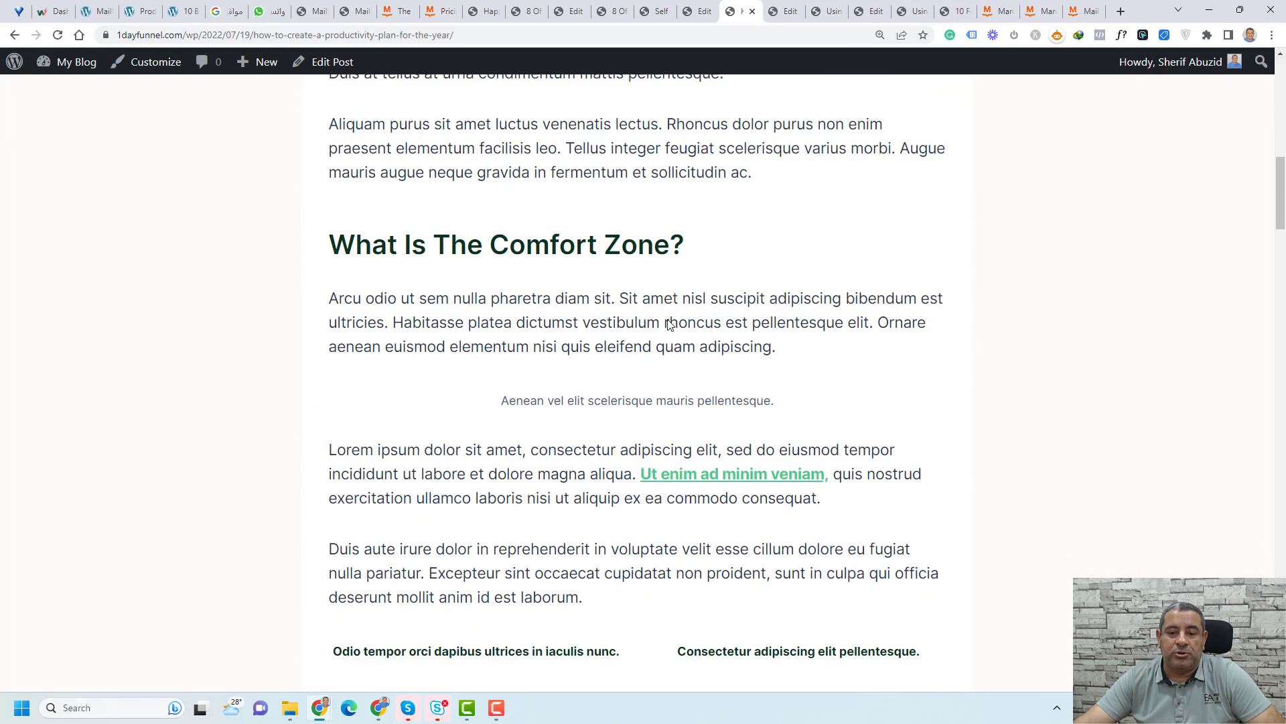
{"action": "scroll", "coordinate": [669, 324], "scroll_direction": "up", "scroll_amount": 2}
{"action": "scroll", "coordinate": [669, 326], "scroll_direction": "down", "scroll_amount": 2}
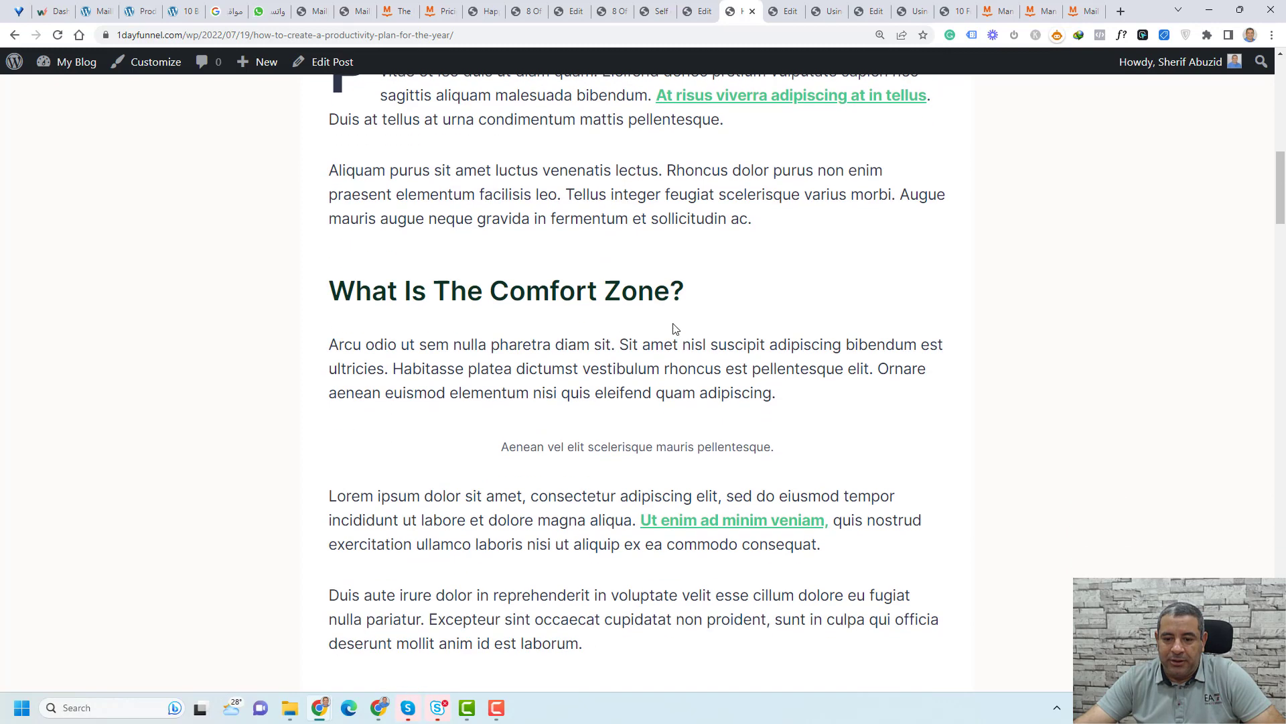
{"action": "double_click", "coordinate": [669, 325]}
{"action": "left_click", "coordinate": [668, 325]}
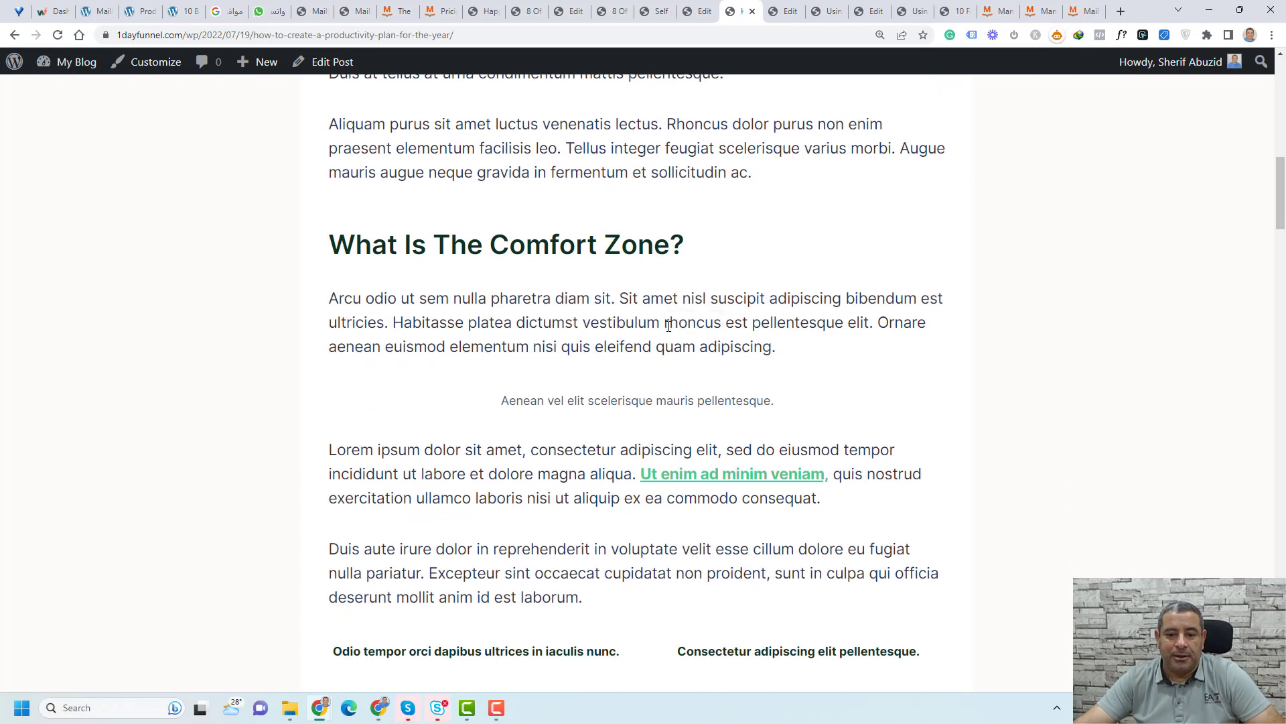
{"action": "right_click", "coordinate": [327, 67]}
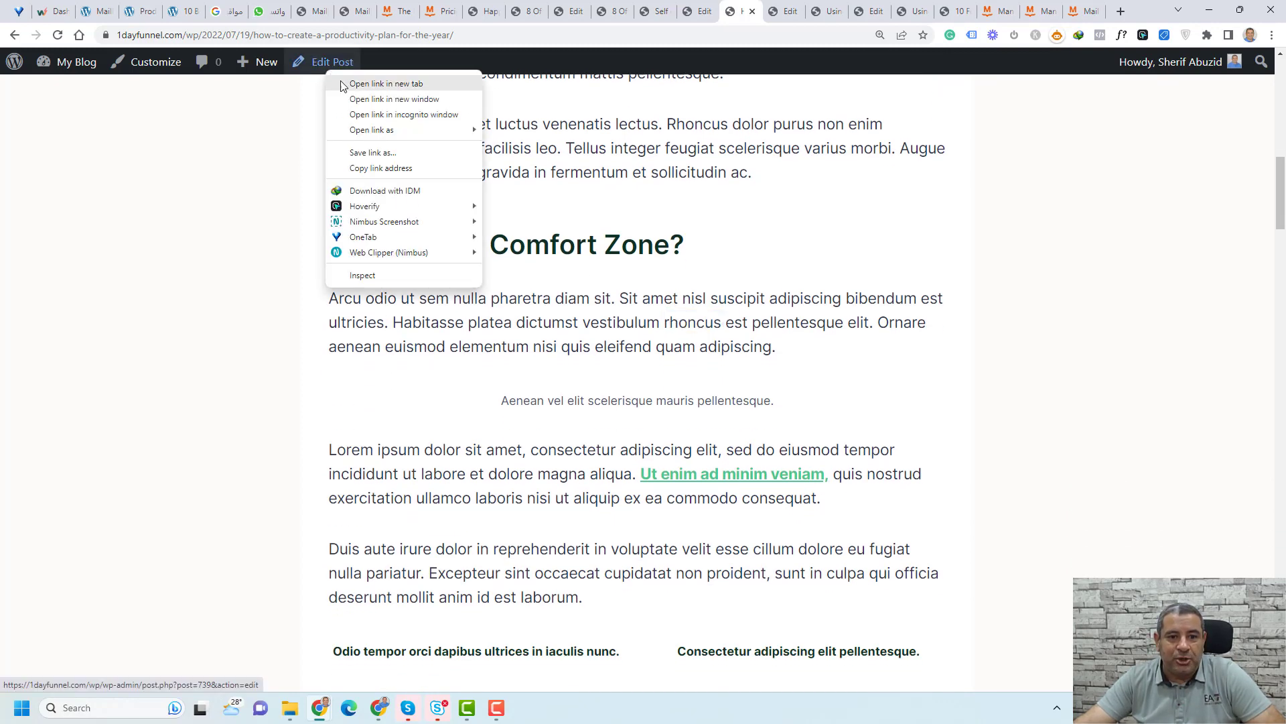
{"action": "left_click", "coordinate": [386, 84]}
{"action": "key", "text": "ctrl+Tab"}
Step: Add a Shortcode block containing [mailpoet_form id="1"] after the first paragraph under "What Is The Comfort Zone?" and update the post
{"action": "left_click", "coordinate": [679, 315]}
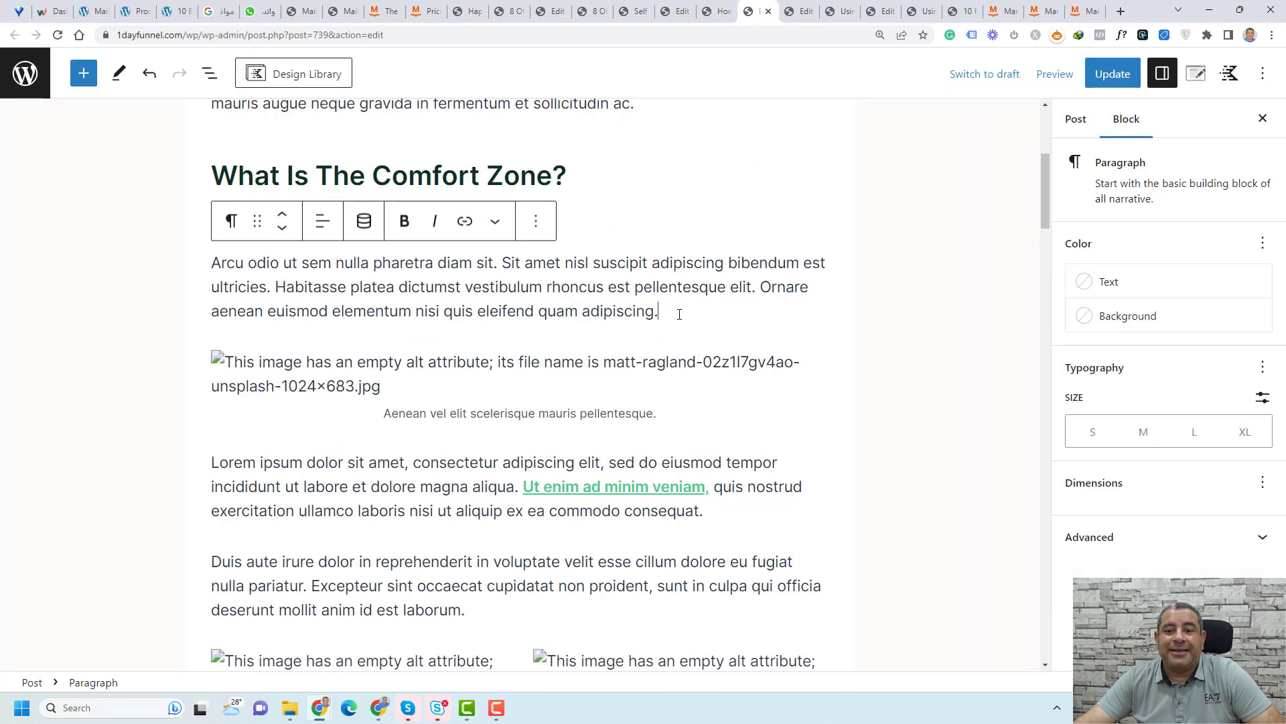
{"action": "key", "text": "Return"}
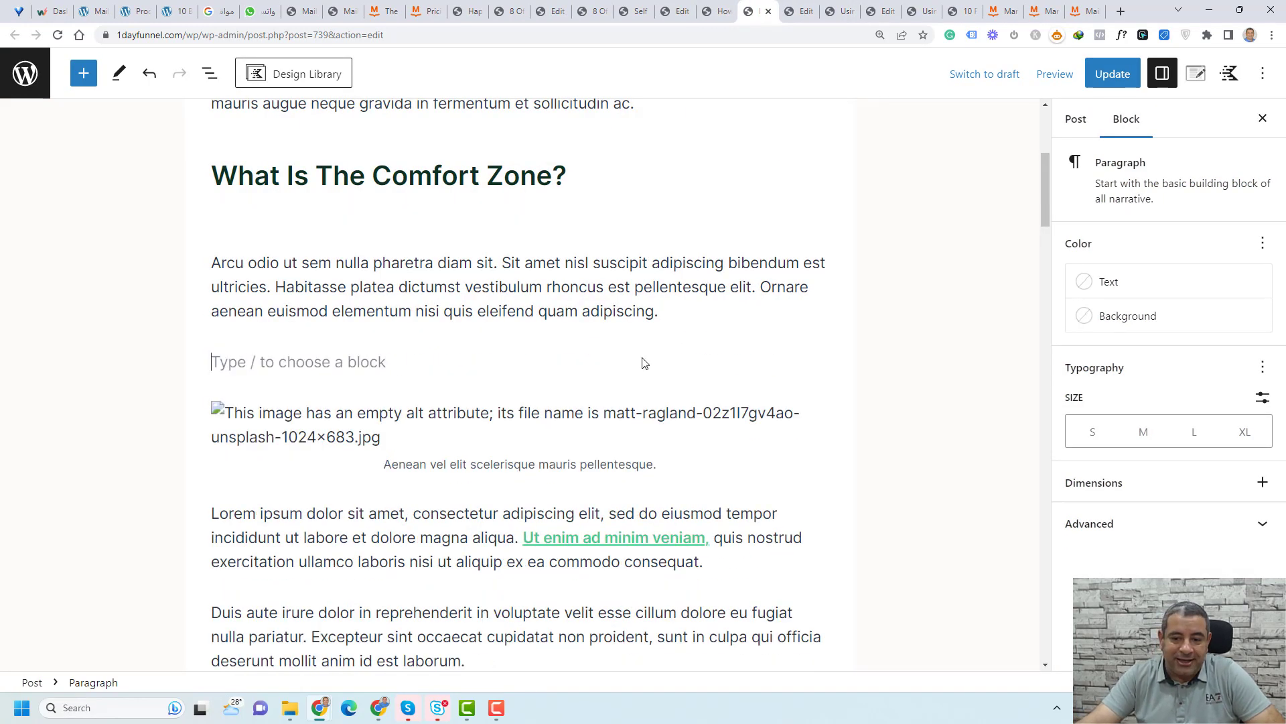
{"action": "left_click", "coordinate": [818, 362]}
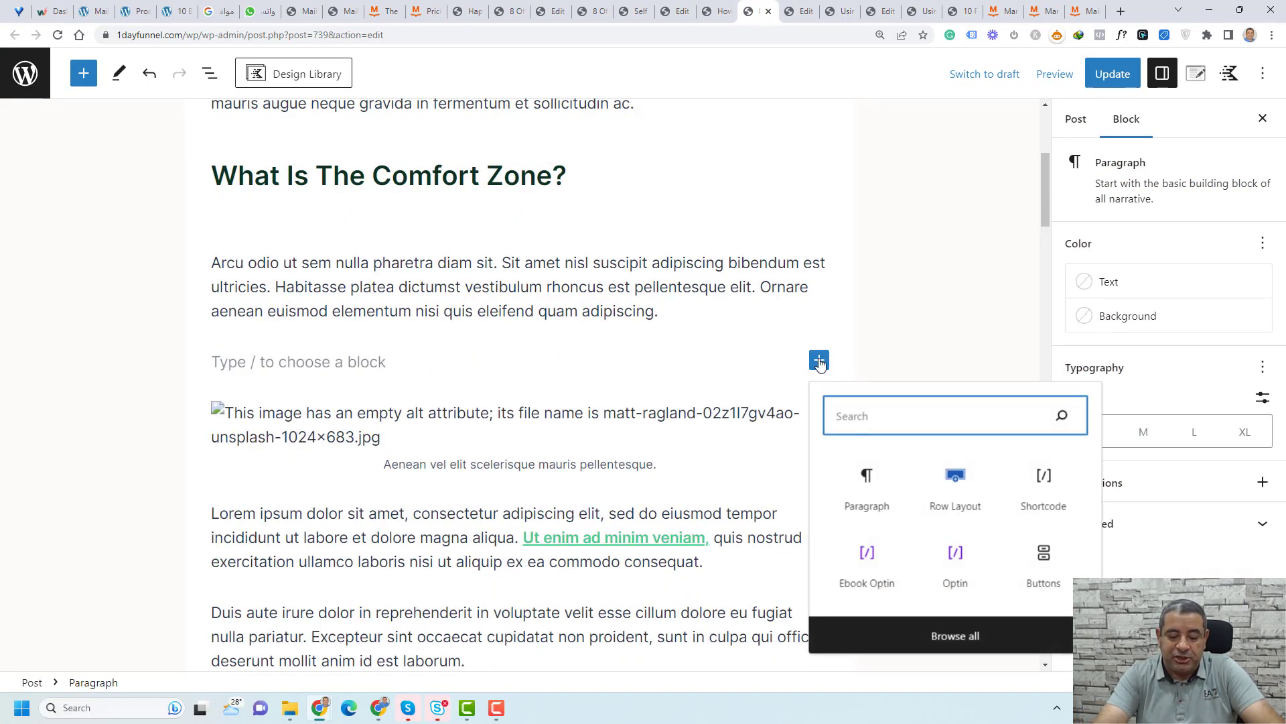
{"action": "type", "text": "sho"}
{"action": "left_click", "coordinate": [867, 479]}
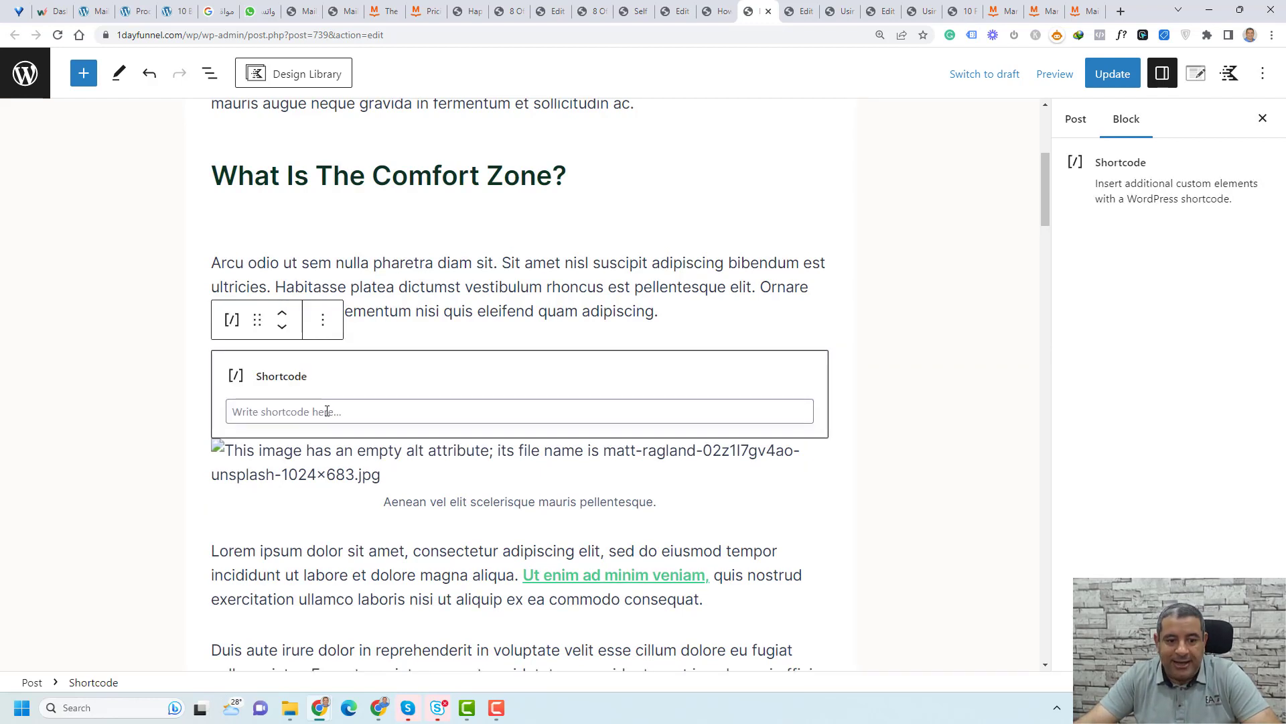
{"action": "key", "text": "ctrl+v"}
{"action": "left_click", "coordinate": [1112, 74]}
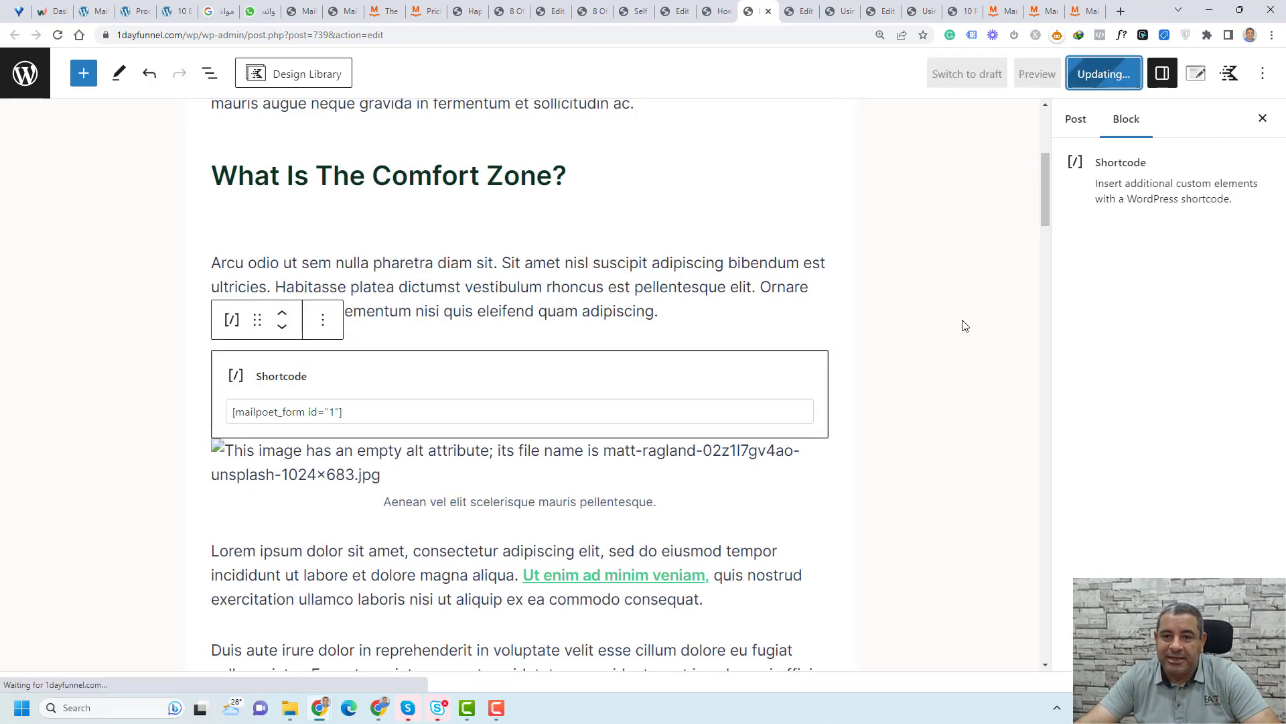
Step: View the updated post in a new tab to check the embedded signup form
{"action": "right_click", "coordinate": [158, 637]}
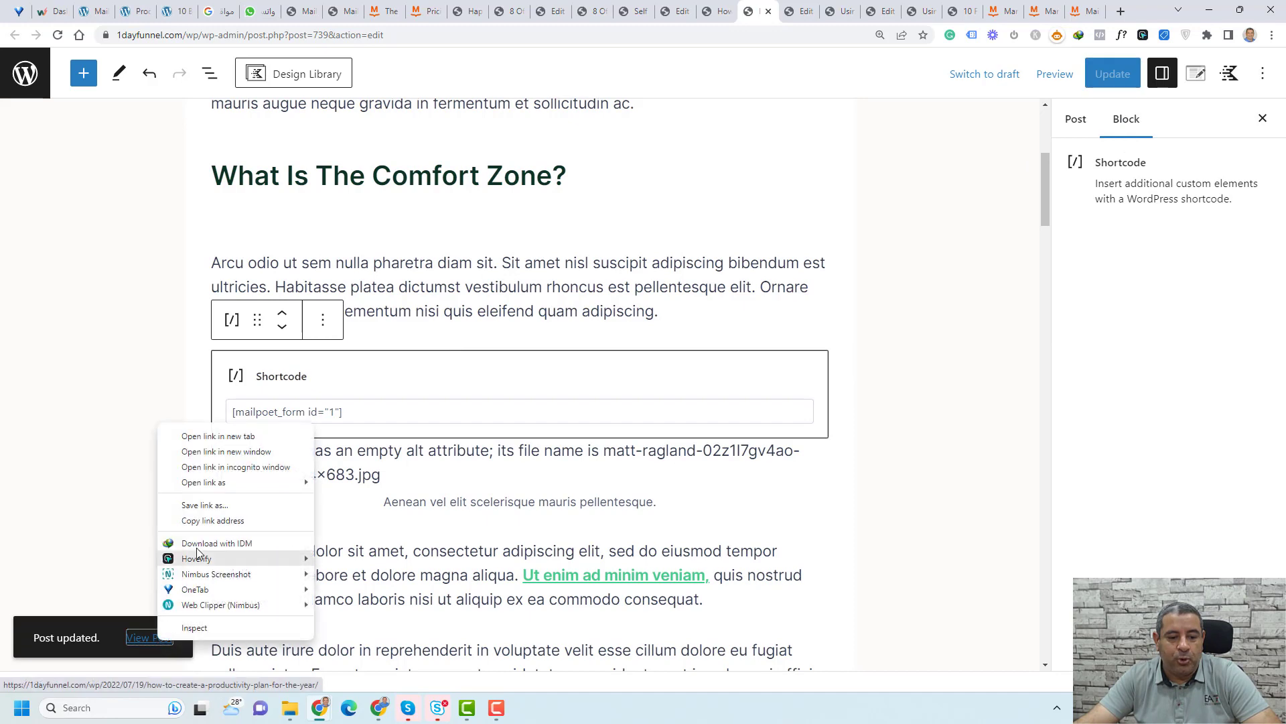
{"action": "left_click", "coordinate": [227, 436]}
{"action": "key", "text": "ctrl+Tab"}
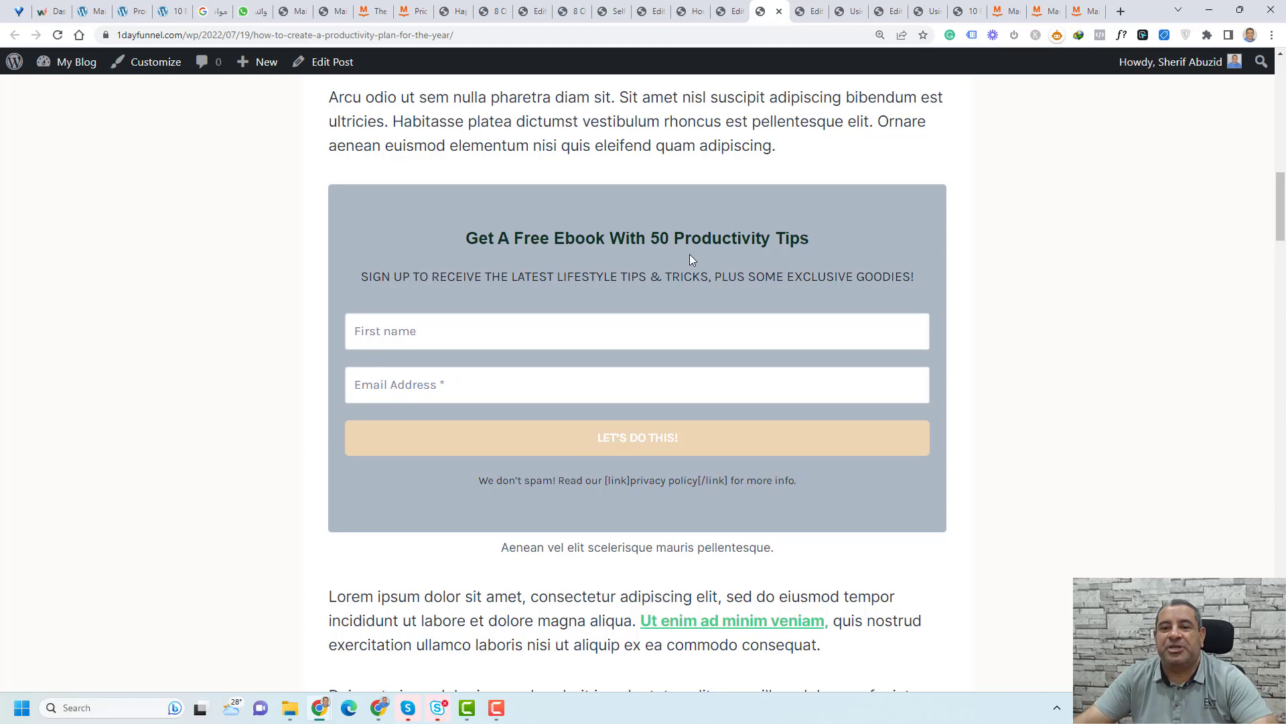
Step: In the self-discipline guide post, create a reusable block named "Free Ebook Opt-in form" from the [mailpoet_form id="1"] Shortcode block and save the changes
{"action": "left_click", "coordinate": [655, 11]}
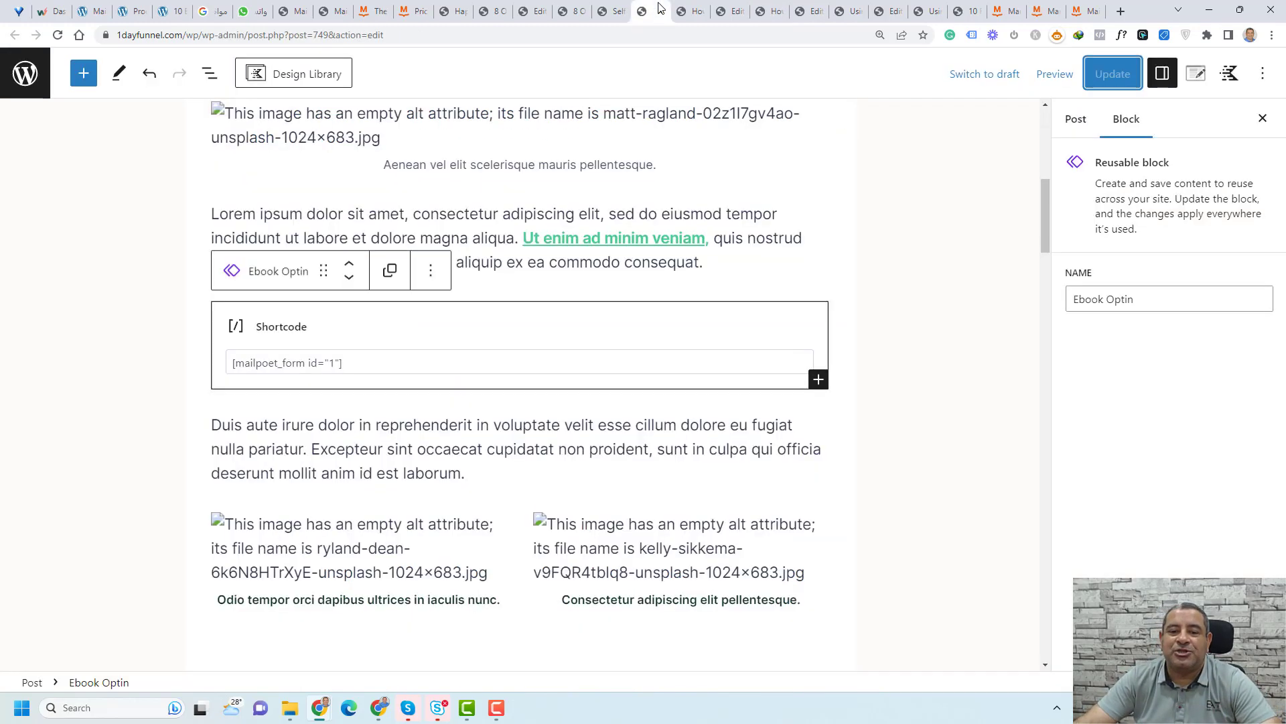
{"action": "left_click", "coordinate": [649, 316]}
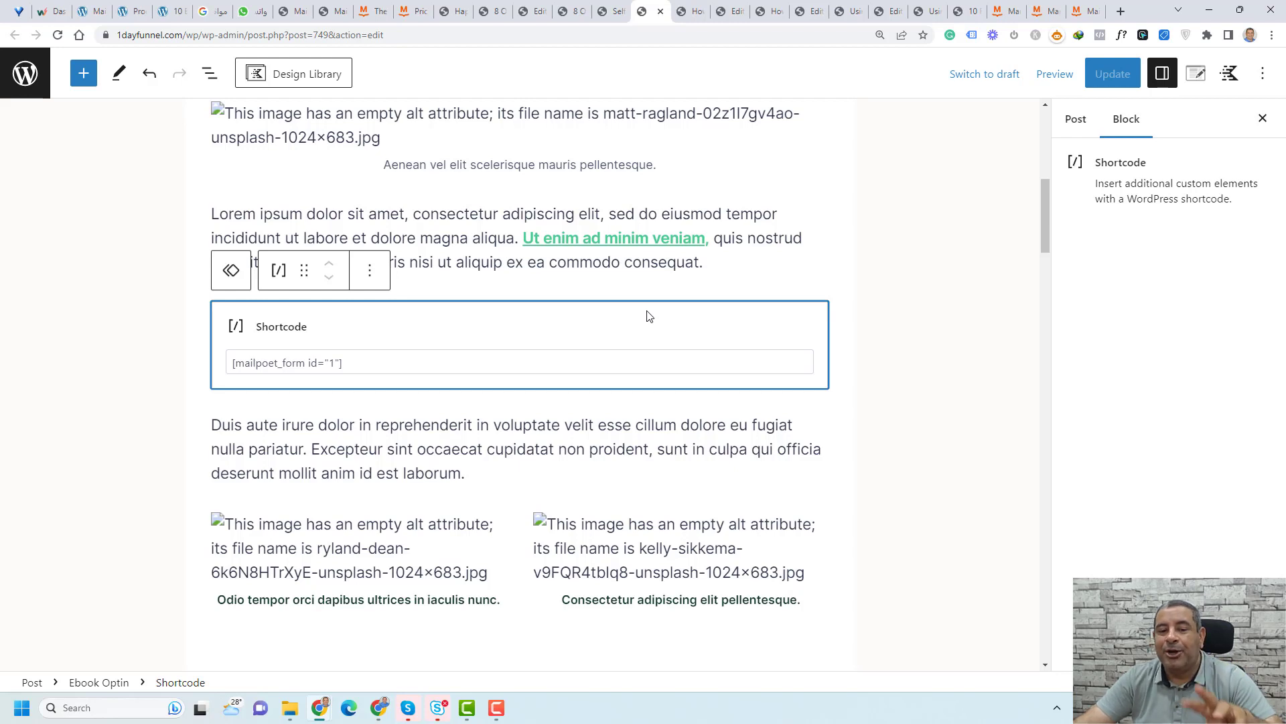
{"action": "left_click", "coordinate": [373, 275]}
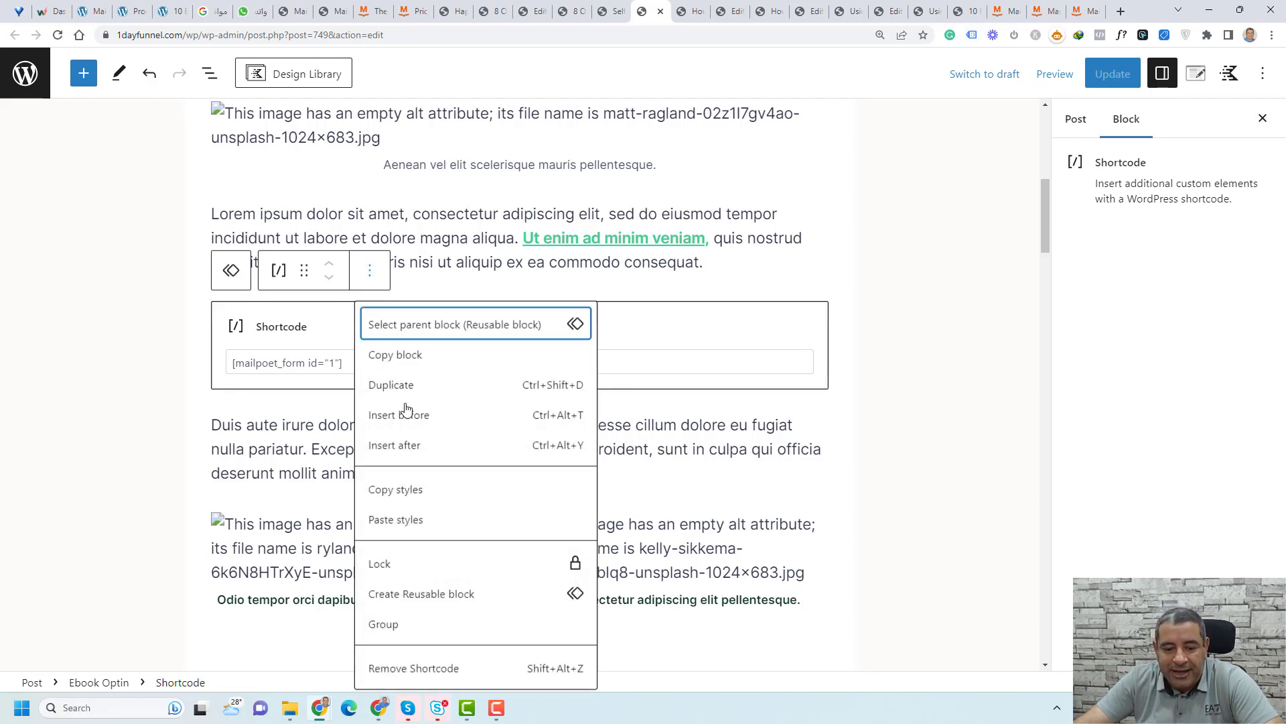
{"action": "left_click", "coordinate": [441, 596]}
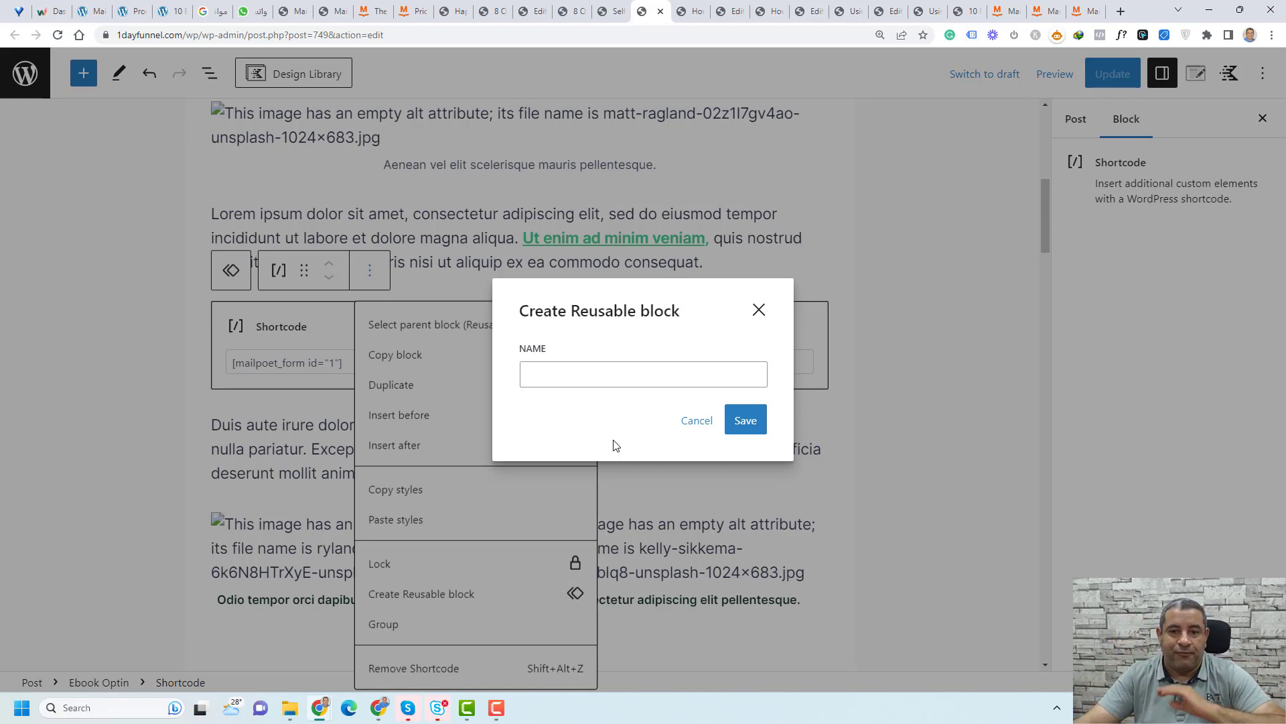
{"action": "left_click", "coordinate": [620, 391]}
{"action": "key", "text": "ctrl+v"}
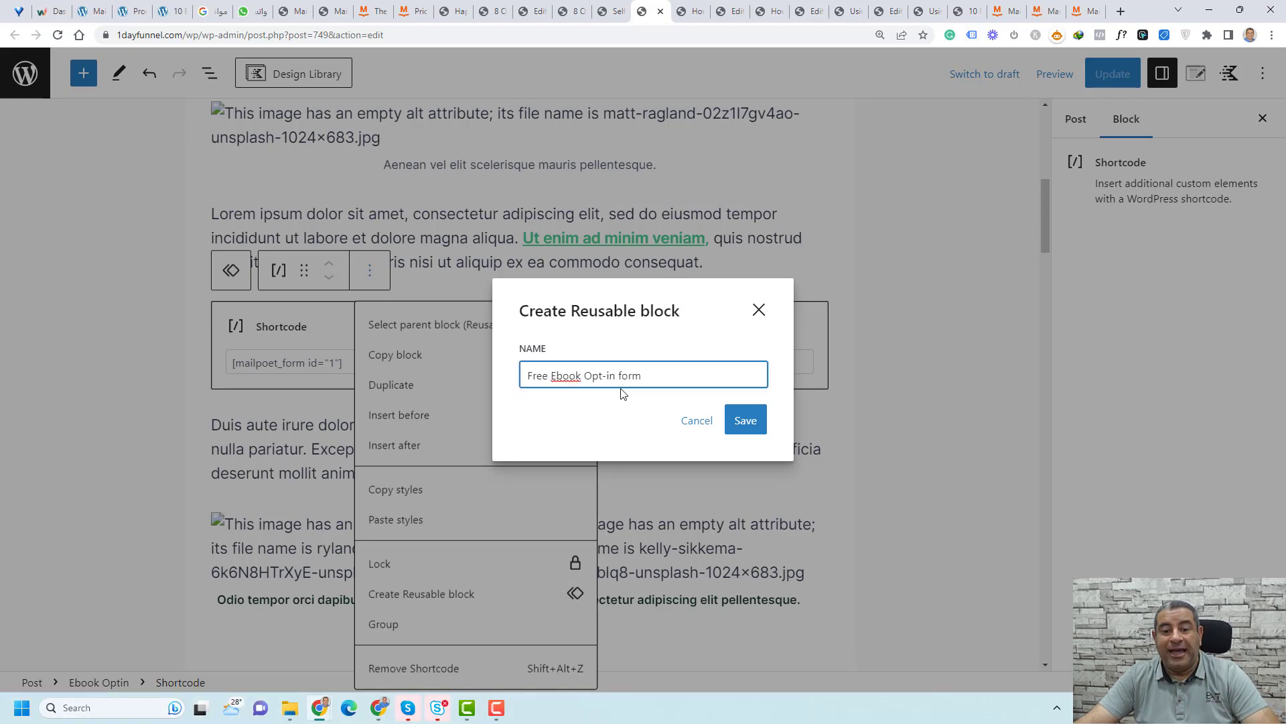
{"action": "left_click", "coordinate": [748, 421]}
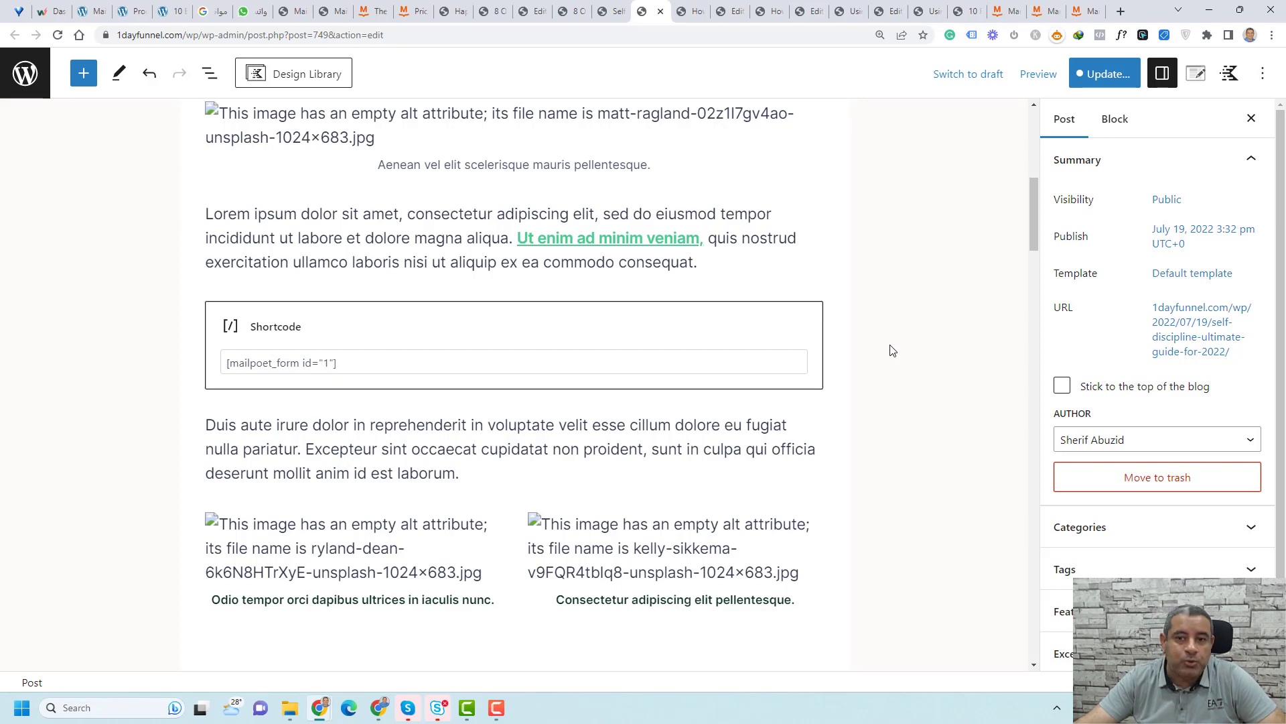
{"action": "left_click", "coordinate": [1105, 73]}
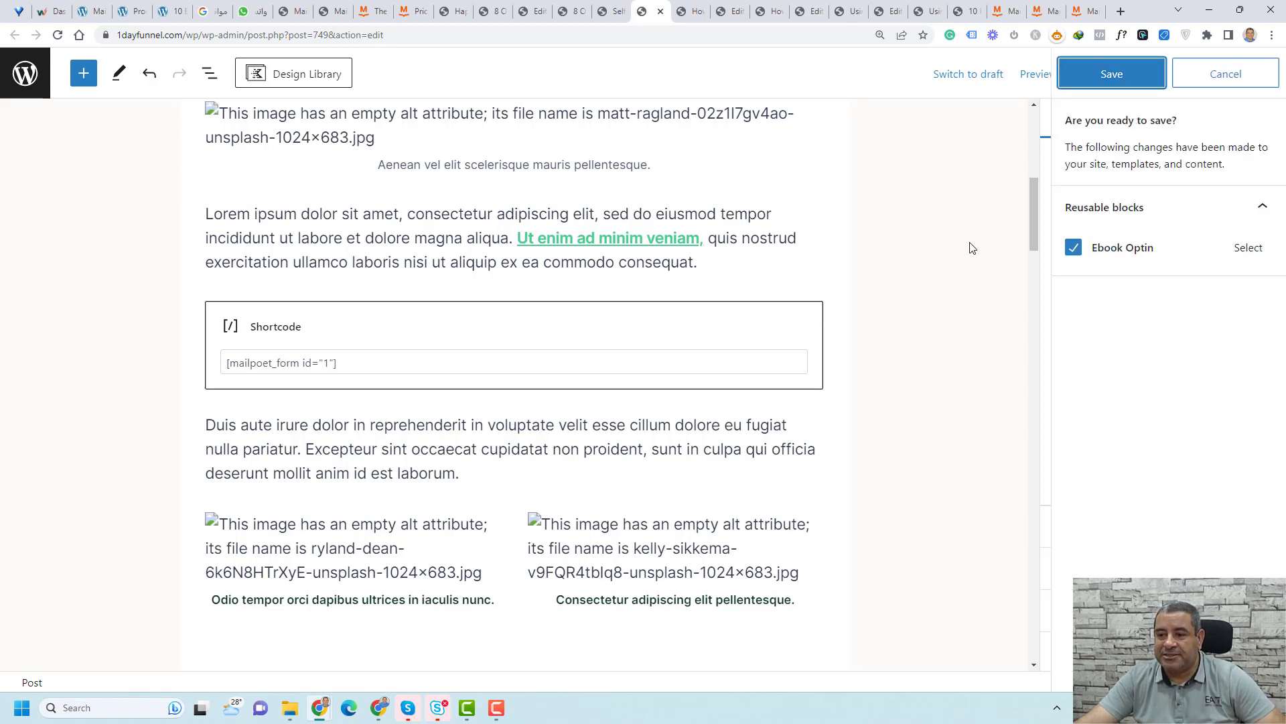
{"action": "key", "text": "Return"}
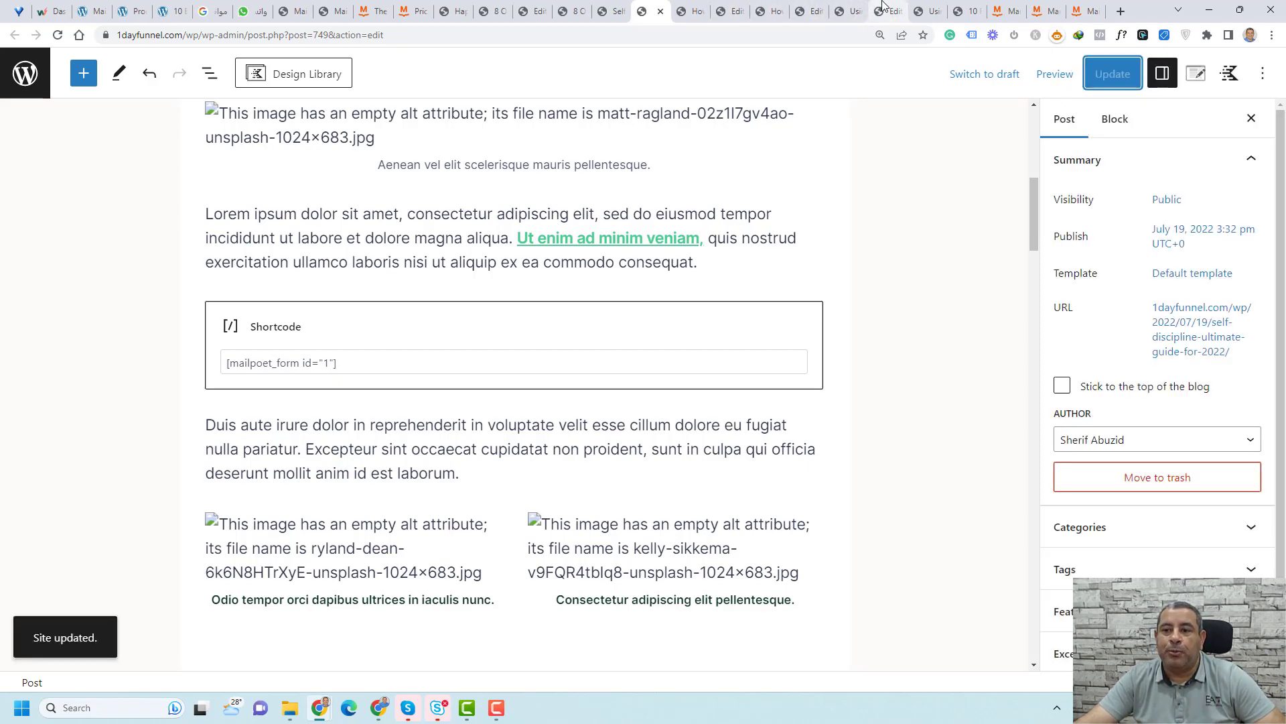
Step: Go to the published post "How Gratitude Has Changed My Life" and open it for editing in a new tab
{"action": "left_click", "coordinate": [690, 11]}
{"action": "scroll", "coordinate": [577, 355], "scroll_direction": "down", "scroll_amount": 5}
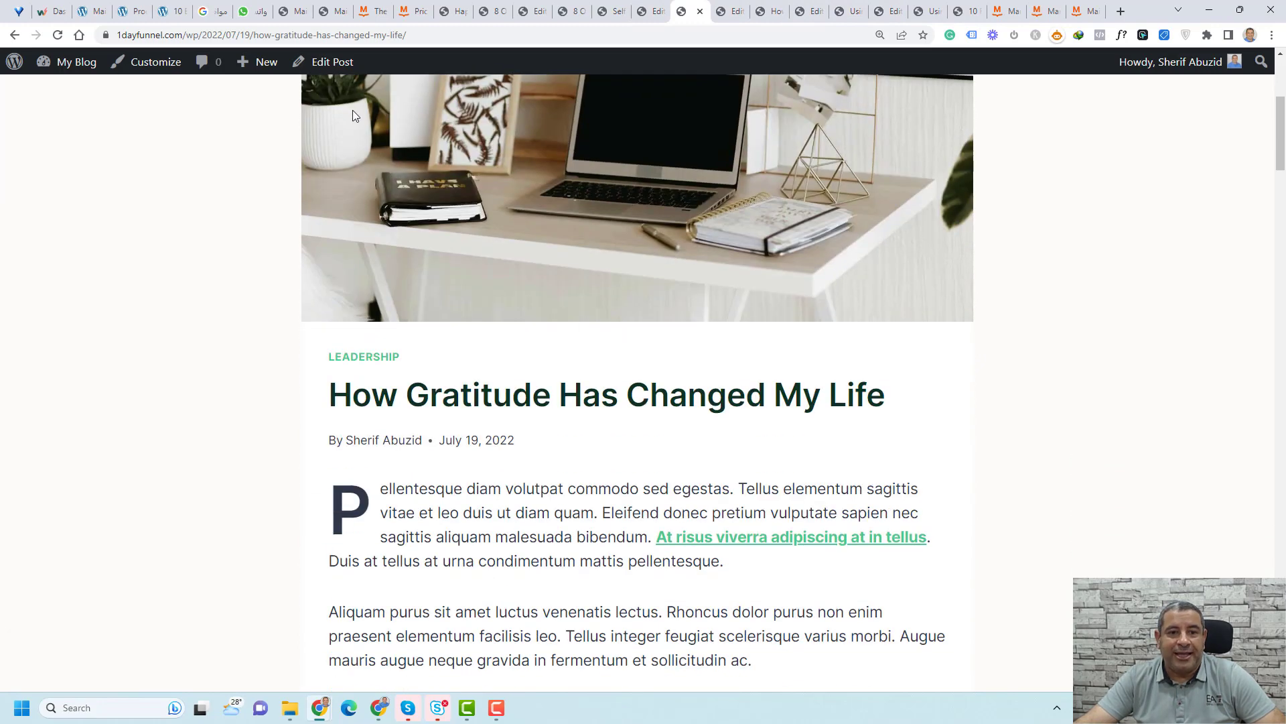
{"action": "right_click", "coordinate": [339, 63]}
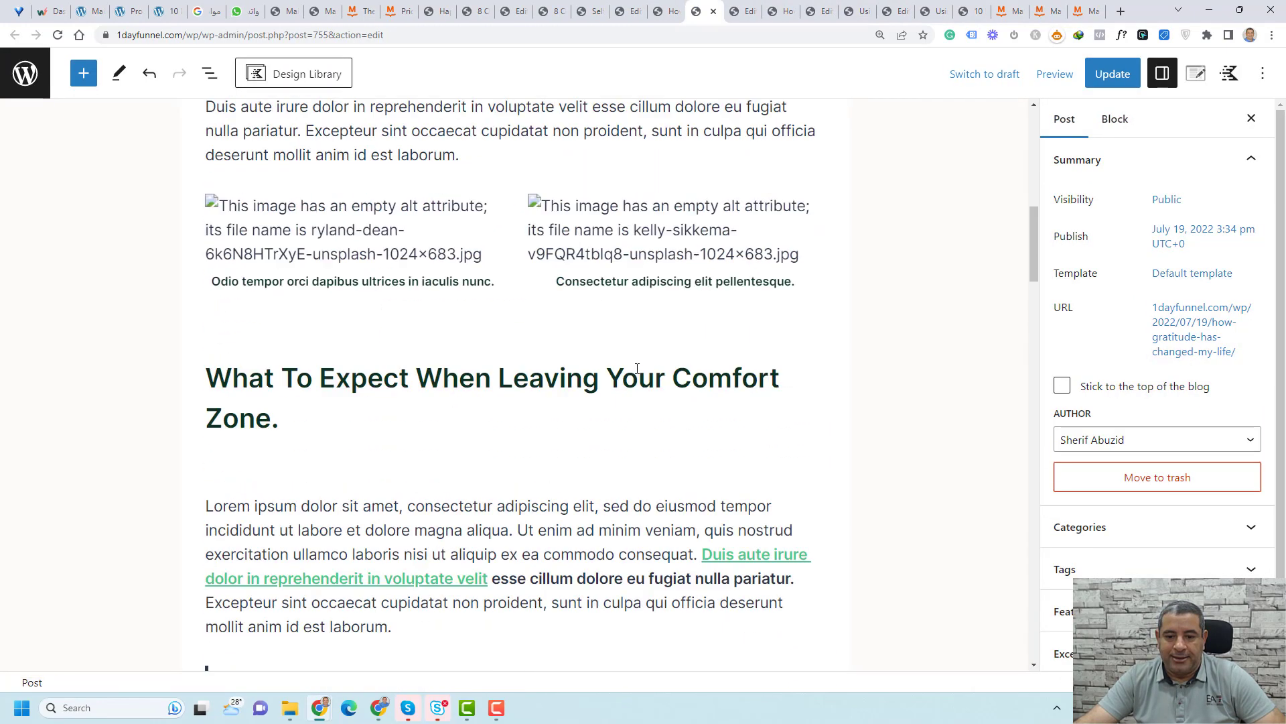
Step: Insert the Ebook Optin reusable block after the first paragraph under "What To Expect When Leaving Your Comfort Zone."
{"action": "scroll", "coordinate": [637, 368], "scroll_direction": "down", "scroll_amount": 5}
{"action": "left_click", "coordinate": [404, 305]}
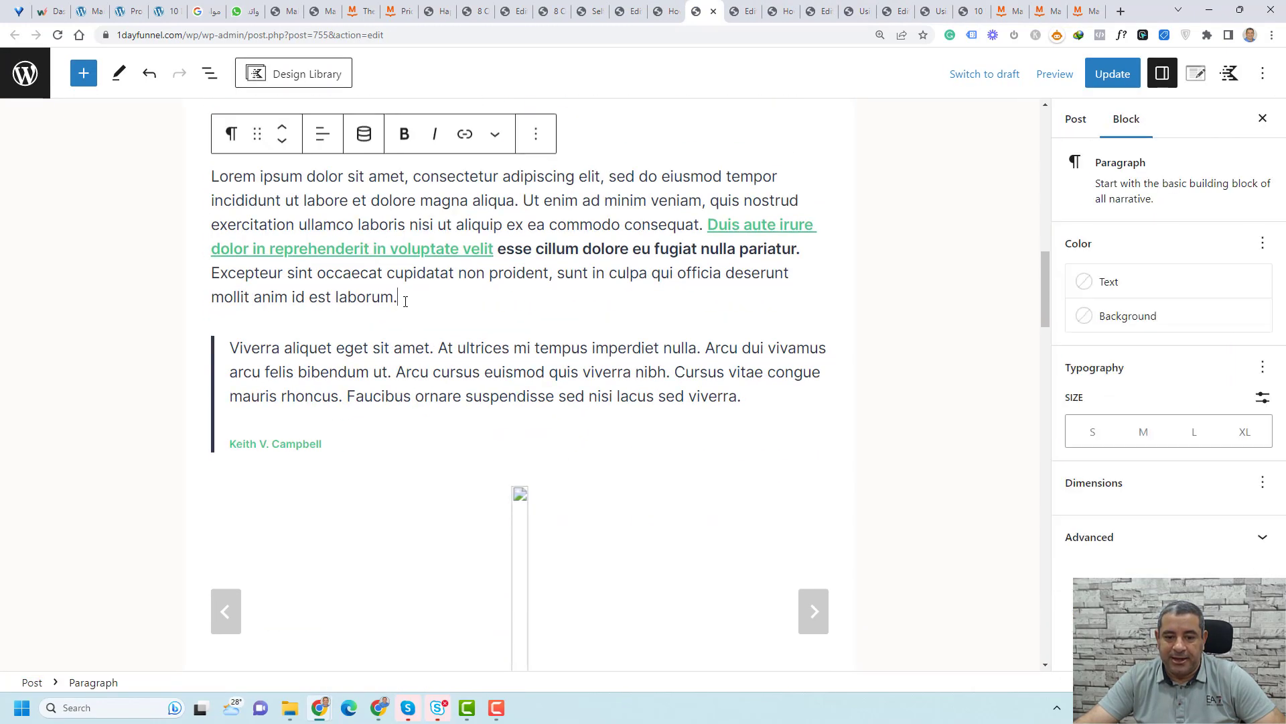
{"action": "key", "text": "Return"}
{"action": "left_click", "coordinate": [818, 347]}
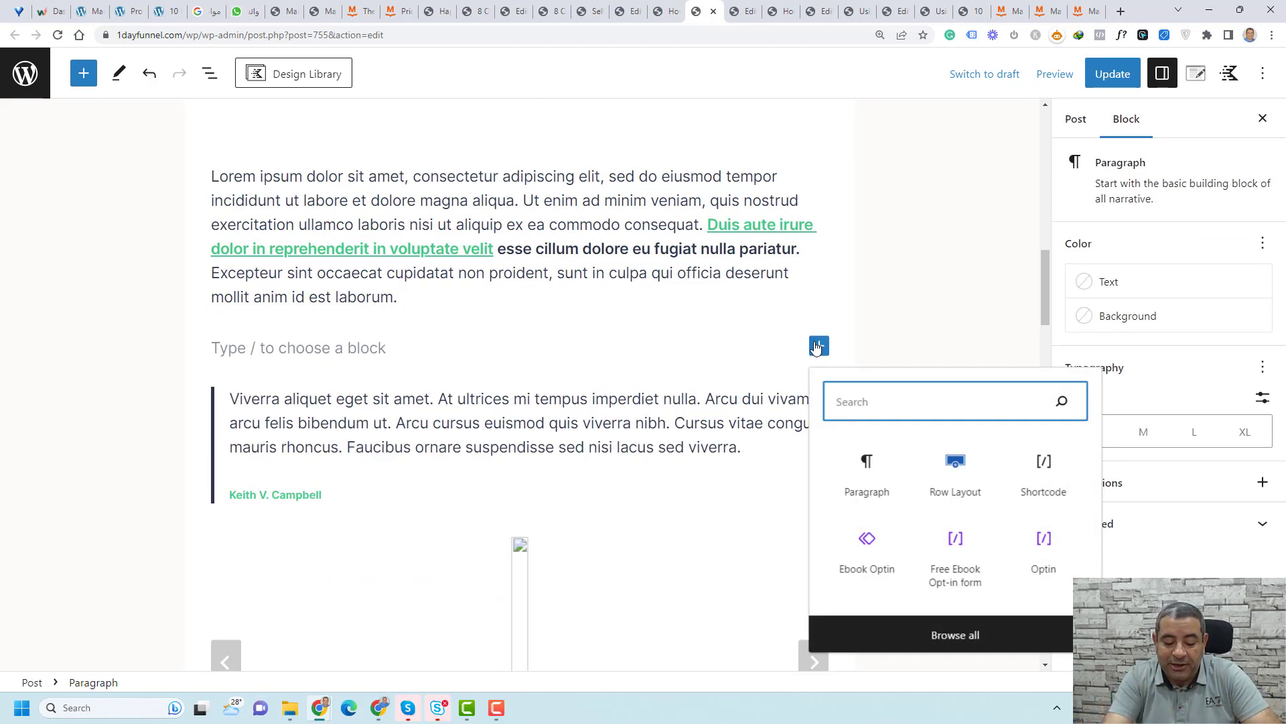
{"action": "type", "text": "opti"}
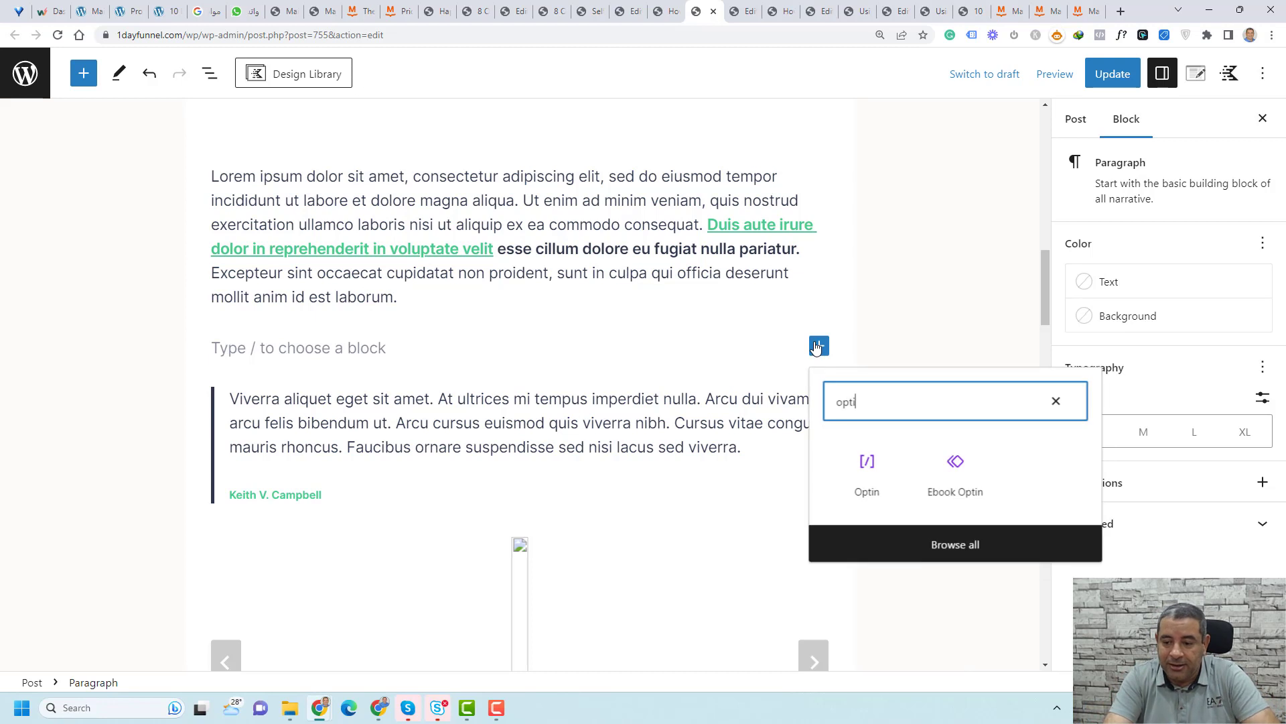
{"action": "left_click", "coordinate": [963, 495]}
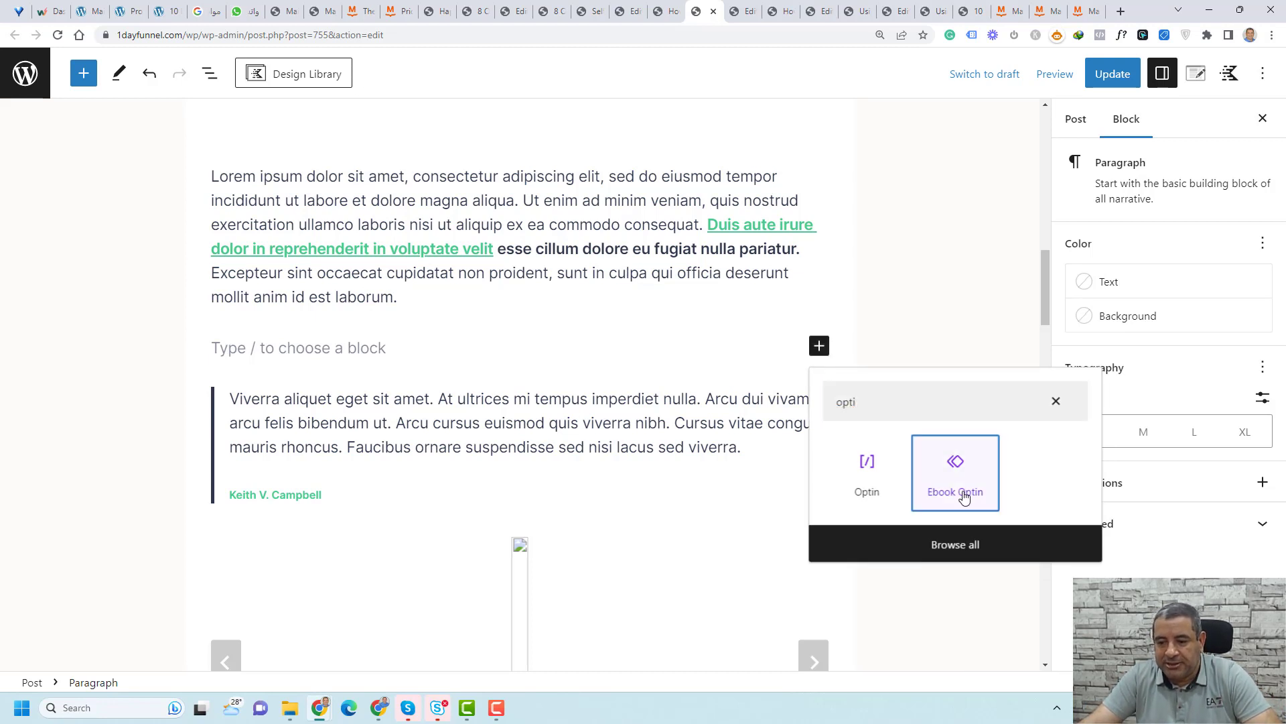
Step: Update the gratitude post and view it in a new tab to check the inserted signup form
{"action": "left_click", "coordinate": [1113, 74]}
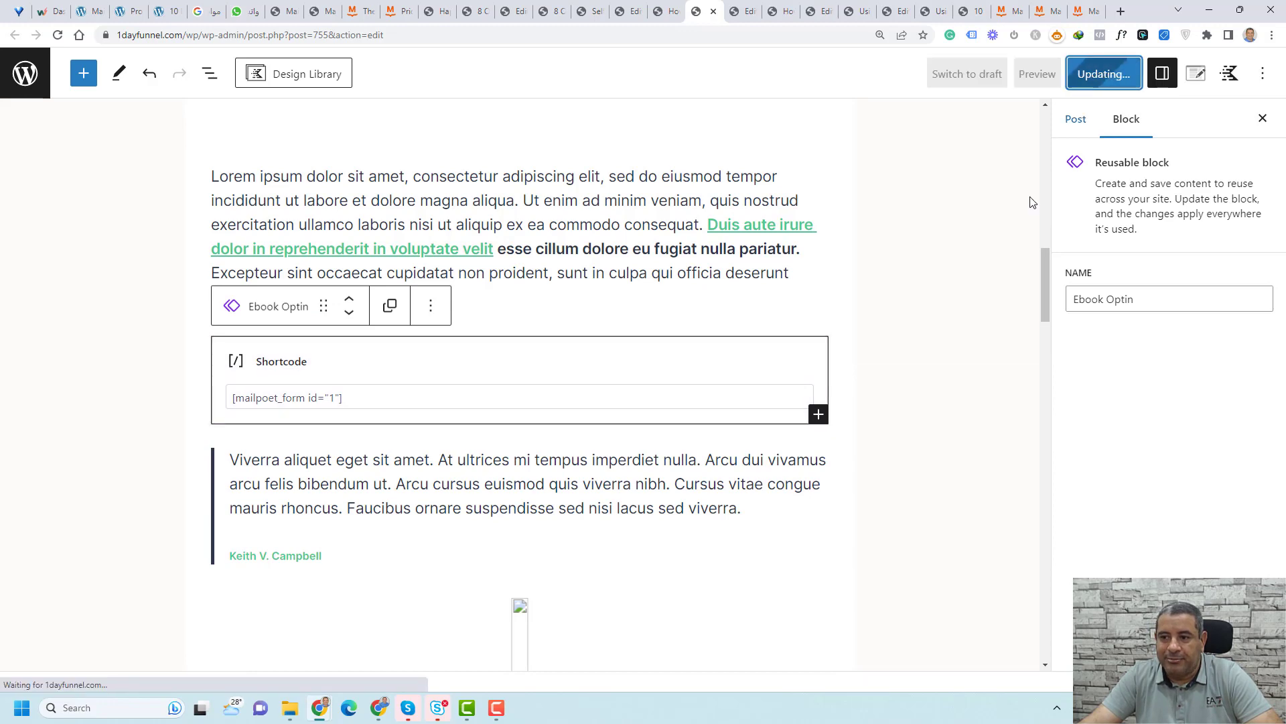
{"action": "right_click", "coordinate": [149, 634]}
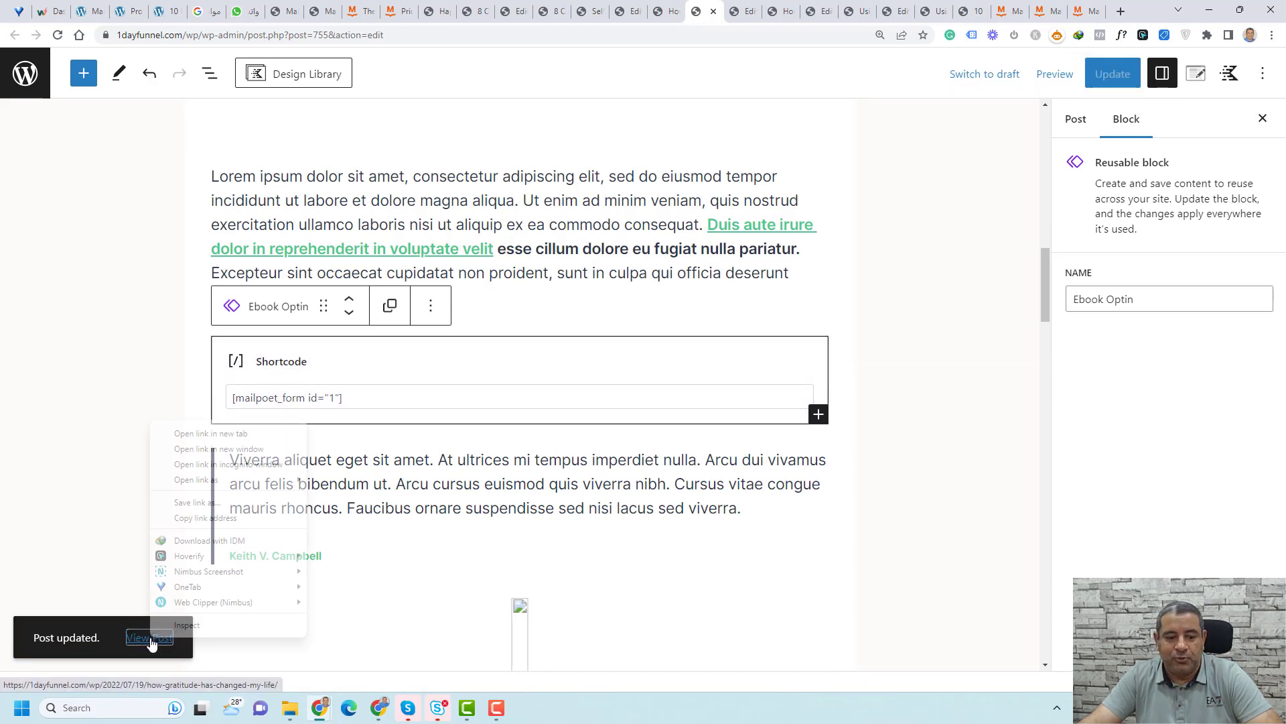
{"action": "left_click", "coordinate": [171, 432]}
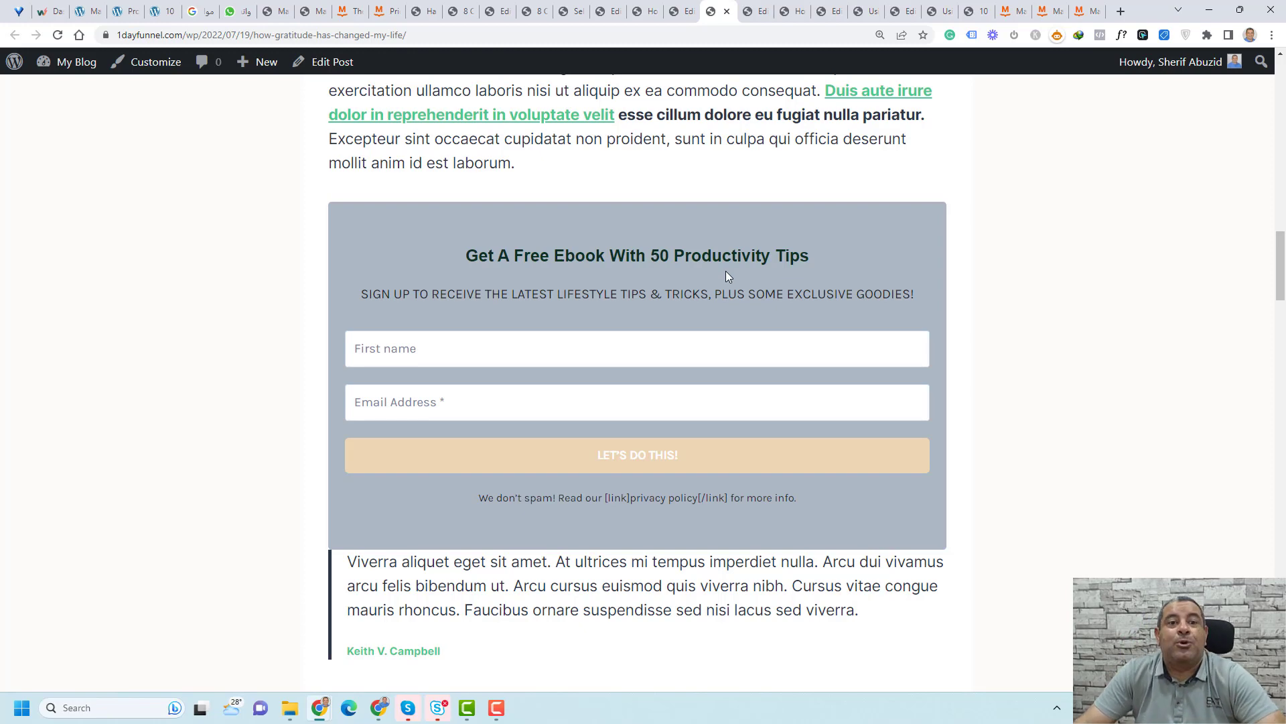
Step: Return to the MailPoet form editor, leave the shortcode placement settings and enable the Pop-up placement for the form
{"action": "left_click", "coordinate": [311, 11]}
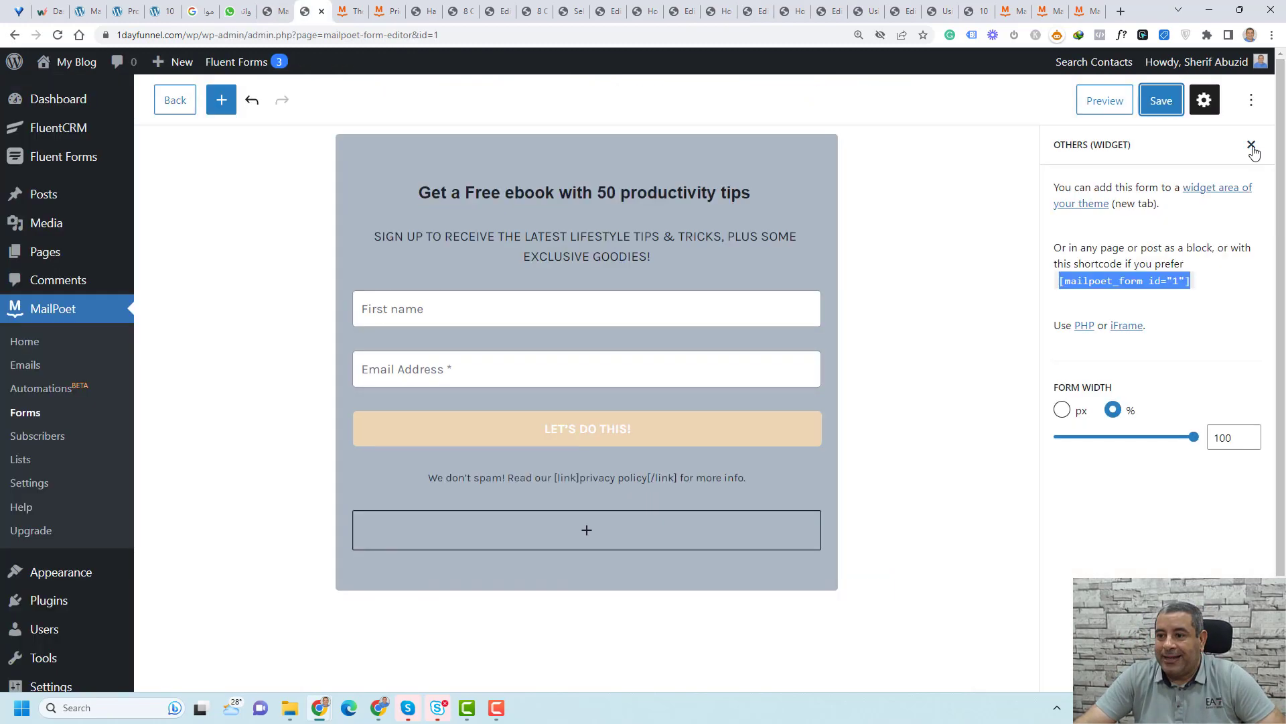
{"action": "left_click", "coordinate": [1251, 144]}
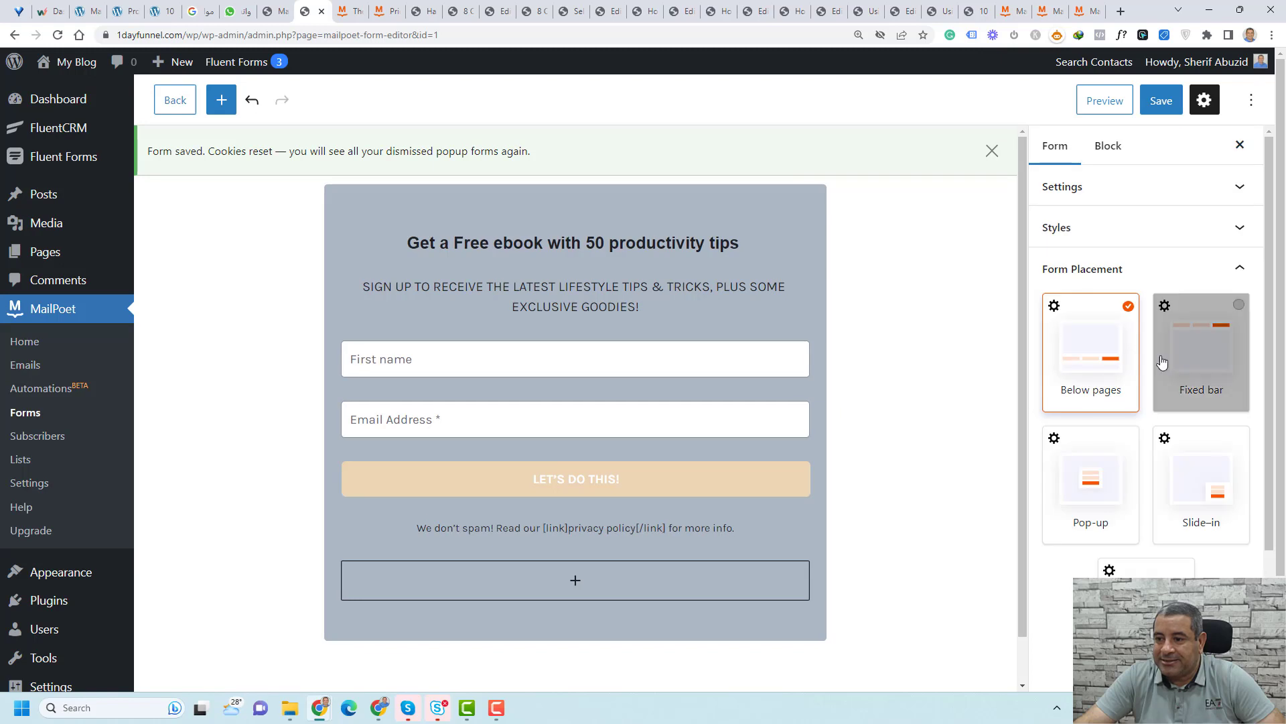
{"action": "scroll", "coordinate": [1160, 362], "scroll_direction": "down", "scroll_amount": 3}
{"action": "scroll", "coordinate": [1182, 315], "scroll_direction": "up", "scroll_amount": 1}
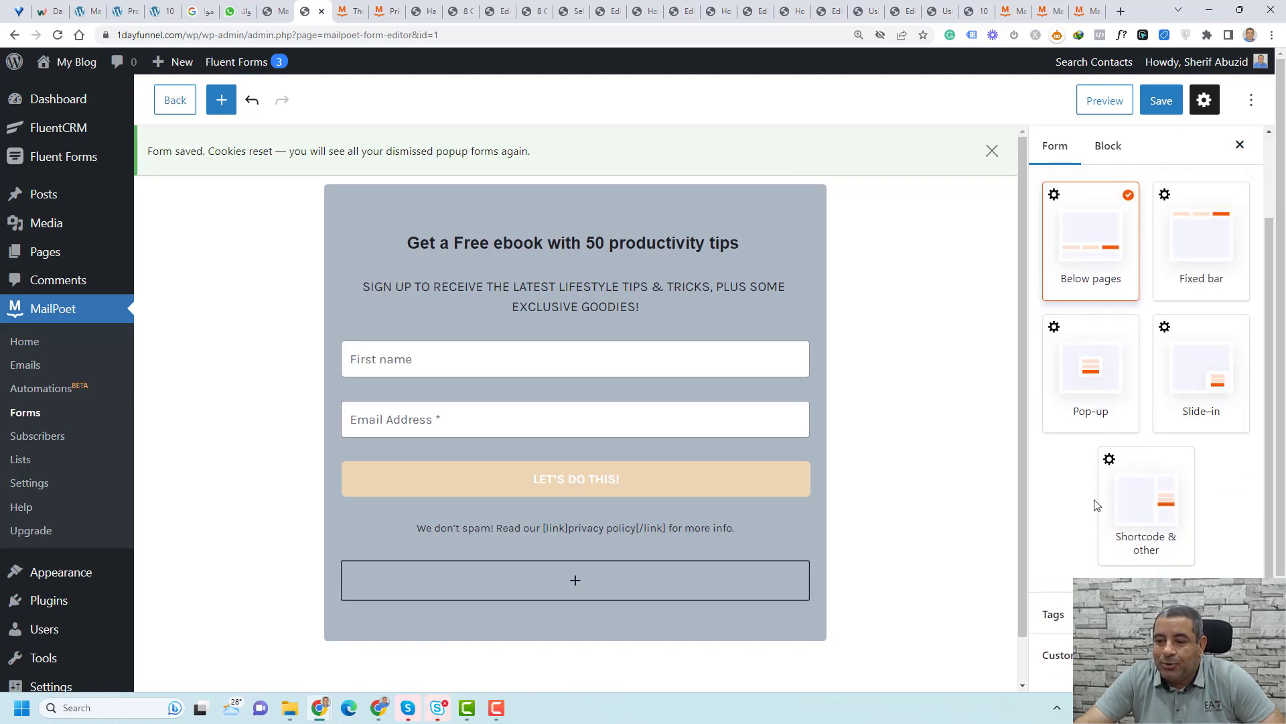
{"action": "left_click", "coordinate": [1090, 370]}
{"action": "left_click", "coordinate": [1069, 232]}
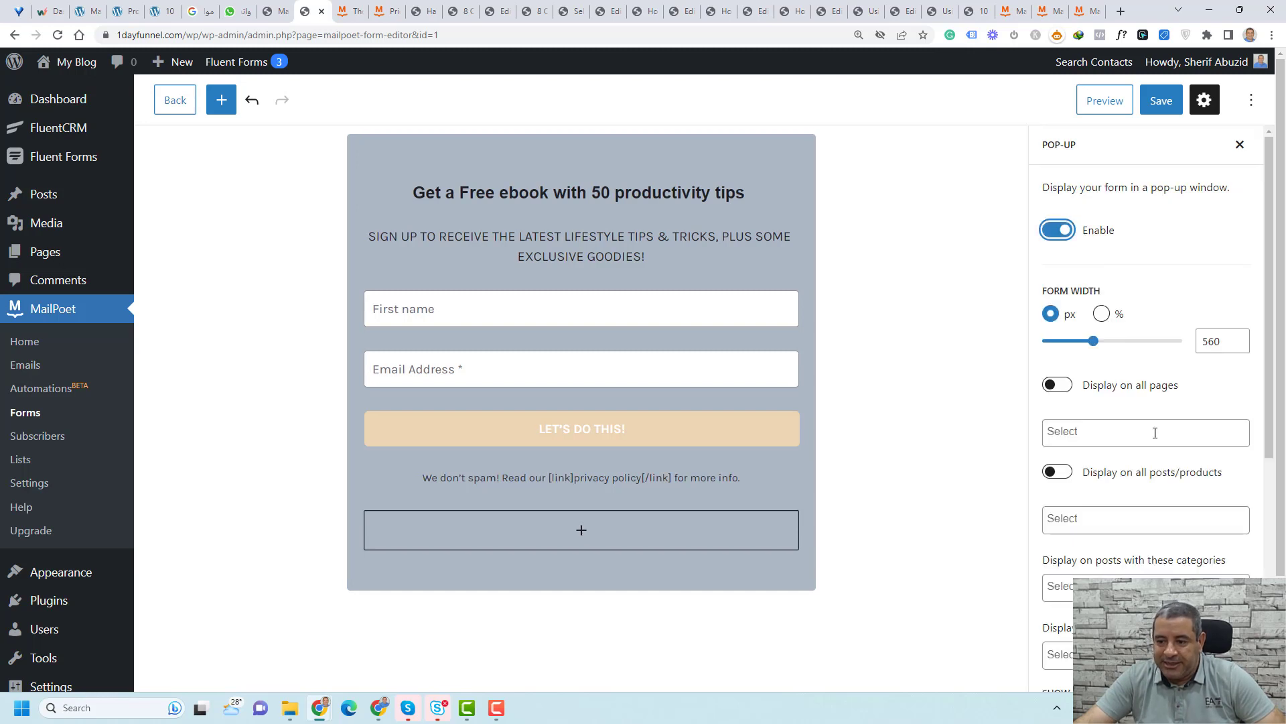
Step: Set the pop-up to display on all posts/products and turn on its exit-intent display
{"action": "scroll", "coordinate": [1155, 432], "scroll_direction": "down", "scroll_amount": 5}
{"action": "scroll", "coordinate": [1155, 433], "scroll_direction": "up", "scroll_amount": 4}
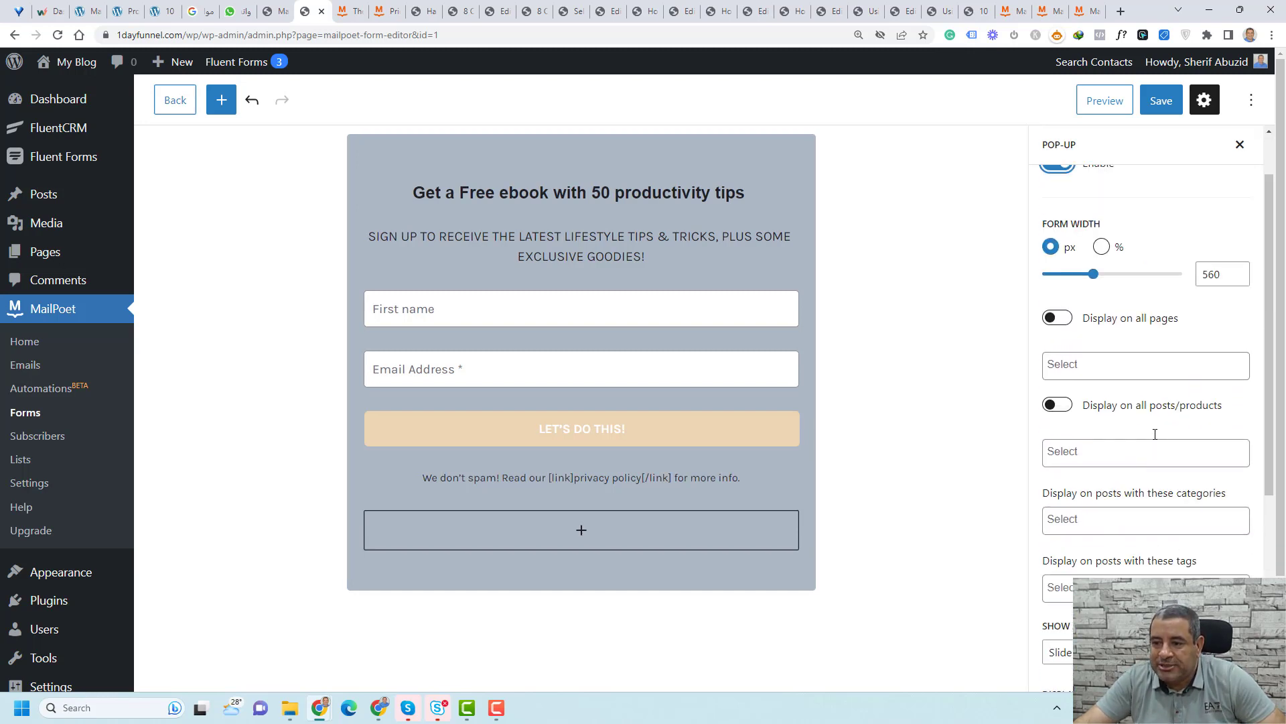
{"action": "scroll", "coordinate": [1155, 434], "scroll_direction": "down", "scroll_amount": 5}
{"action": "scroll", "coordinate": [1156, 439], "scroll_direction": "up", "scroll_amount": 4}
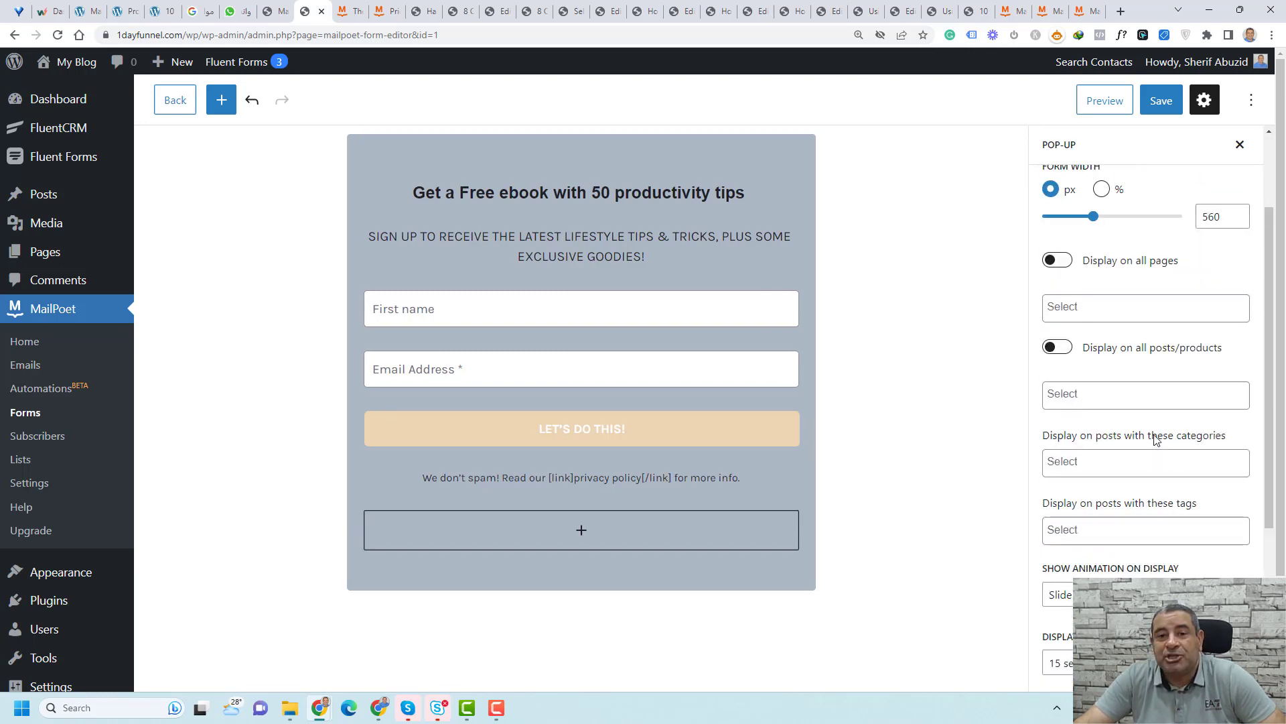
{"action": "left_click", "coordinate": [1056, 347]}
{"action": "scroll", "coordinate": [1131, 429], "scroll_direction": "down", "scroll_amount": 4}
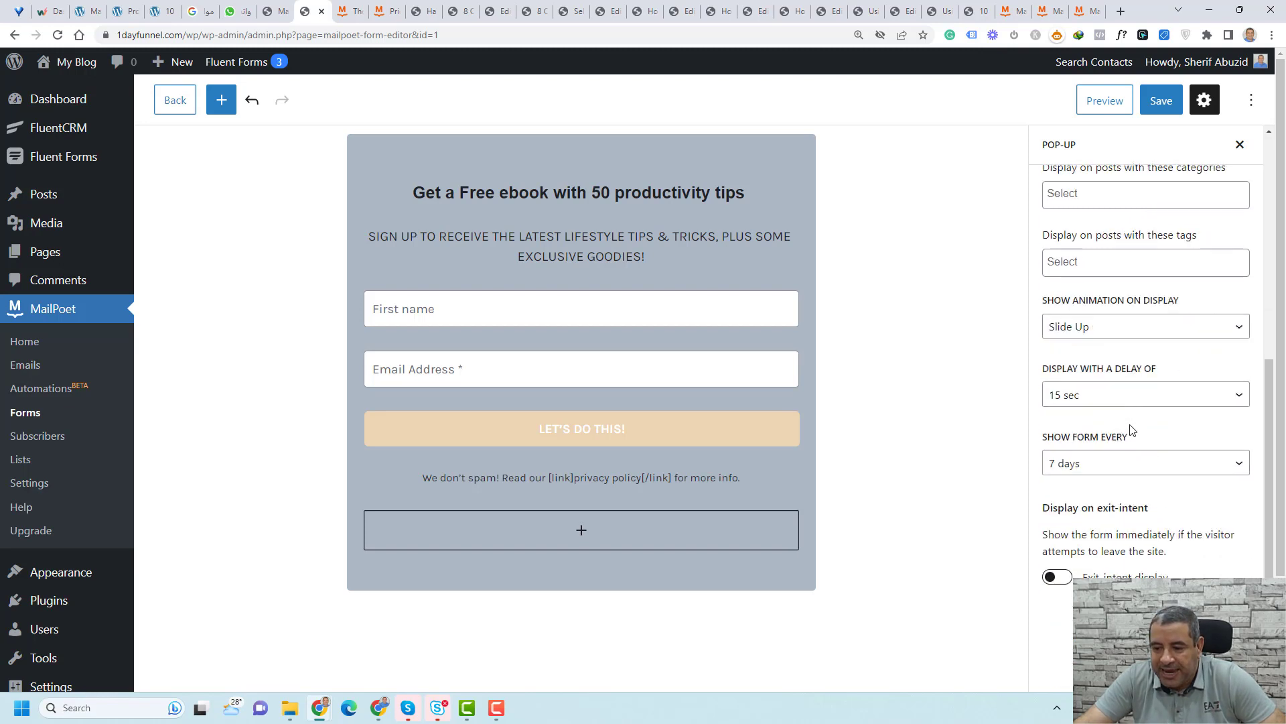
{"action": "left_click", "coordinate": [1058, 580]}
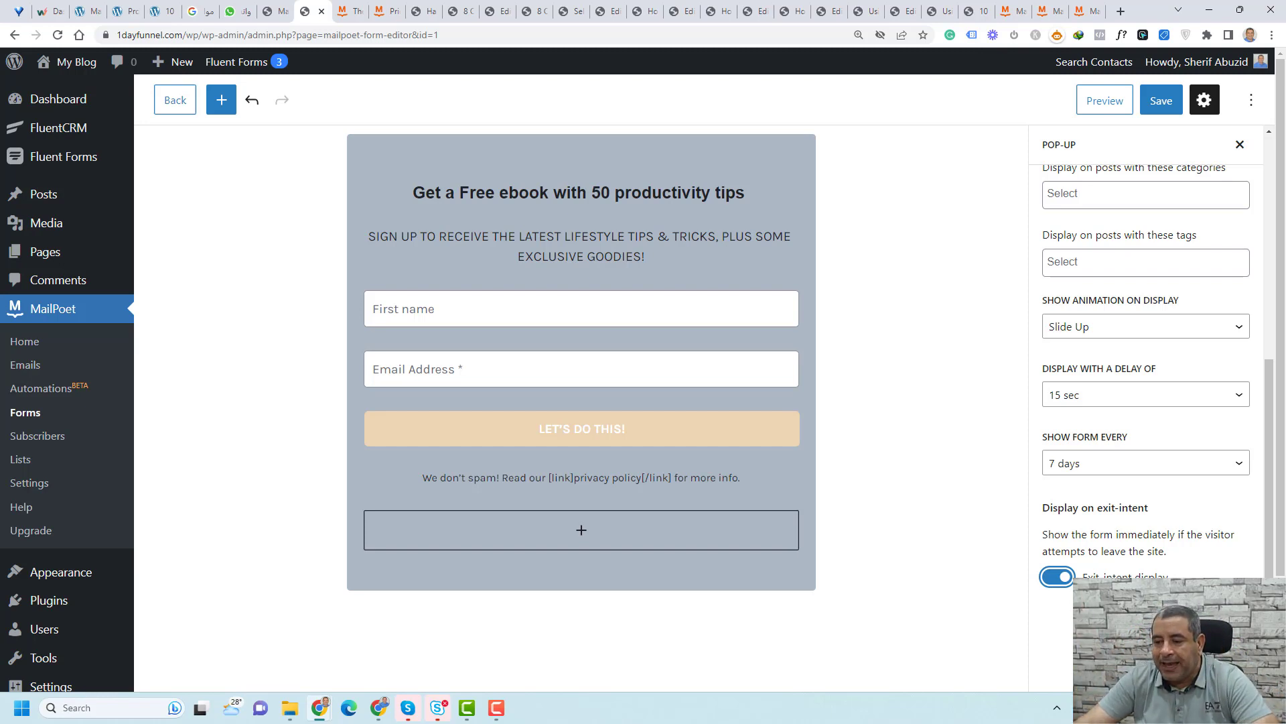
Step: Set the pop-up's display delay to 120 sec and save the form
{"action": "left_click", "coordinate": [1134, 395]}
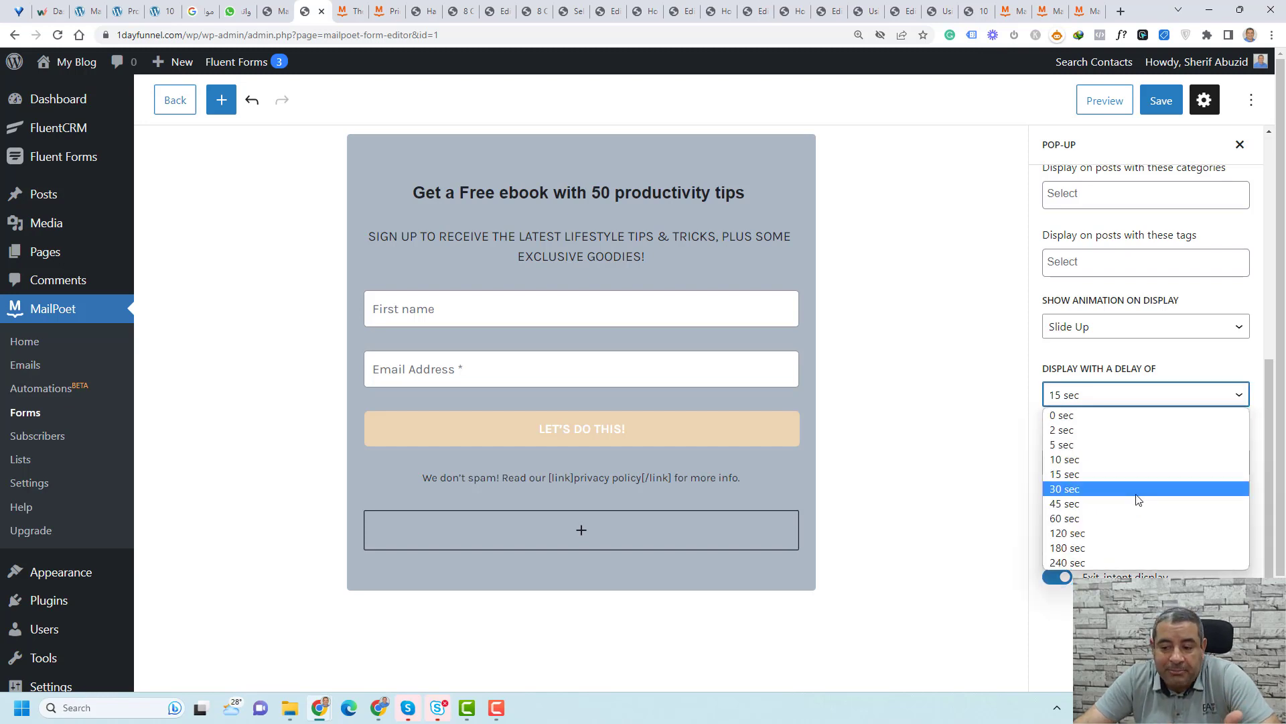
{"action": "left_click", "coordinate": [1132, 534]}
{"action": "left_click", "coordinate": [1163, 104]}
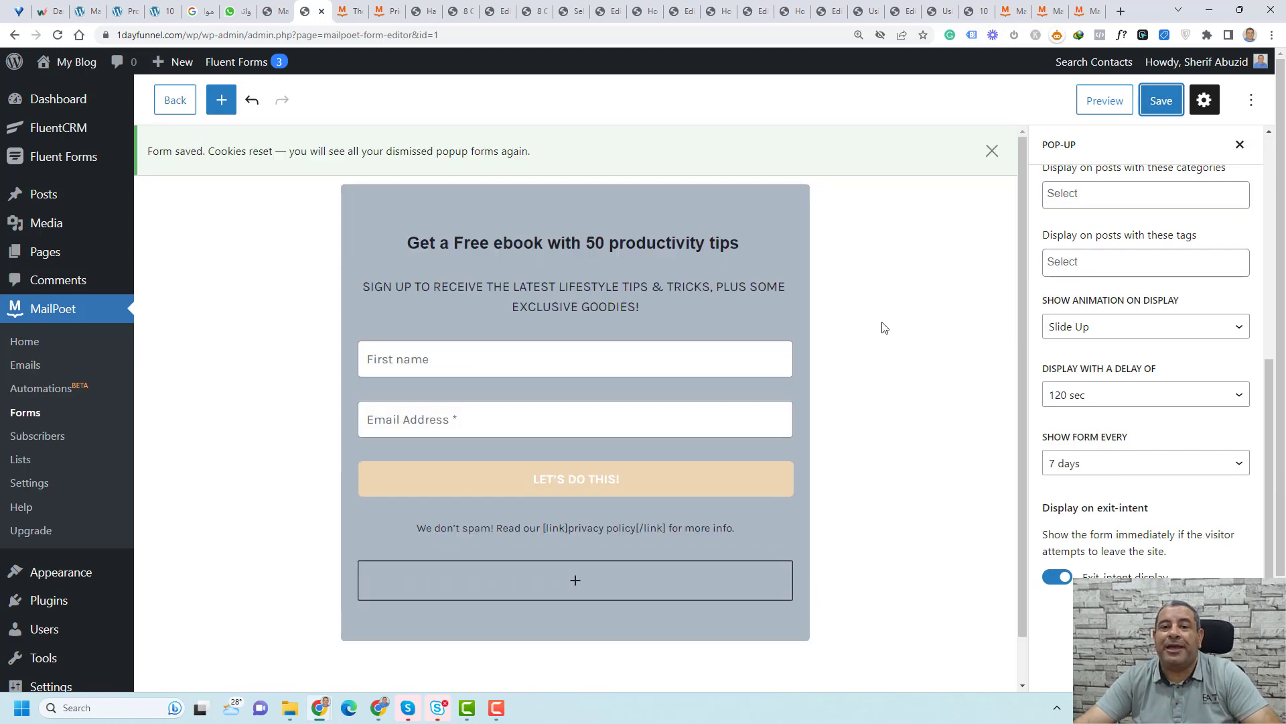
Step: Open the published post "Using A Kanban Board: The Ultimate Guide" and trigger the exit-intent pop-up form
{"action": "left_click", "coordinate": [940, 20]}
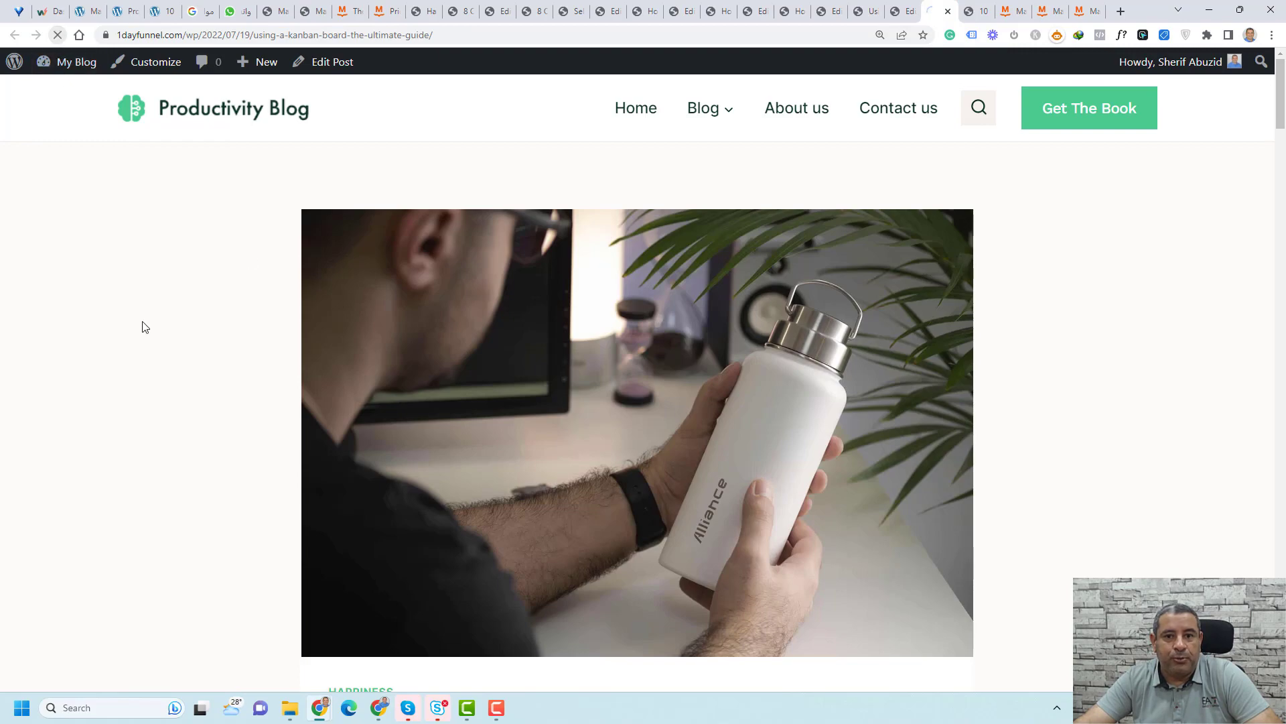
{"action": "scroll", "coordinate": [525, 410], "scroll_direction": "down", "scroll_amount": 12}
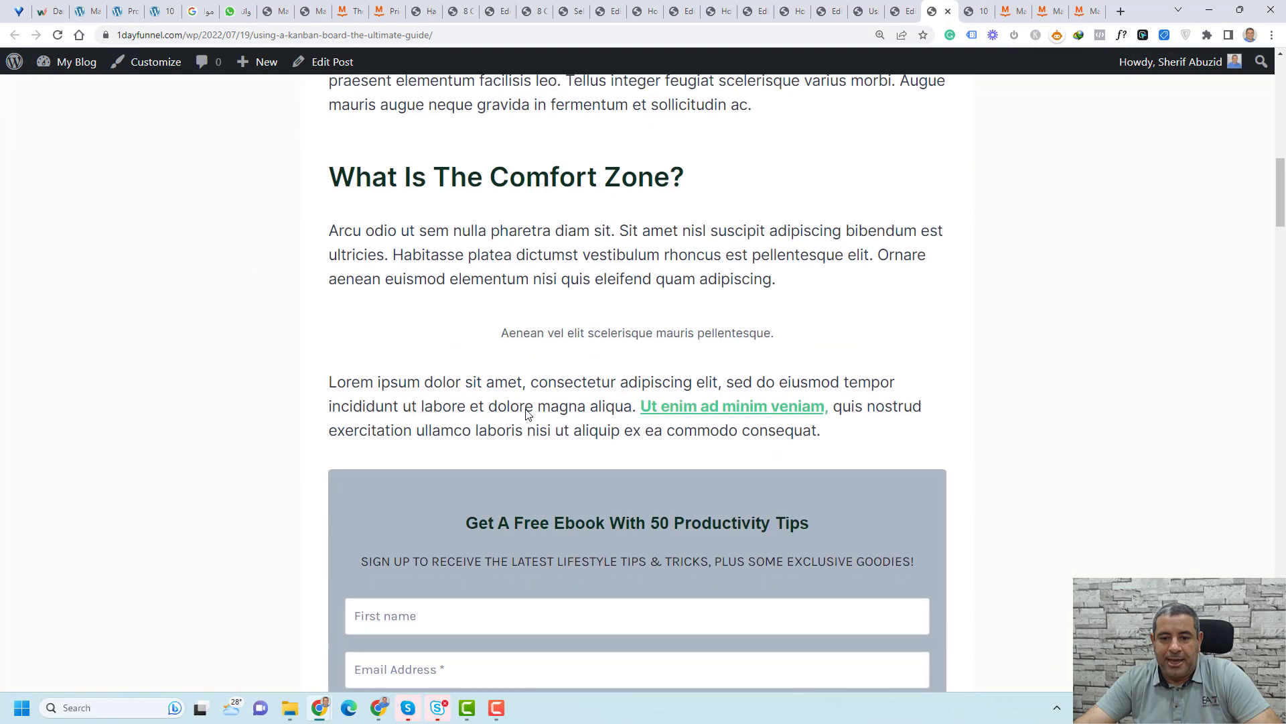
{"action": "scroll", "coordinate": [261, 410], "scroll_direction": "up", "scroll_amount": 6}
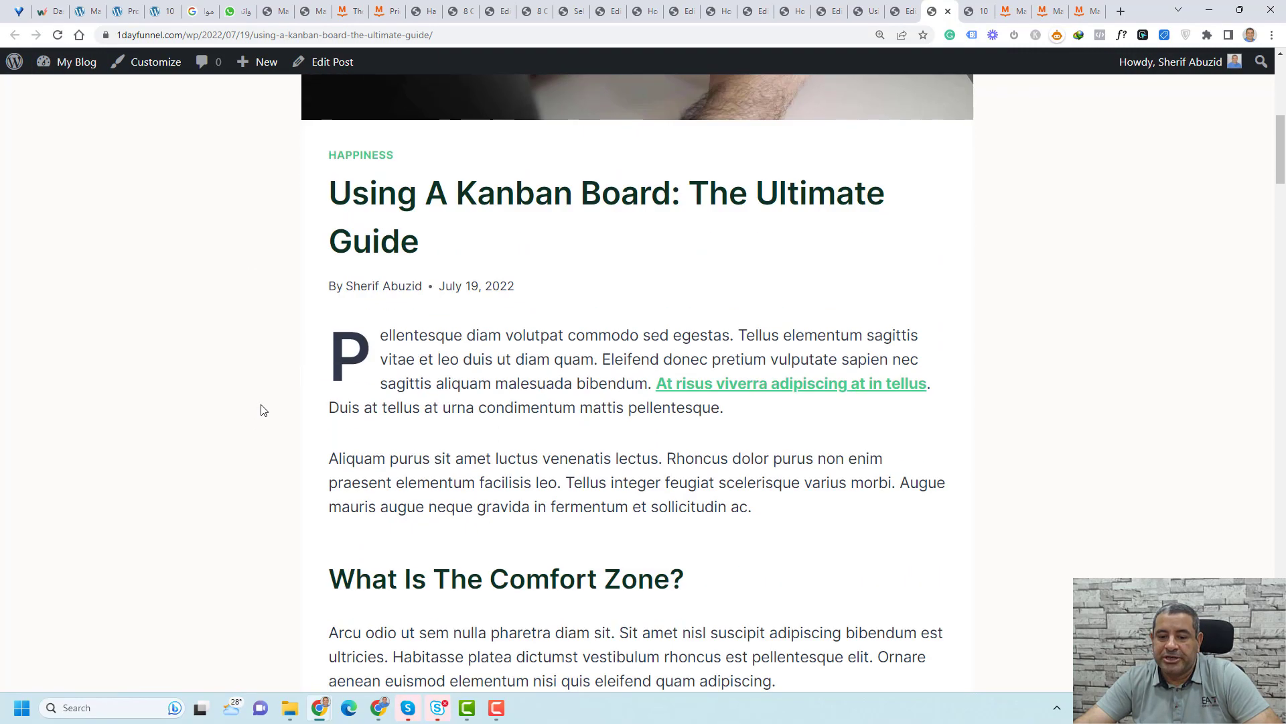
{"action": "scroll", "coordinate": [264, 410], "scroll_direction": "down", "scroll_amount": 18}
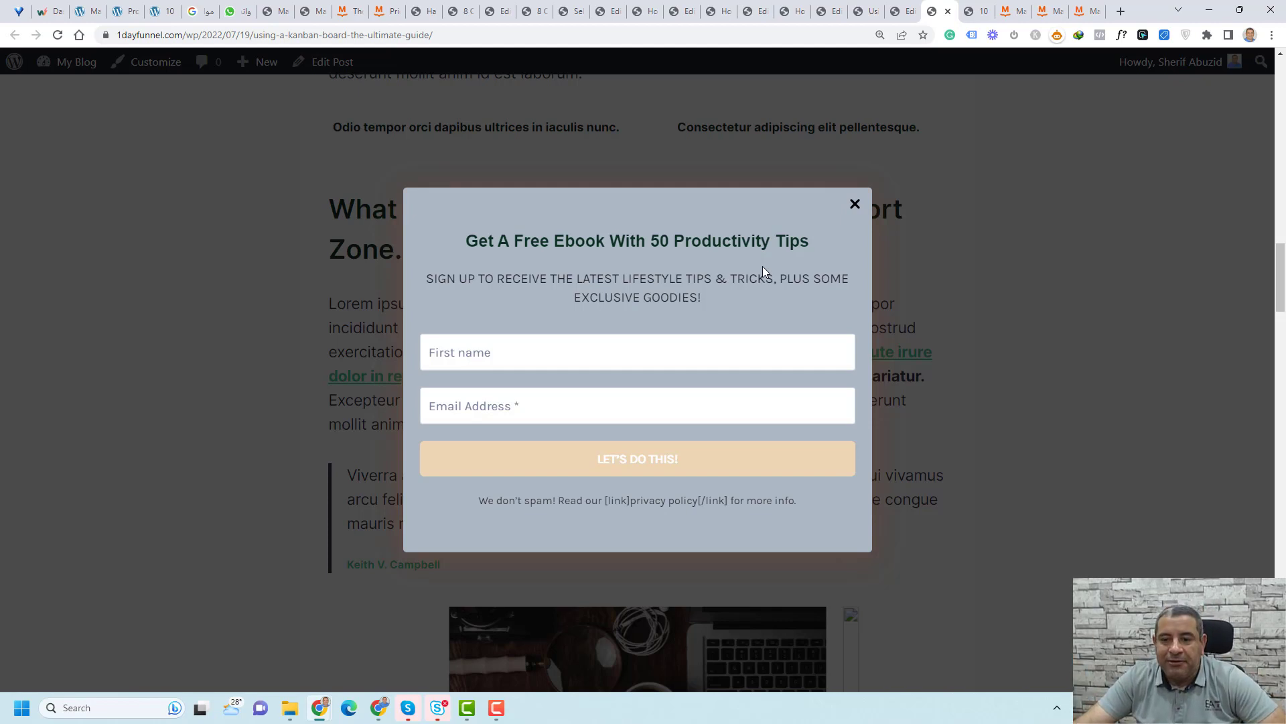
Step: Fill in the pop-up form with the subscriber's first name and email address, submit it and close the pop-up
{"action": "left_click", "coordinate": [698, 360]}
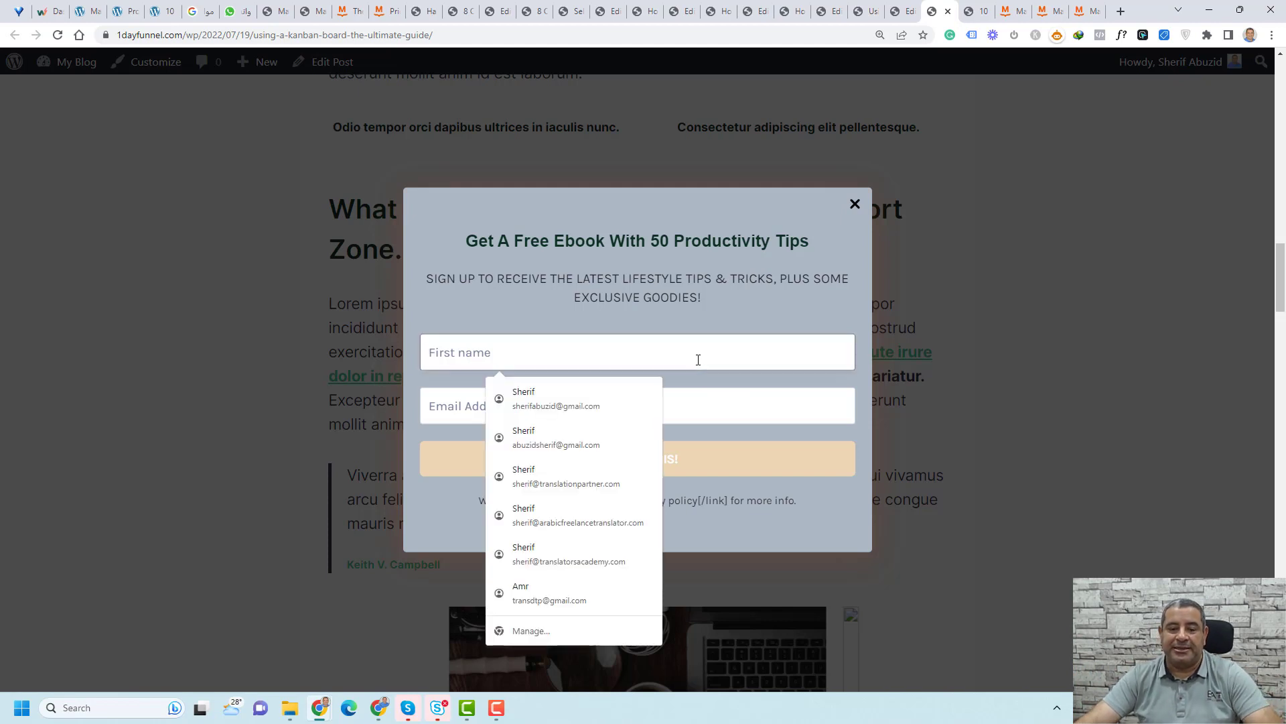
{"action": "left_click", "coordinate": [563, 489]}
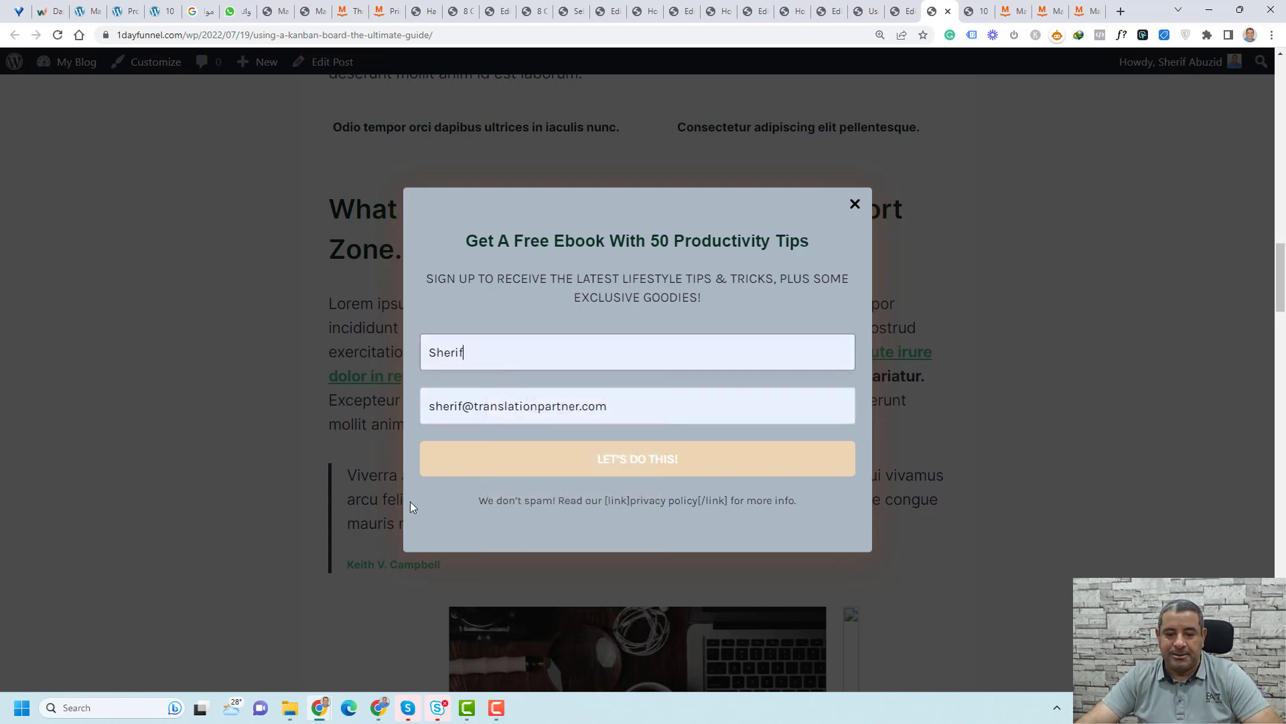
{"action": "left_click", "coordinate": [547, 467]}
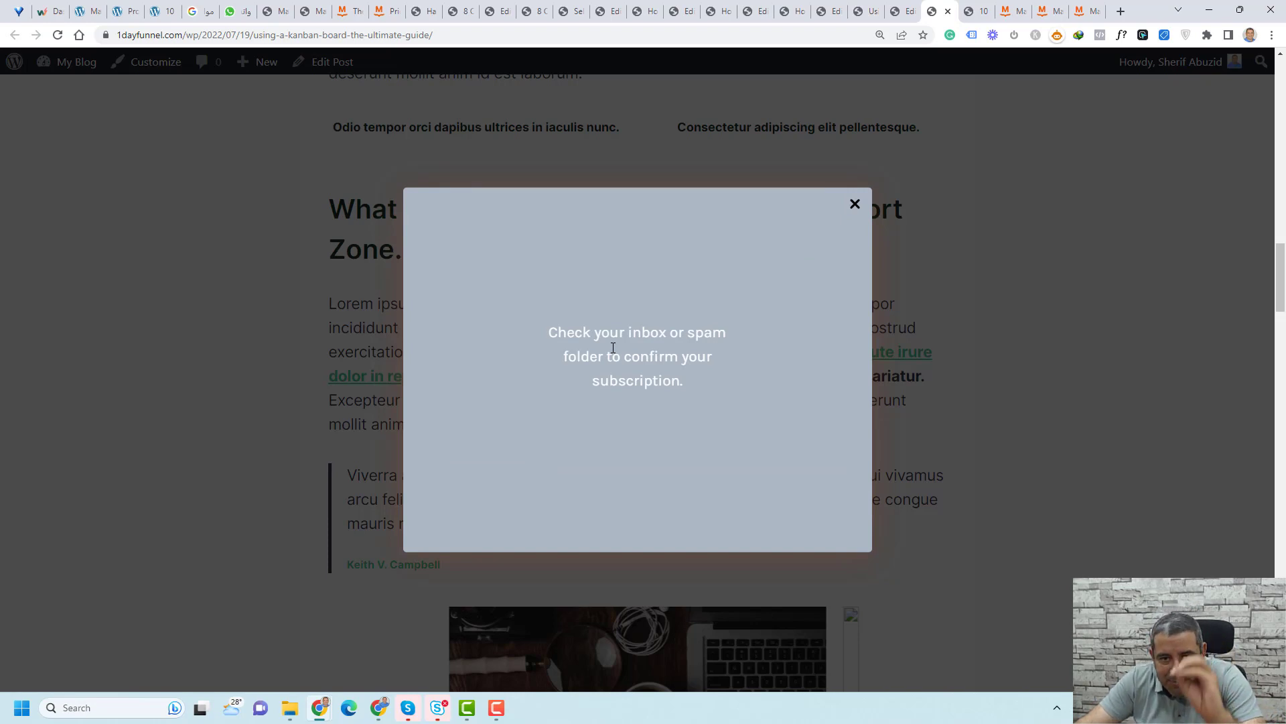
{"action": "left_click", "coordinate": [854, 204]}
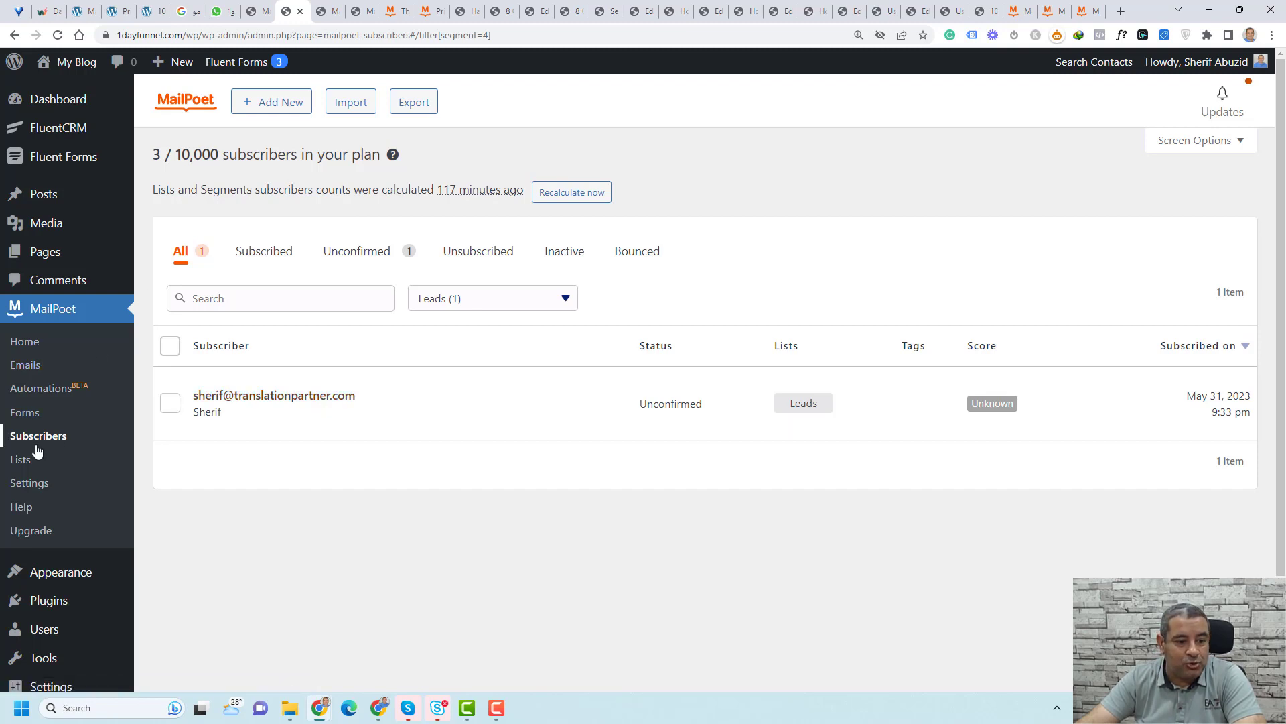
Step: Return to the lists and view the subscribers of the Leads list to check the new sign-up's status
{"action": "left_click", "coordinate": [23, 460]}
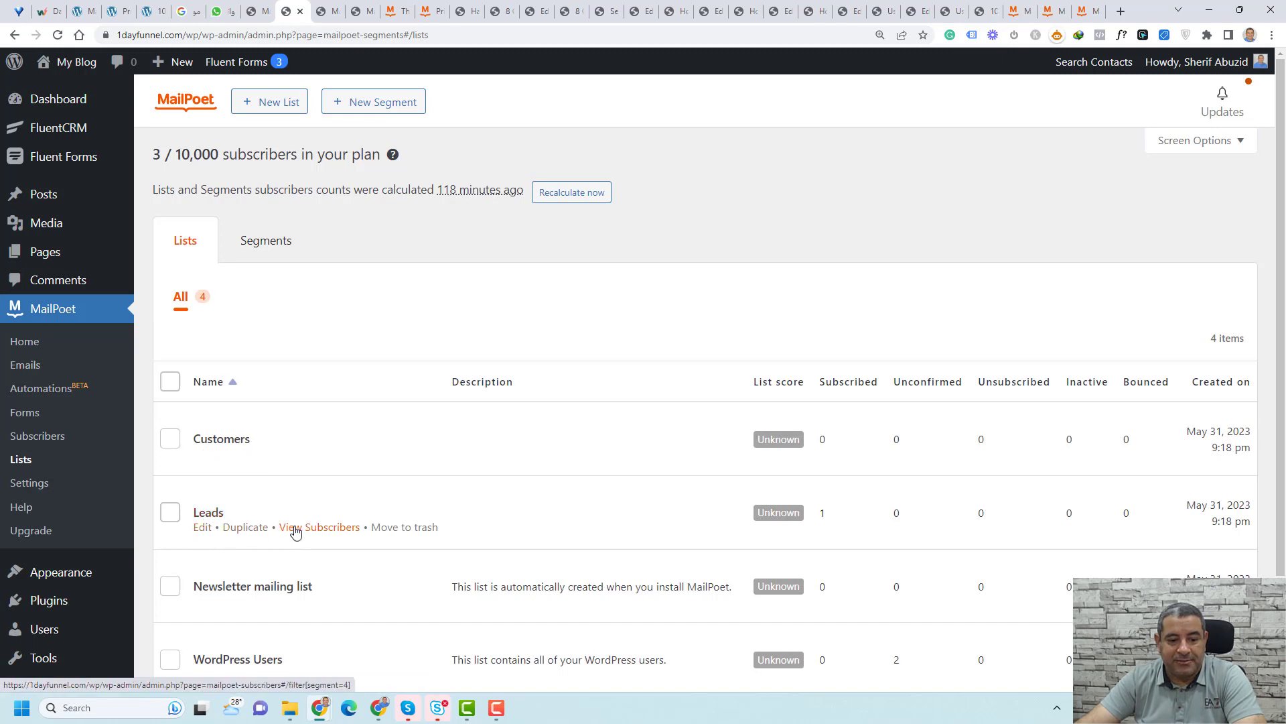
{"action": "left_click", "coordinate": [296, 529]}
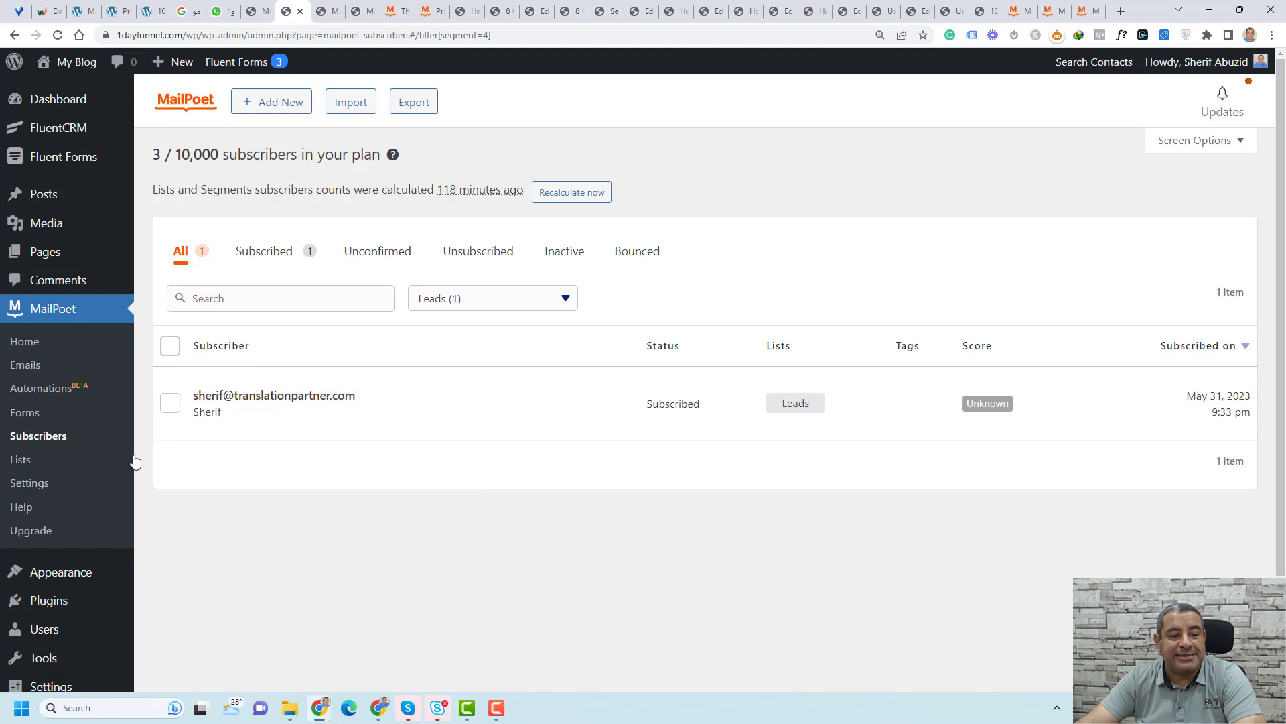
{"action": "mouse_move", "coordinate": [269, 406]}
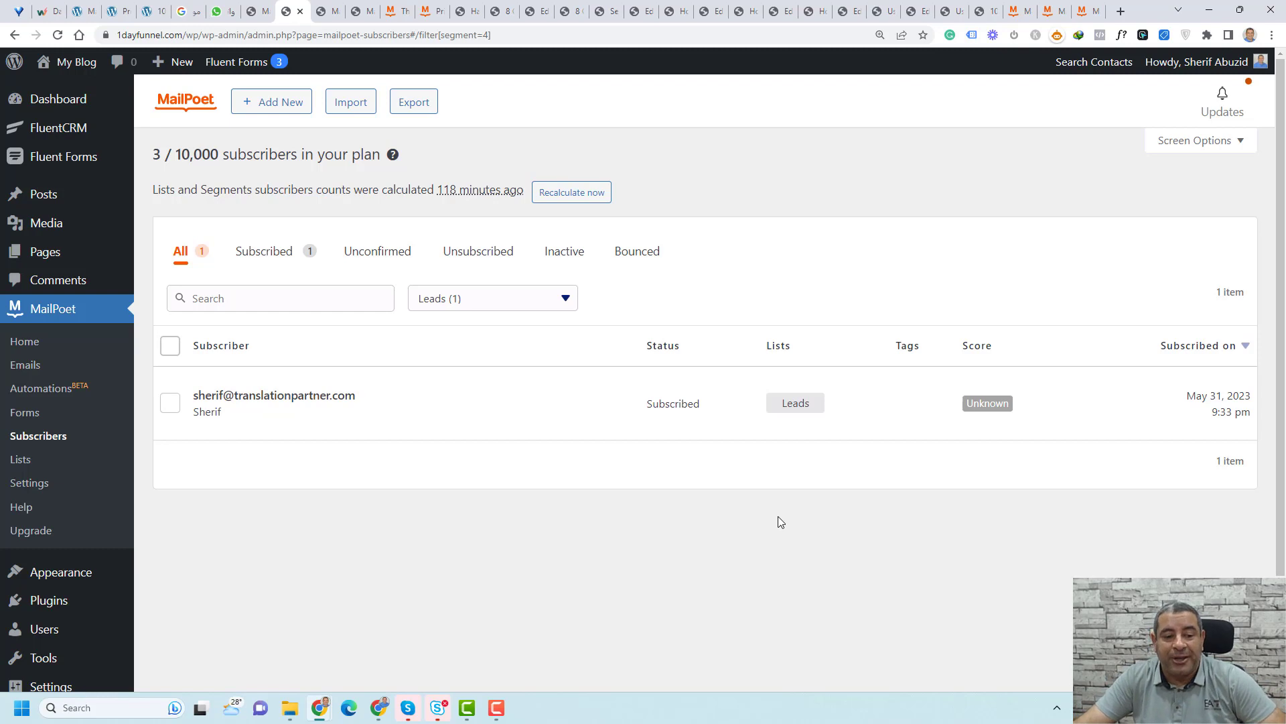
Step: Create a new newsletter email based on the Simple Text template
{"action": "left_click", "coordinate": [30, 373]}
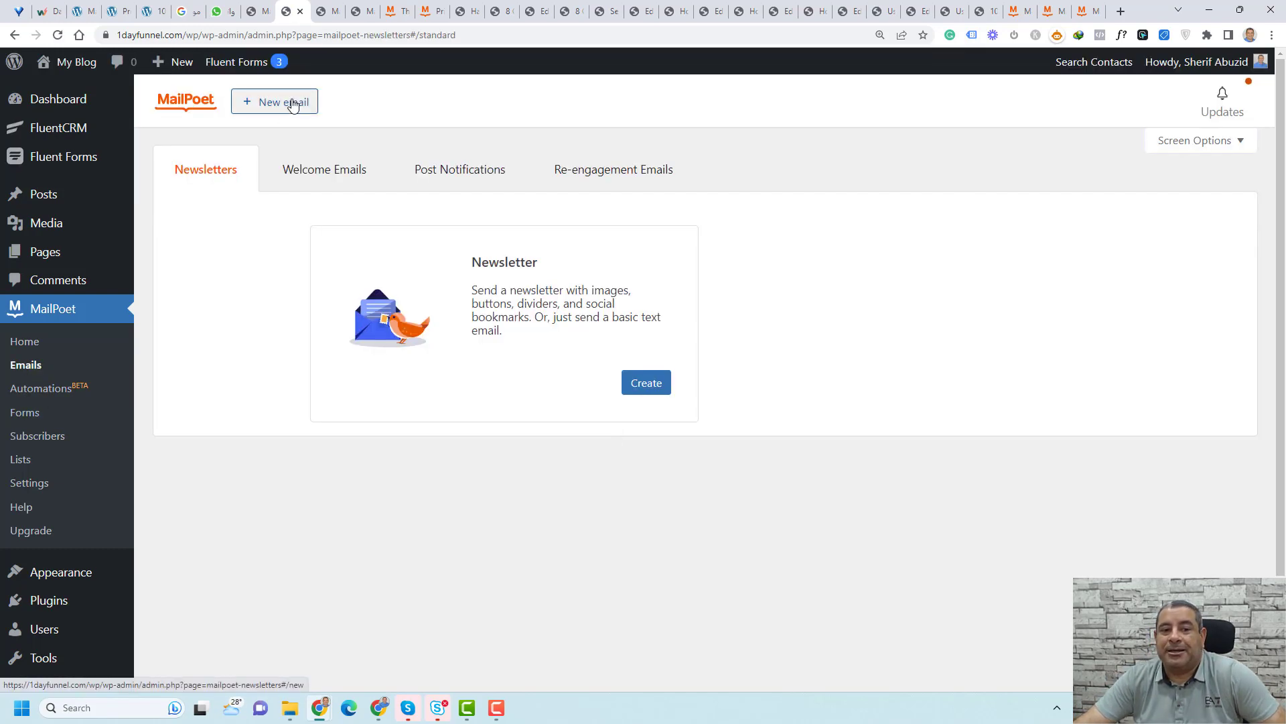
{"action": "left_click", "coordinate": [636, 388]}
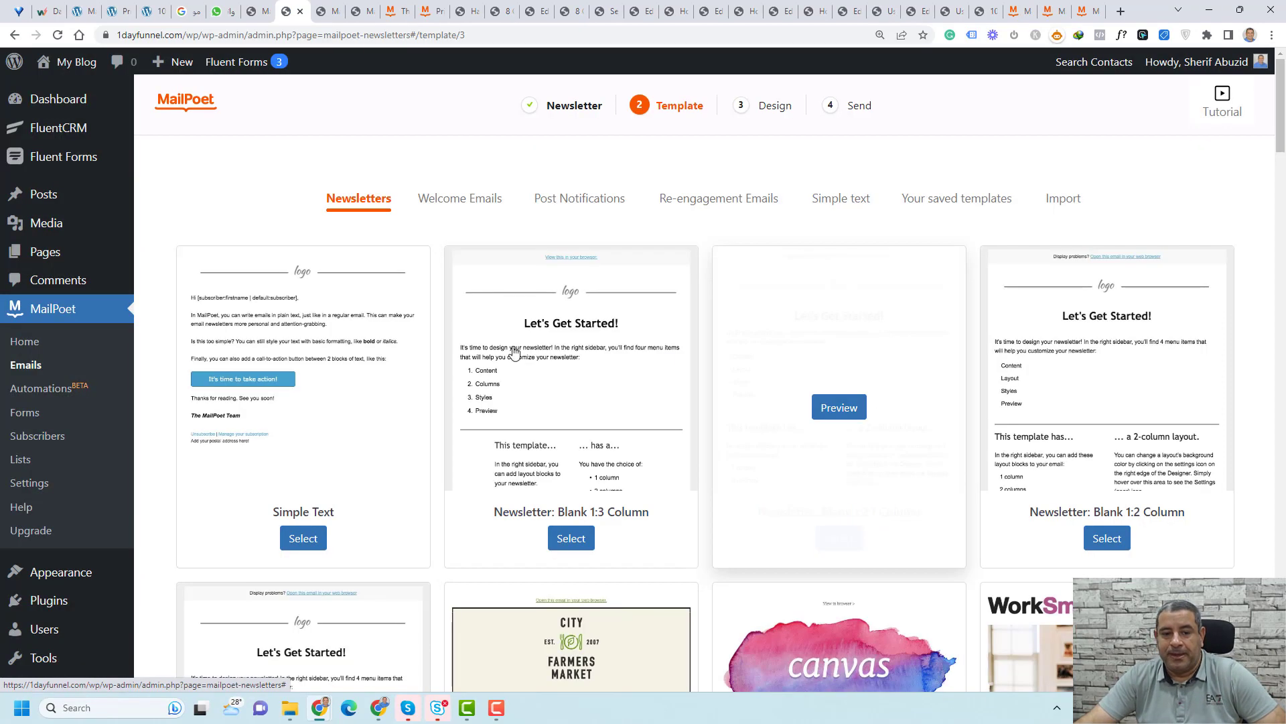
{"action": "left_click", "coordinate": [303, 538]}
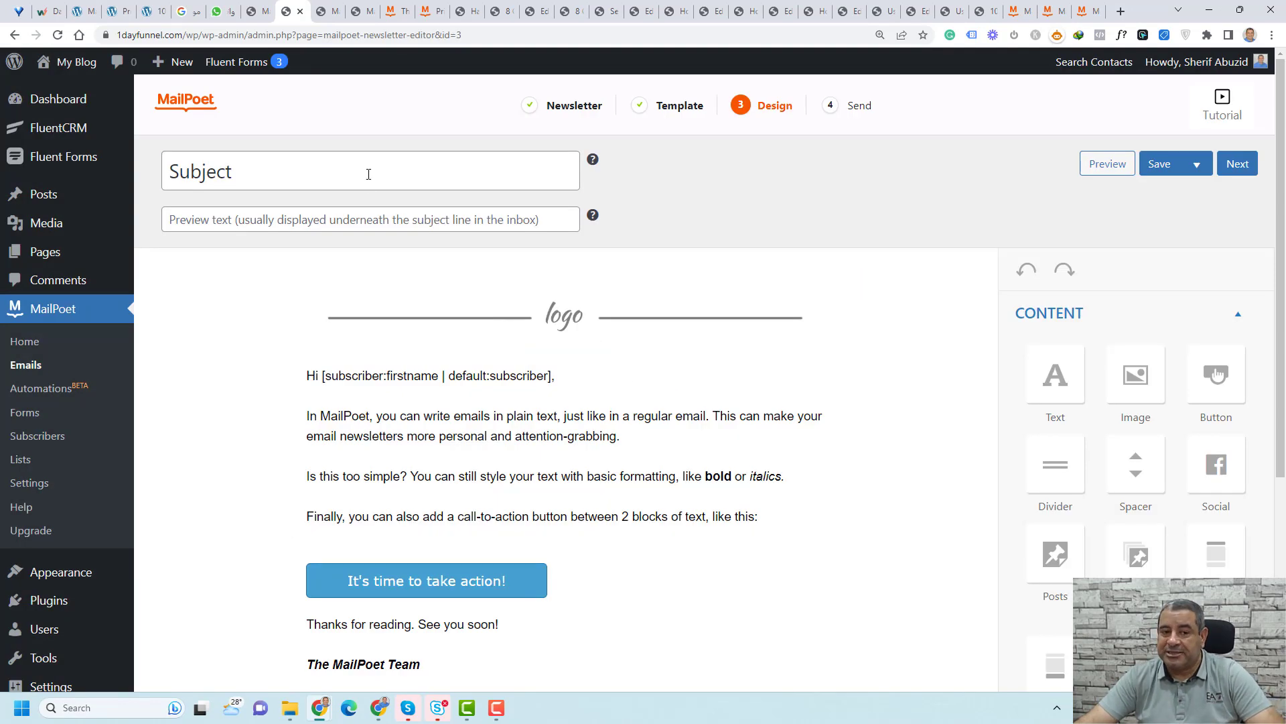
Step: Set the newsletter's subject to "June News Letter" and look over the template's body content
{"action": "double_click", "coordinate": [369, 175]}
{"action": "type", "text": "June News Letter"}
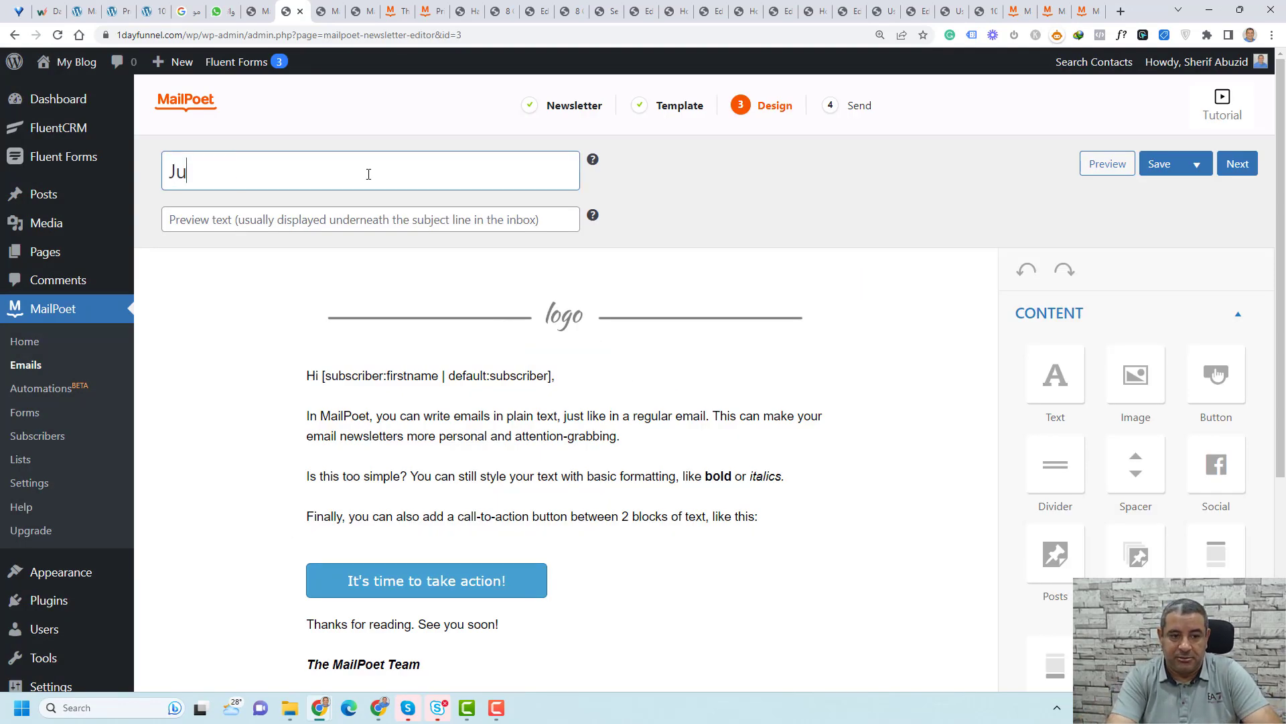
{"action": "left_click", "coordinate": [375, 222]}
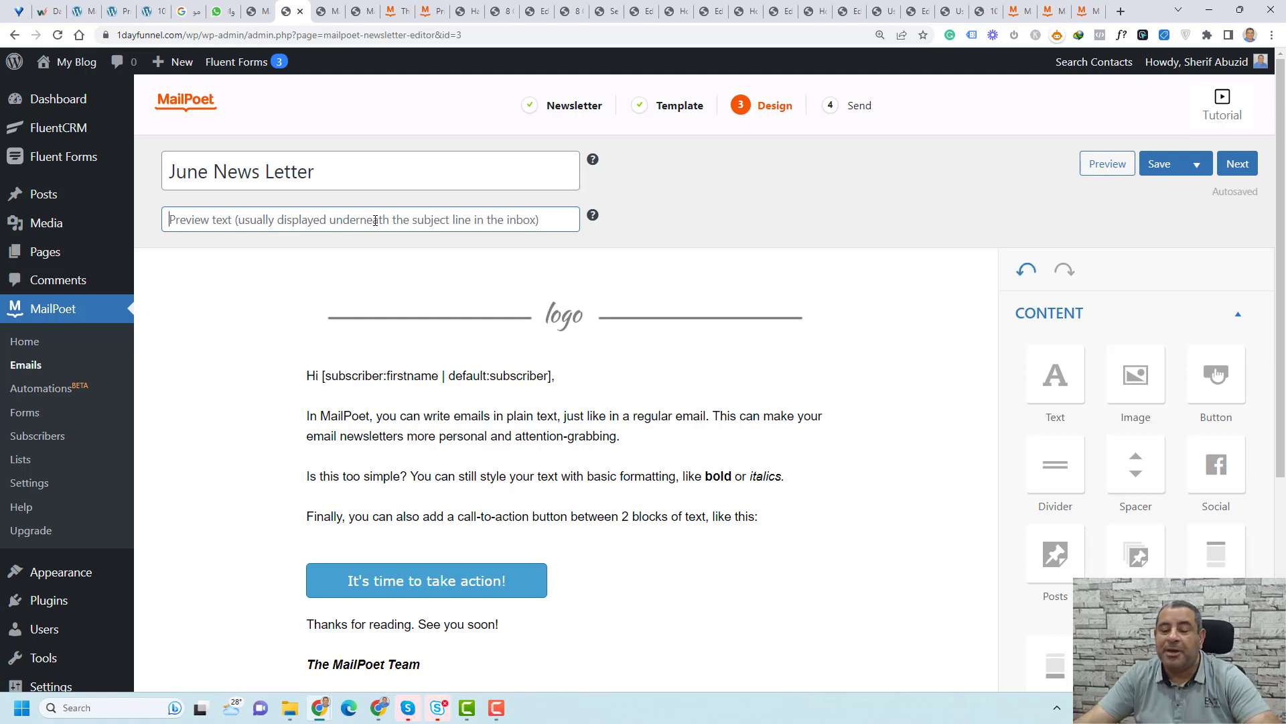
{"action": "scroll", "coordinate": [540, 449], "scroll_direction": "down", "scroll_amount": 5}
{"action": "scroll", "coordinate": [544, 456], "scroll_direction": "up", "scroll_amount": 4}
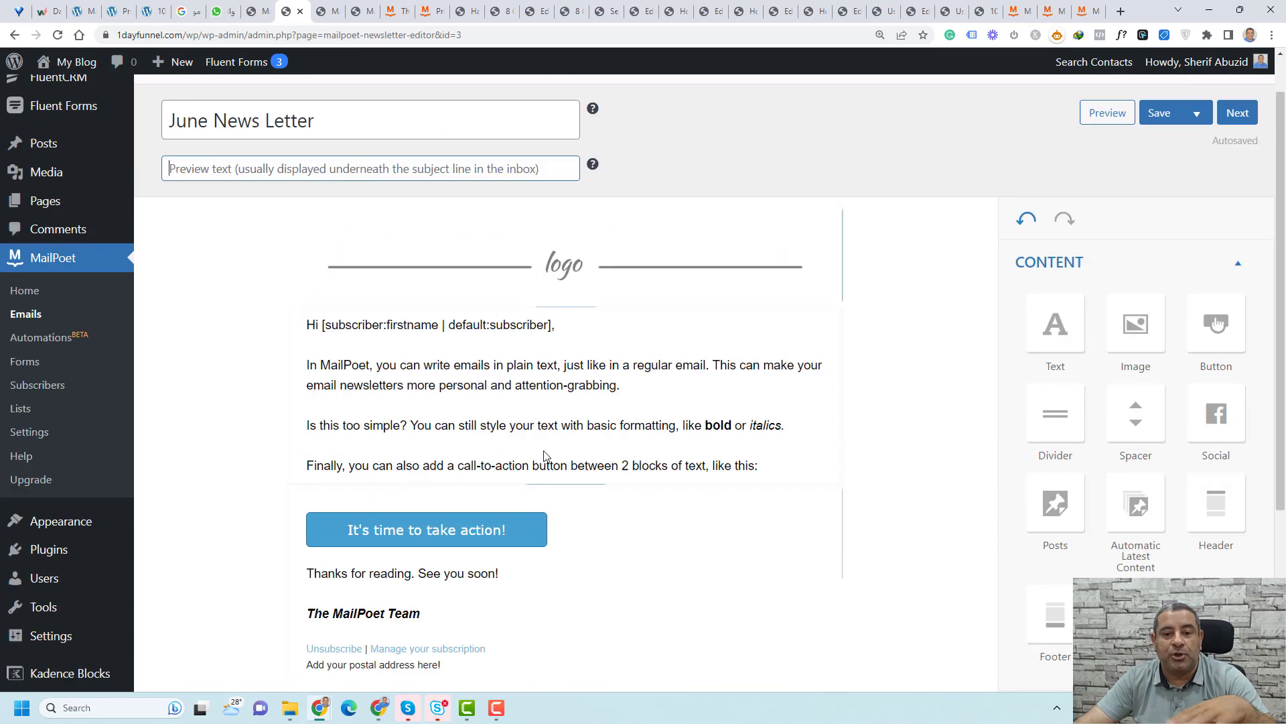
{"action": "scroll", "coordinate": [544, 456], "scroll_direction": "up", "scroll_amount": 1}
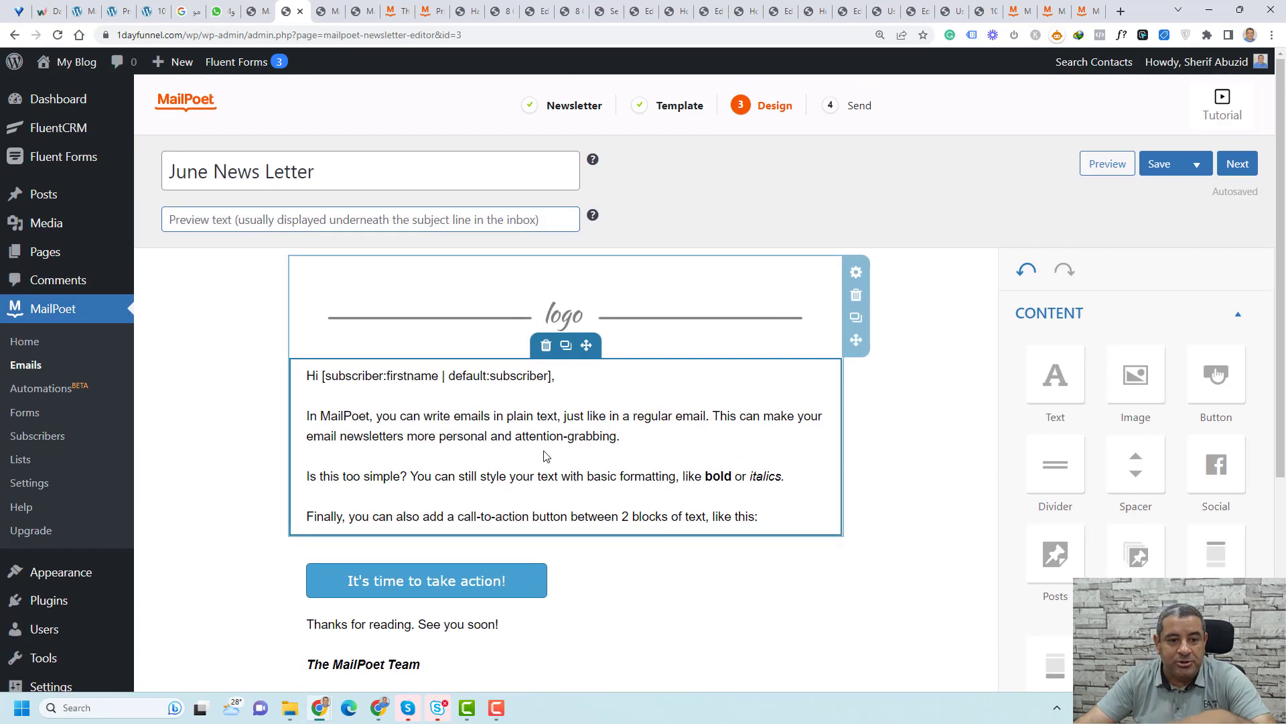
Step: Proceed to the newsletter's sending settings and choose Leads as the recipient list
{"action": "left_click", "coordinate": [1240, 165]}
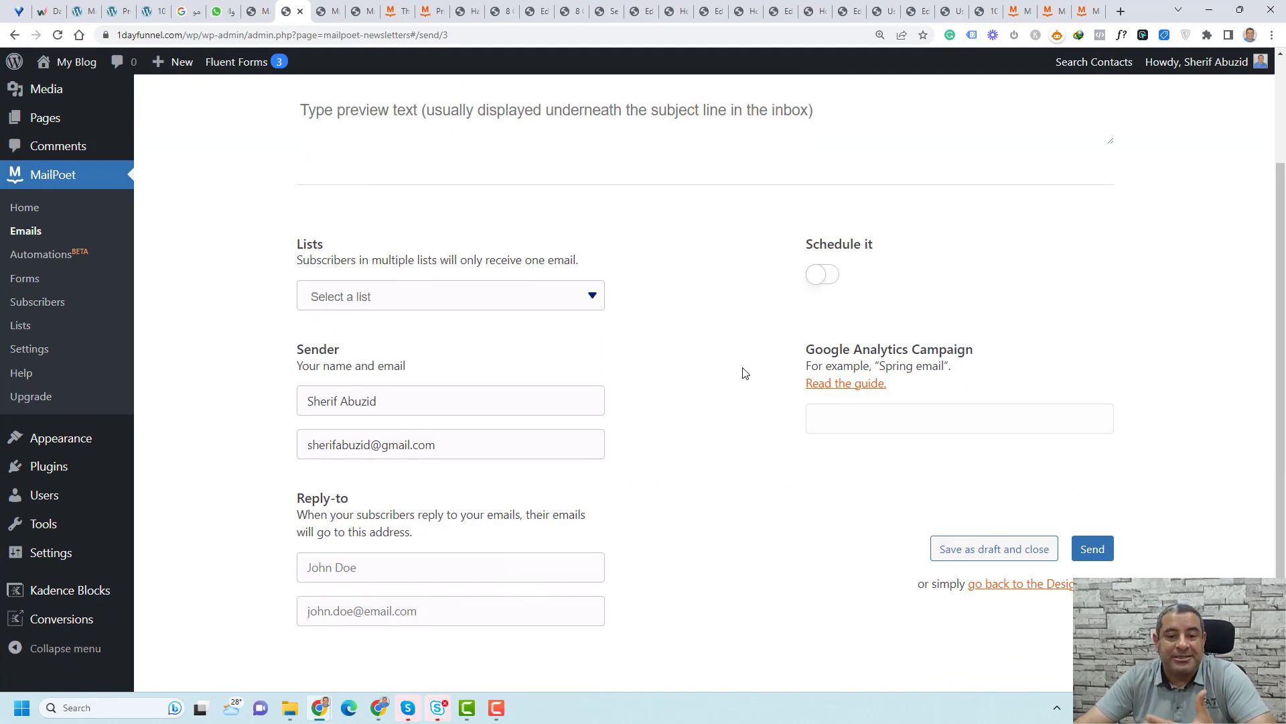
{"action": "left_click", "coordinate": [452, 296]}
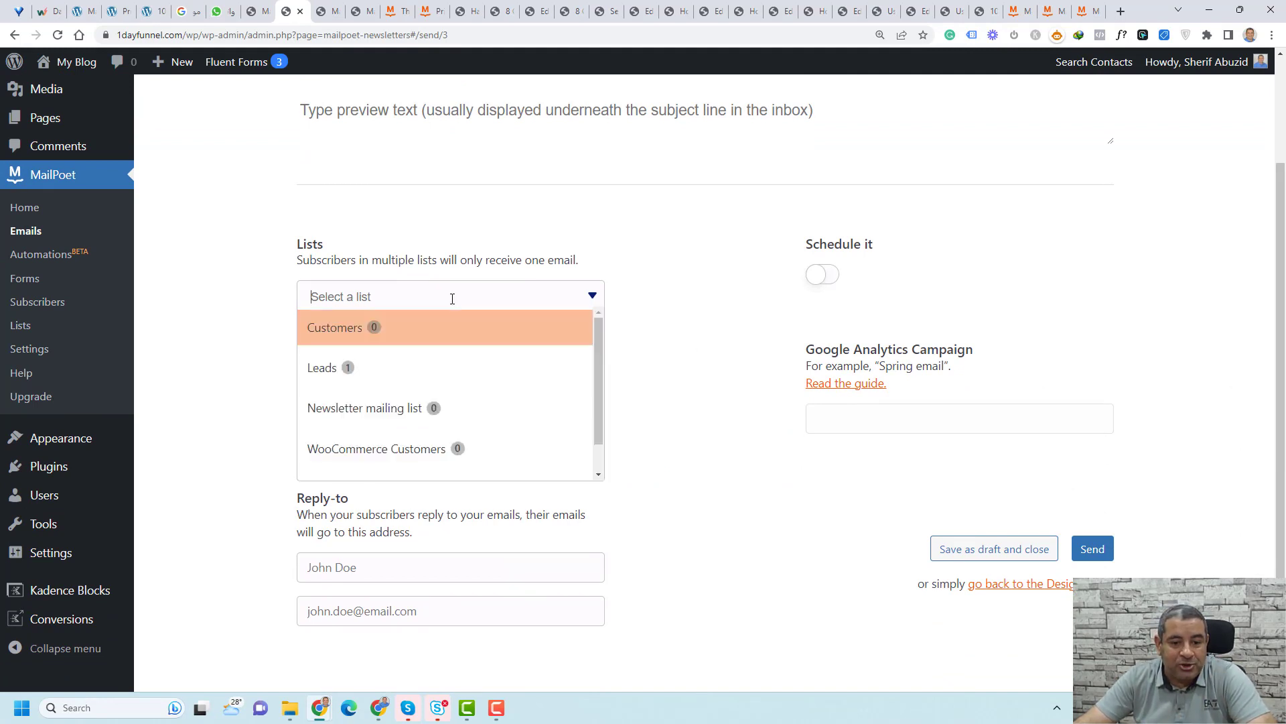
{"action": "left_click", "coordinate": [428, 369]}
Step: Turn on scheduling, schedule the newsletter for June 10, 2023 at 8:00 am, and close the confirmation page
{"action": "scroll", "coordinate": [689, 346], "scroll_direction": "down", "scroll_amount": 1}
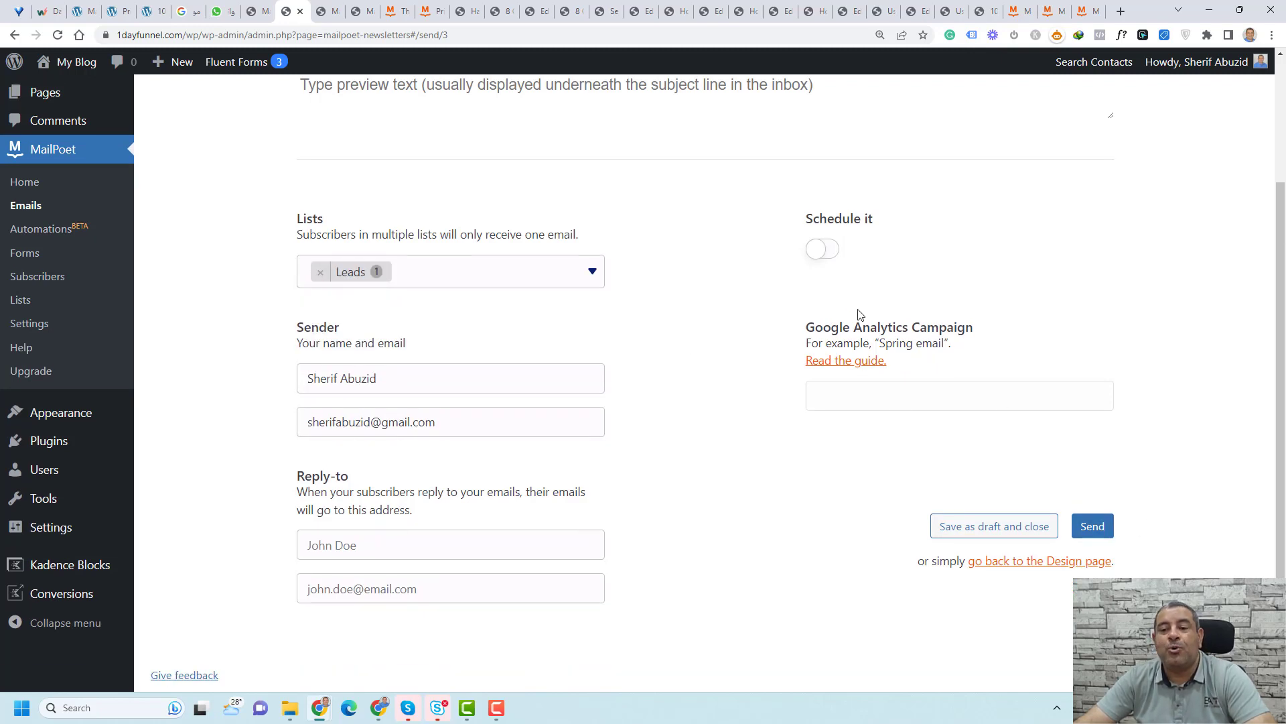
{"action": "left_click", "coordinate": [828, 253]}
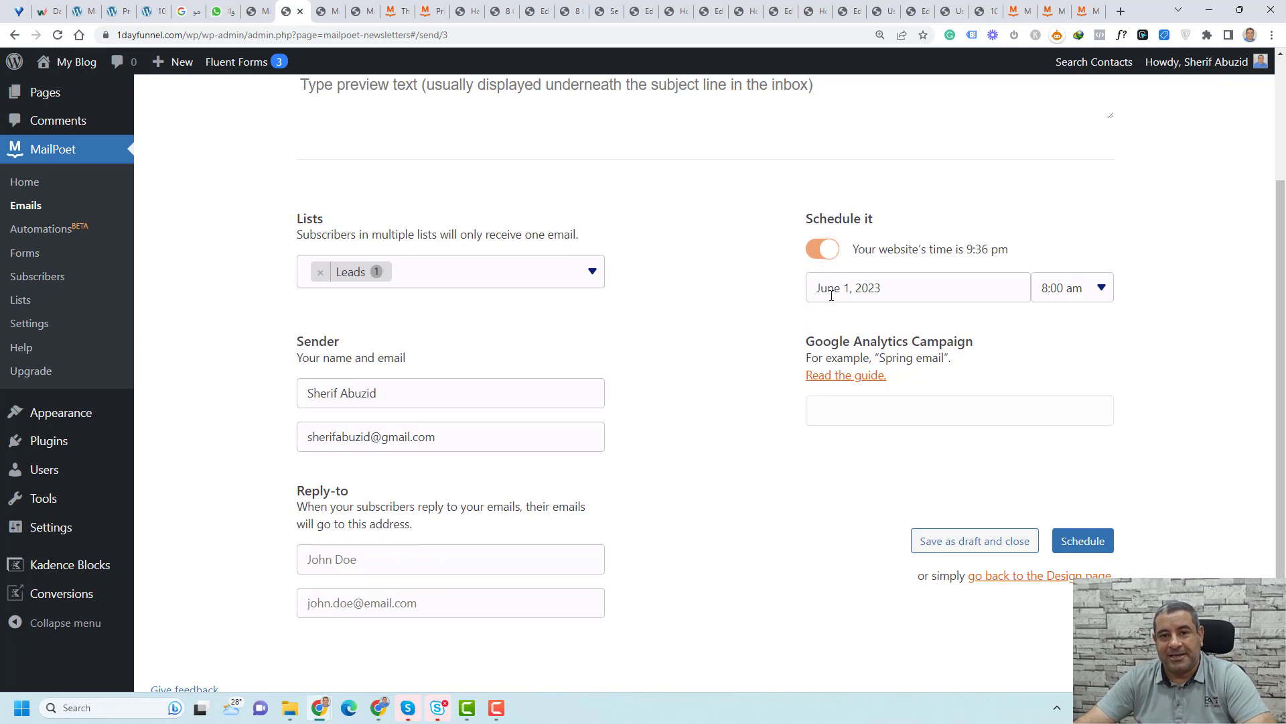
{"action": "left_click", "coordinate": [832, 295]}
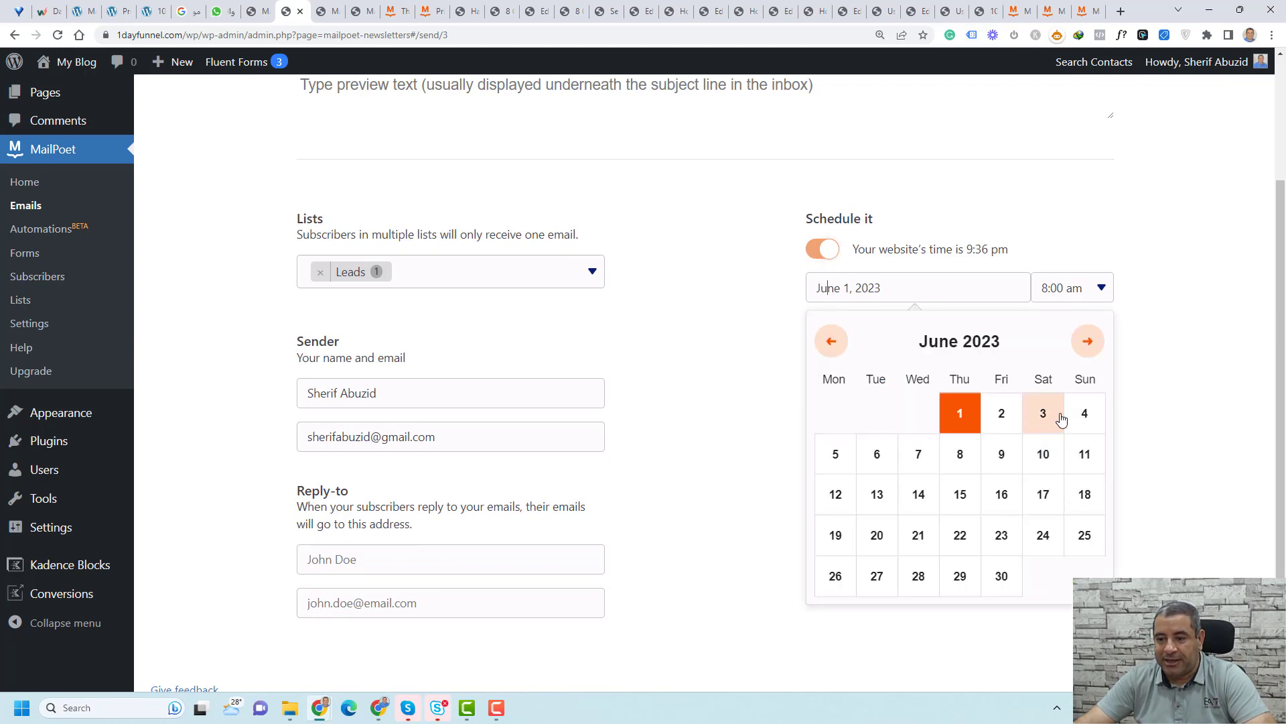
{"action": "left_click", "coordinate": [1044, 456]}
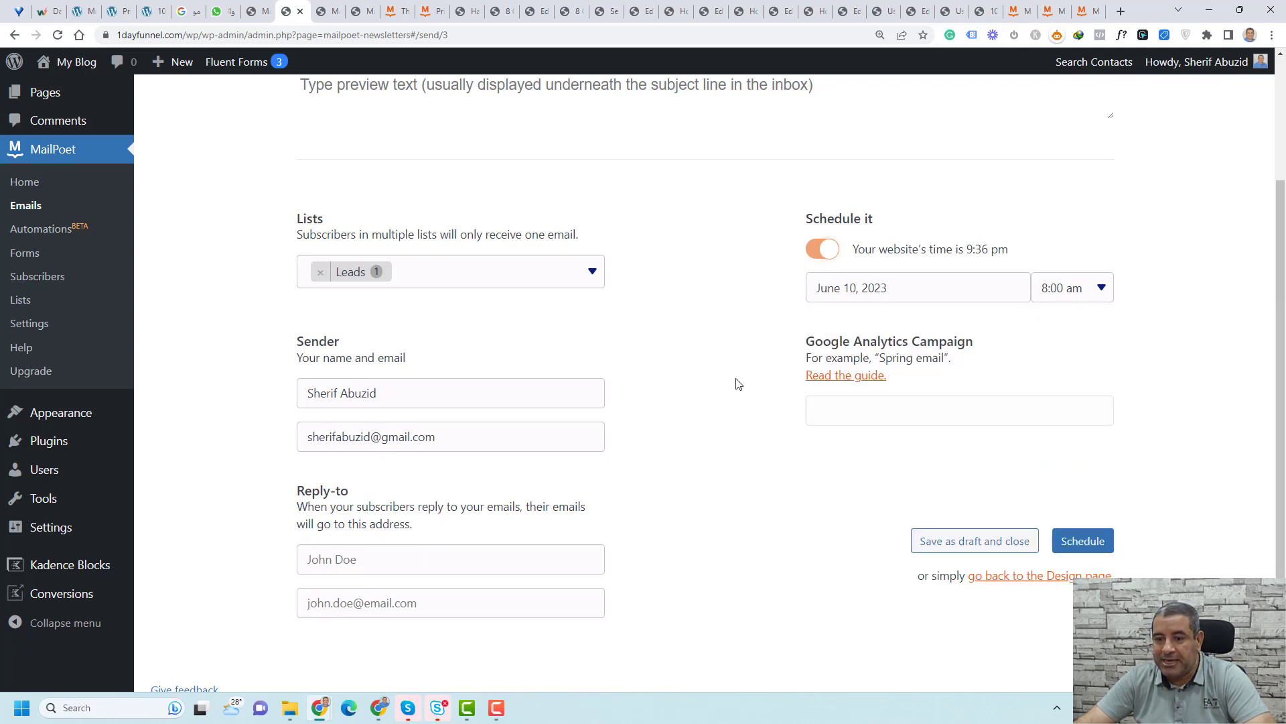
{"action": "left_click", "coordinate": [1086, 543]}
{"action": "left_click", "coordinate": [714, 485]}
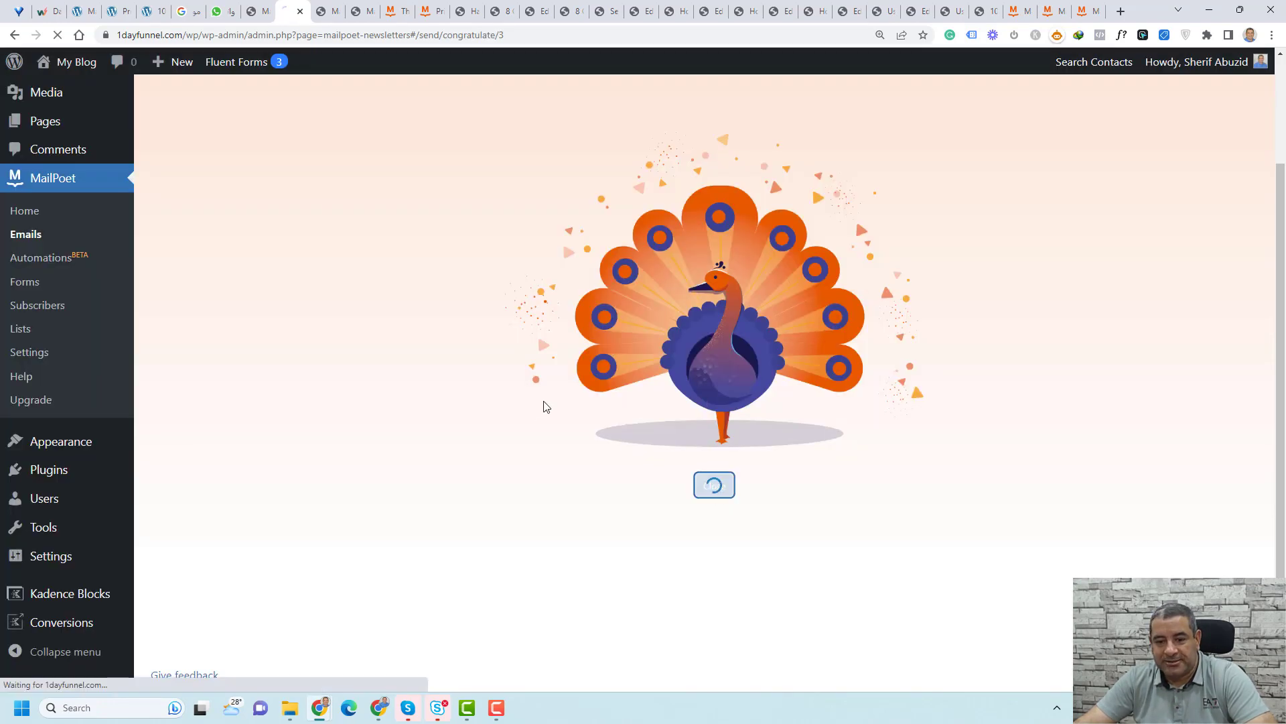